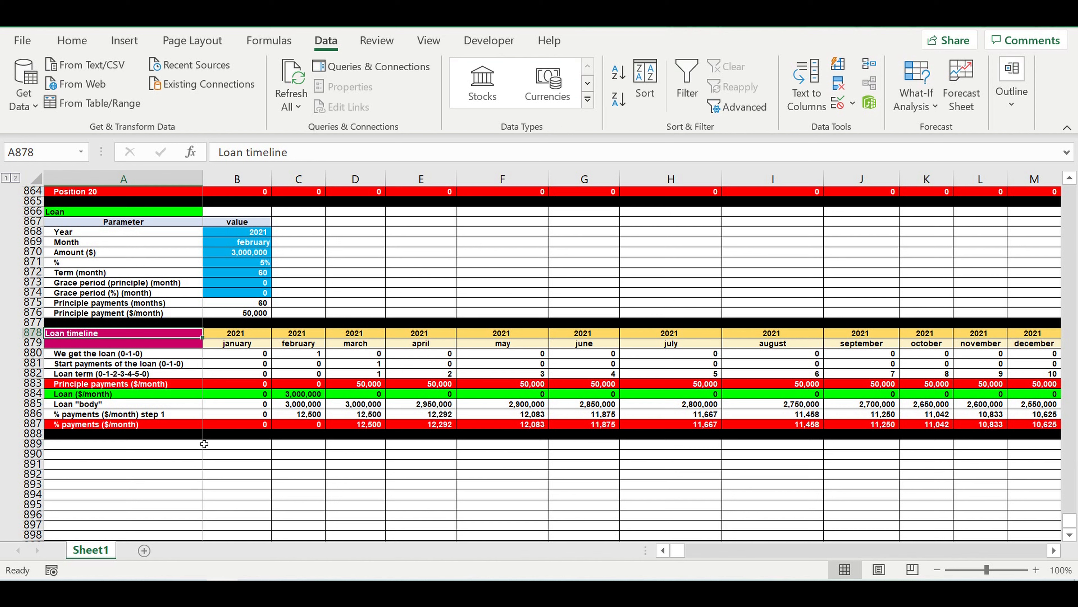
Step: Copy the Loan timeline header rows 878 and 879 and paste them starting at row 889
click(35, 337)
drag(34, 337, 35, 343)
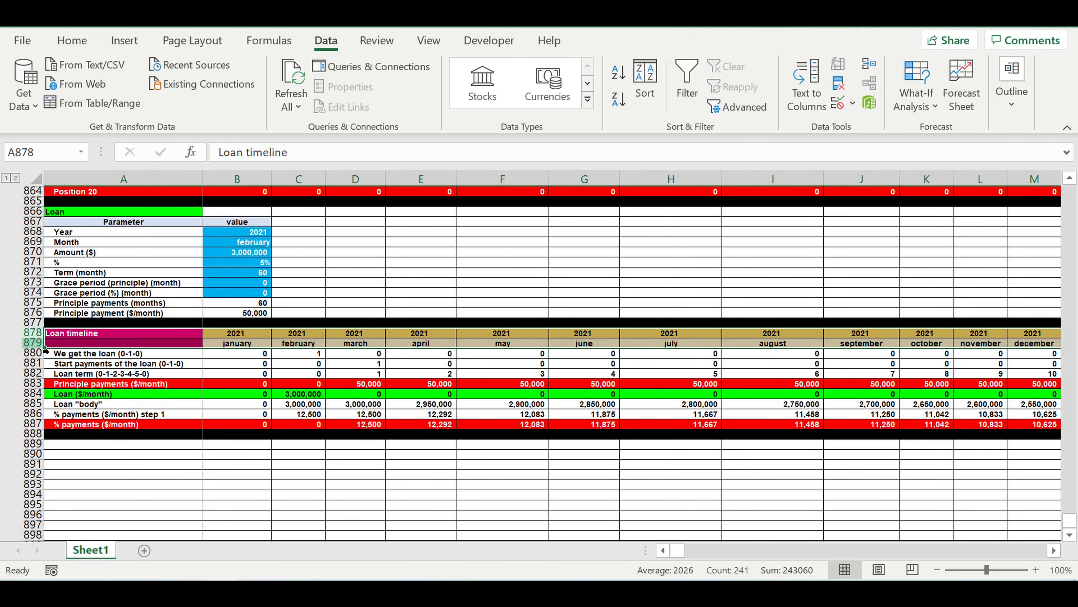
key(ctrl+c)
click(87, 446)
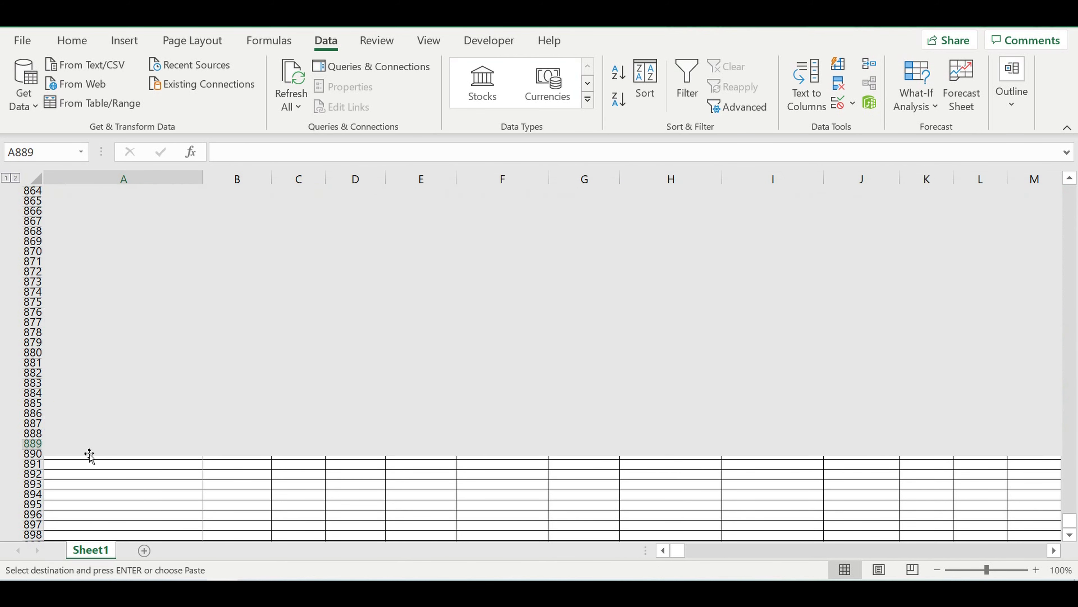
key(ctrl+v)
key(Down)
key(Down)
key(Down)
key(Down)
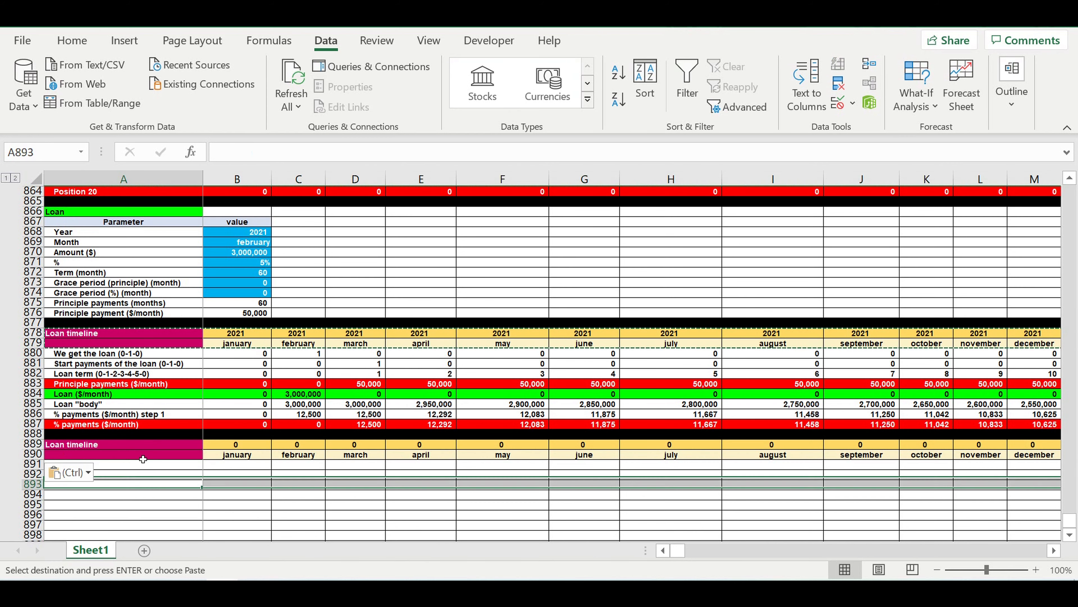
Step: Link the first year cell of the new header, B889, to the Loan timeline year with =B878
click(217, 446)
text(=)
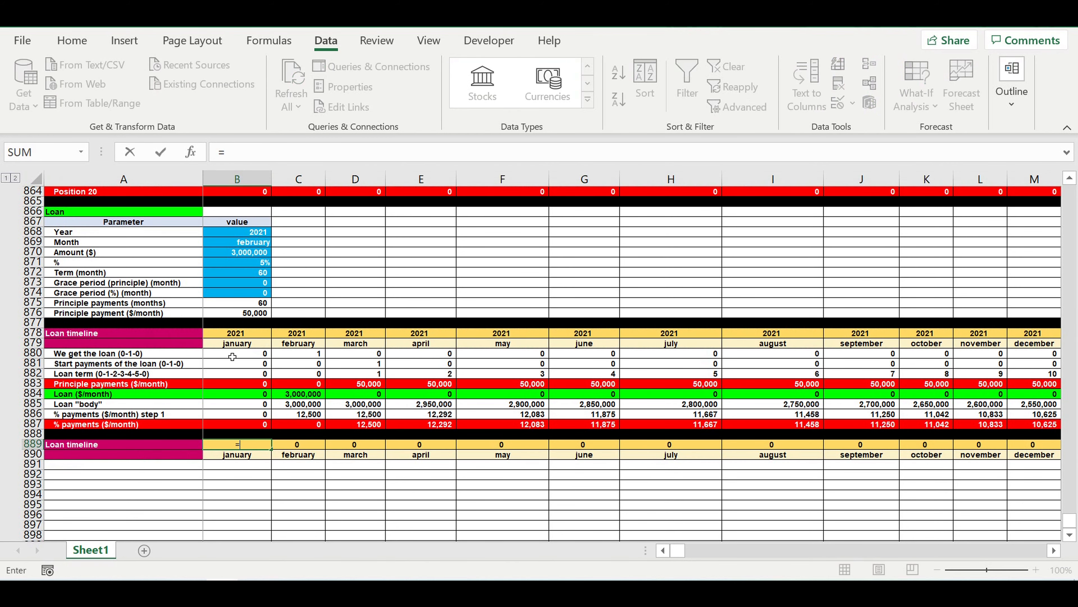
click(235, 335)
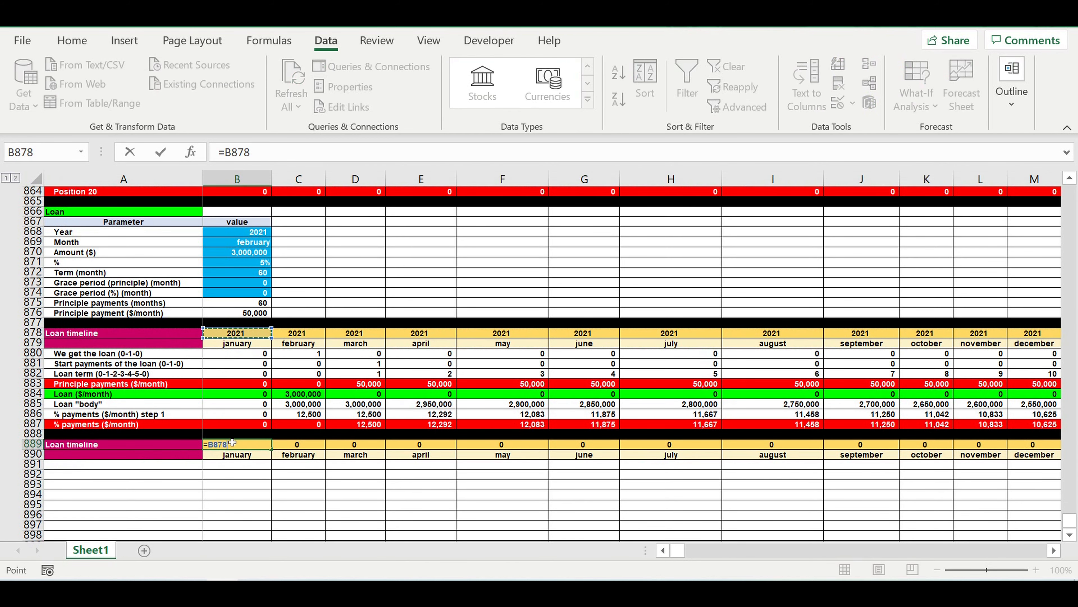
key(ctrl+Return)
Step: Rename the new header in A889 as "Cash flow"
click(120, 446)
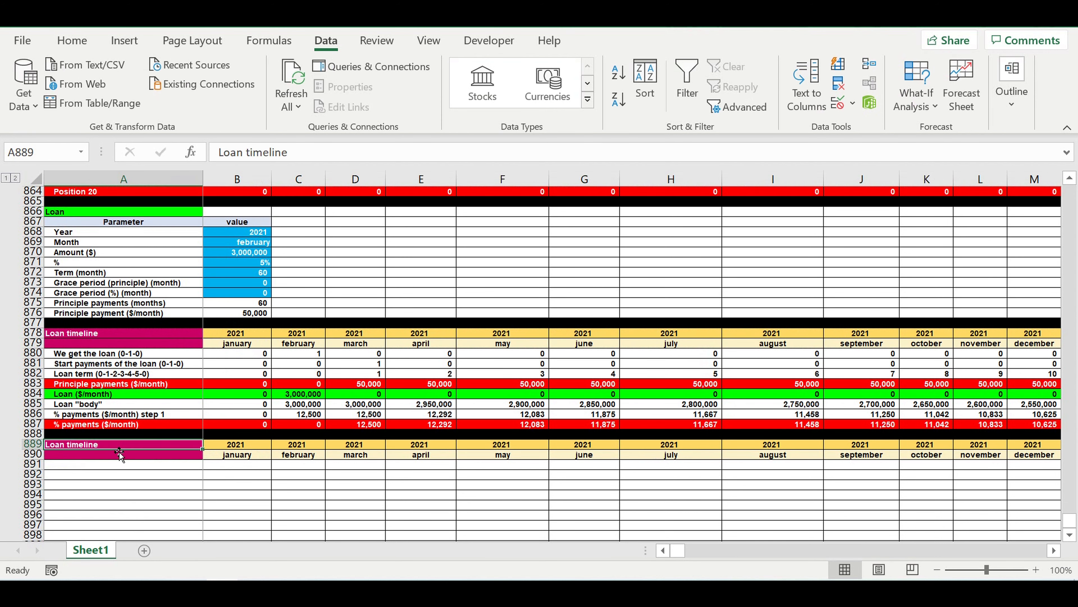
text(C)
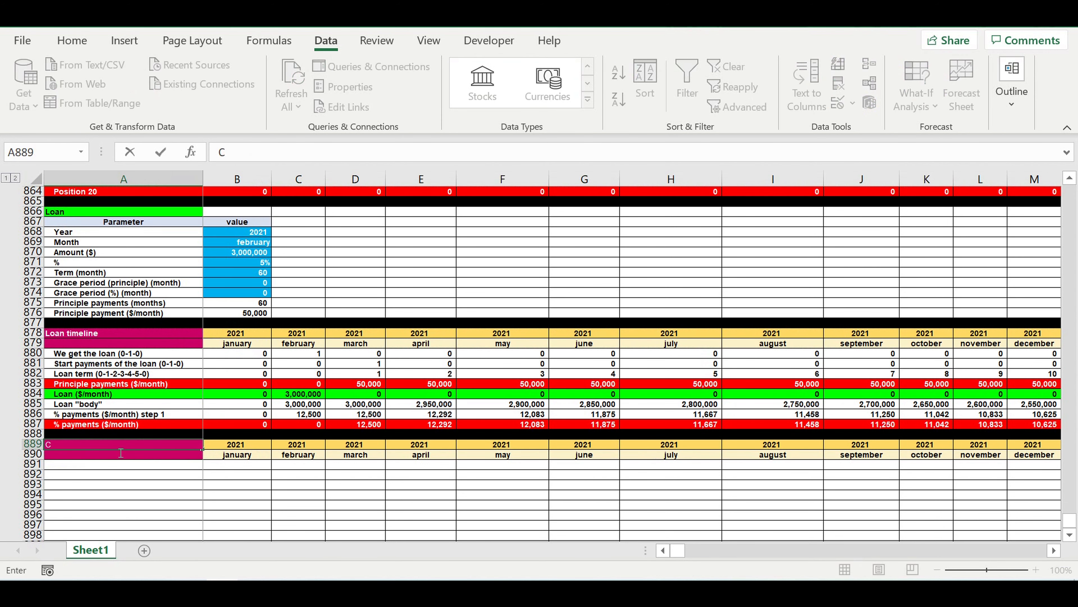
text(ash flow)
click(143, 515)
Step: Fill the Cash flow title cells A889:A890 with the standard purple color
click(100, 446)
drag(99, 451, 99, 454)
click(72, 40)
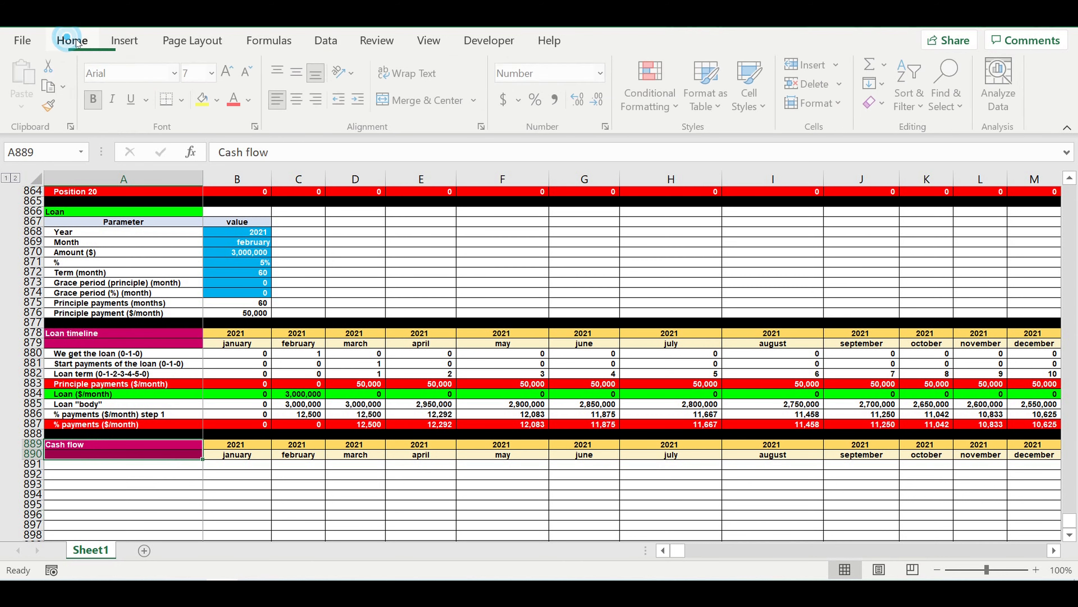
click(218, 101)
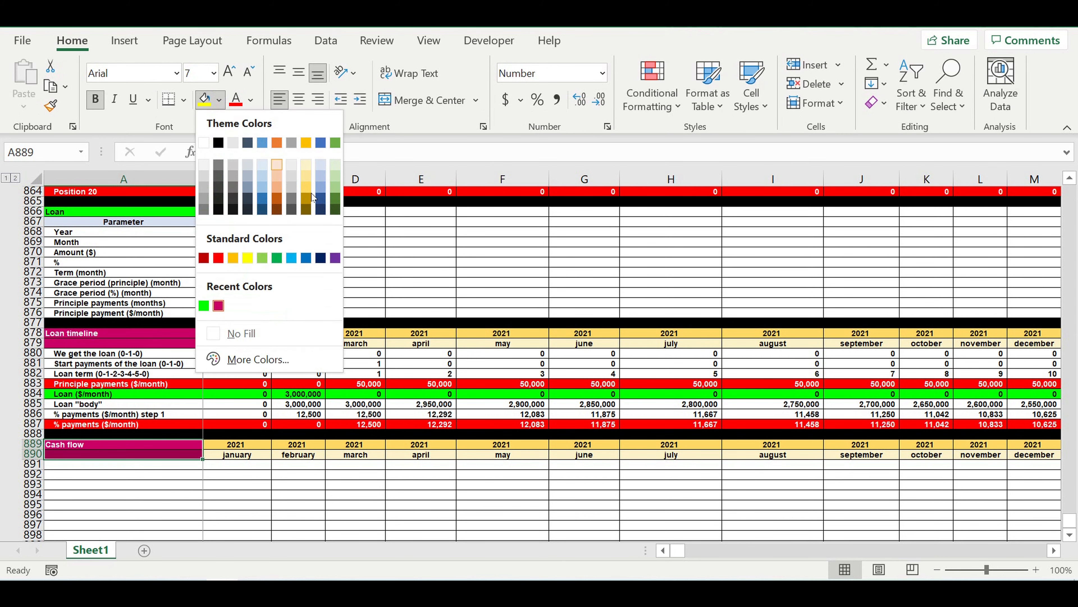
click(335, 257)
click(269, 474)
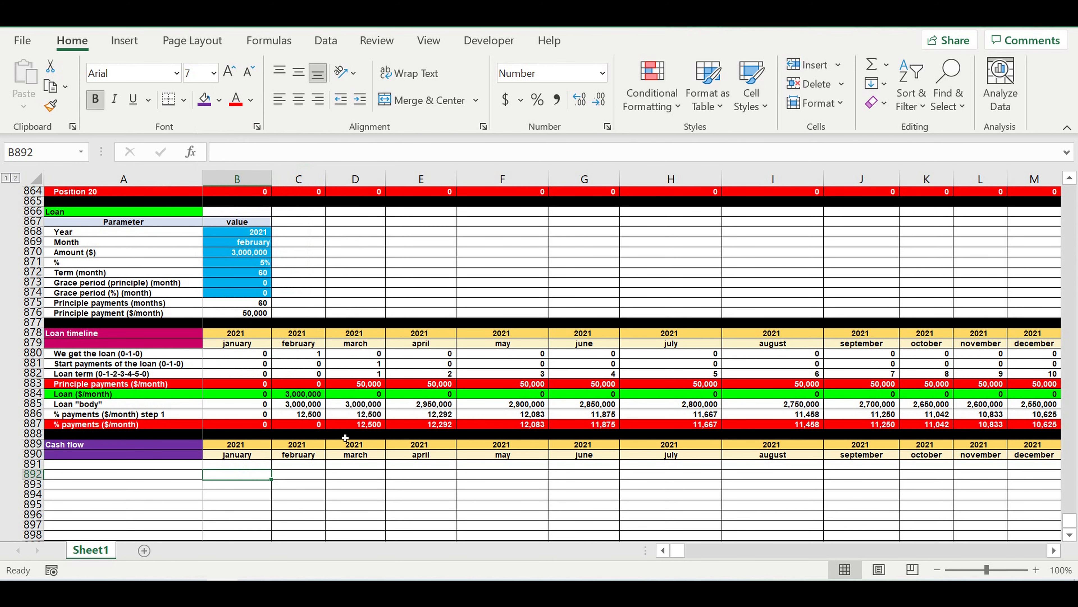
Step: Enter the label "Revenues" in A891 beneath the Cash flow header
scroll(351, 444, down, 1)
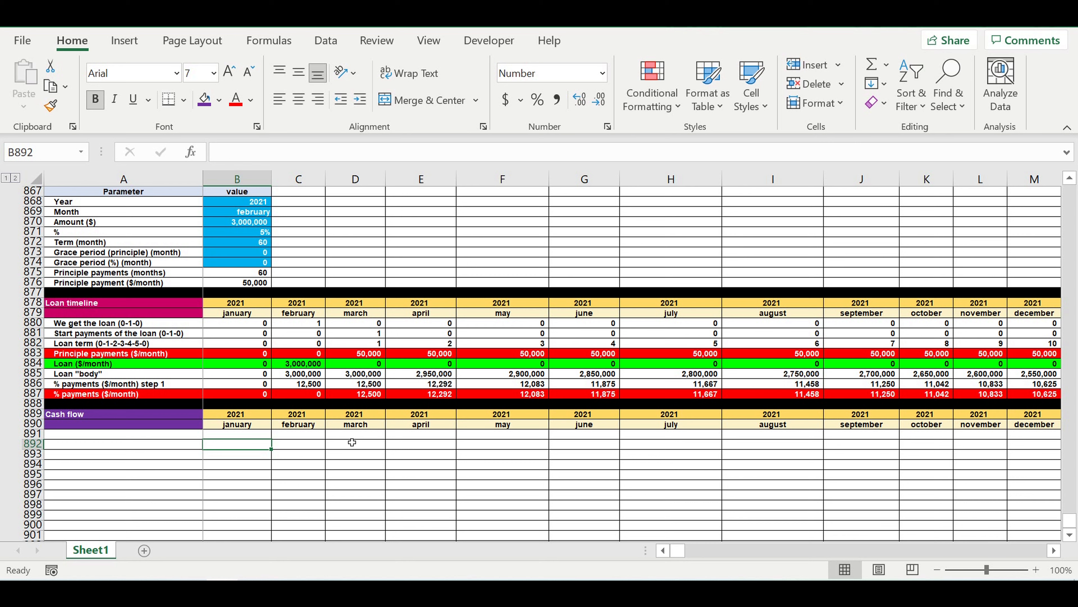
click(127, 434)
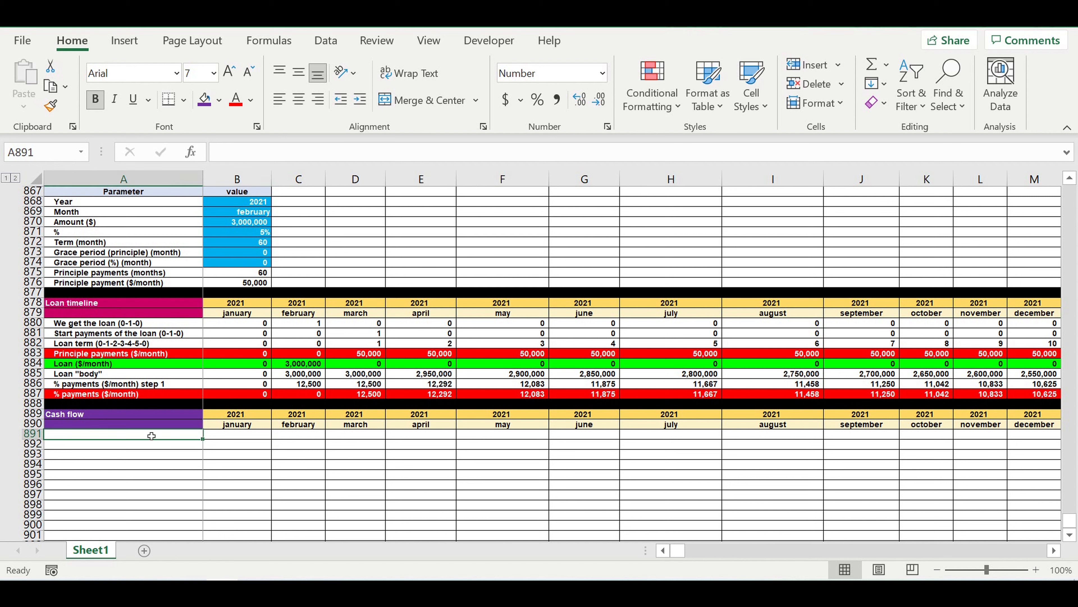
text(Revenues)
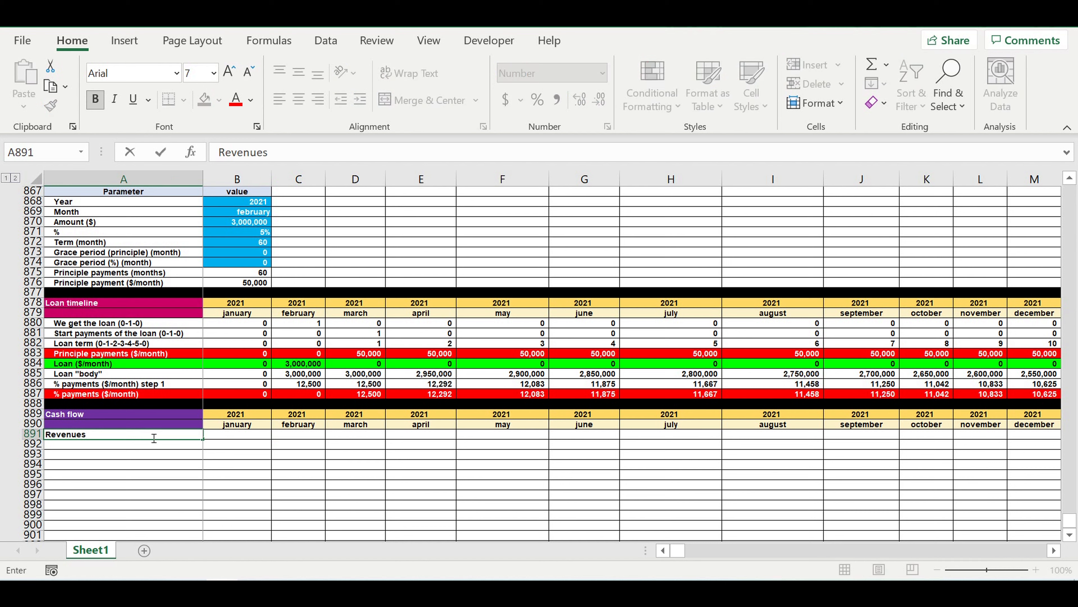
key(Return)
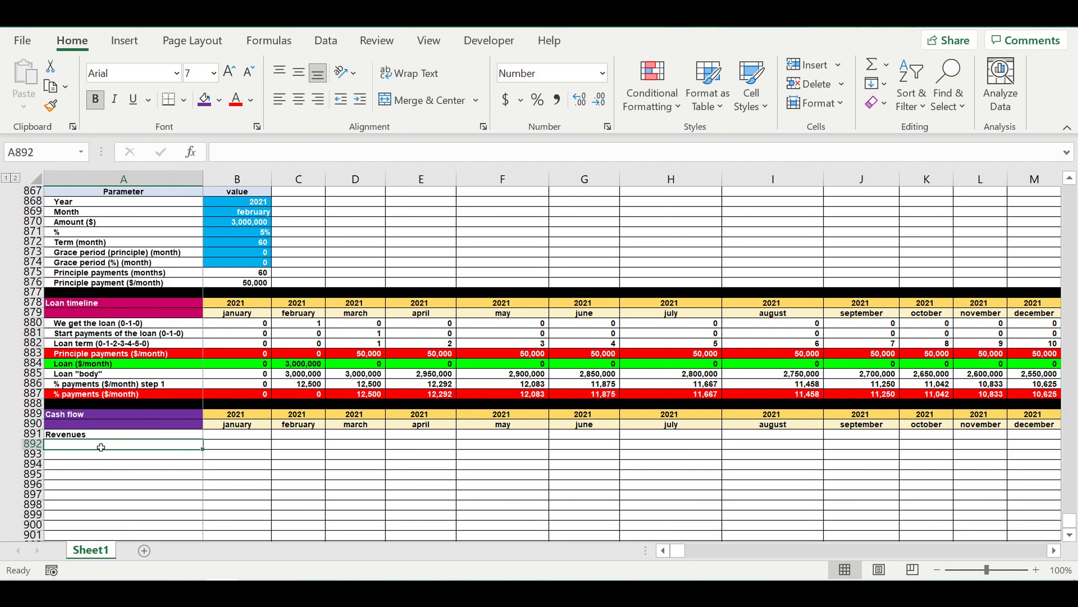
Step: Shade the entire Revenues row 891 with a light blue theme fill
click(30, 435)
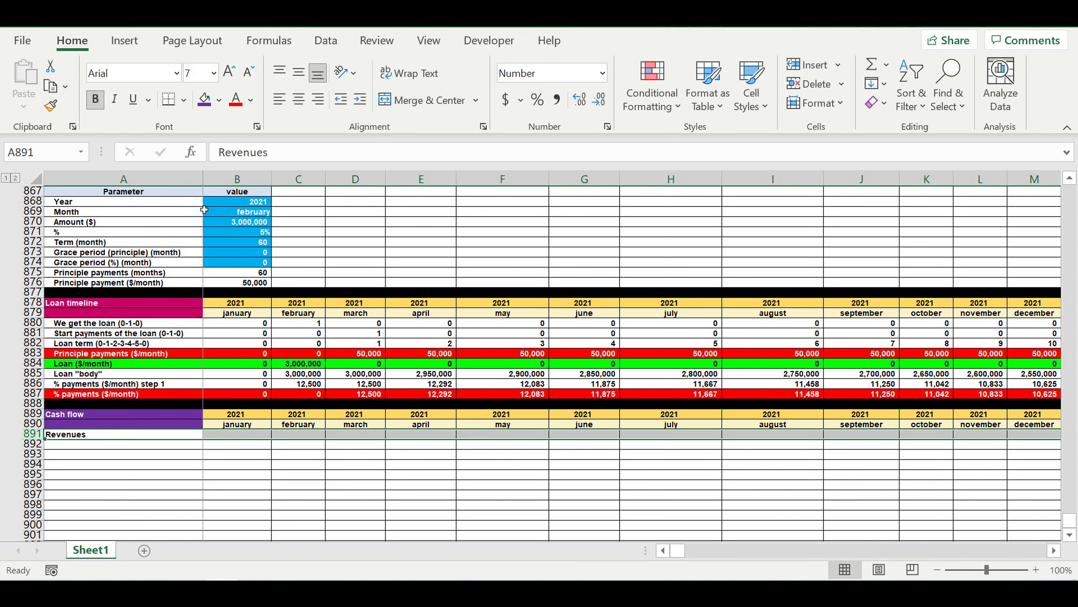
click(219, 100)
click(321, 165)
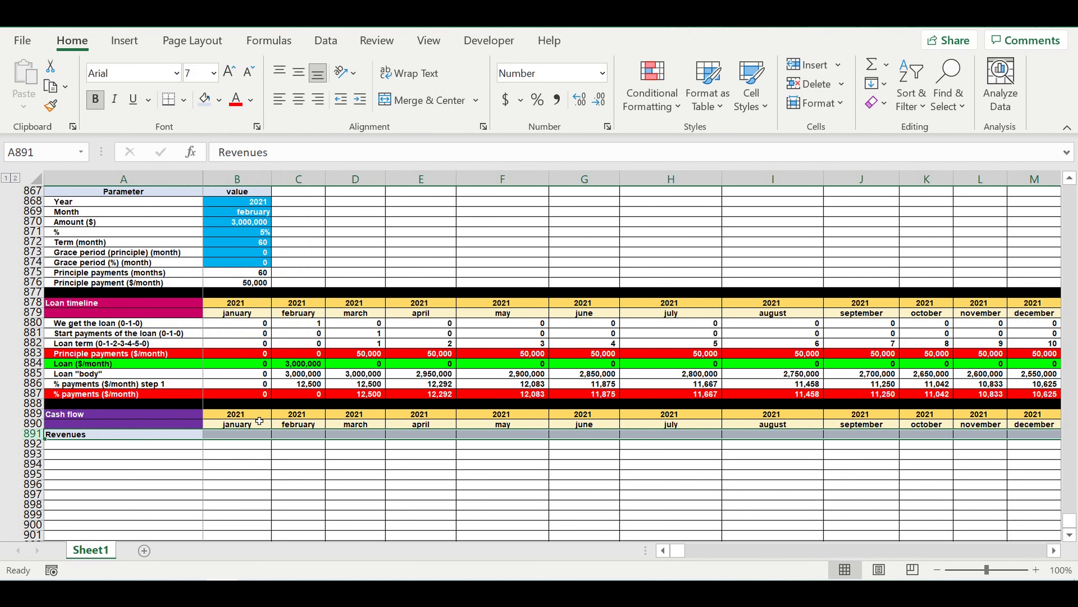
click(236, 464)
Step: Link A892 to the first room type label in the Revenue step 2 FINAL section with =A561
click(178, 449)
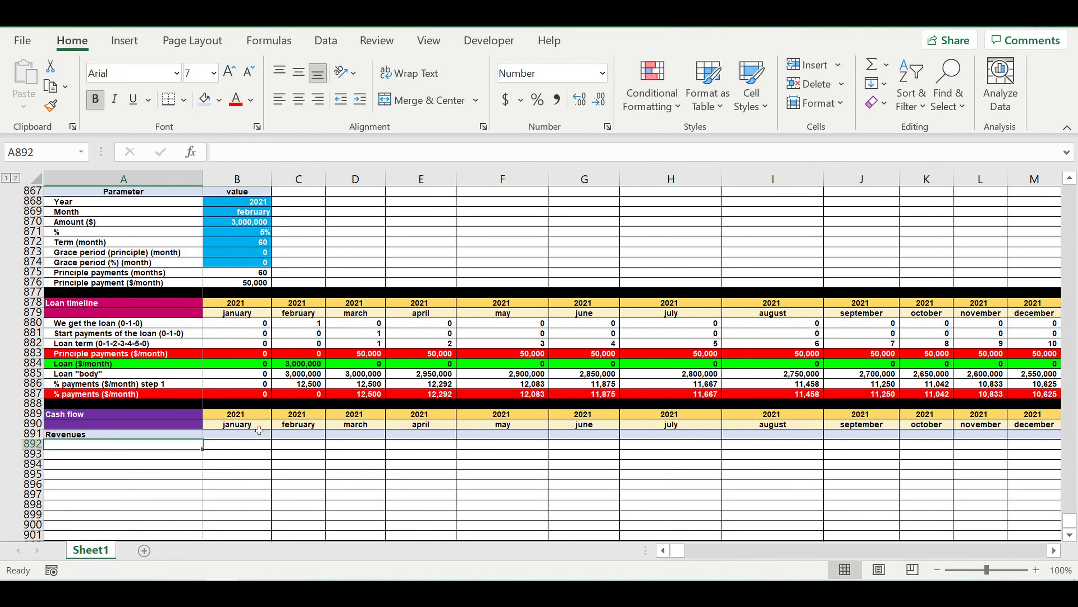
text(=)
scroll(320, 376, up, 16)
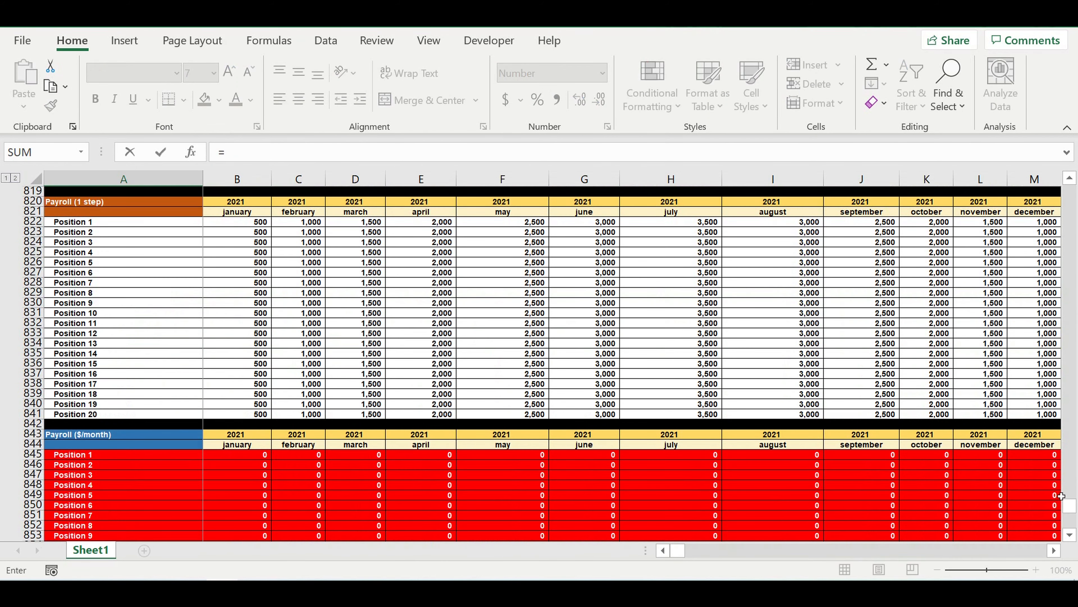
drag(1071, 510, 1045, 386)
scroll(533, 377, down, 14)
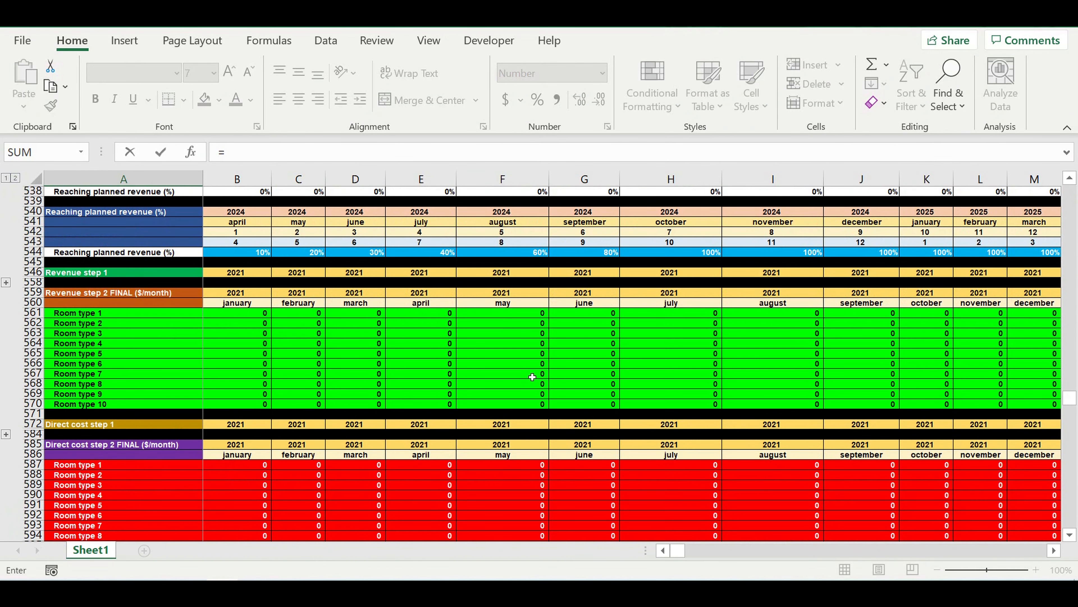
scroll(532, 377, down, 2)
drag(679, 550, 402, 504)
click(99, 257)
scroll(280, 315, down, 8)
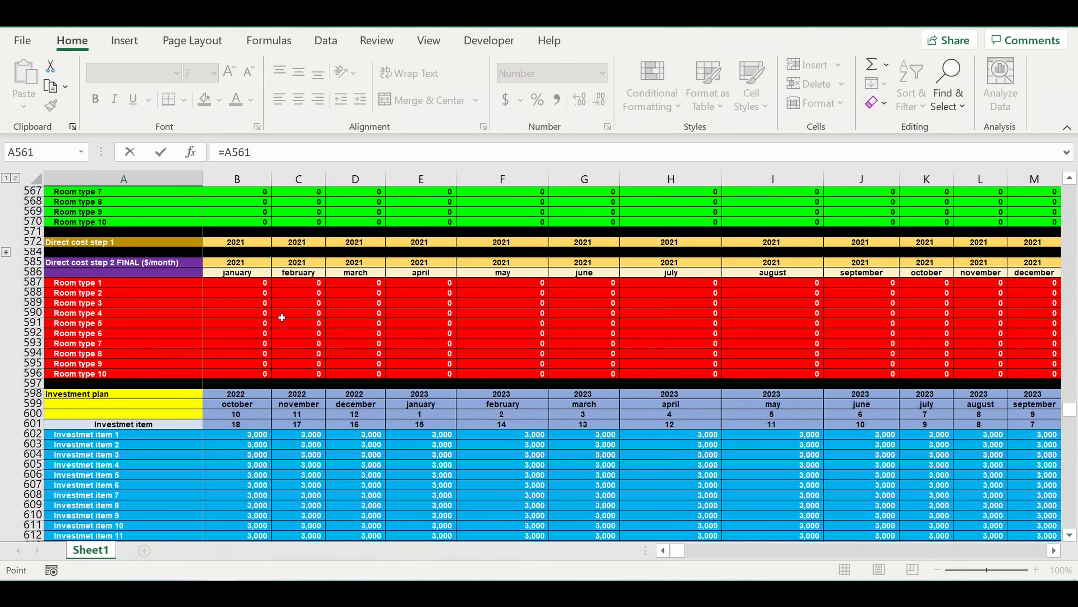
scroll(282, 318, down, 5)
key(Return)
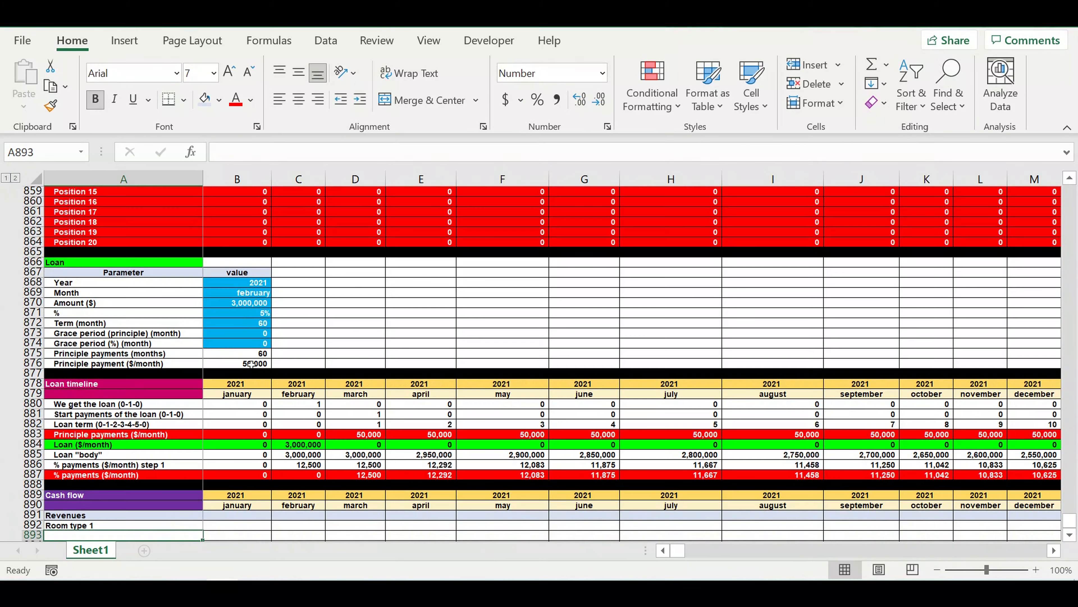
Step: Fill the room type link down from A892 through Room type 10 and clear the surplus cell A902
scroll(250, 364, down, 5)
click(191, 373)
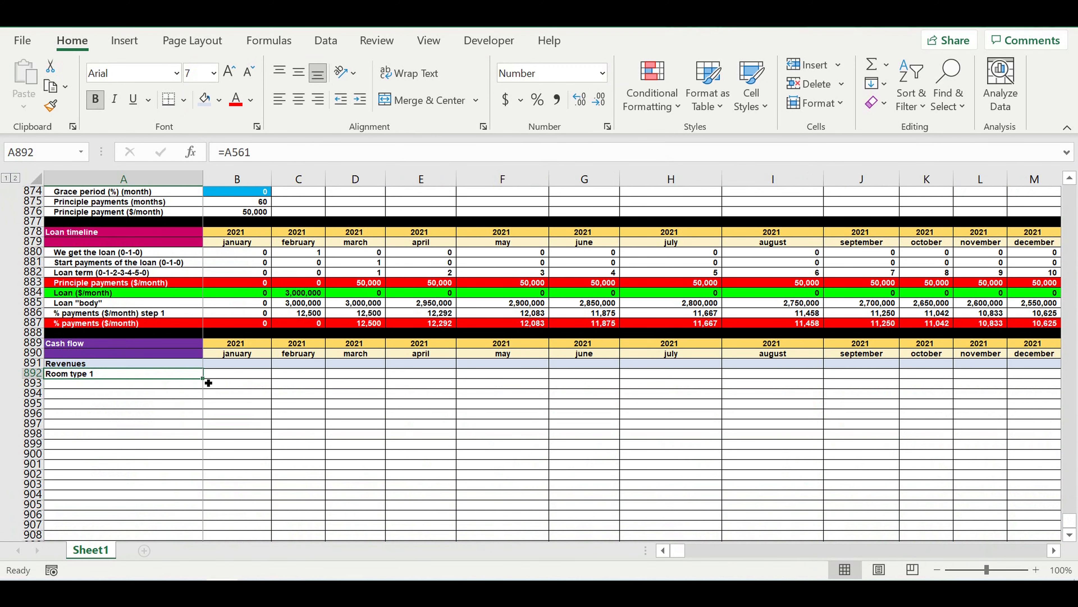
drag(208, 383, 207, 478)
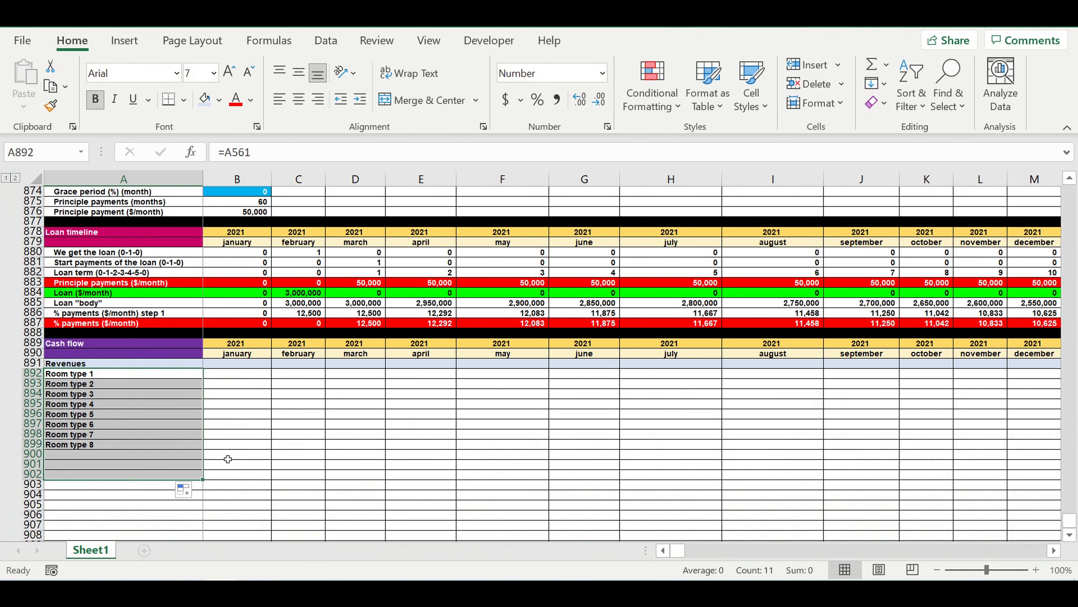
click(168, 475)
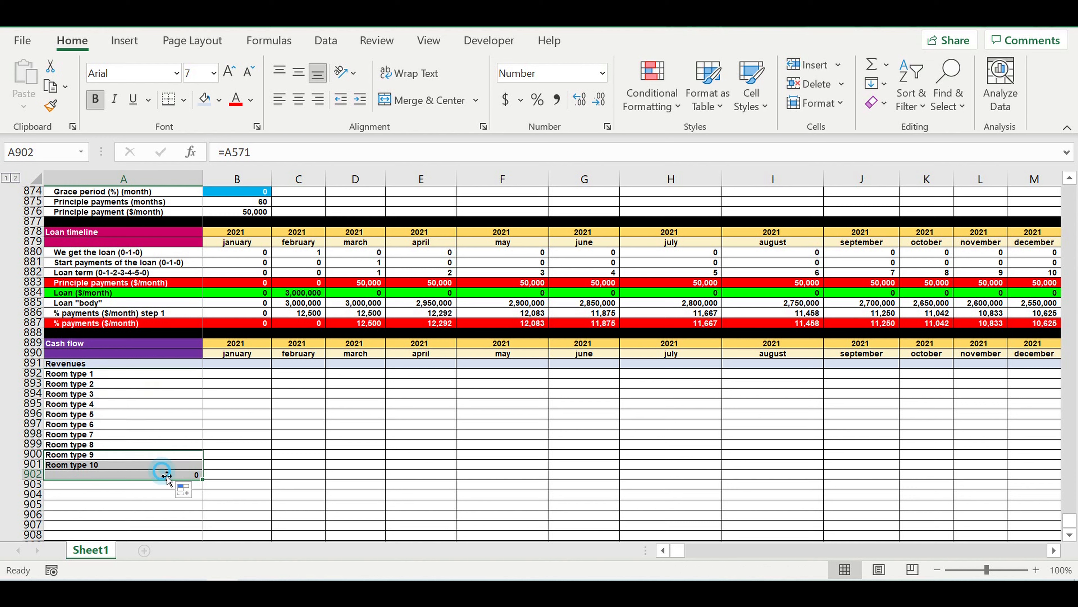
key(BackSpace)
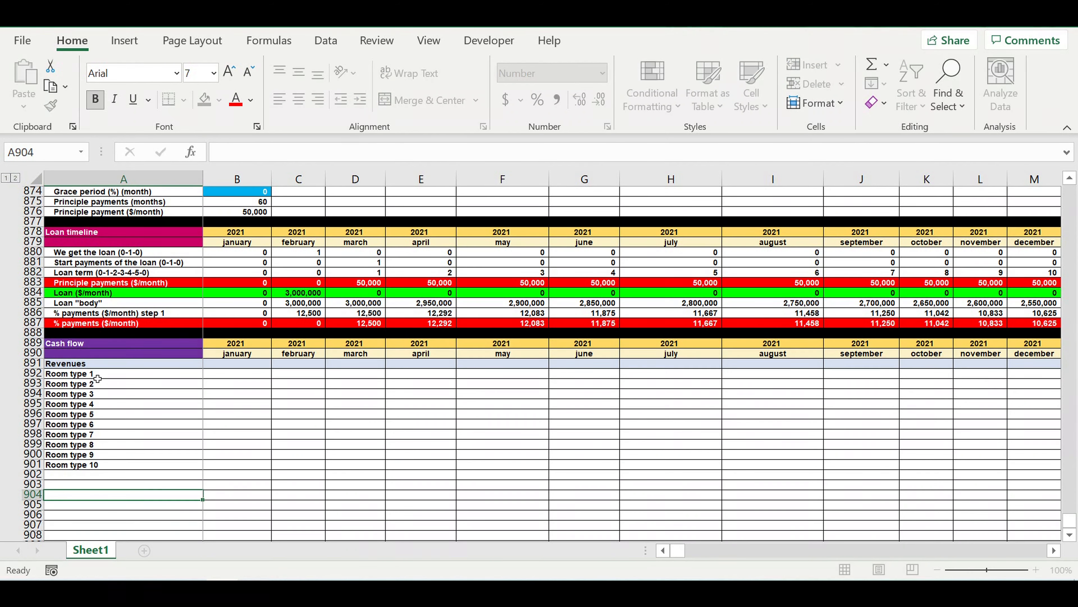
Step: Extend the room type links from A892:A901 into column B and indent the labels in column A by one level
click(93, 373)
drag(101, 422, 105, 464)
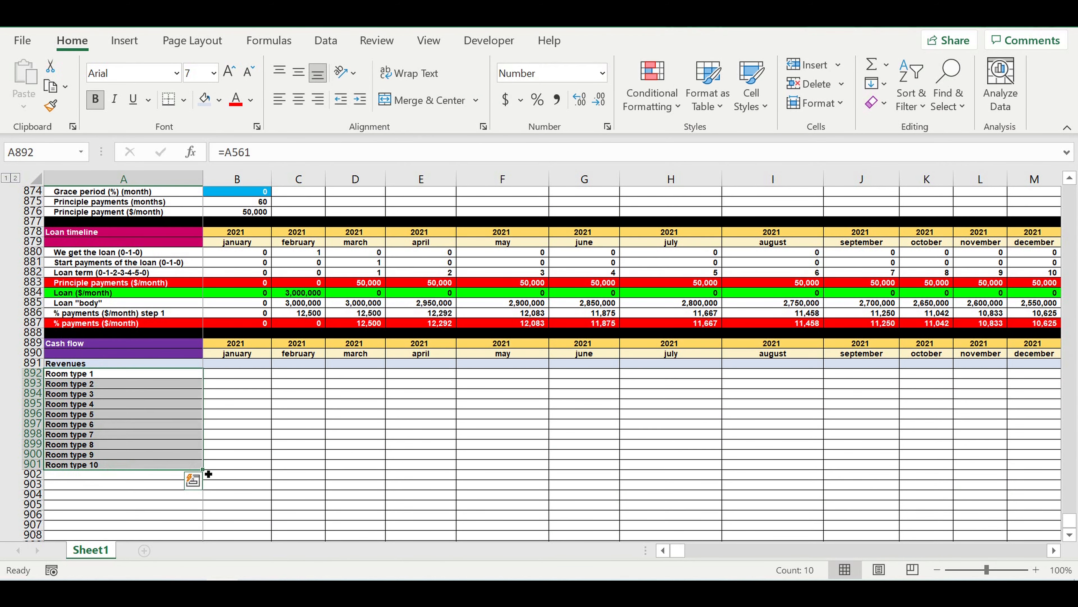
drag(203, 468, 281, 472)
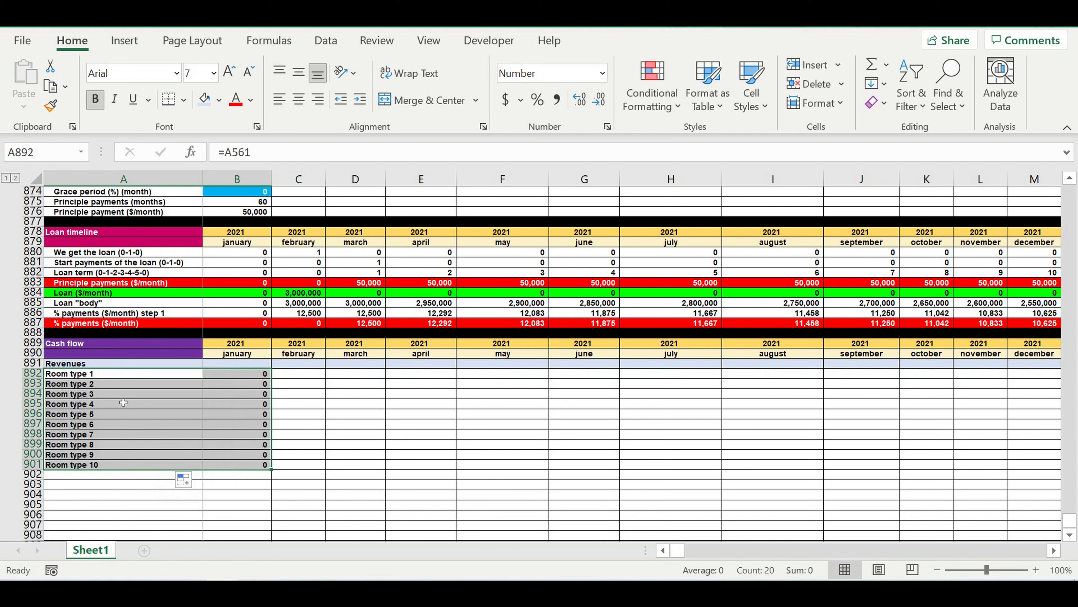
drag(118, 374, 116, 464)
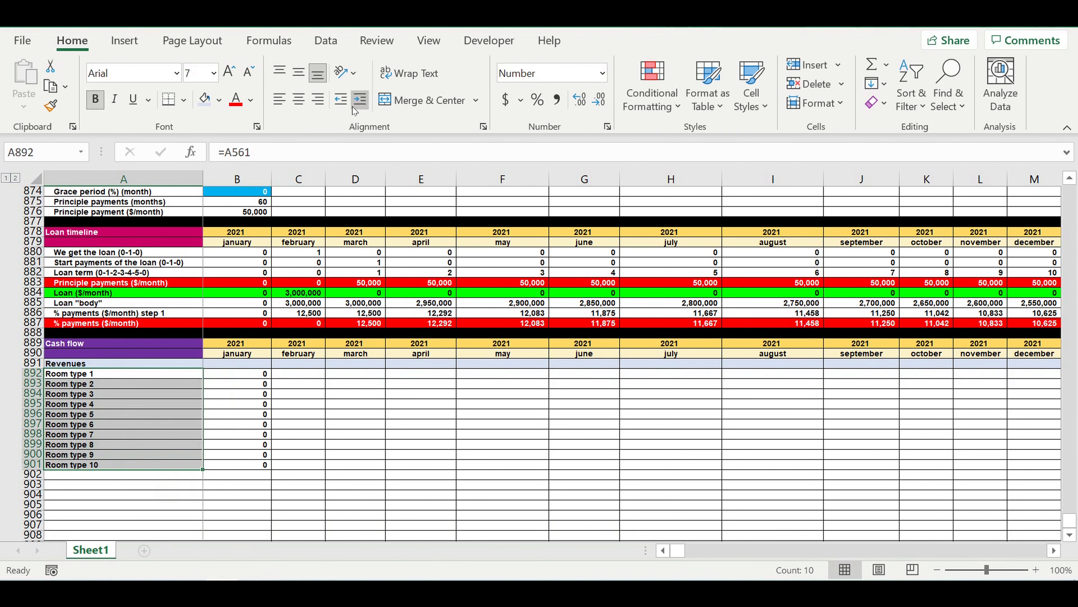
click(360, 99)
Step: Total the January room type revenues in B891 with =SUM(B892:B901)
click(250, 365)
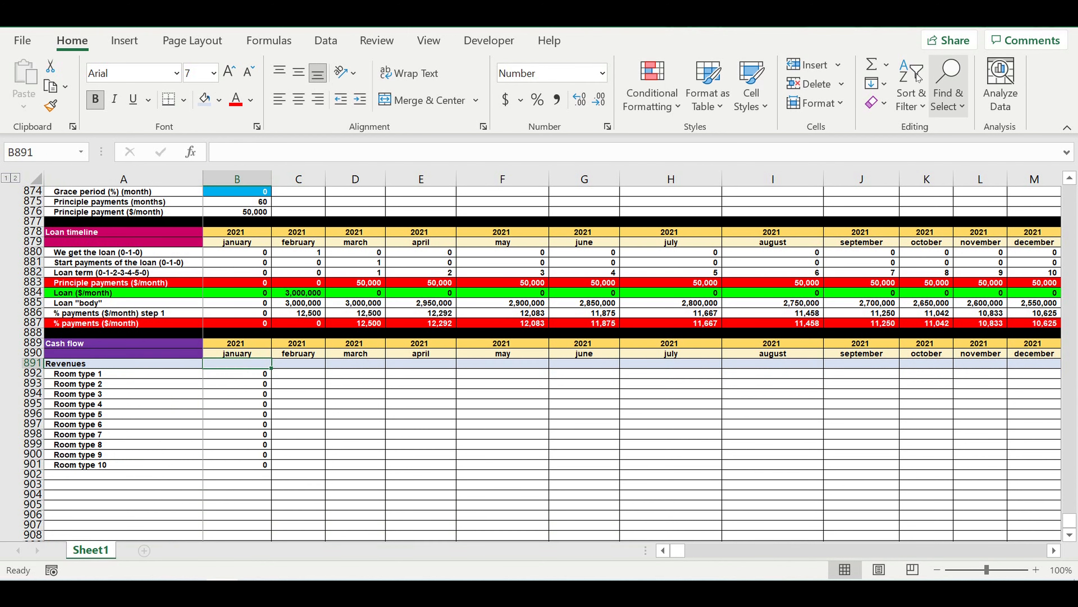
click(872, 65)
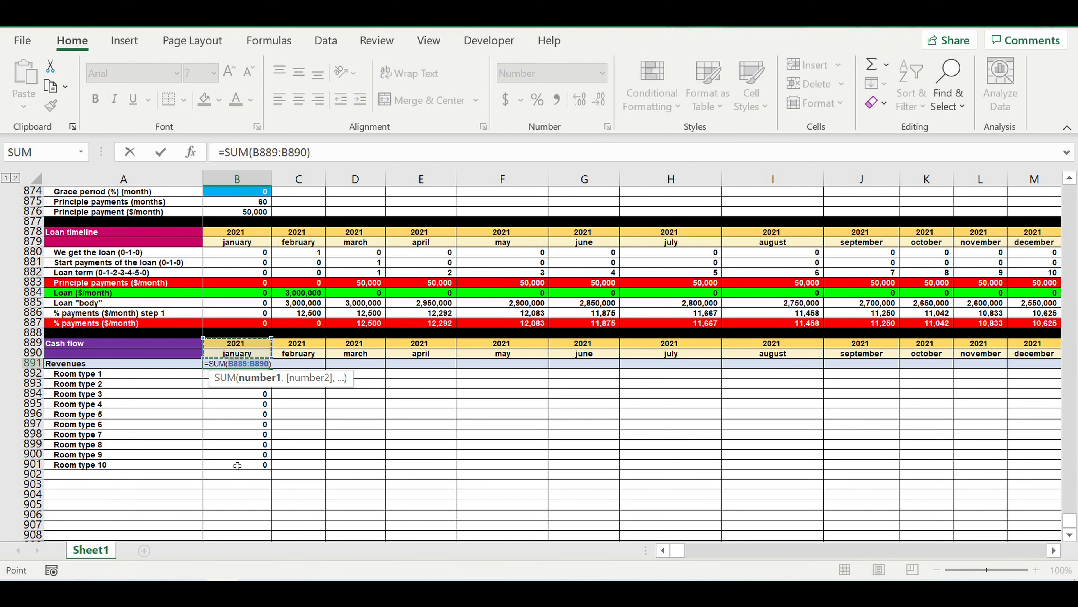
drag(241, 467, 240, 382)
key(Return)
Step: Fill the revenue total and room type formulas in B891:B901 across to December 2030 in column DQ
click(233, 362)
drag(244, 389, 951, 386)
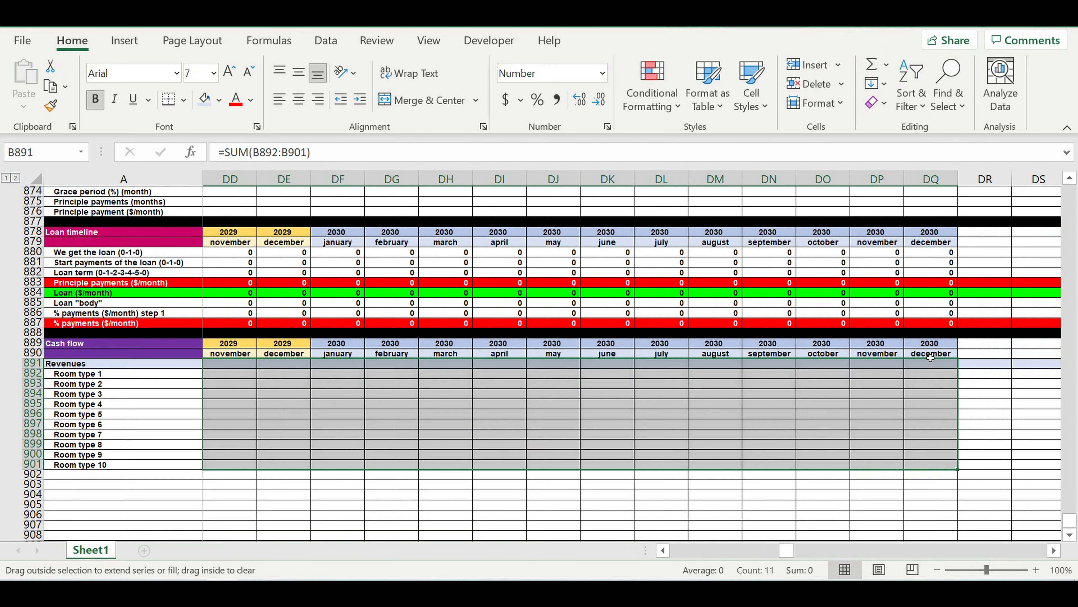
click(679, 420)
Step: Copy the Revenues row 891 and paste it into row 902 below Room type 10
drag(784, 553, 641, 550)
scroll(263, 368, down, 3)
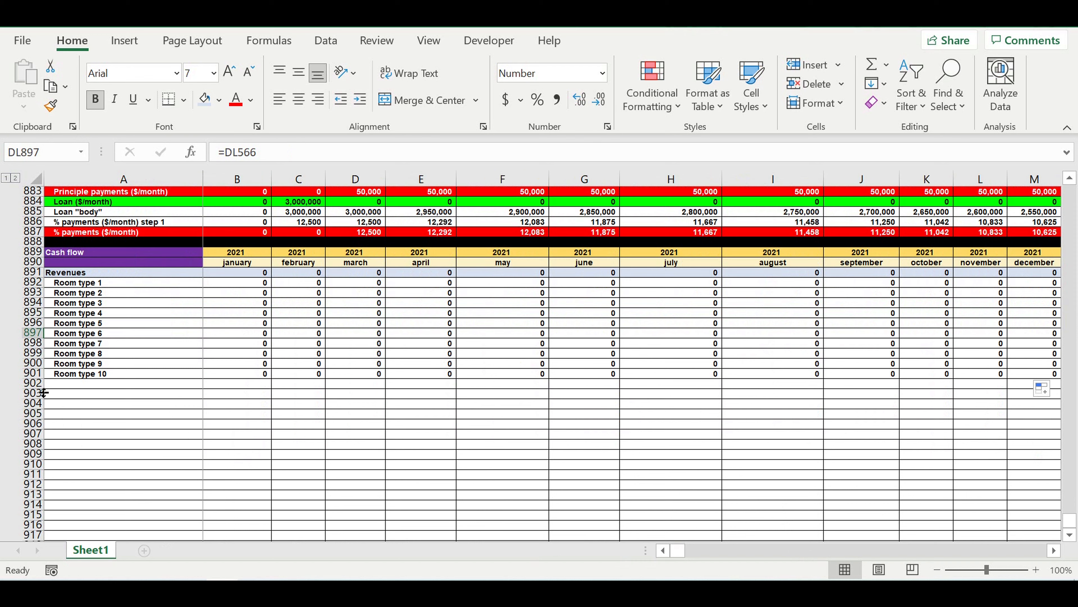
click(31, 274)
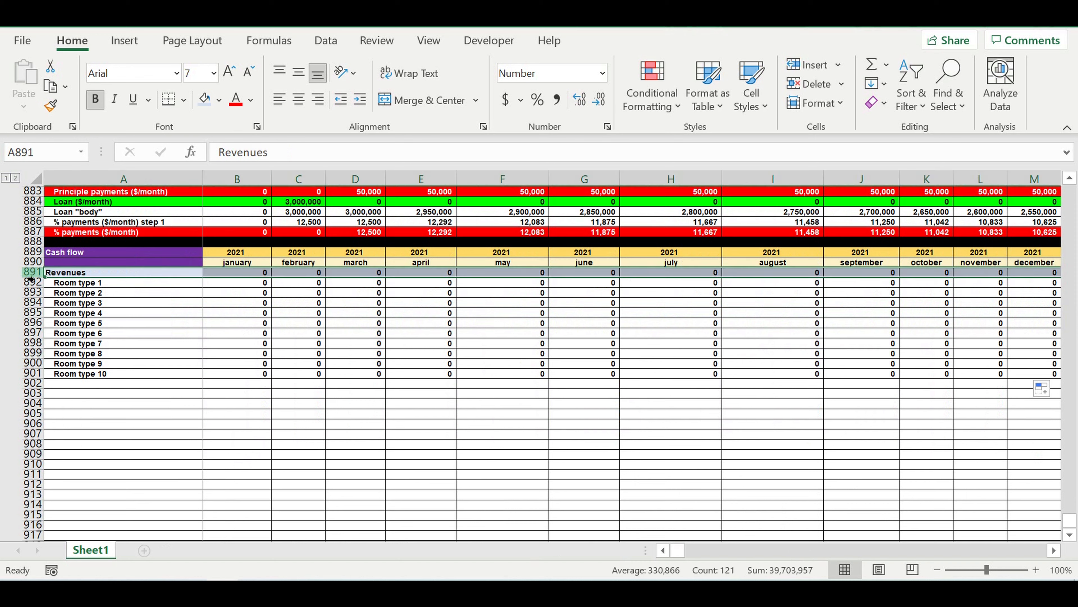
key(ctrl+c)
click(67, 377)
click(72, 386)
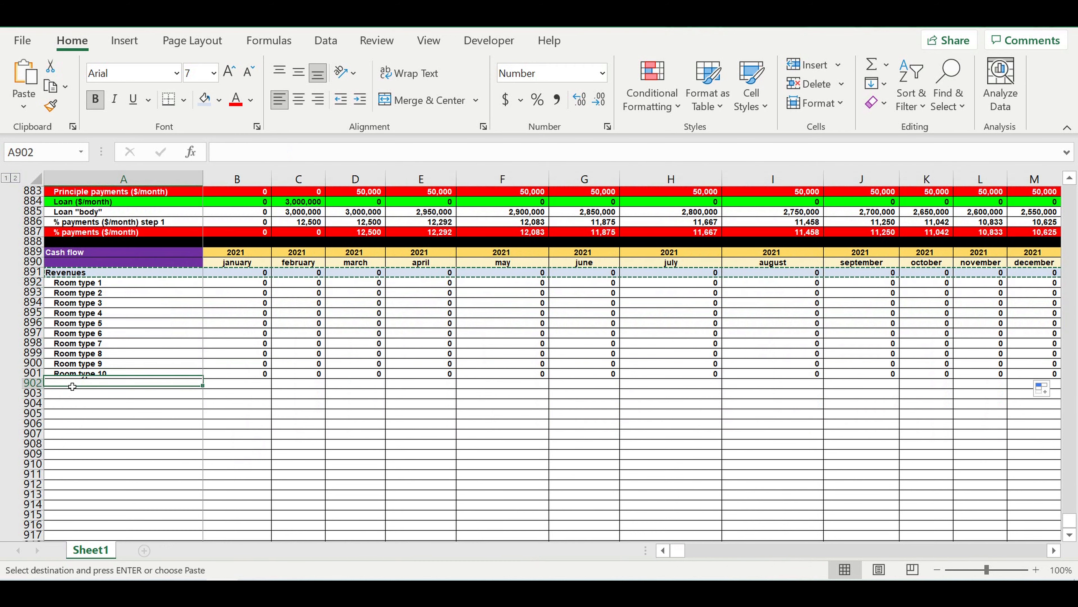
key(ctrl+v)
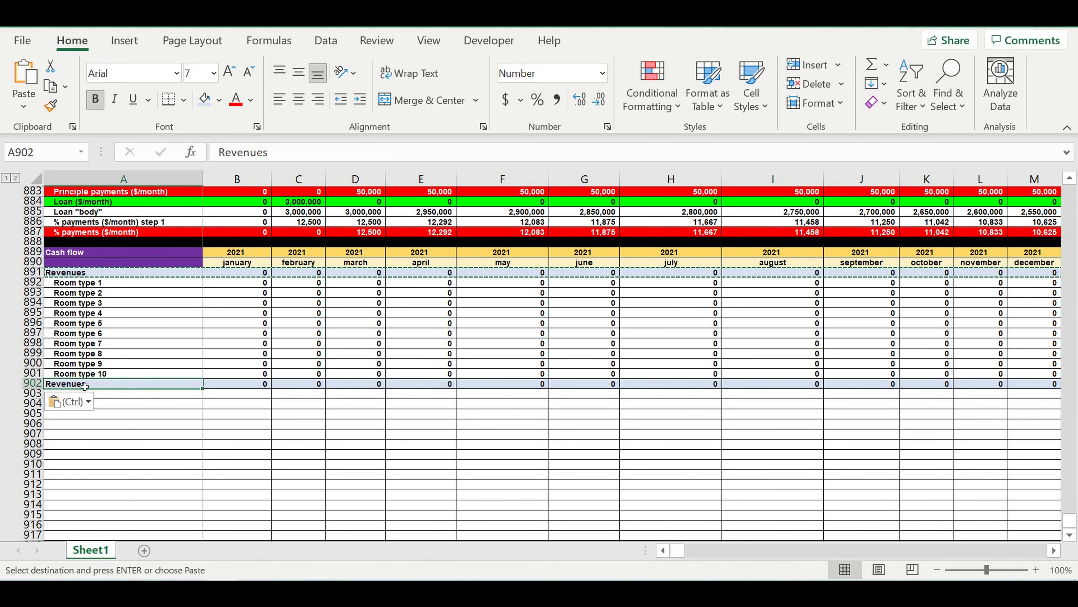
Step: Replace the copied Revenues label in A902 with Direct costs
text(Direct cfosts)
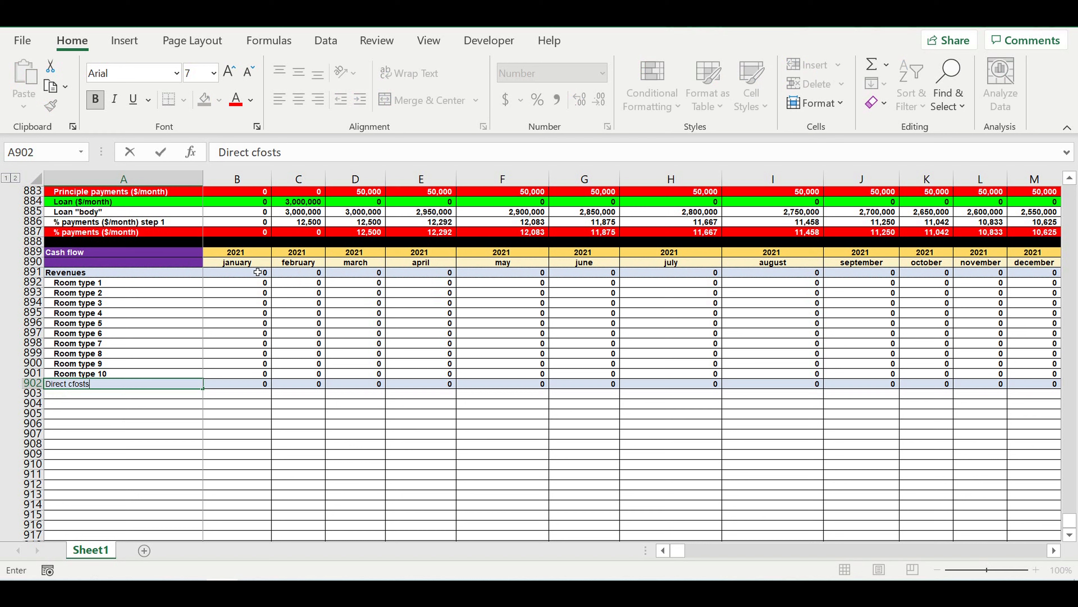
click(264, 152)
key(BackSpace)
key(Return)
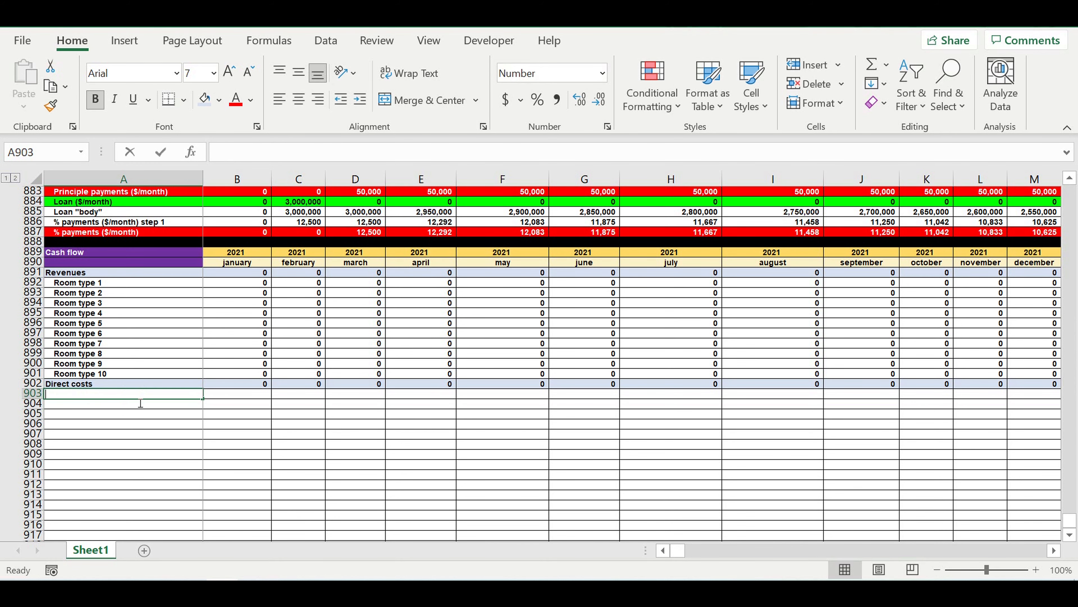
Step: Link A903 to the Room type 1 label in A587 of the Direct cost step 2 FINAL ($/month) table
text(=)
scroll(153, 382, up, 15)
scroll(156, 323, up, 20)
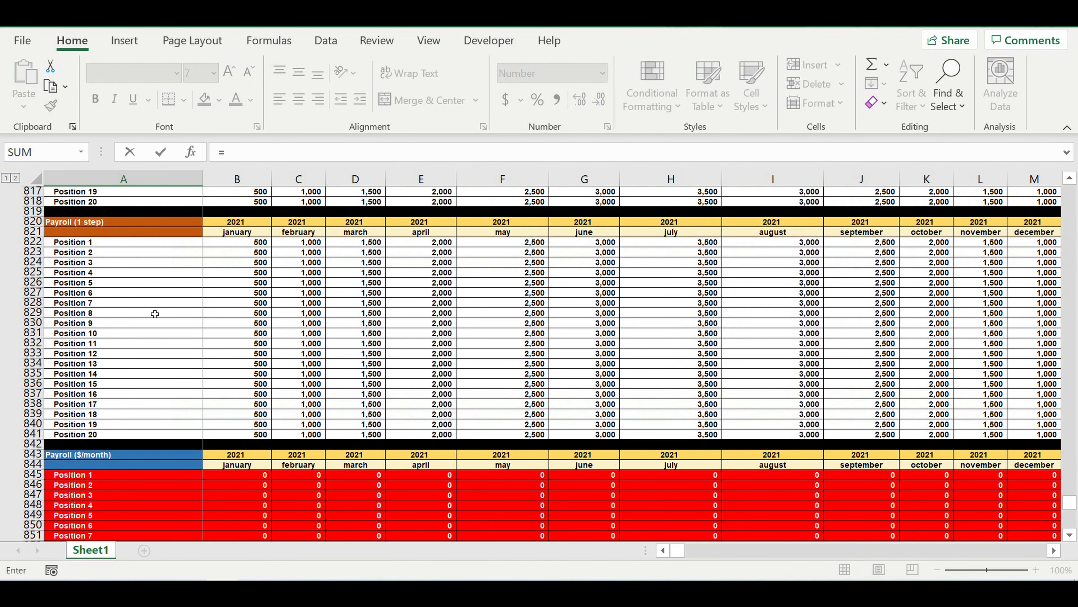
scroll(155, 293, up, 20)
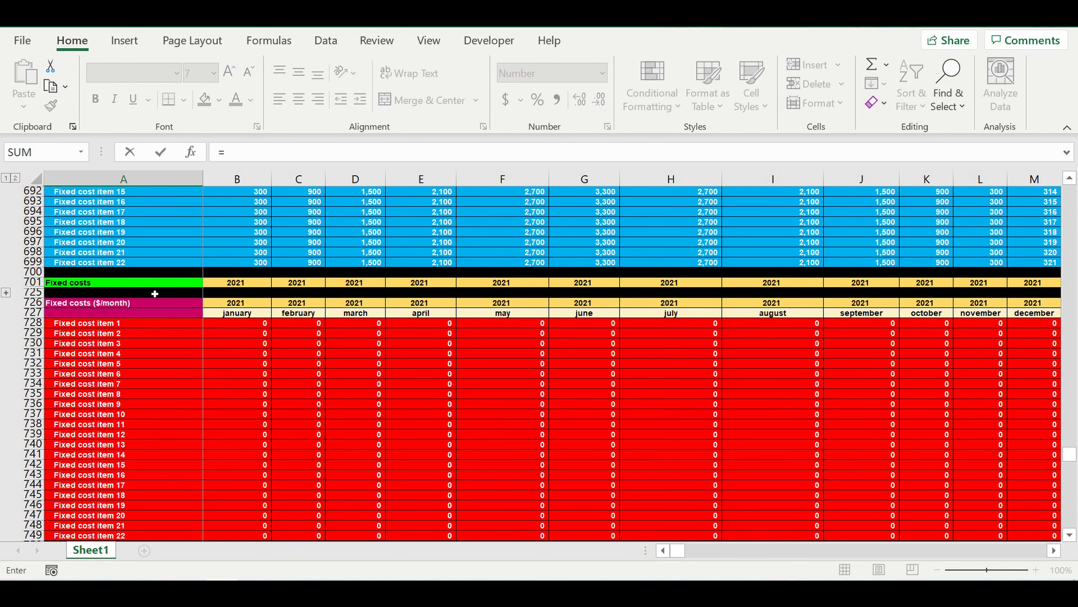
scroll(155, 294, up, 15)
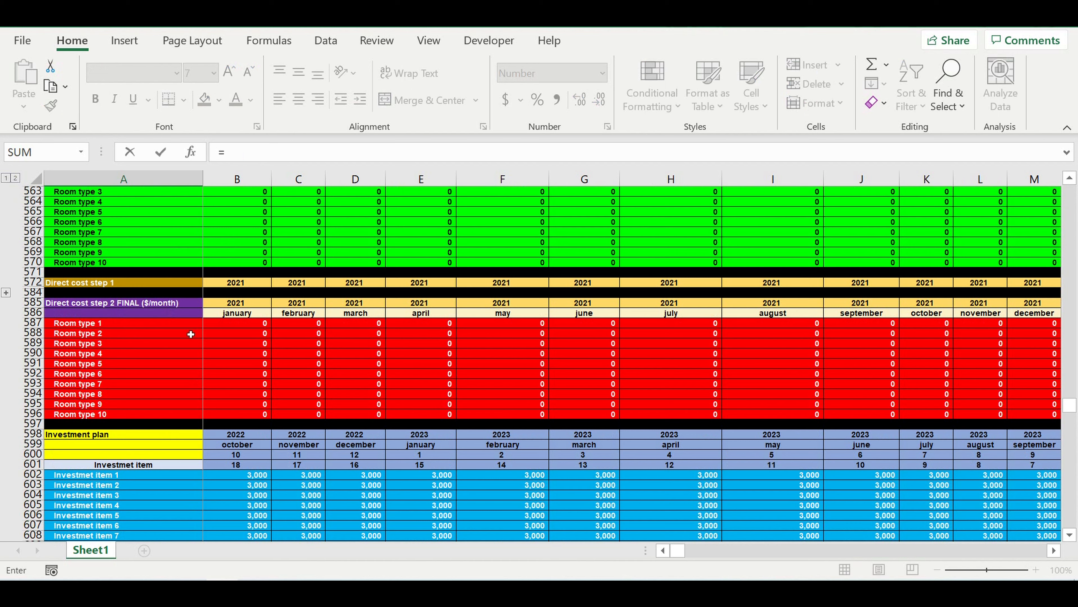
click(73, 325)
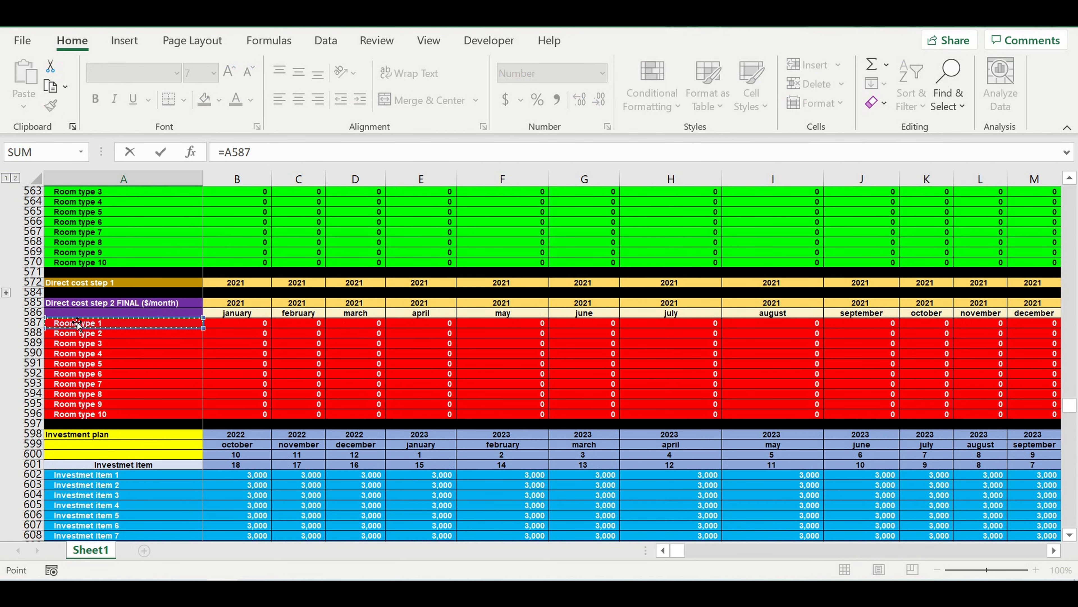
key(Return)
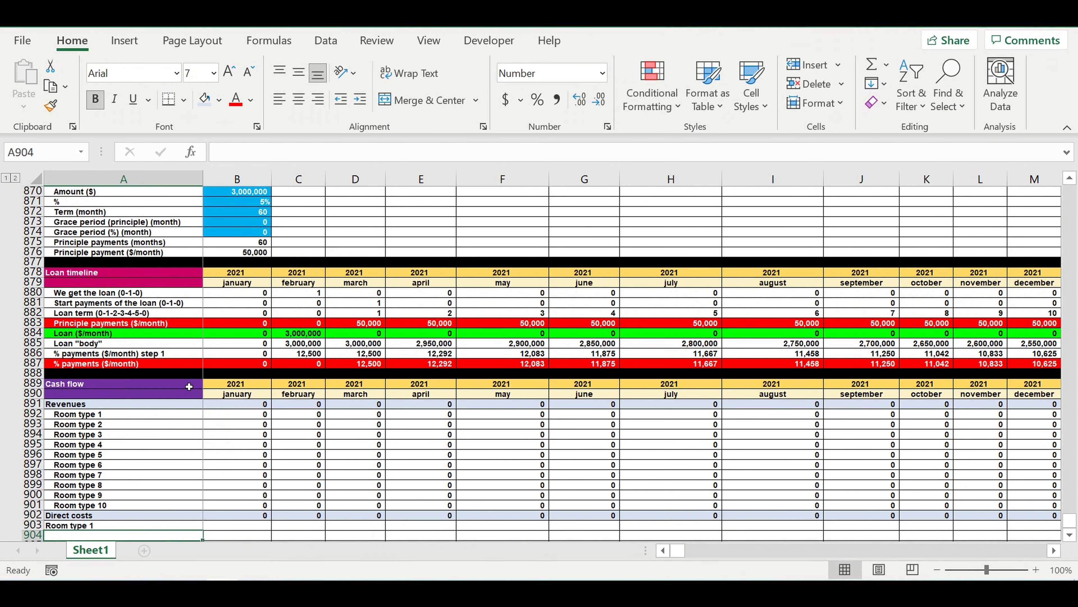
Step: Indent the linked label in A903 by one level and fill it down to Room type 10 in A912
click(106, 313)
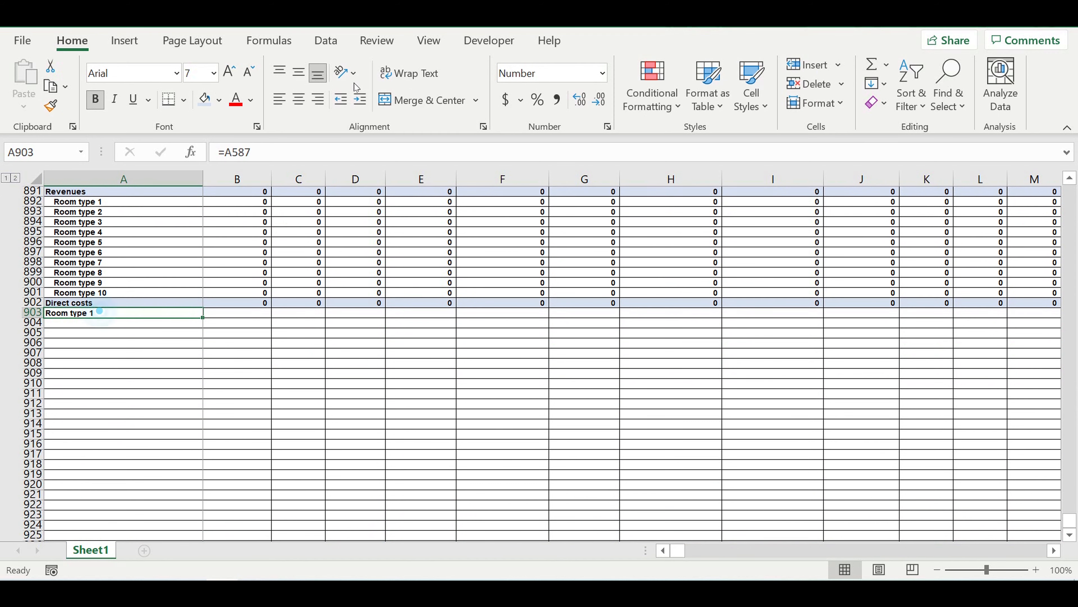
click(359, 99)
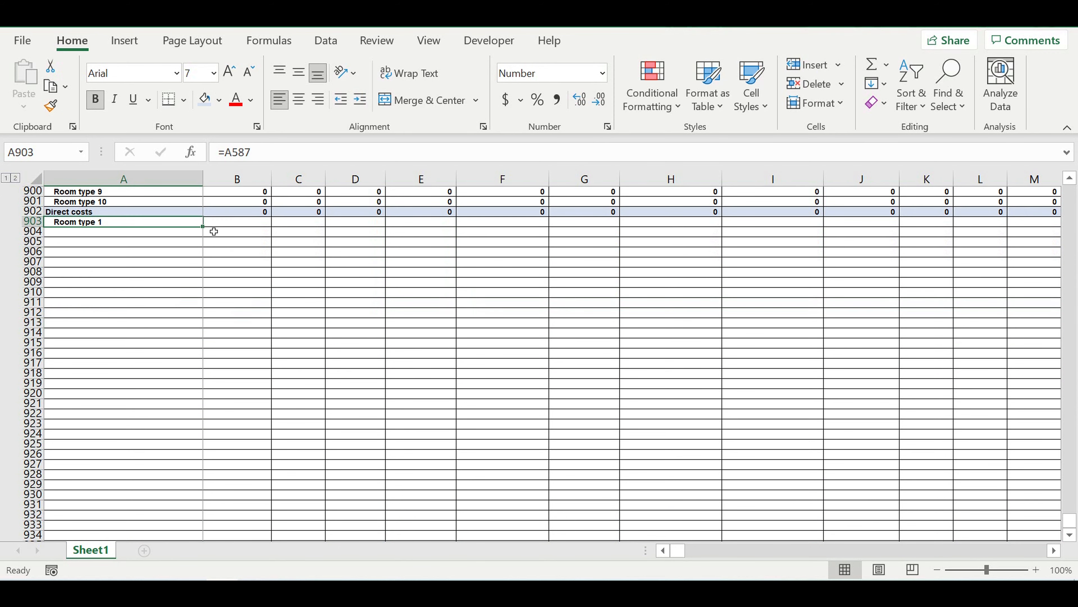
drag(205, 229, 217, 314)
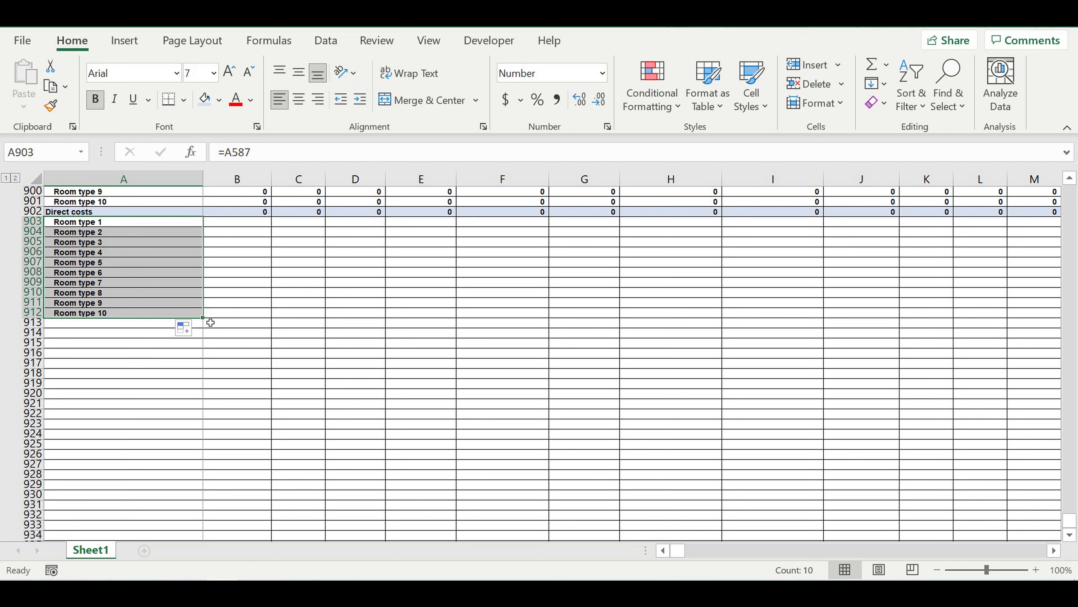
Step: Extend the direct cost links from A903:A912 into column B and right-align the January values without indent
drag(206, 323, 241, 313)
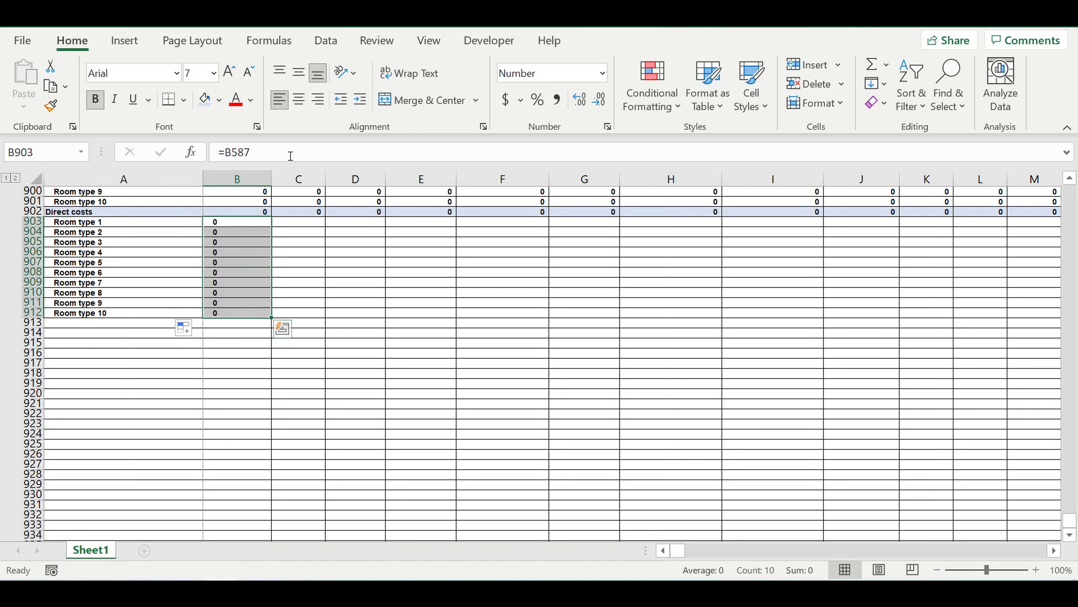
click(318, 99)
click(340, 101)
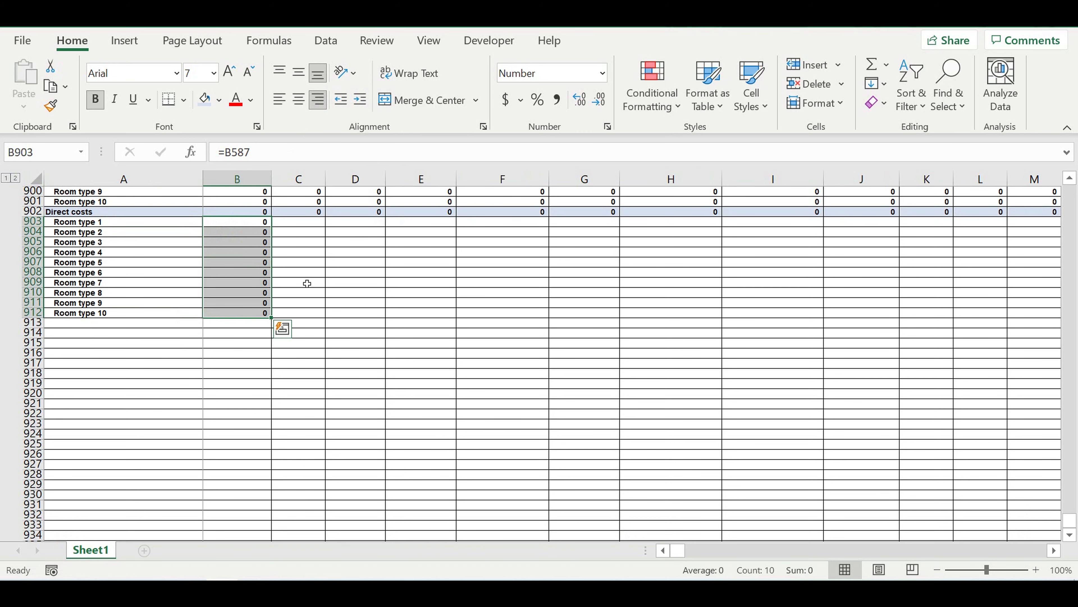
Step: Fill the direct cost links in B903:B912 across to column DQ
drag(278, 324, 946, 303)
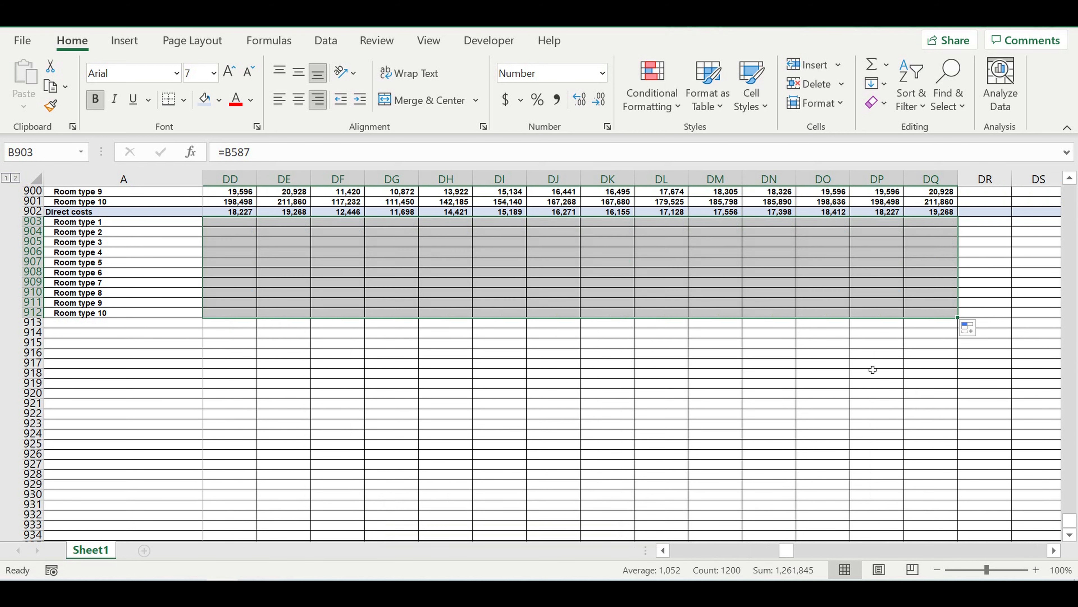
click(866, 365)
drag(775, 547, 508, 563)
scroll(279, 400, up, 1)
scroll(279, 400, up, 2)
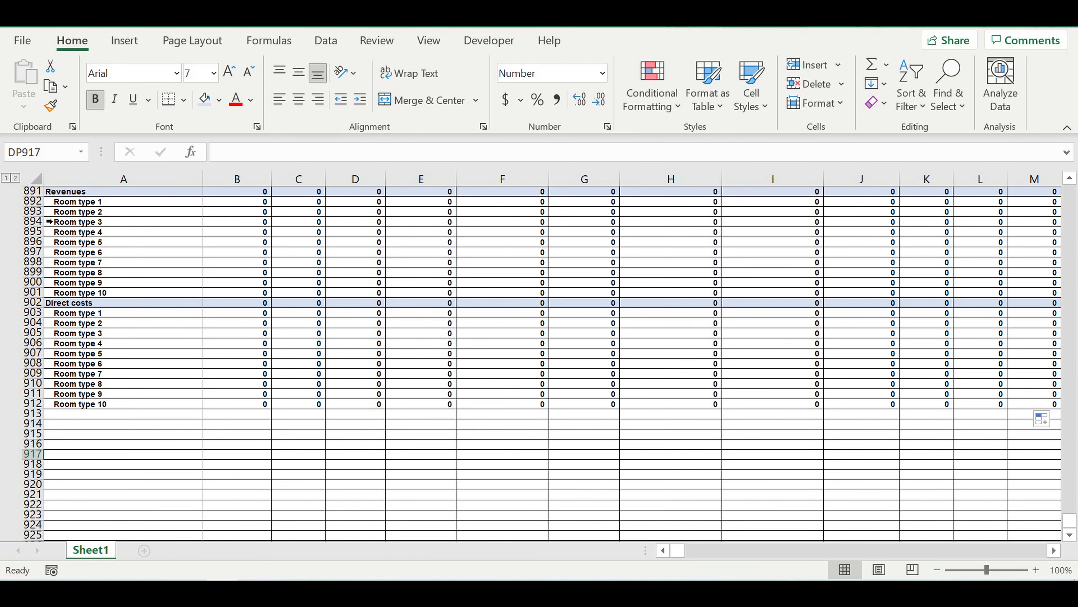
Step: Group the revenue detail rows 892 to 901 into a collapsible outline
drag(25, 203, 28, 293)
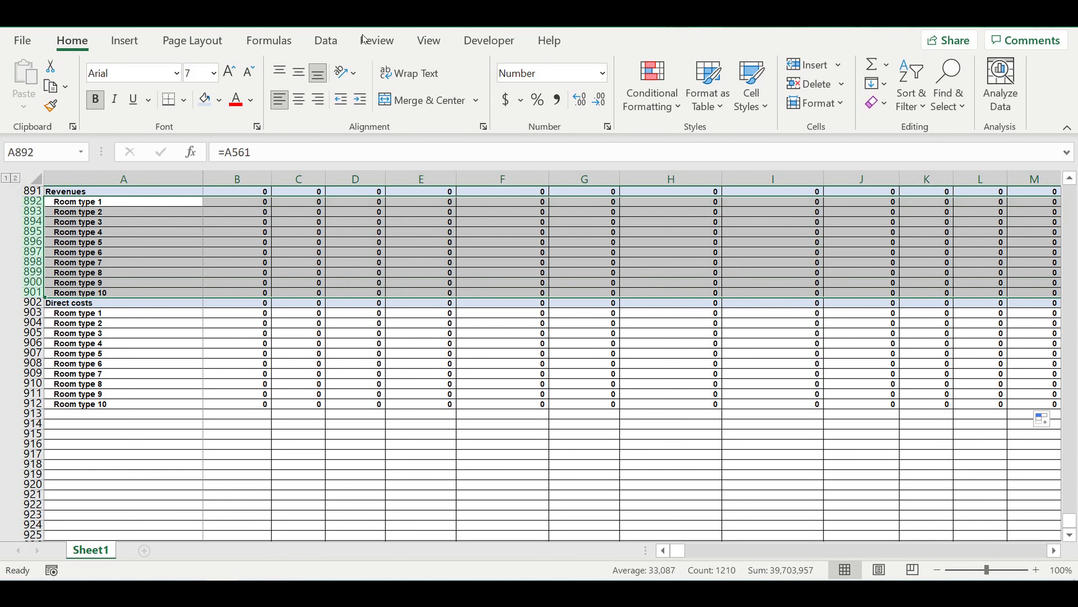
click(326, 42)
click(1012, 85)
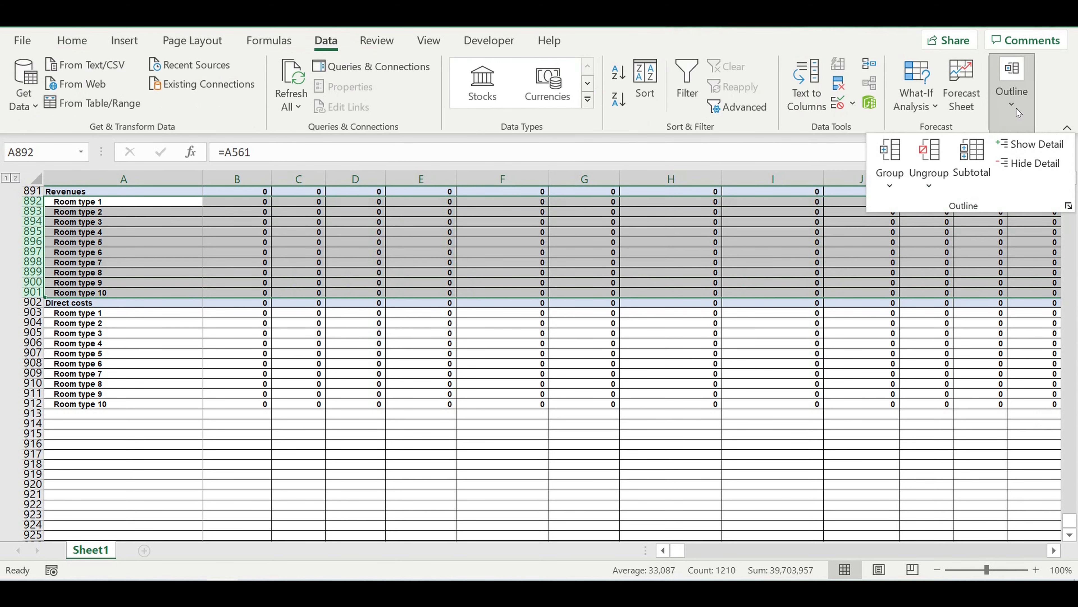
click(890, 153)
click(366, 387)
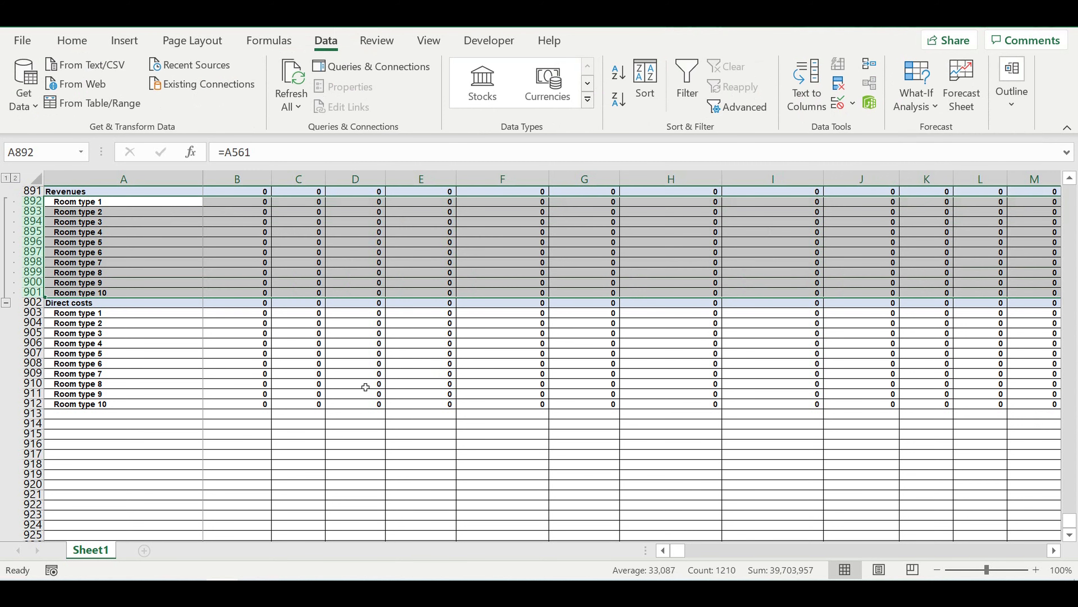
Step: Enter the heading Fixed costs in A913 and shade row 913 with the same light blue fill as the other headings
click(62, 415)
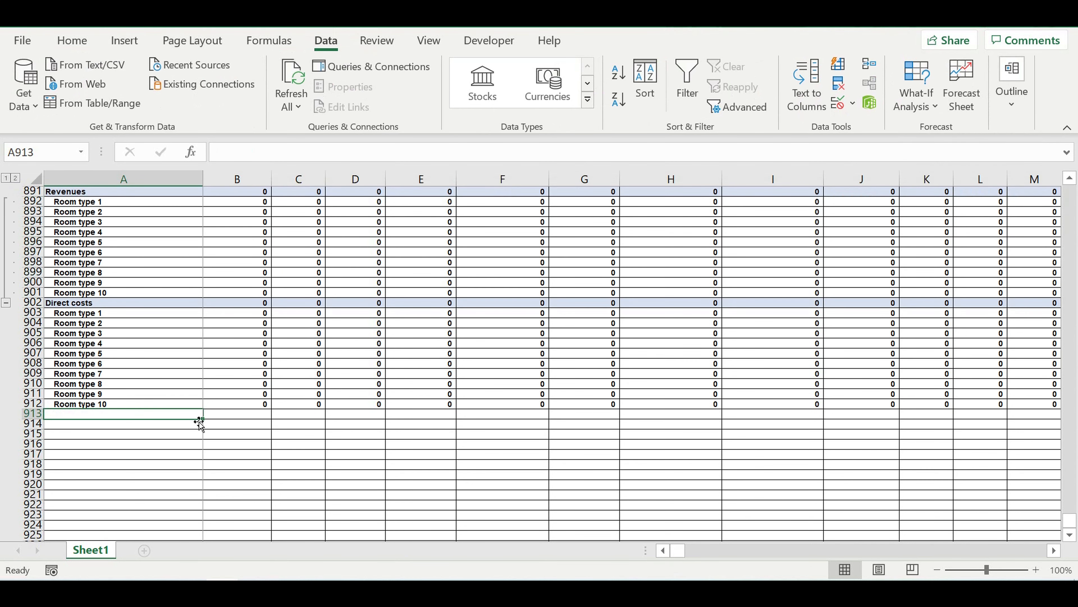
text(Fixed costs)
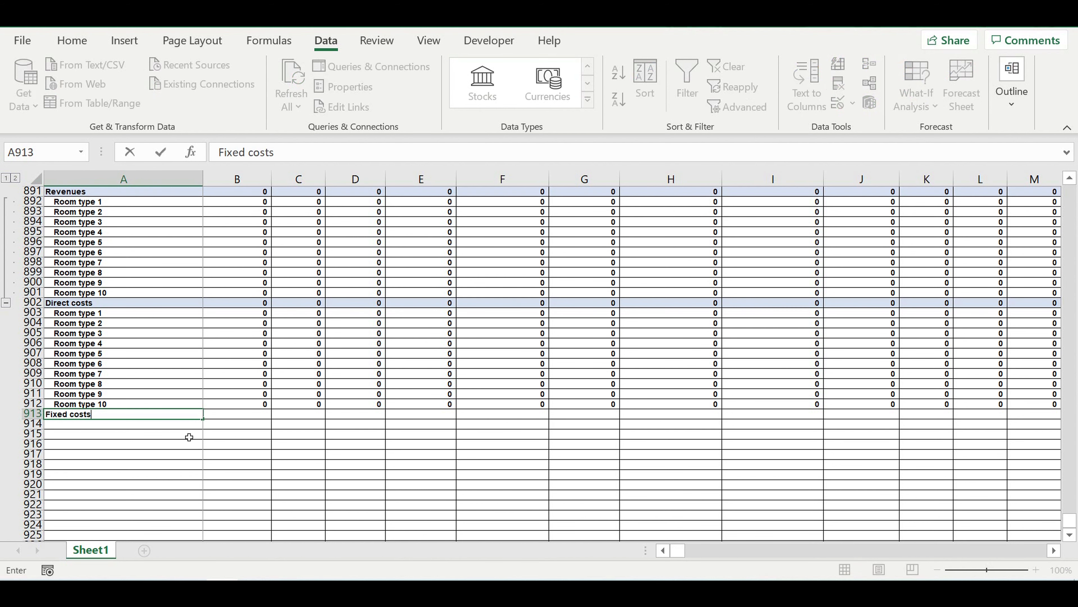
click(180, 447)
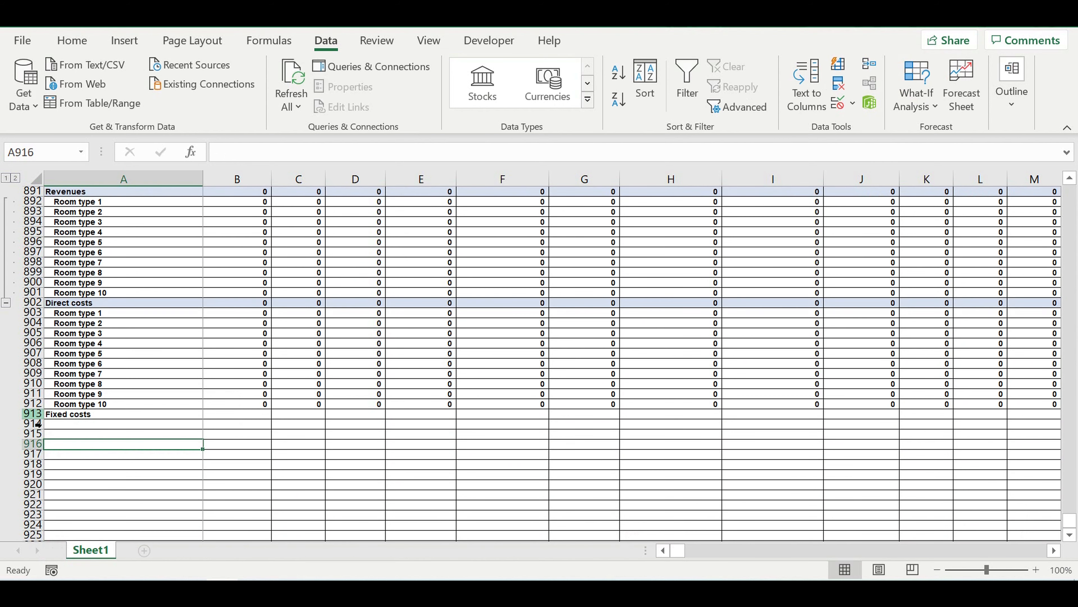
click(33, 413)
click(72, 40)
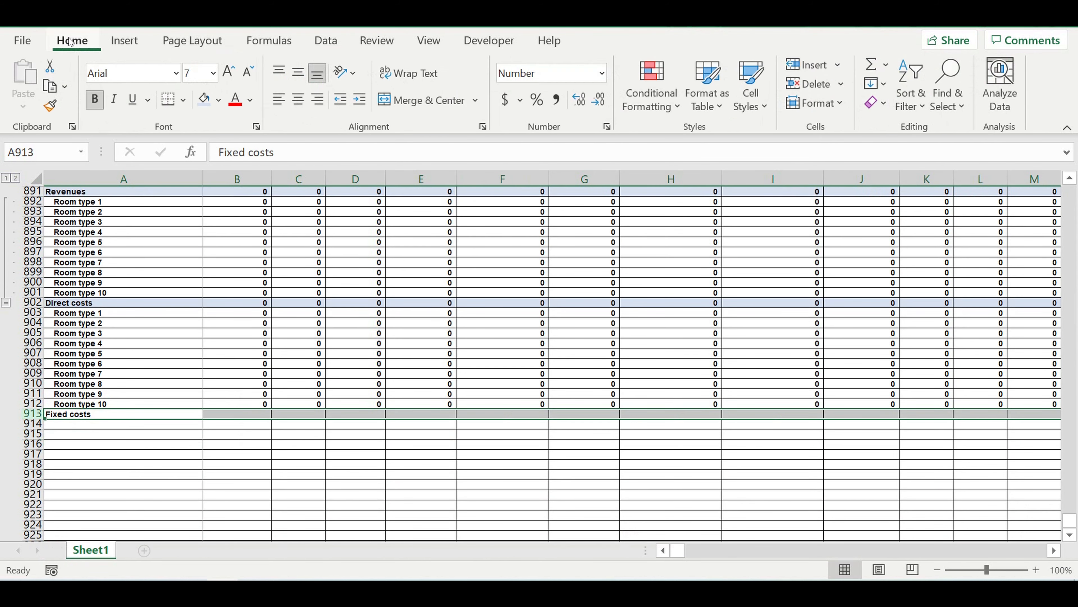
click(205, 102)
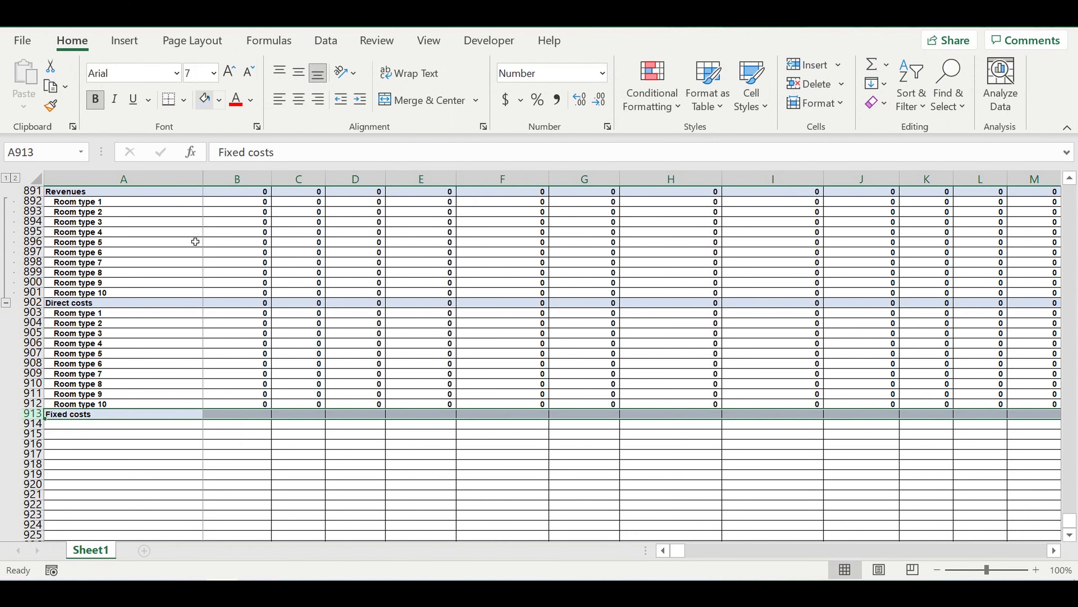
click(152, 453)
Step: Link A914 to the Fixed cost item 1 label in A728 of the Fixed costs ($/month) table
click(171, 426)
text(=)
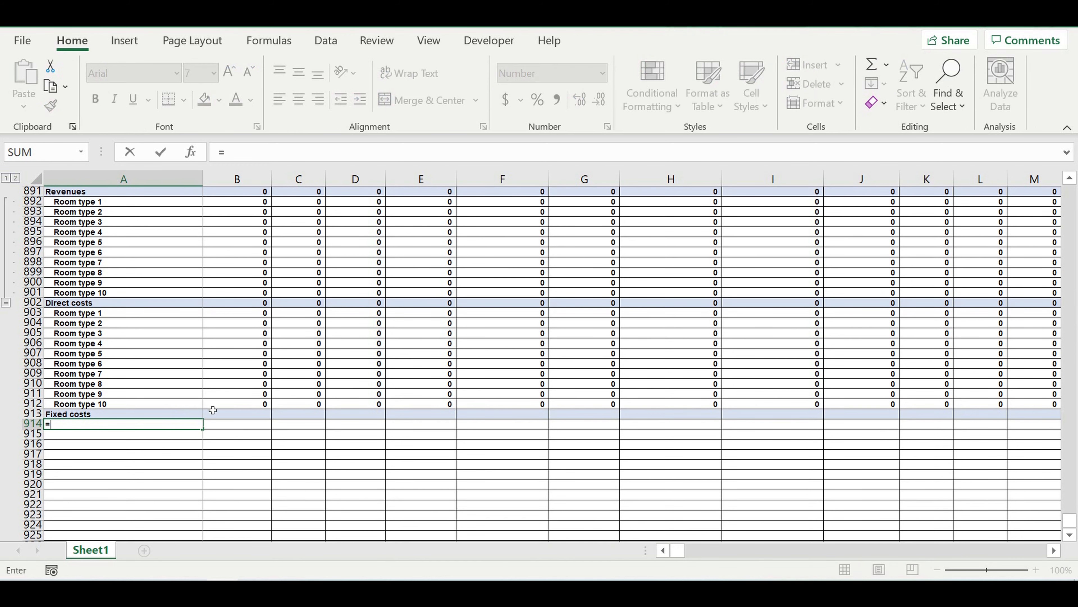
scroll(213, 408, up, 4)
scroll(216, 407, up, 20)
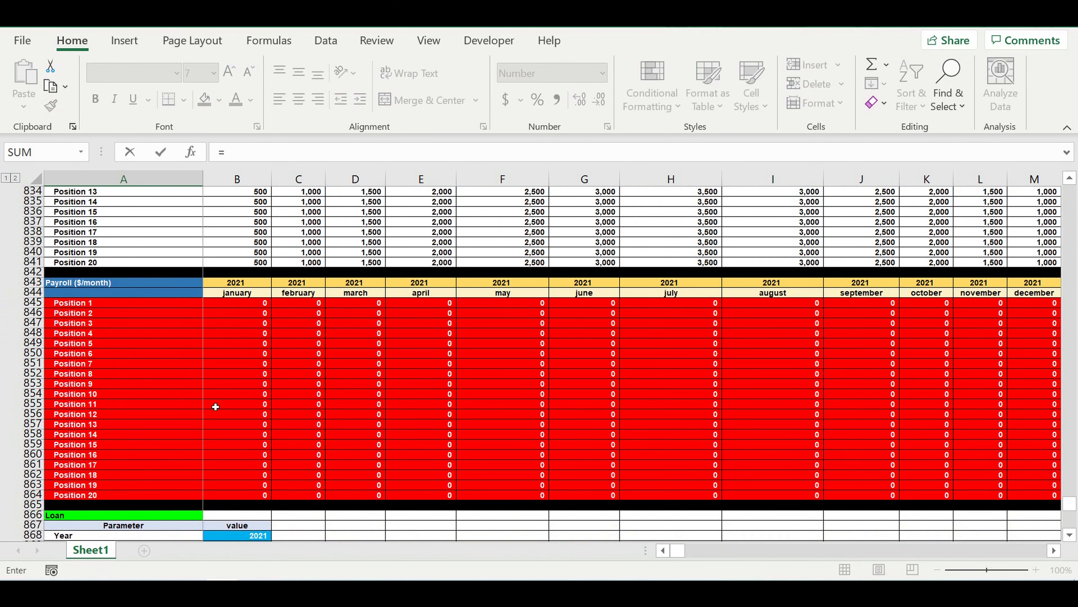
scroll(215, 407, up, 19)
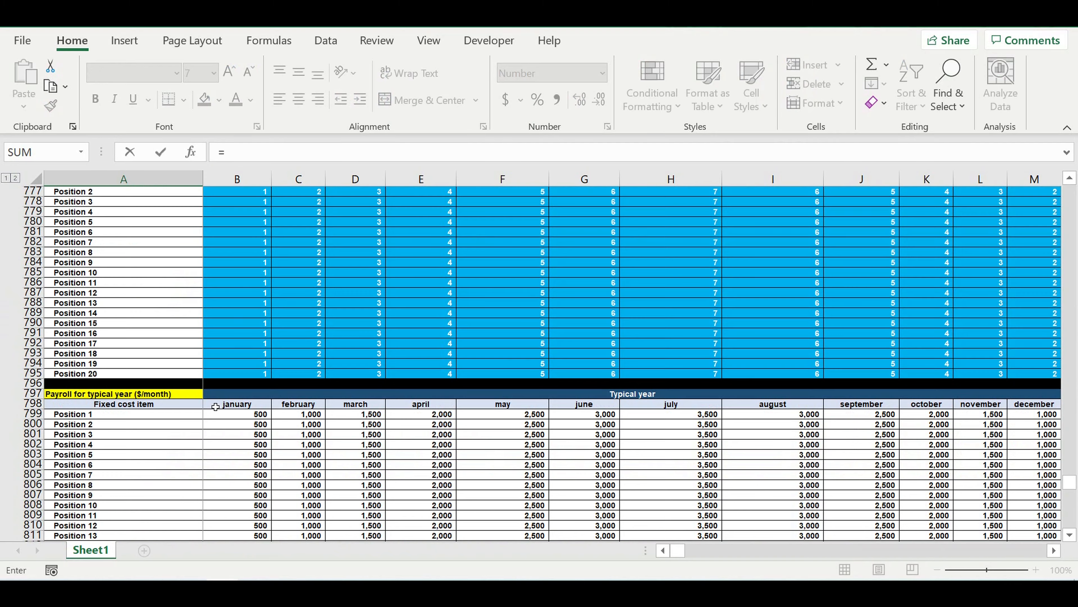
scroll(215, 406, up, 4)
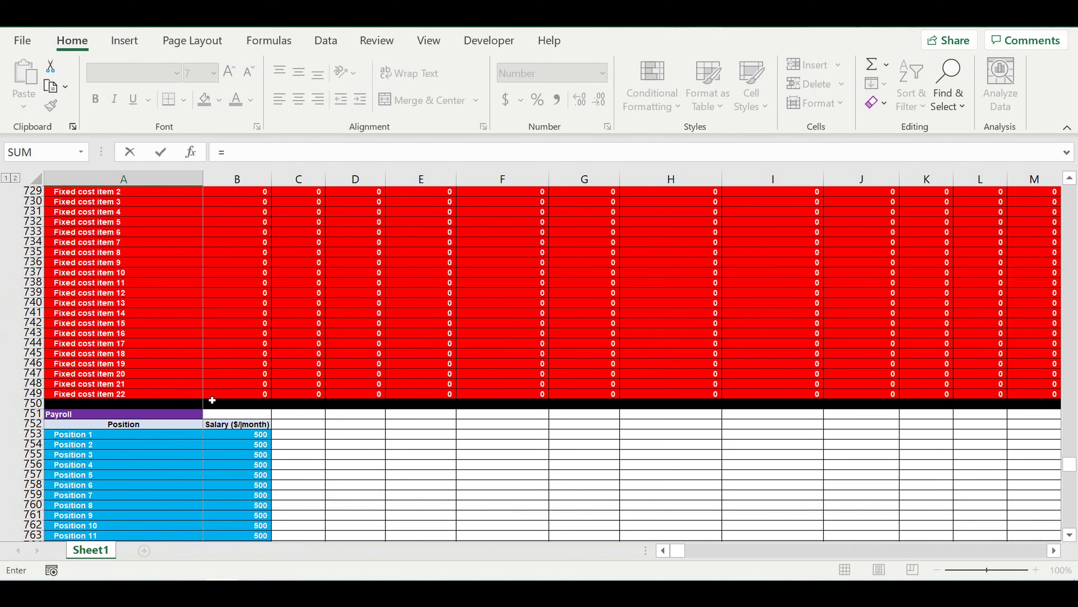
click(81, 237)
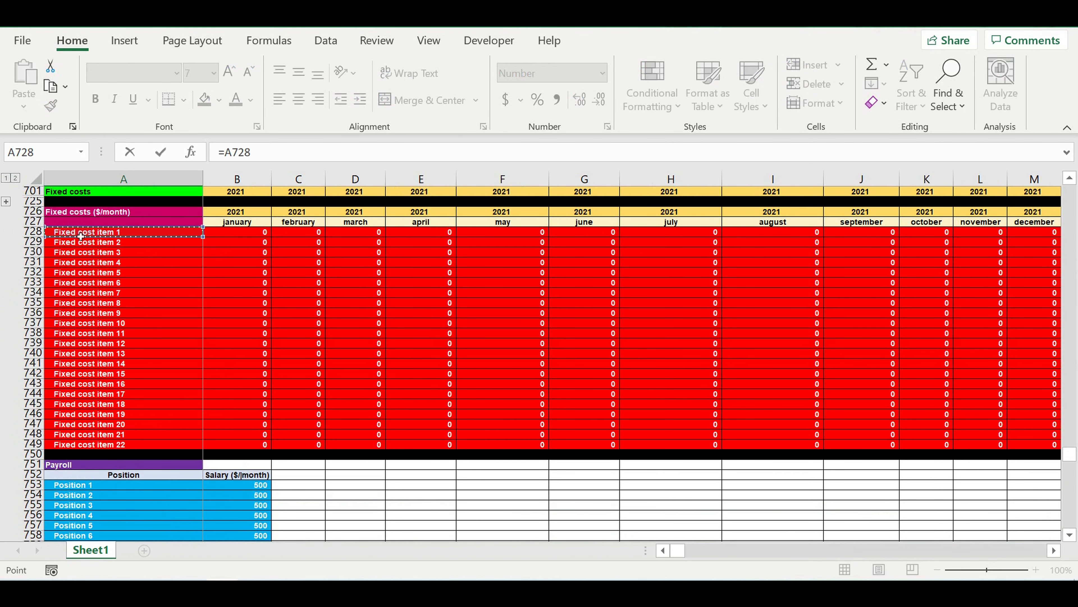
key(Return)
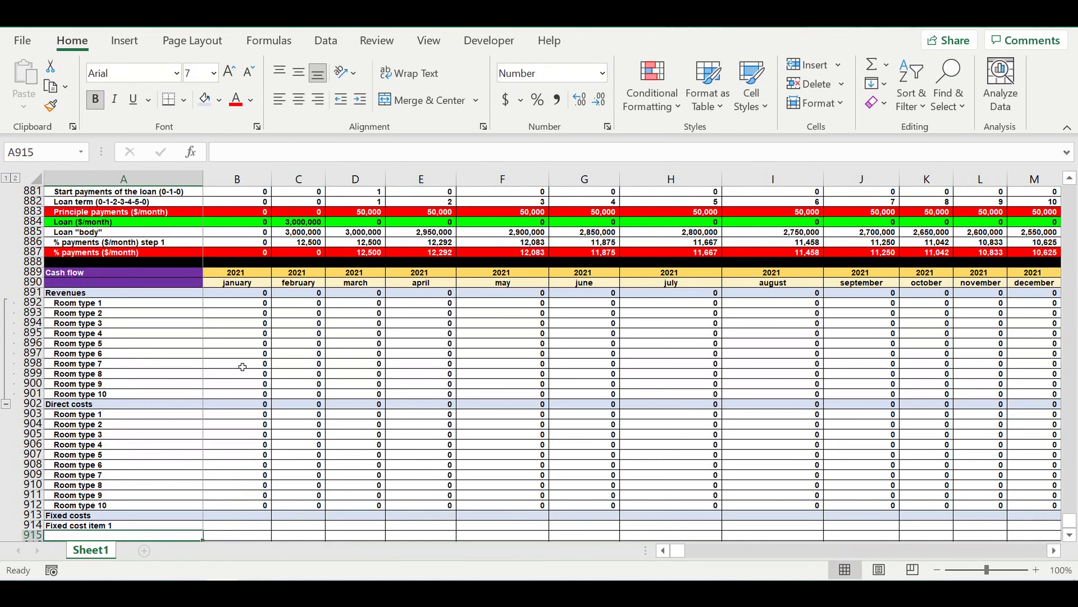
Step: Extend the A914 link into B914 and indent the Fixed cost item 1 label by one level
scroll(265, 385, down, 5)
click(121, 374)
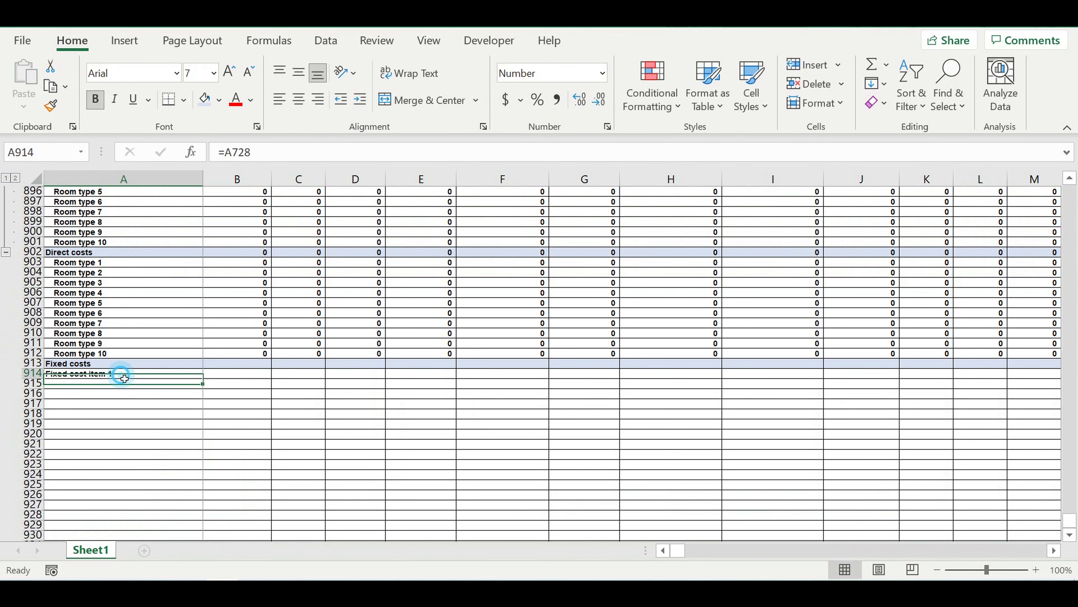
drag(205, 383, 264, 380)
click(174, 375)
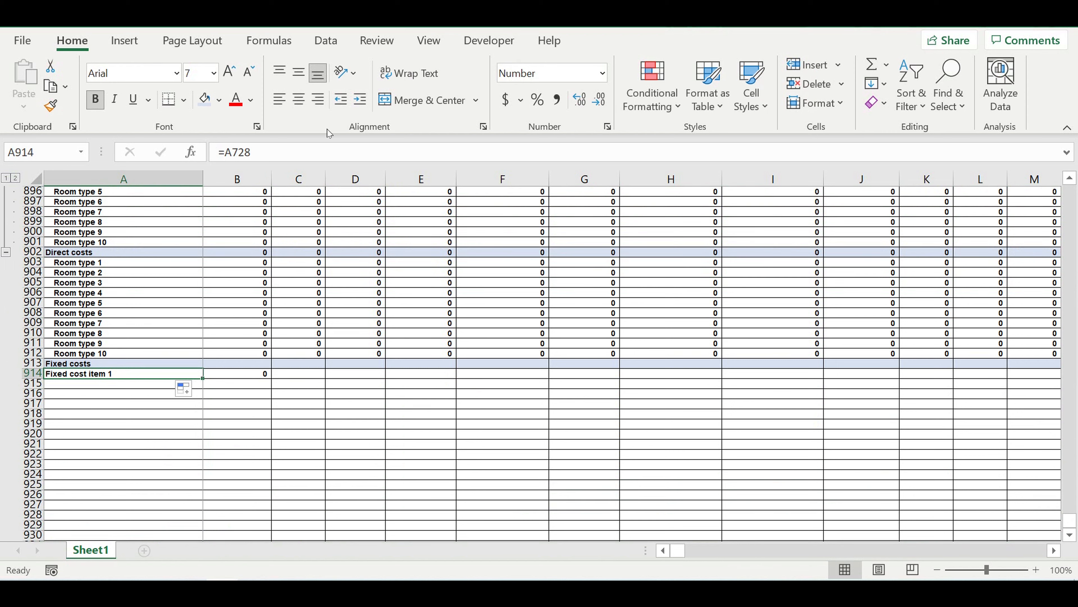
click(360, 99)
scroll(260, 363, down, 4)
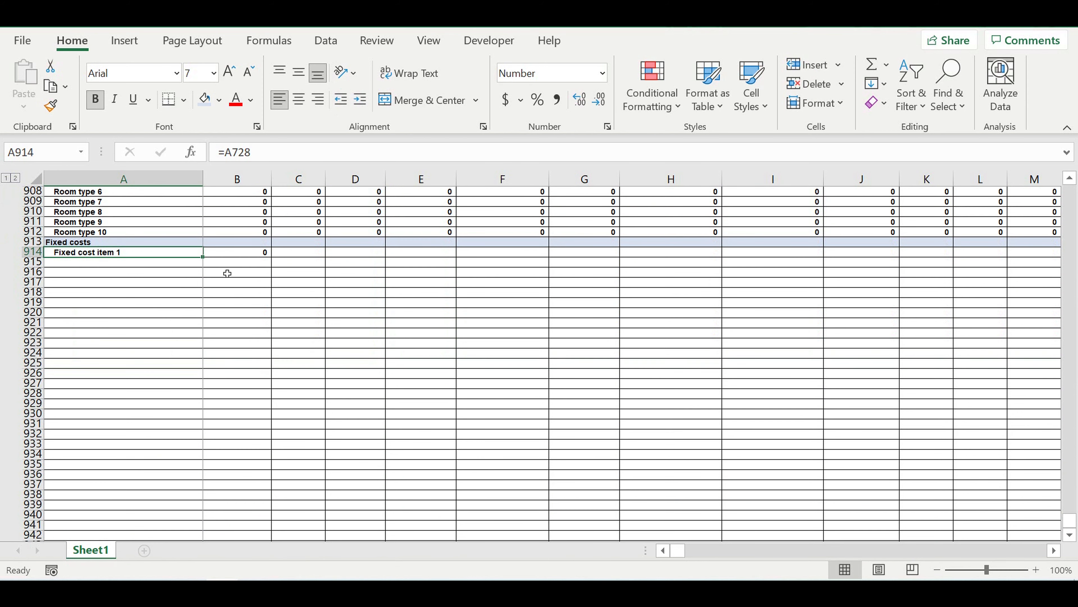
Step: Fill the fixed cost labels down from A914 through Fixed cost item 22 in A935, clearing the surplus cells A936:A938
drag(205, 261, 198, 497)
drag(82, 478, 89, 495)
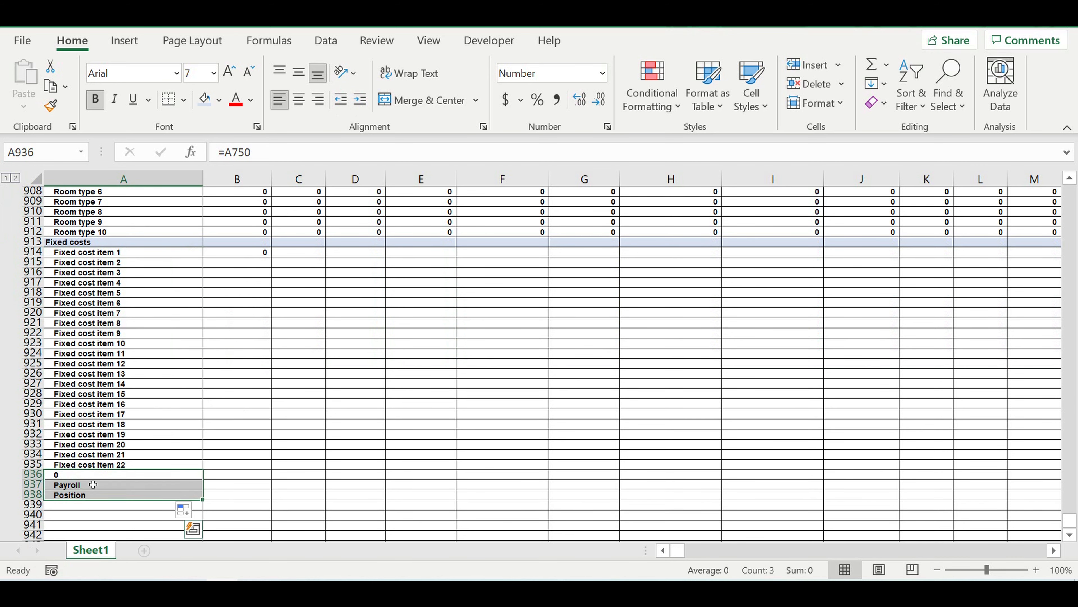
key(Delete)
Step: Fill the January fixed cost link in B914 down to B935
click(259, 405)
click(253, 252)
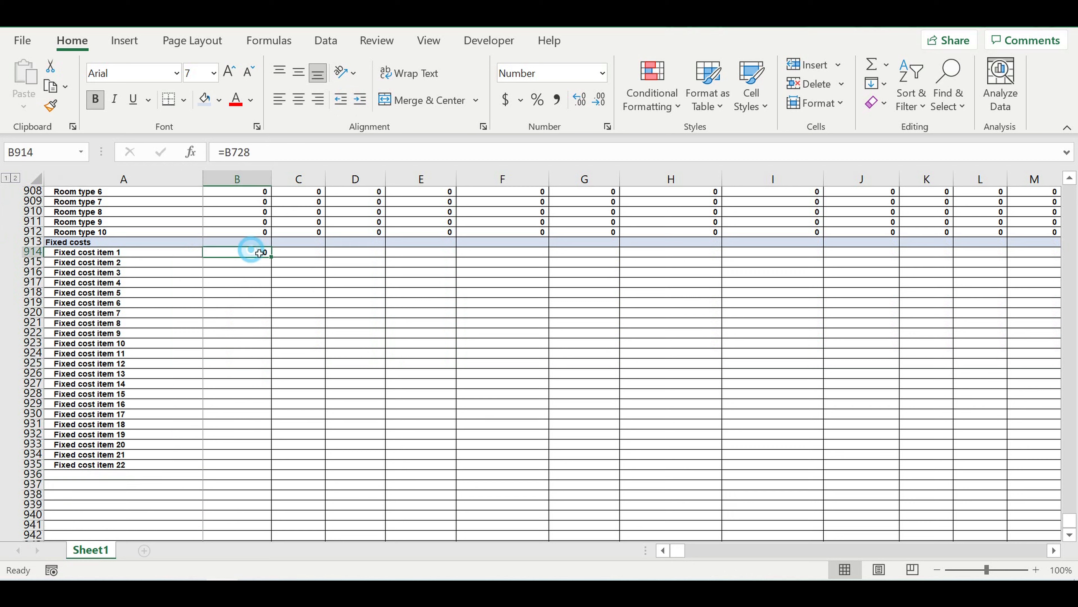
drag(276, 262, 252, 472)
Step: Total the fixed cost items in B913 with =SUM(B914:B935) and fill B913:B935 across through column DQ
click(241, 247)
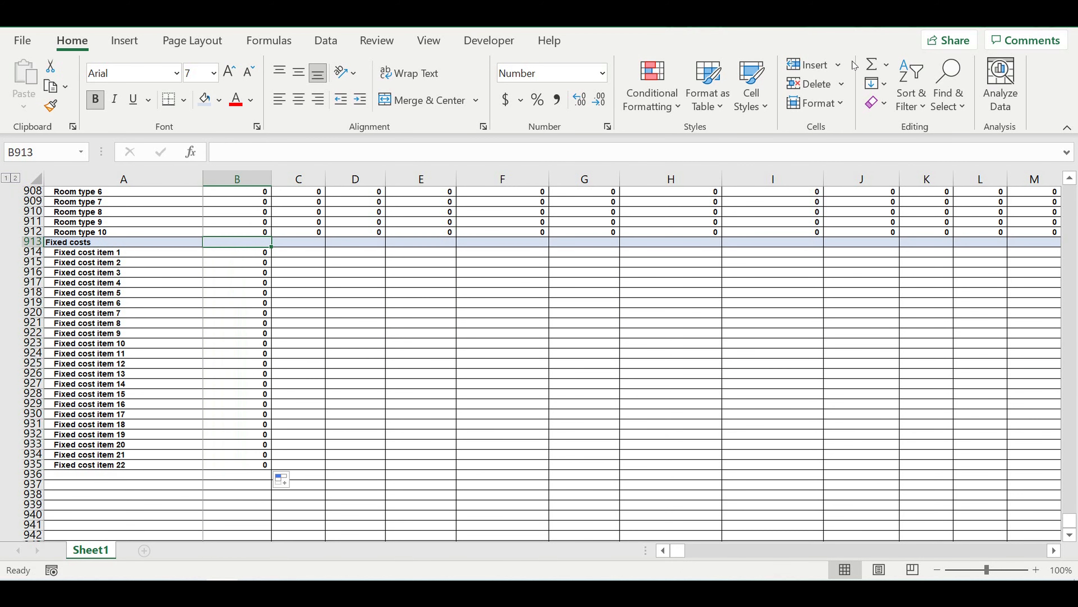
click(871, 65)
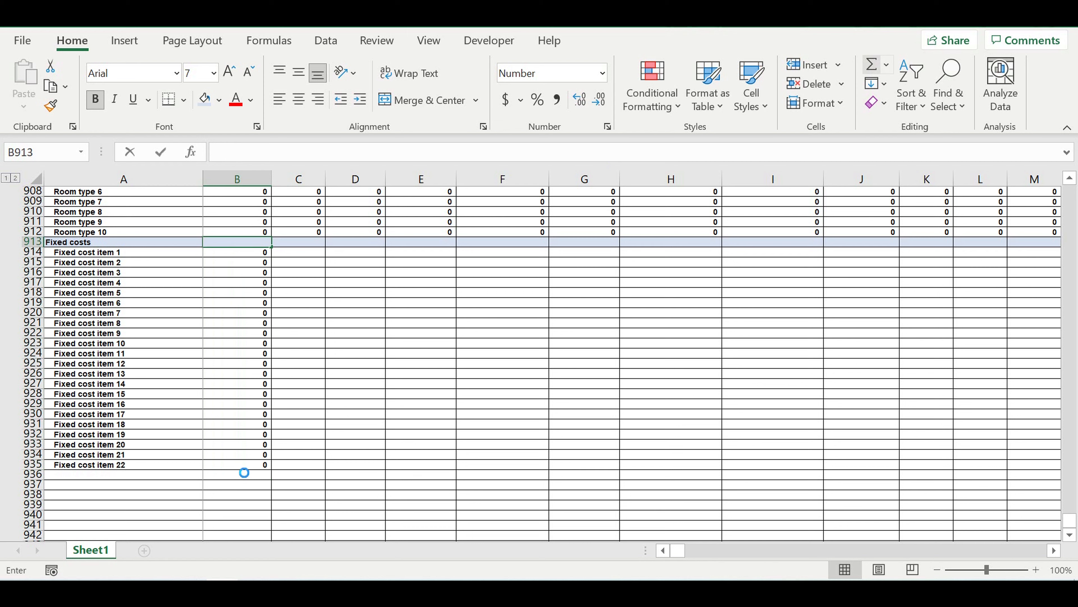
mouse_move(244, 464)
mouse_down()
mouse_move(248, 255)
mouse_move(235, 241)
mouse_move(240, 447)
mouse_move(246, 469)
mouse_move(275, 472)
mouse_move(987, 469)
mouse_move(958, 469)
mouse_move(982, 308)
mouse_move(955, 294)
mouse_up()
key(Return)
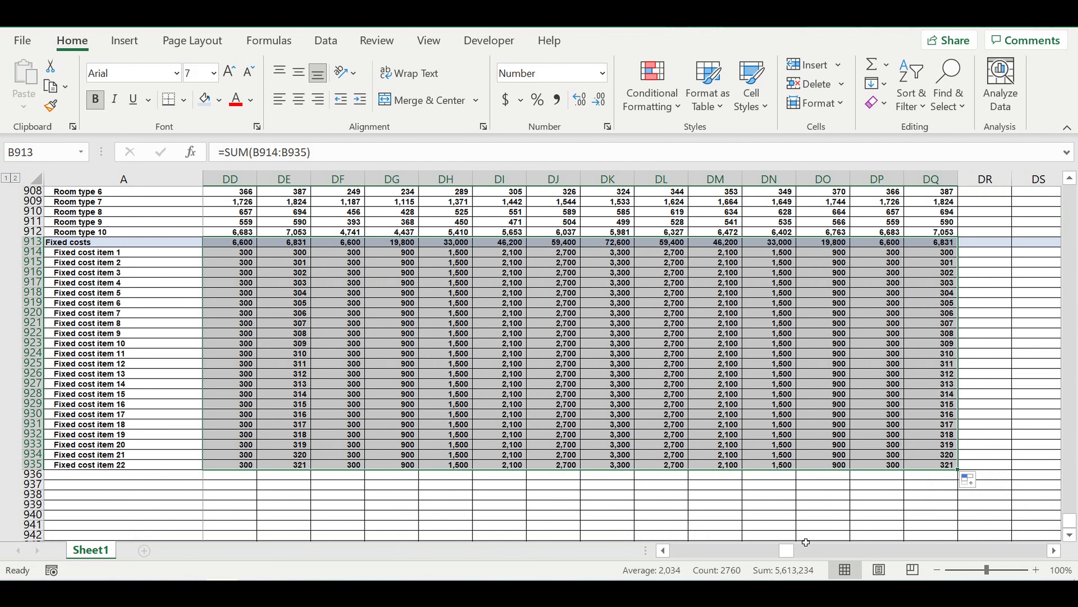
drag(787, 550, 678, 550)
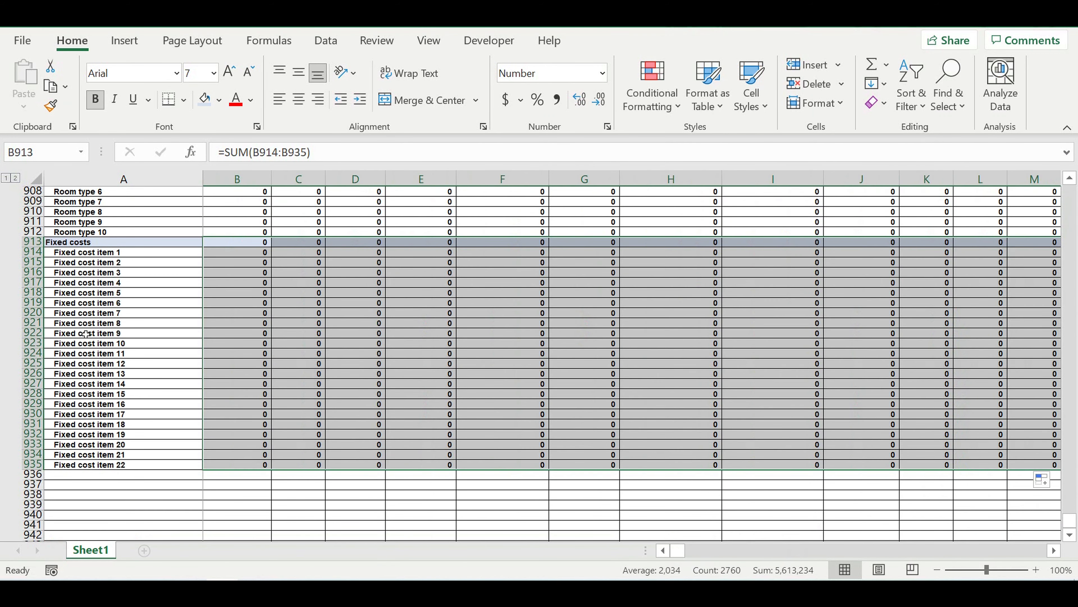
Step: Group the Room type 1 to Room type 10 rows 903:912 under Direct costs
scroll(122, 337, up, 3)
drag(34, 232, 34, 323)
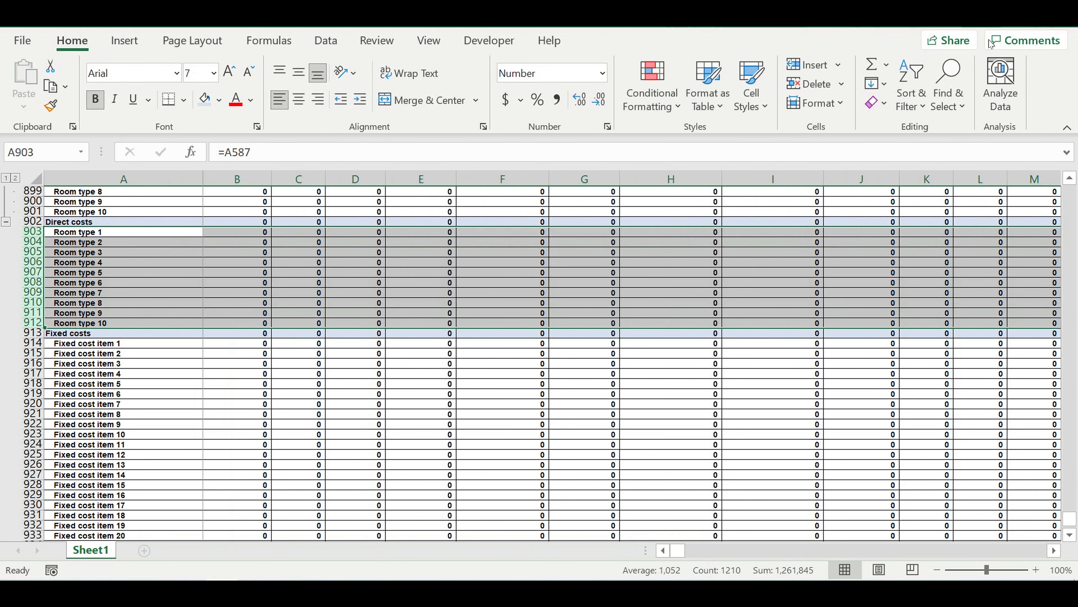
click(326, 40)
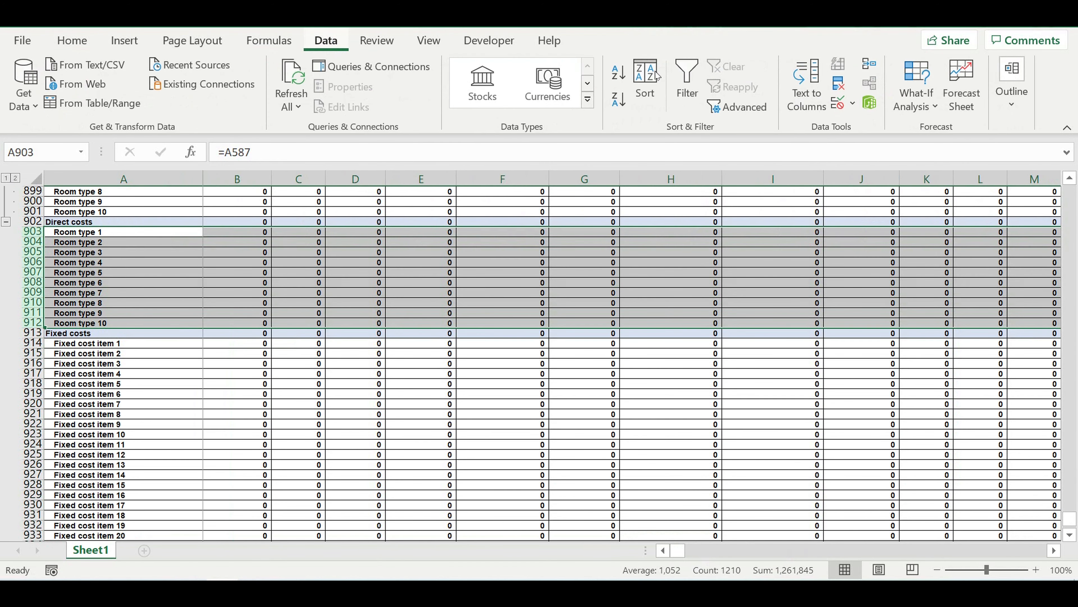
click(1022, 106)
click(890, 157)
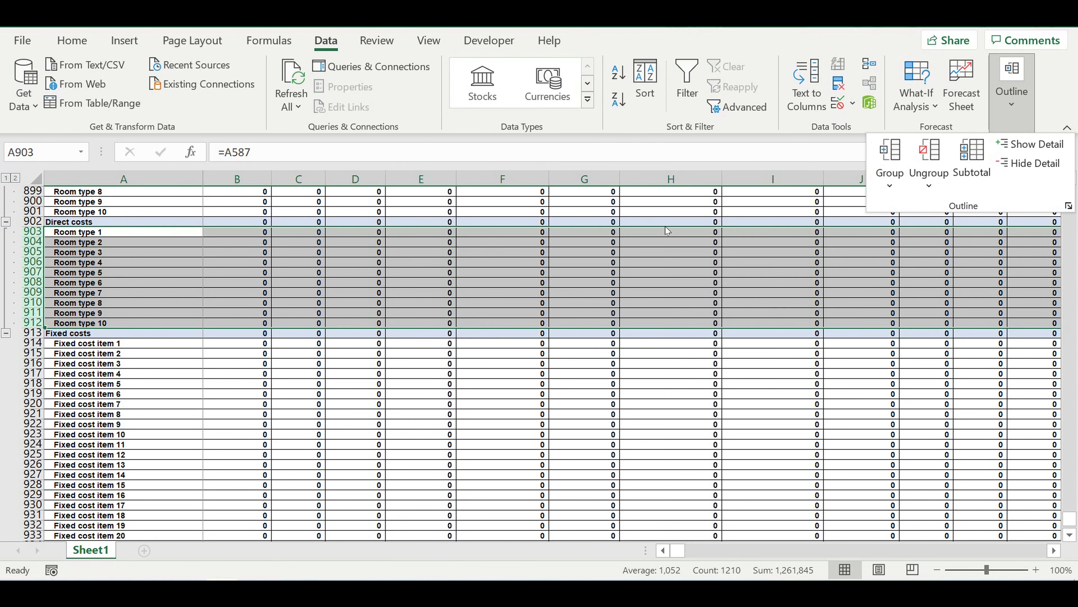
Step: Collapse the grouped room type rows under Revenues and under Direct costs
click(4, 221)
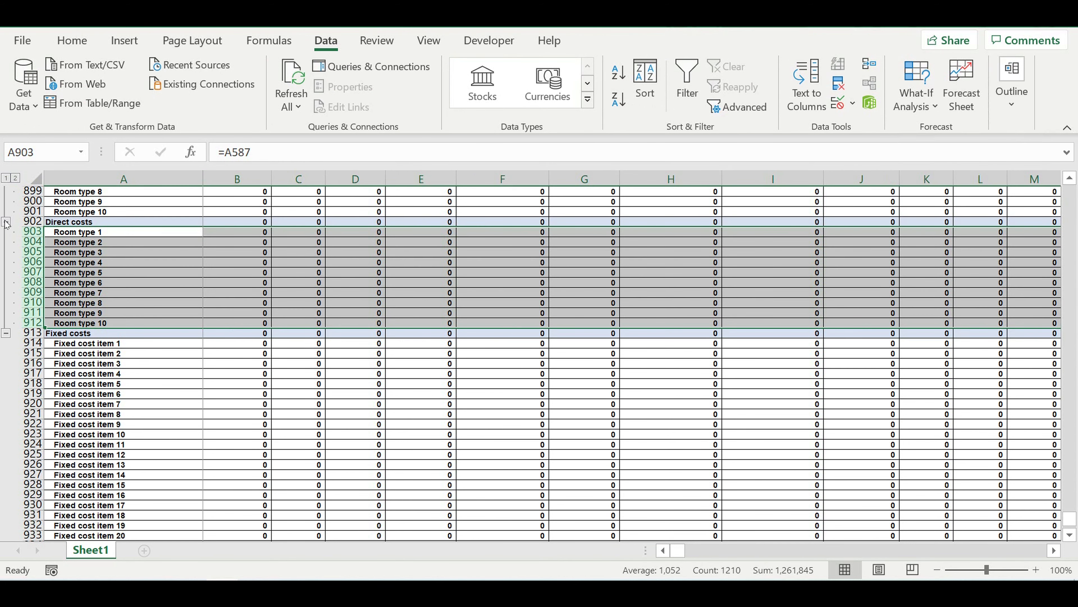
click(6, 221)
click(6, 303)
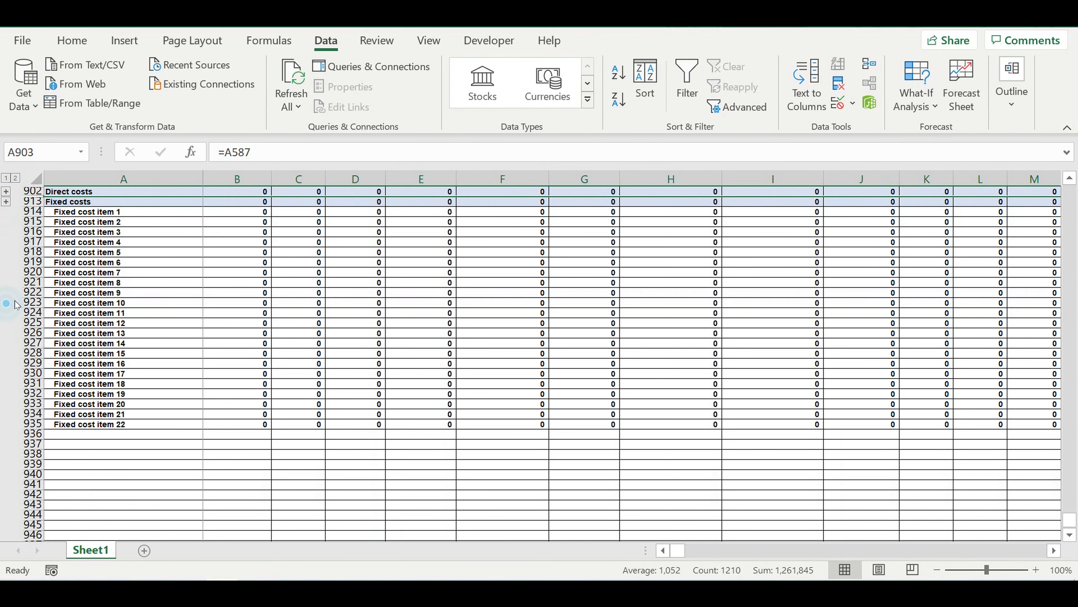
Step: Shade row 936 light blue like the other section headings and enter the heading Payroll in A936
scroll(136, 331, down, 2)
click(33, 366)
click(32, 367)
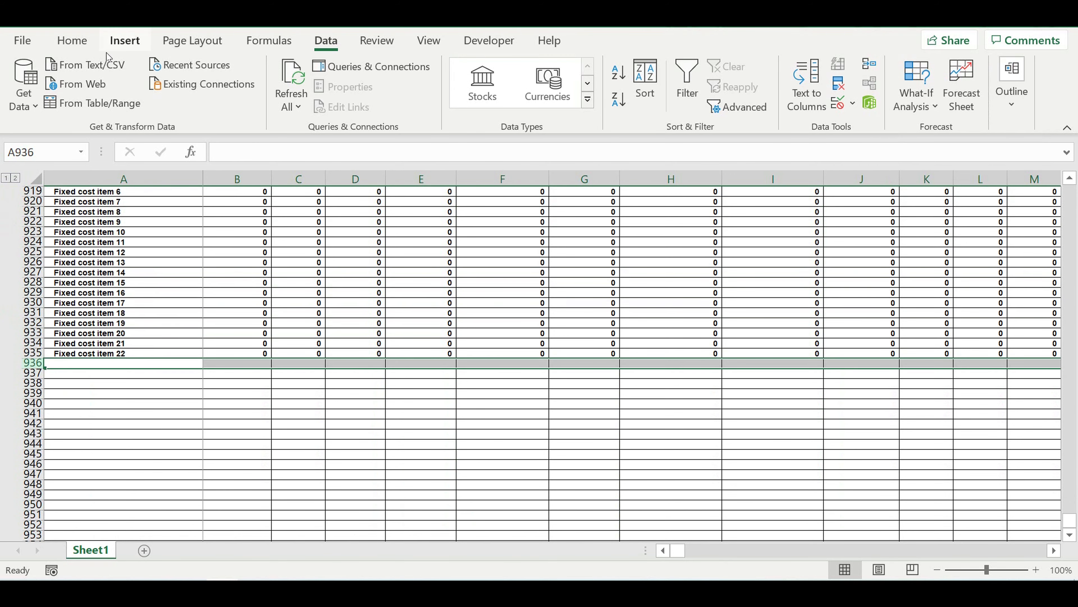
click(72, 41)
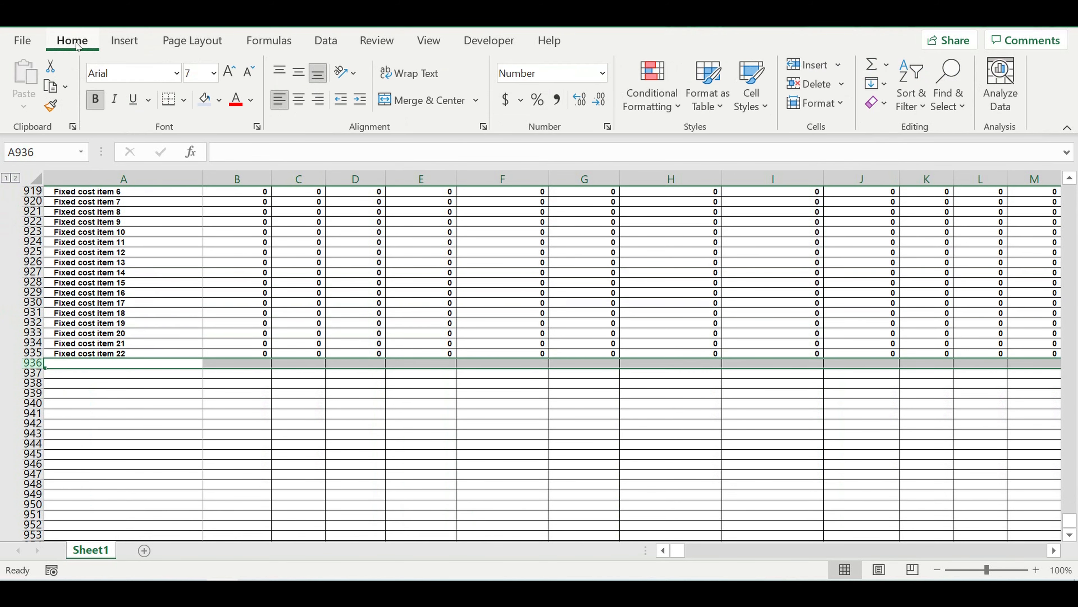
click(203, 99)
click(198, 406)
click(155, 363)
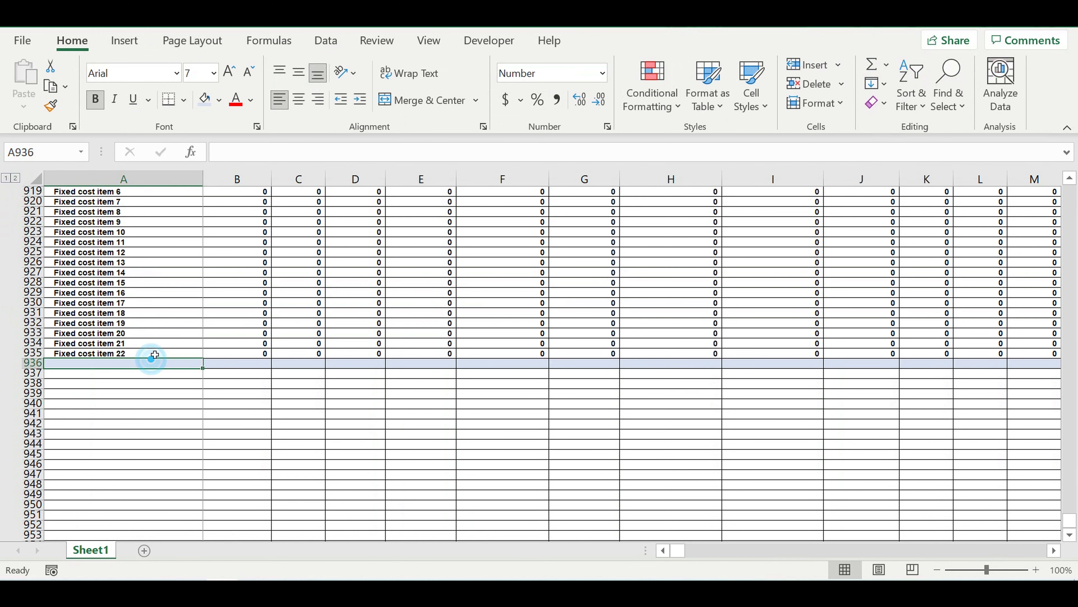
text(Payroll)
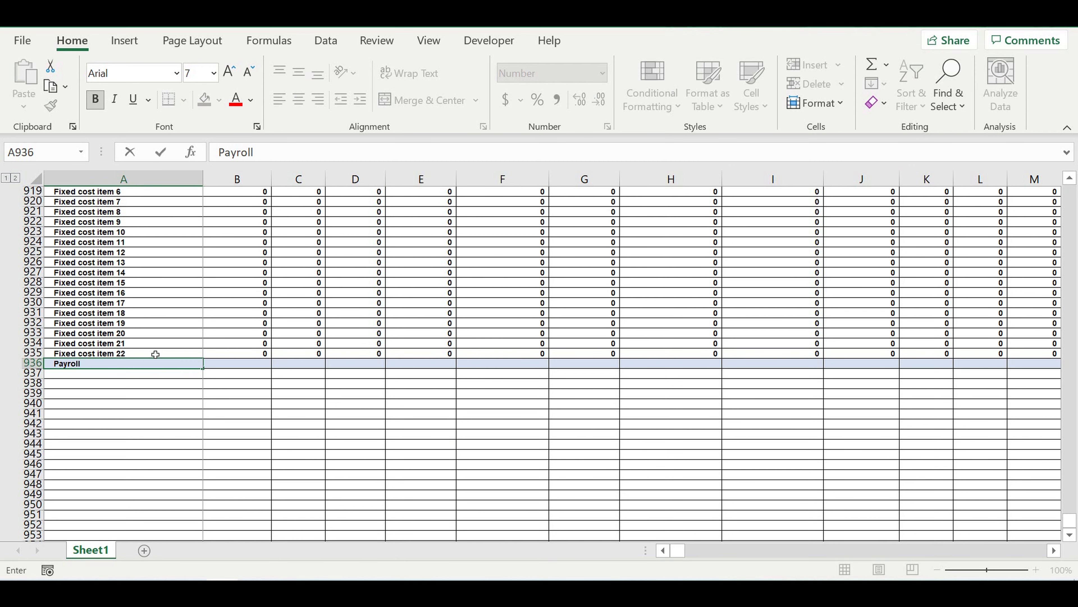
key(Return)
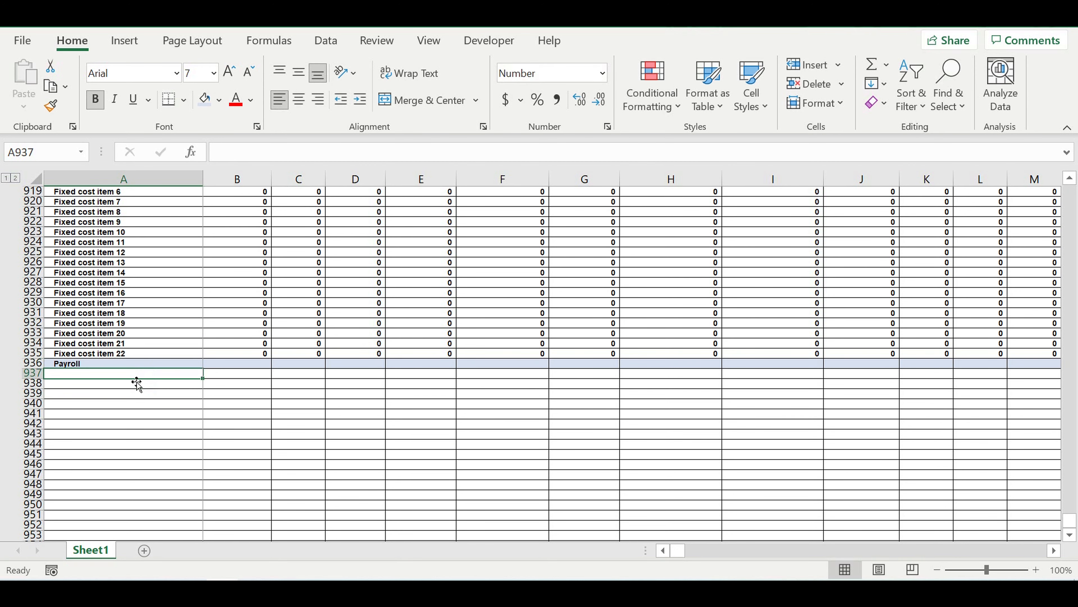
Step: Link A937 to the Position 1 label in A845 of the Payroll ($/month) table and remove the Payroll heading's indent
text(=)
scroll(187, 361, up, 3)
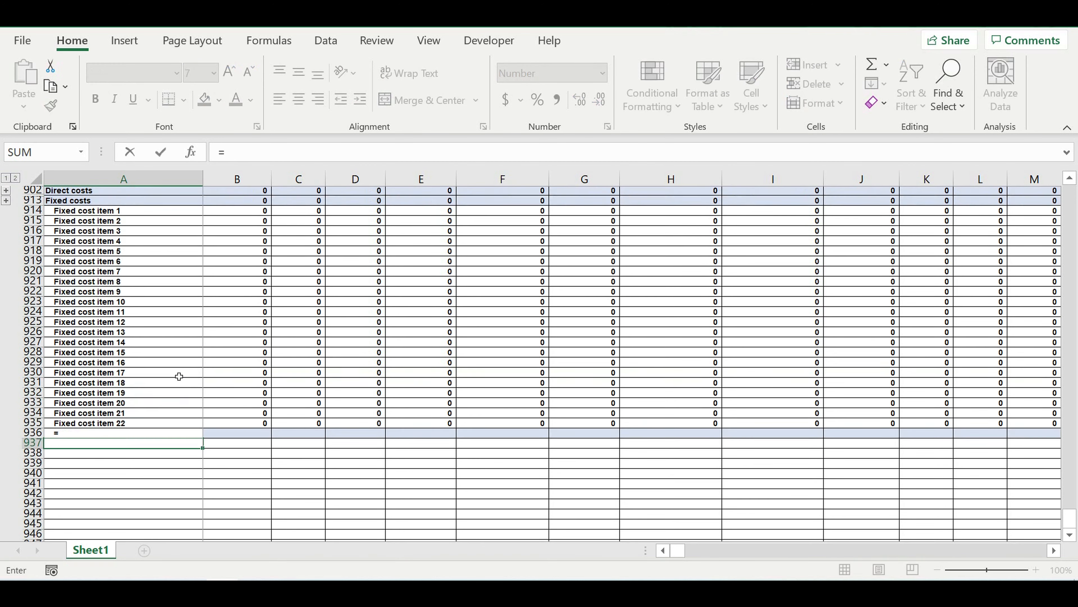
scroll(179, 371, up, 19)
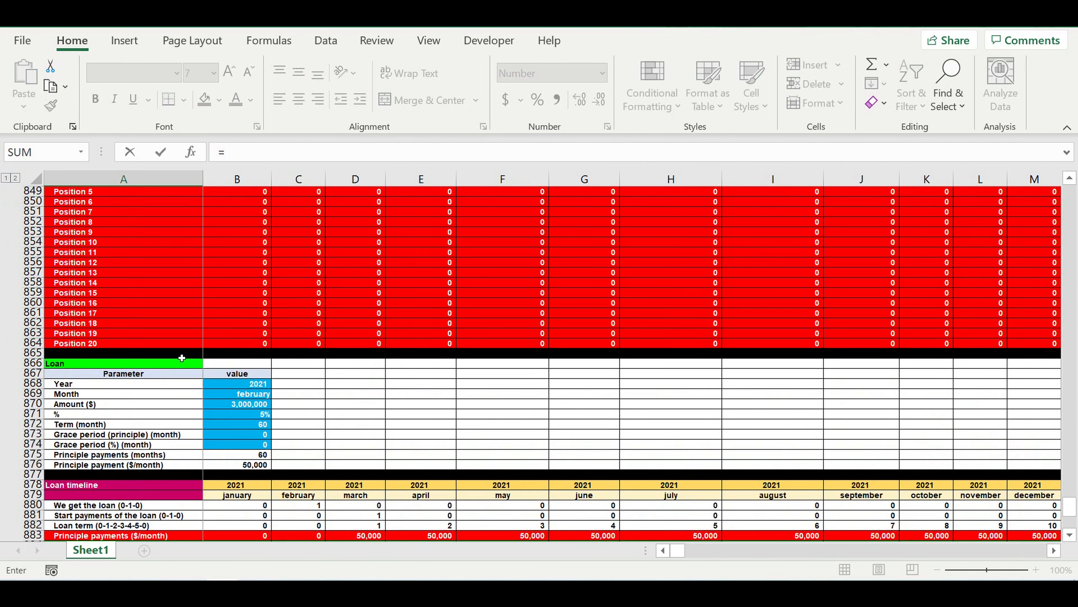
scroll(182, 358, up, 3)
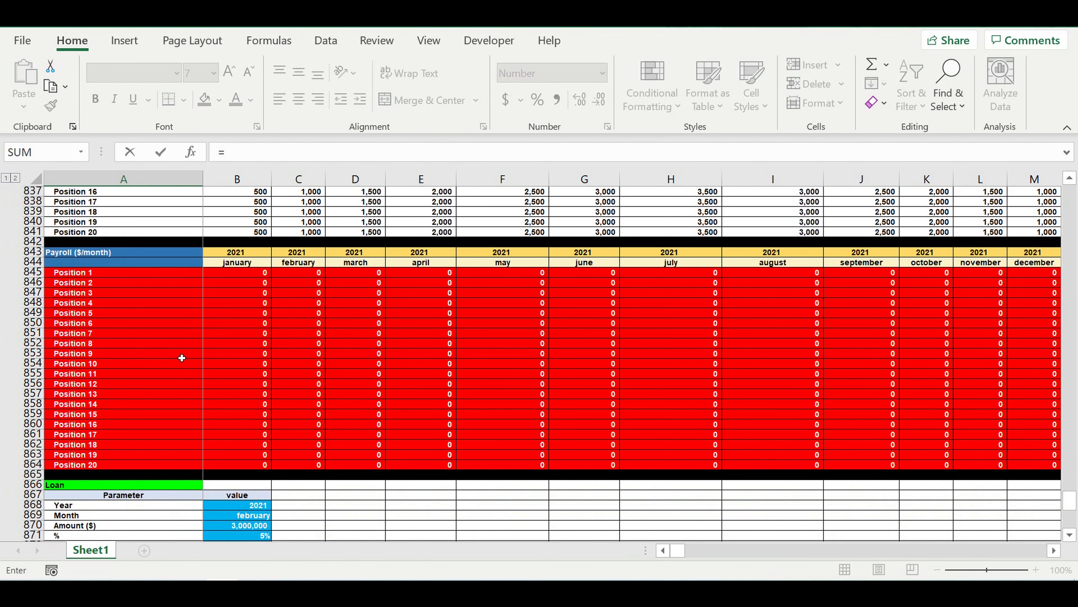
click(79, 274)
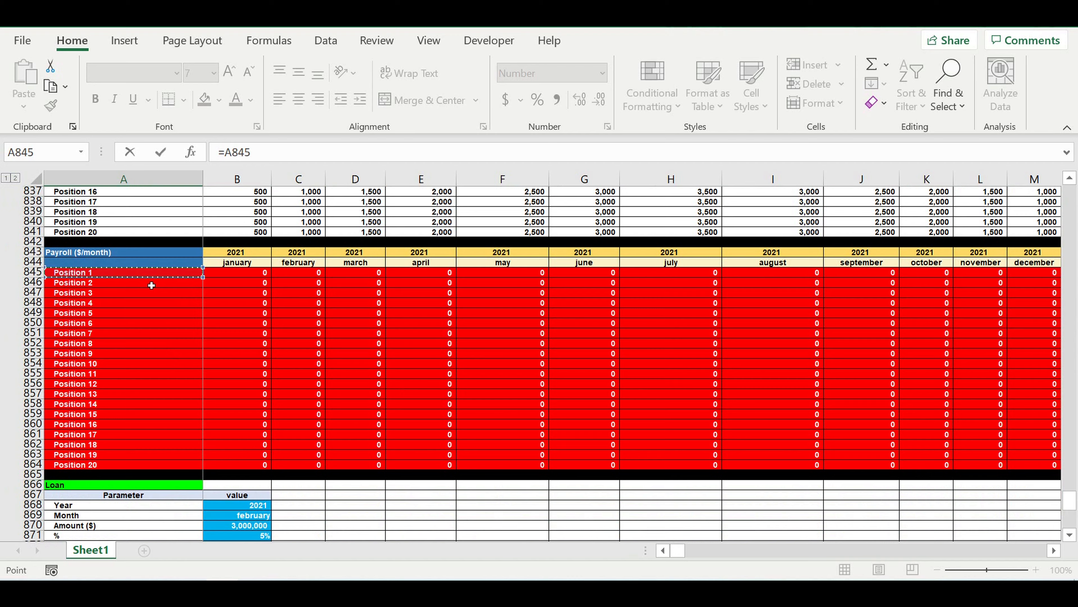
key(Return)
click(123, 516)
click(340, 99)
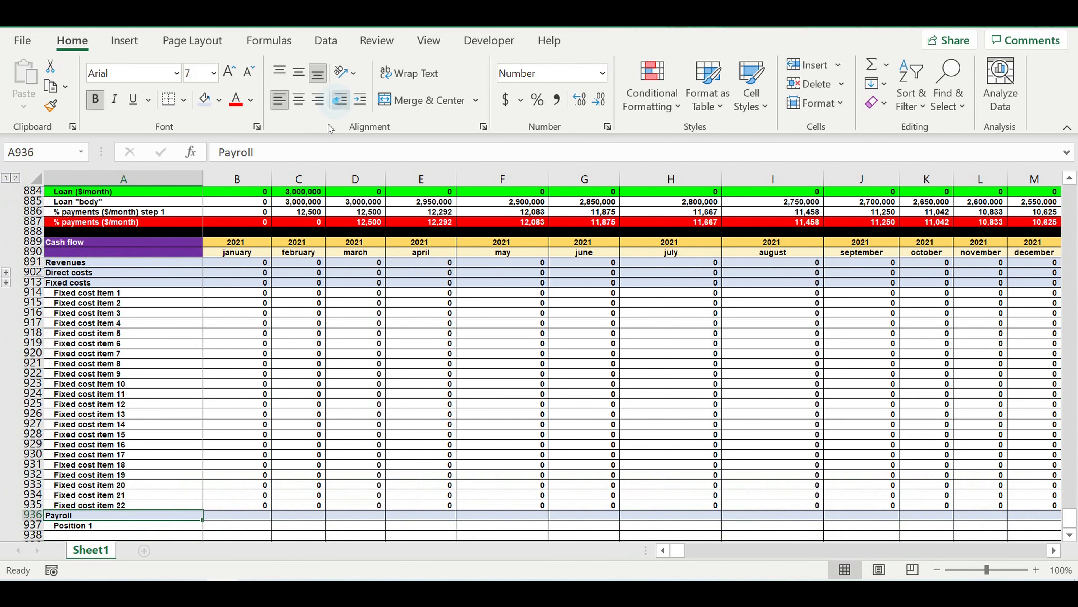
Step: Fill the position labels down from A937 through Position 20 in A956, clearing the surplus cells A957:A958
scroll(296, 366, down, 14)
click(178, 313)
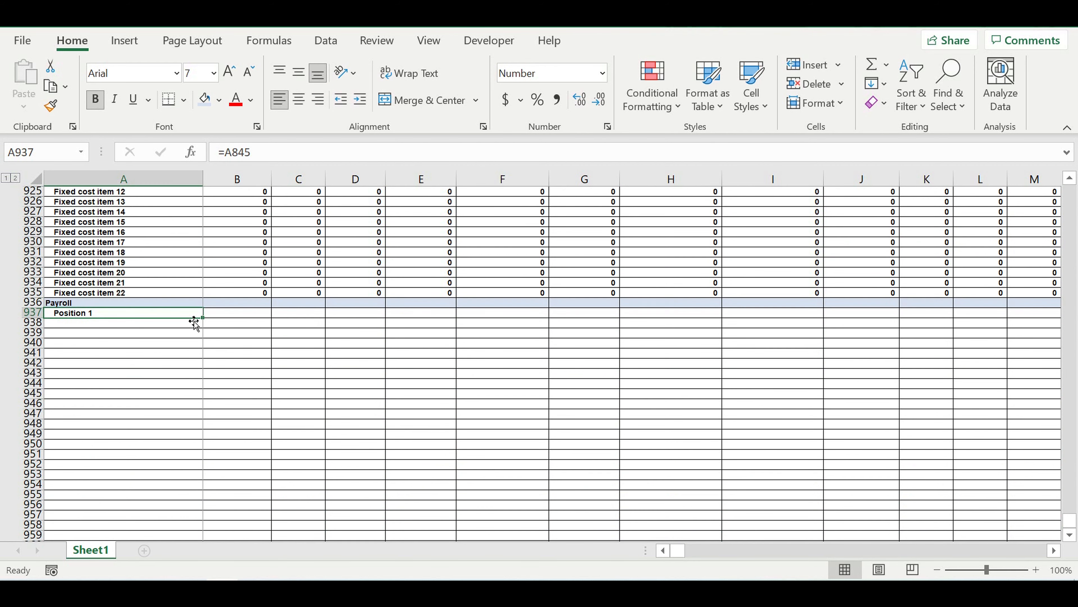
drag(205, 322, 202, 527)
drag(104, 515, 105, 525)
key(Delete)
Step: Extend the position links A937:A956 into B937:B956 and right-align the January payroll values without indent
click(163, 391)
drag(166, 313, 252, 508)
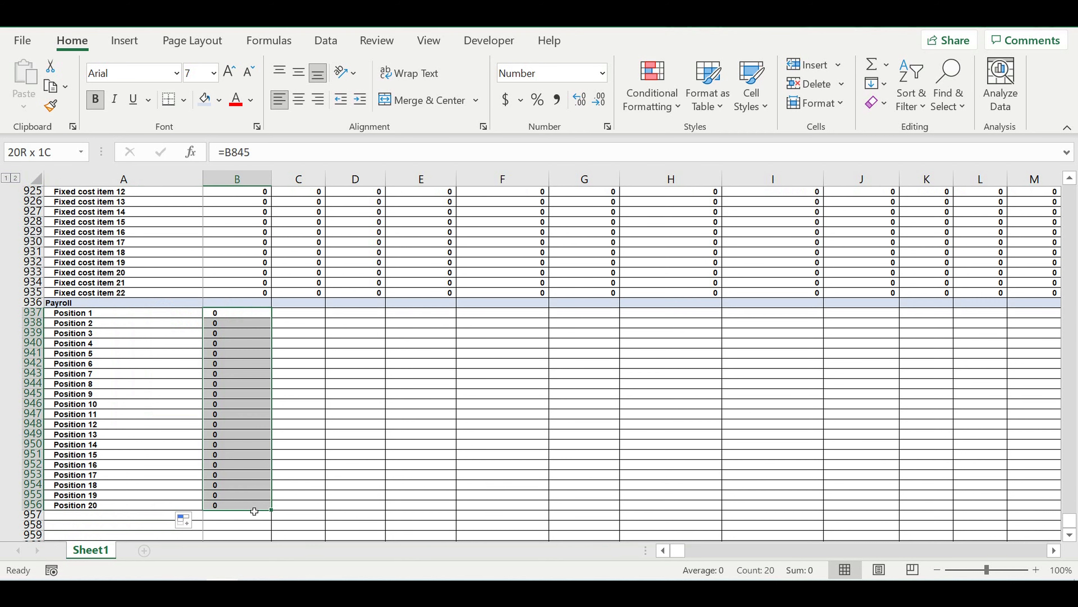
click(318, 99)
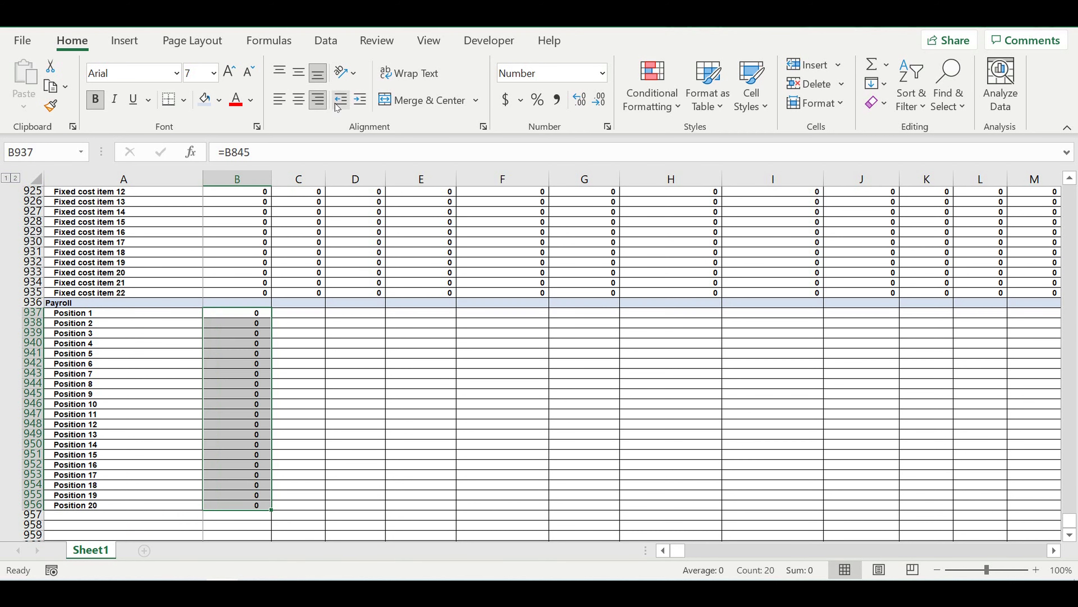
Step: Total the payroll positions in B936 with =SUM(B937:B956) and fill B936:B956 across through column DQ
click(255, 303)
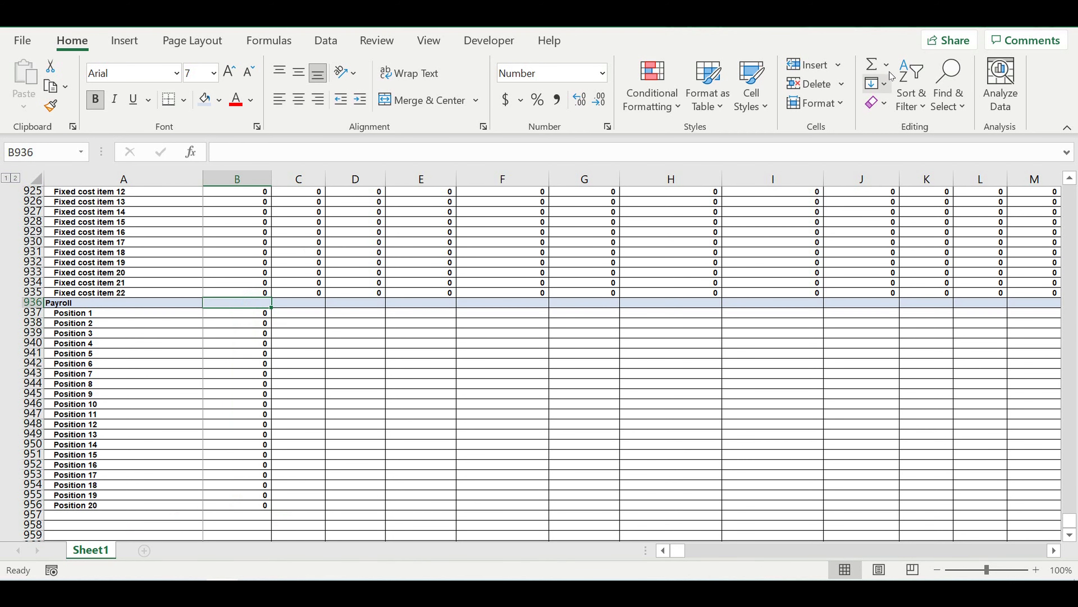
click(881, 64)
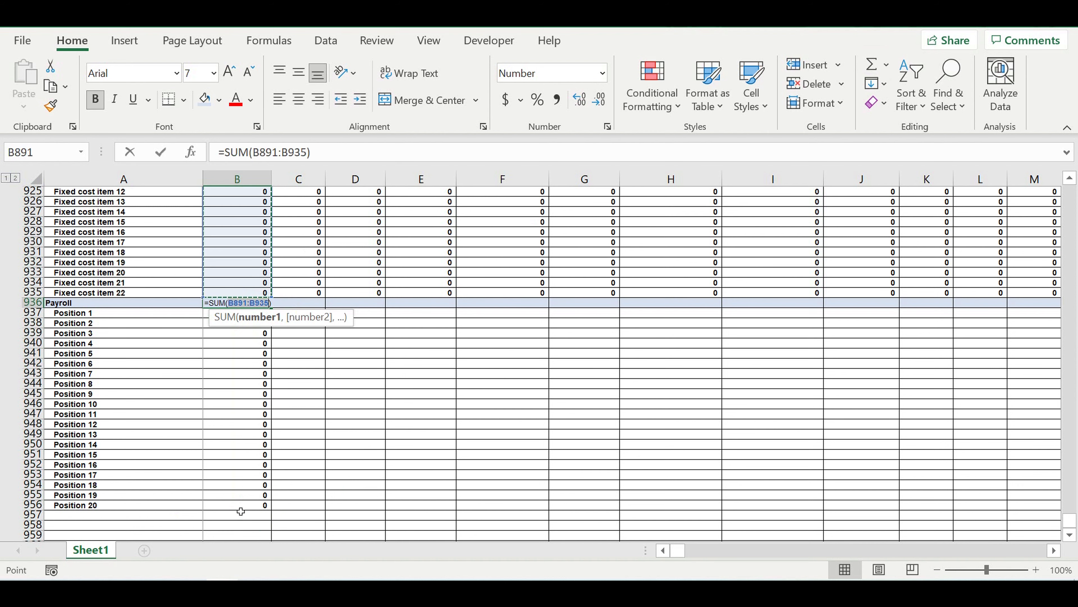
drag(241, 505, 955, 328)
key(Return)
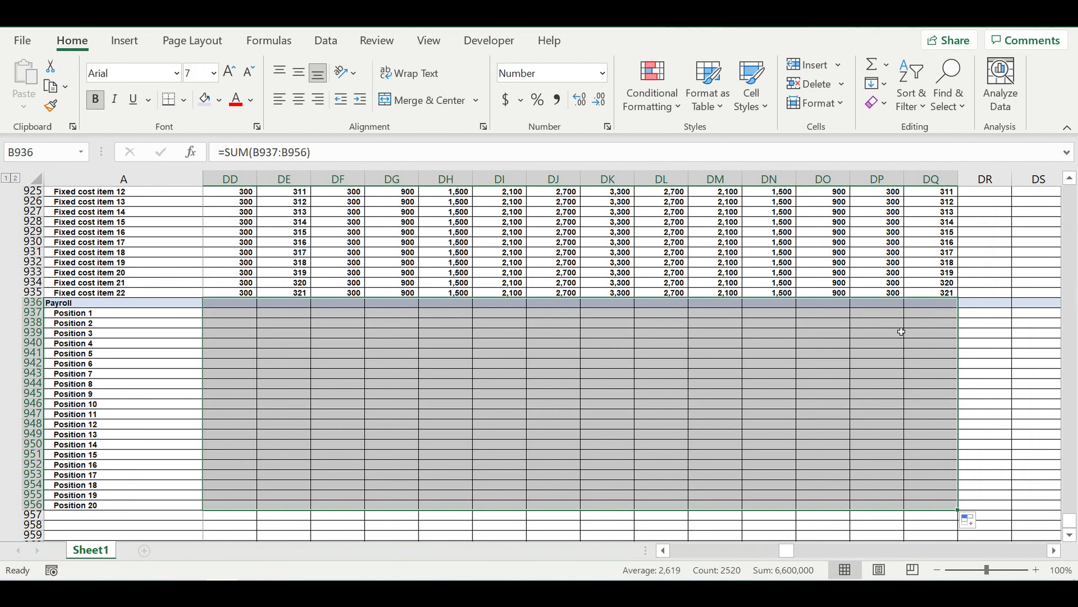
click(836, 404)
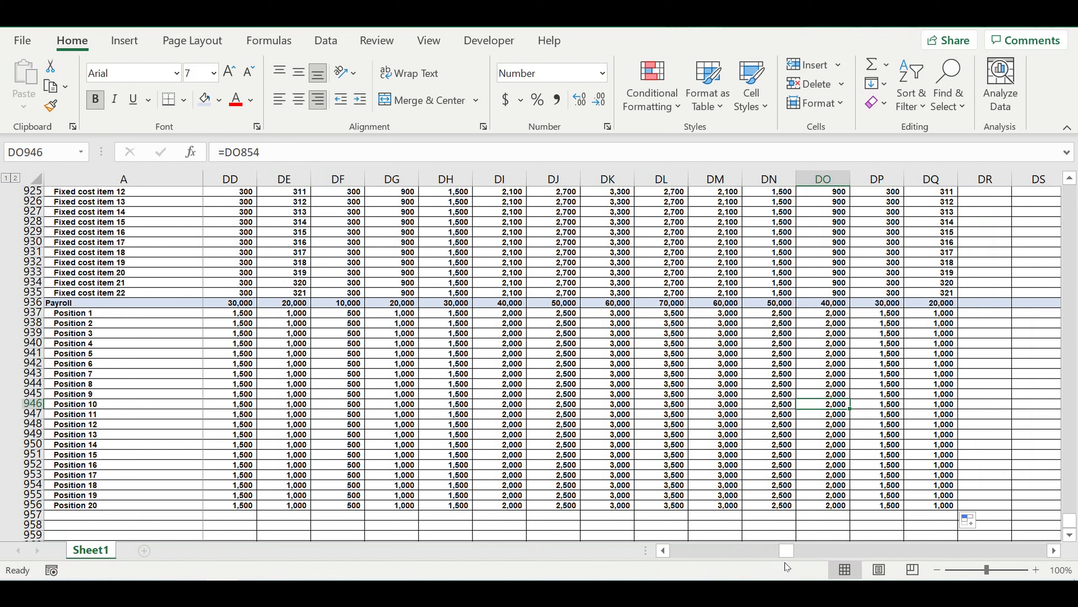
Step: Group the Fixed cost item 1 to Fixed cost item 22 rows 914:935 under Fixed costs
drag(785, 551, 486, 552)
scroll(349, 427, up, 14)
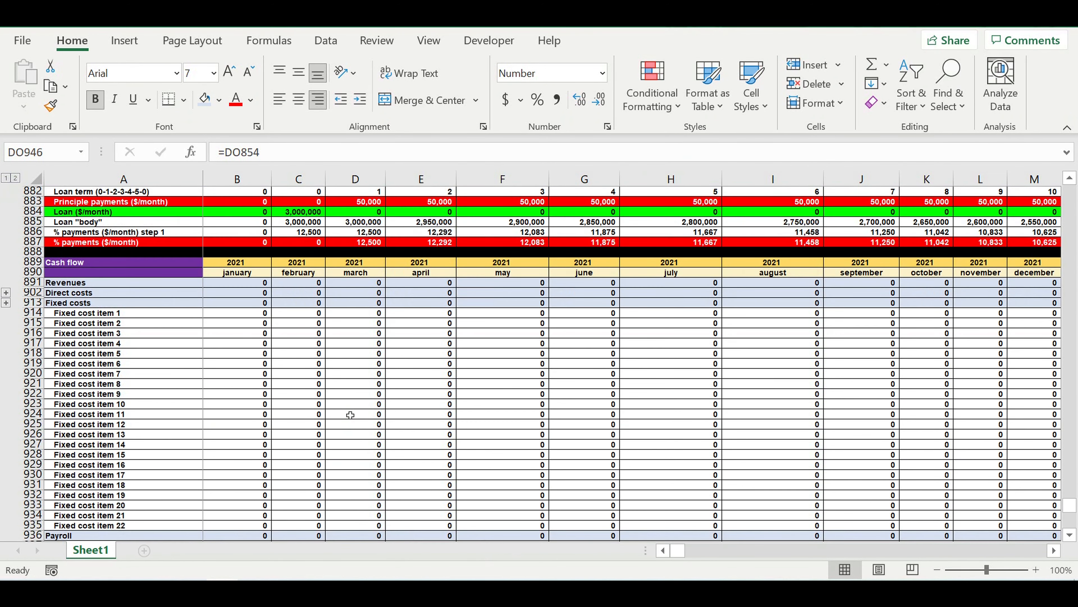
scroll(351, 415, up, 3)
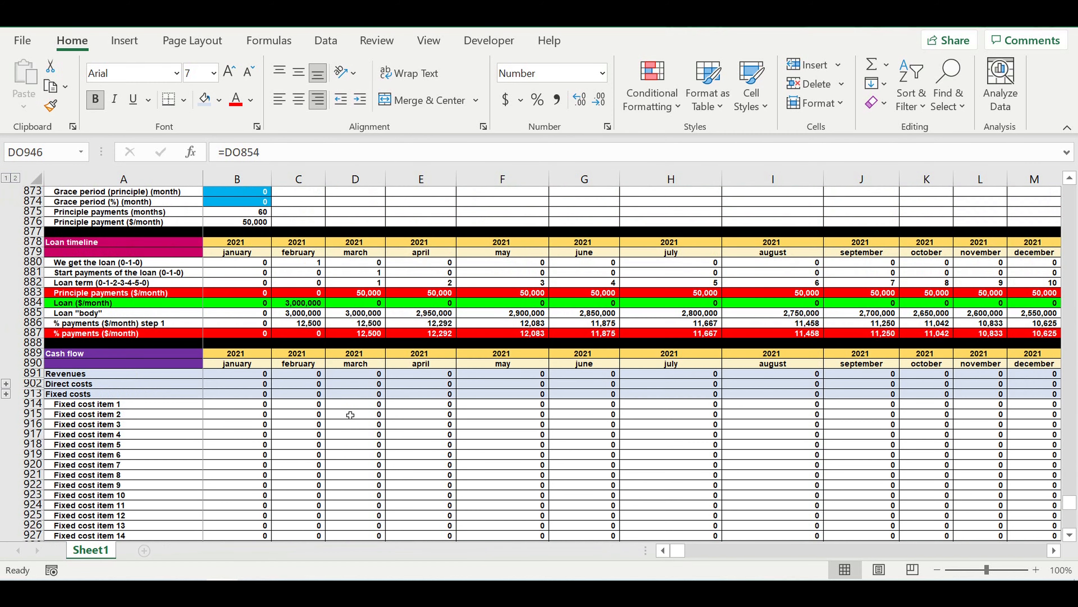
scroll(350, 415, down, 2)
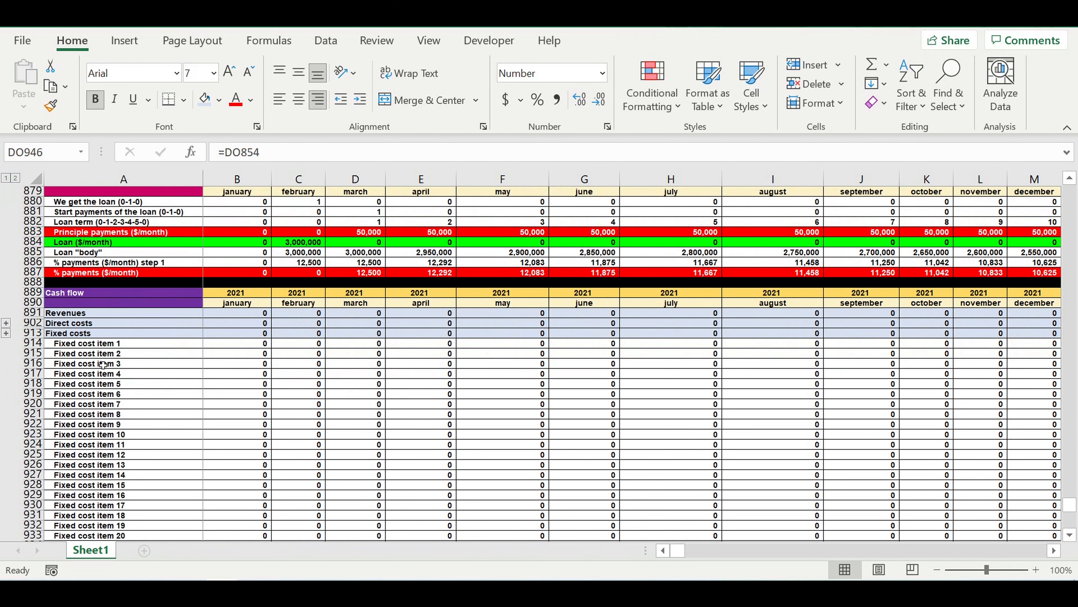
scroll(109, 374, down, 4)
scroll(86, 294, up, 1)
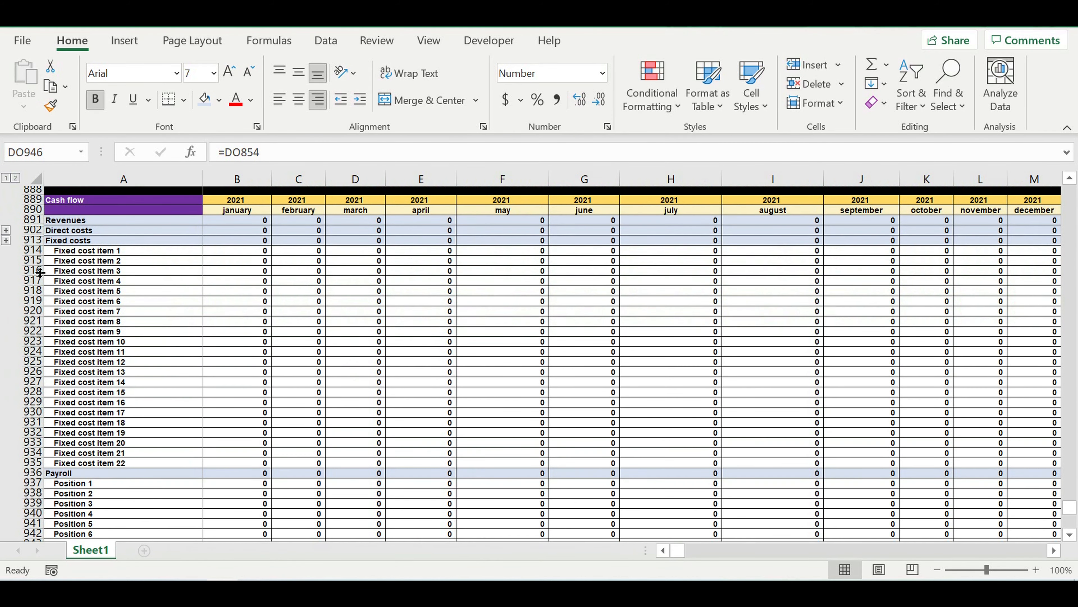
drag(32, 252, 28, 464)
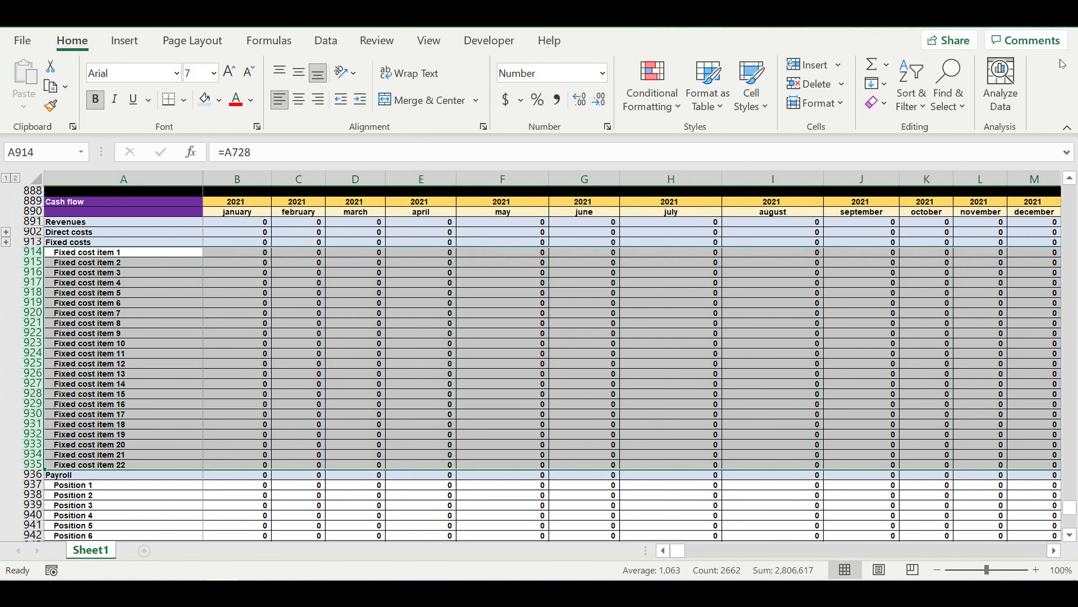
click(325, 41)
click(1012, 91)
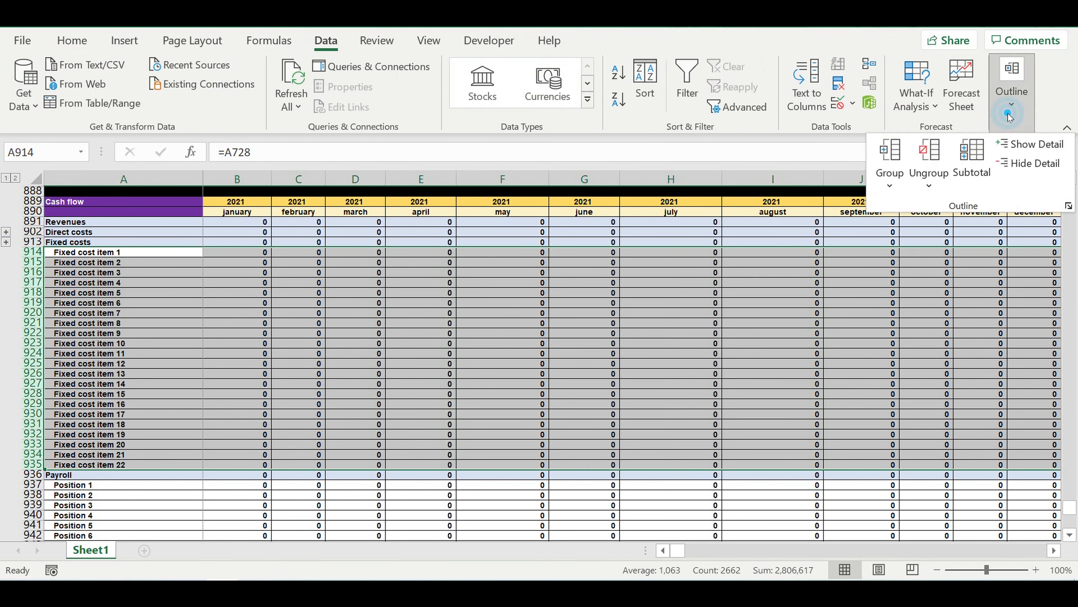
click(890, 153)
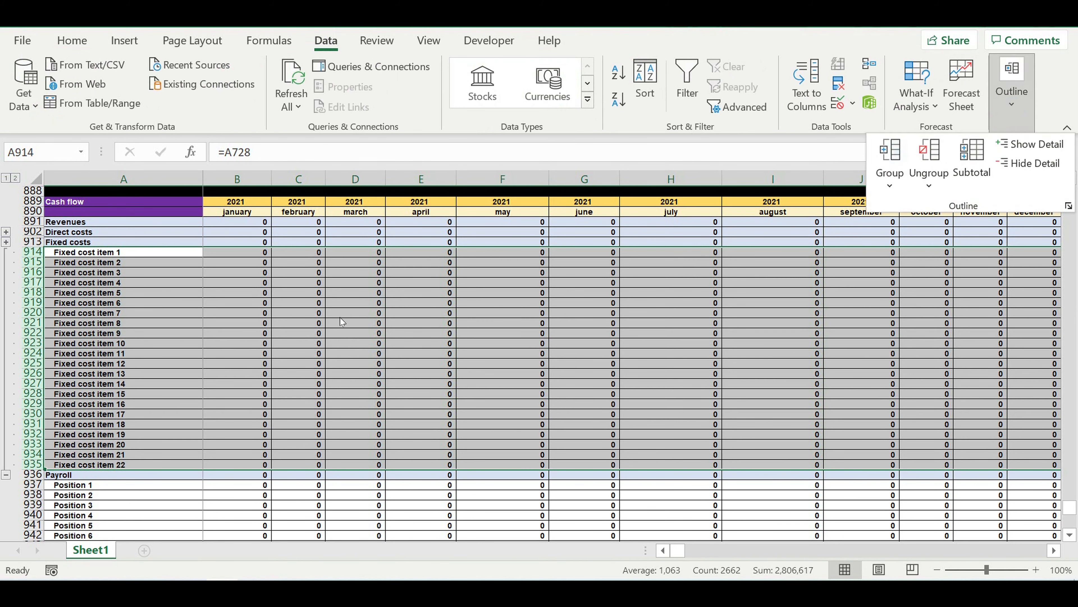
Step: Collapse the grouped fixed cost item rows 914:935
click(5, 474)
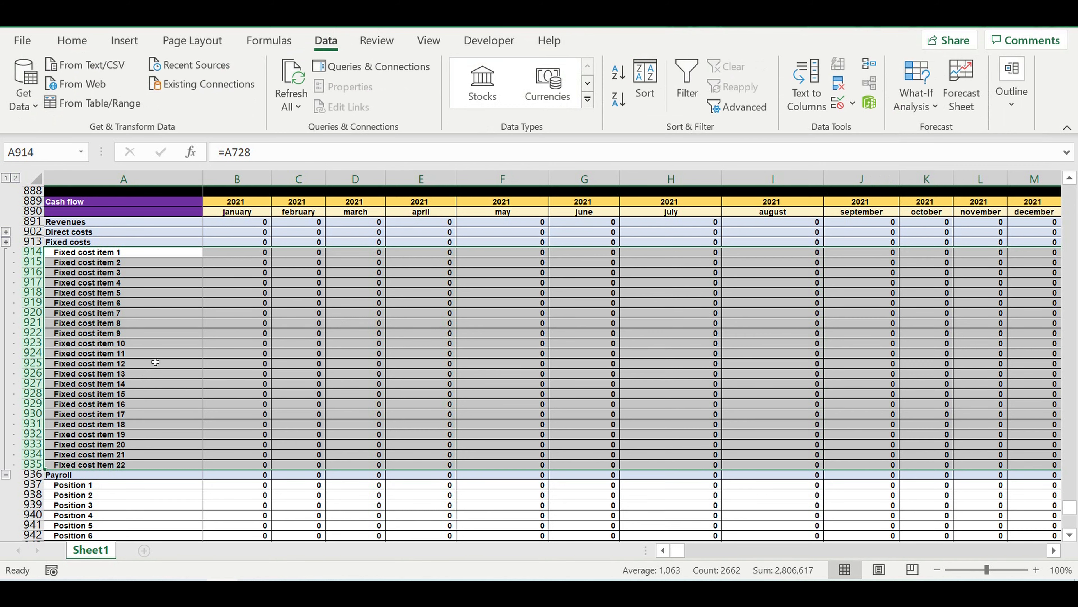
scroll(156, 361, down, 3)
click(7, 395)
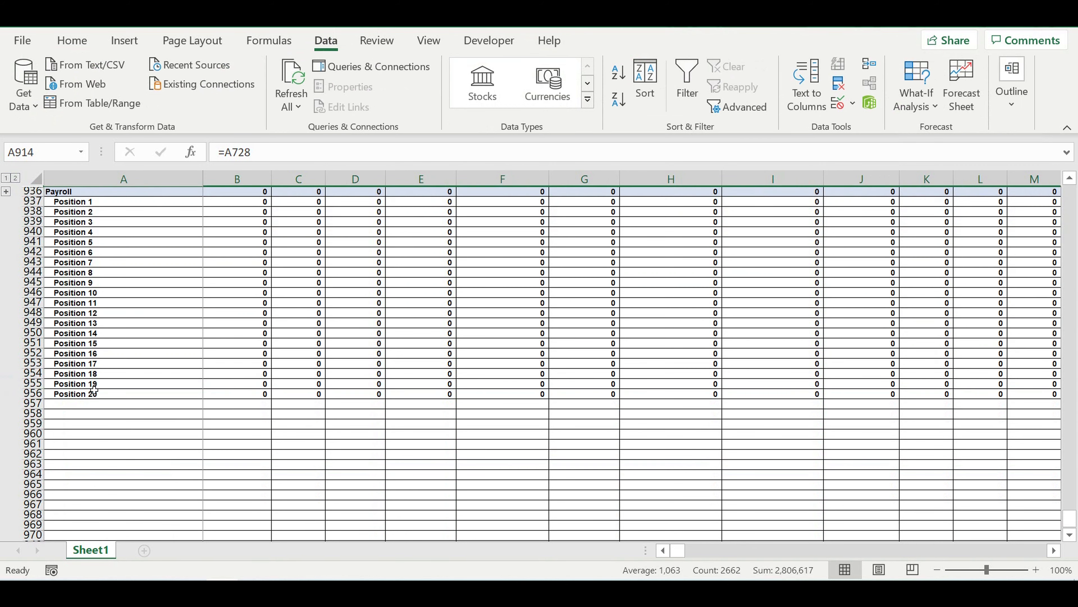
Step: Enter the label Taxes in A957 below the payroll positions and remove its indent
click(76, 407)
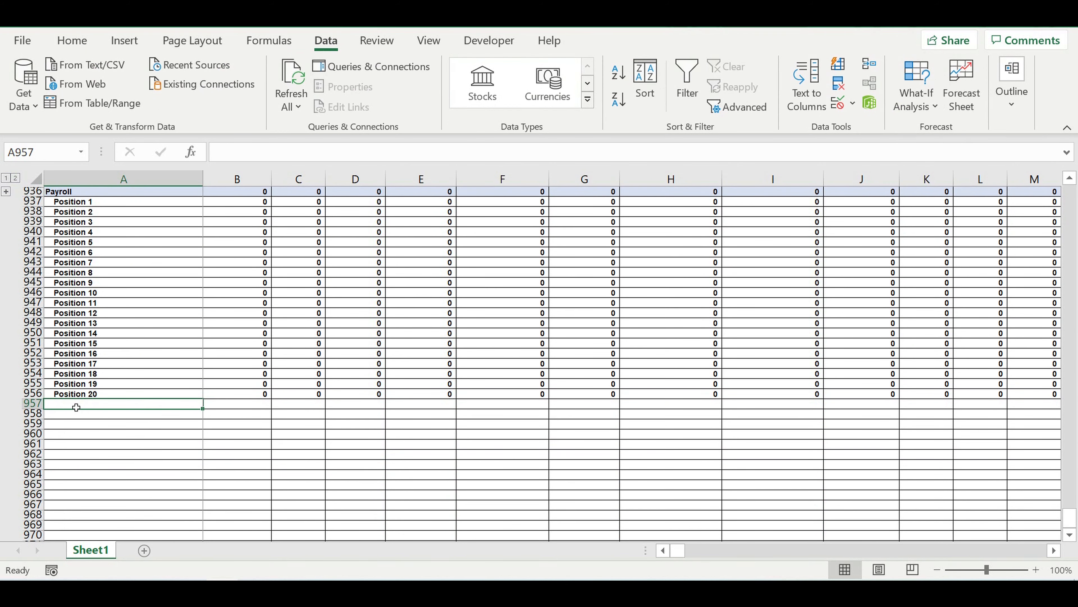
text(Taxes)
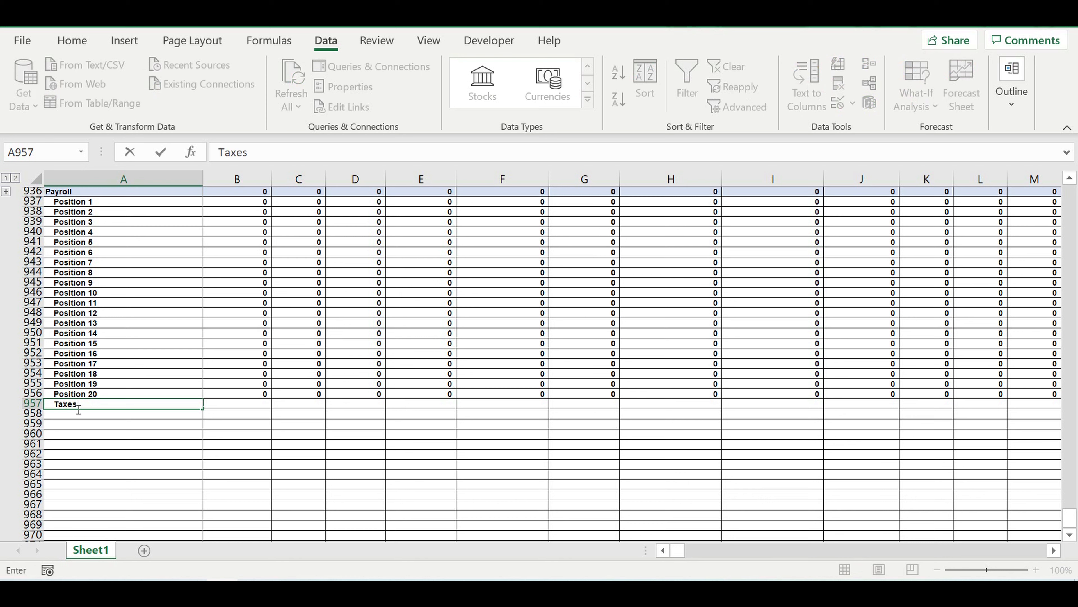
click(77, 413)
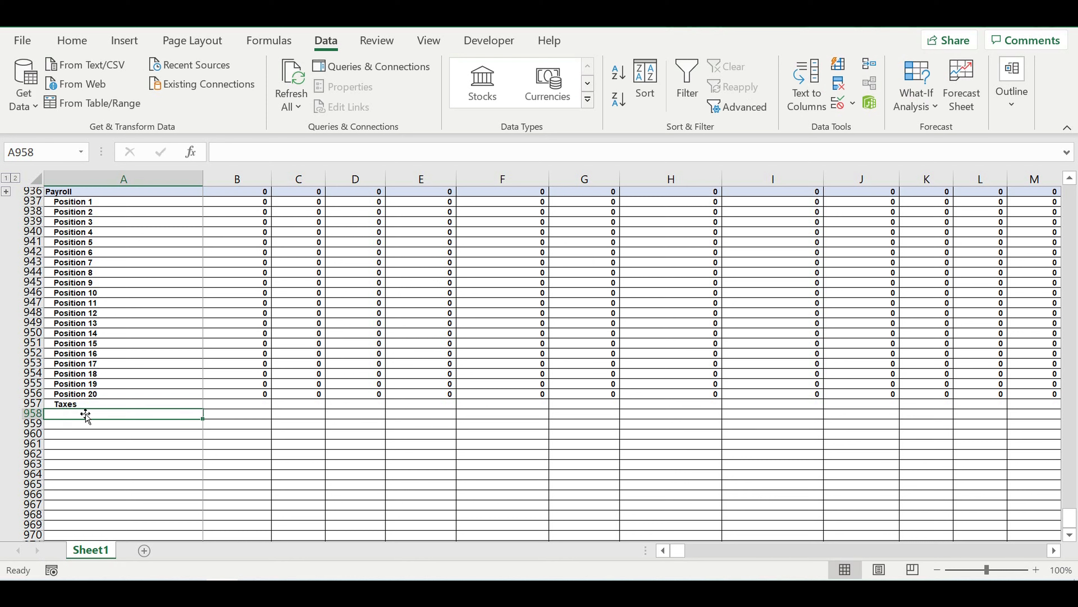
click(80, 404)
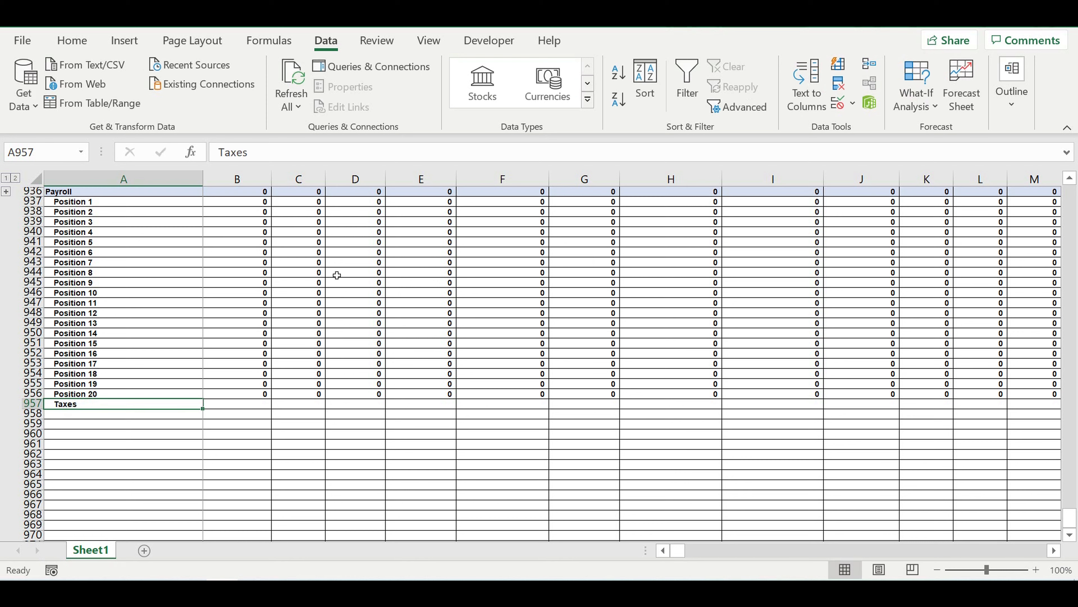
click(71, 43)
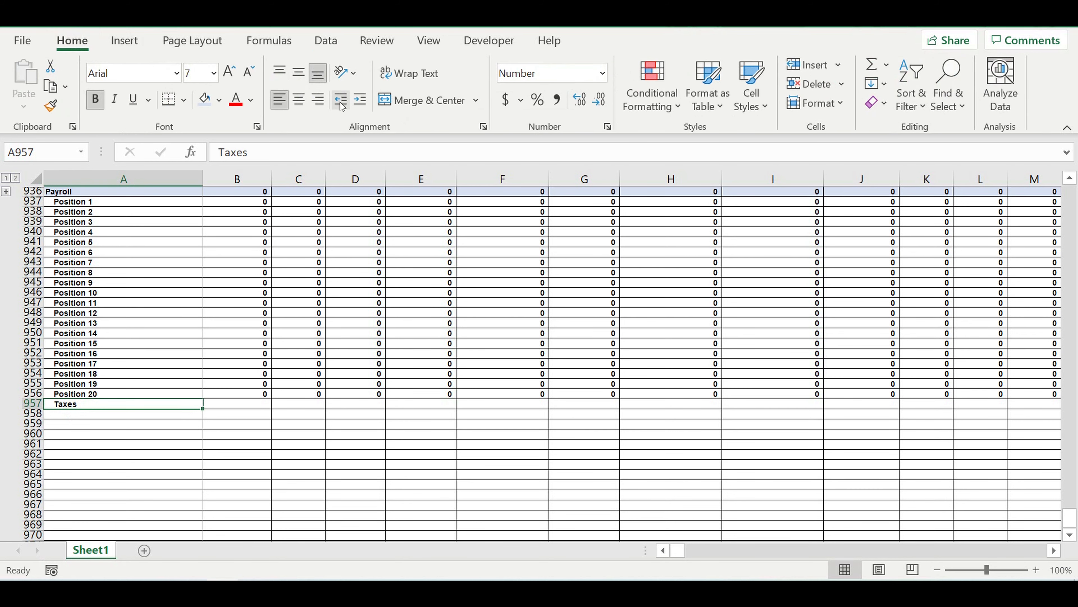
click(342, 106)
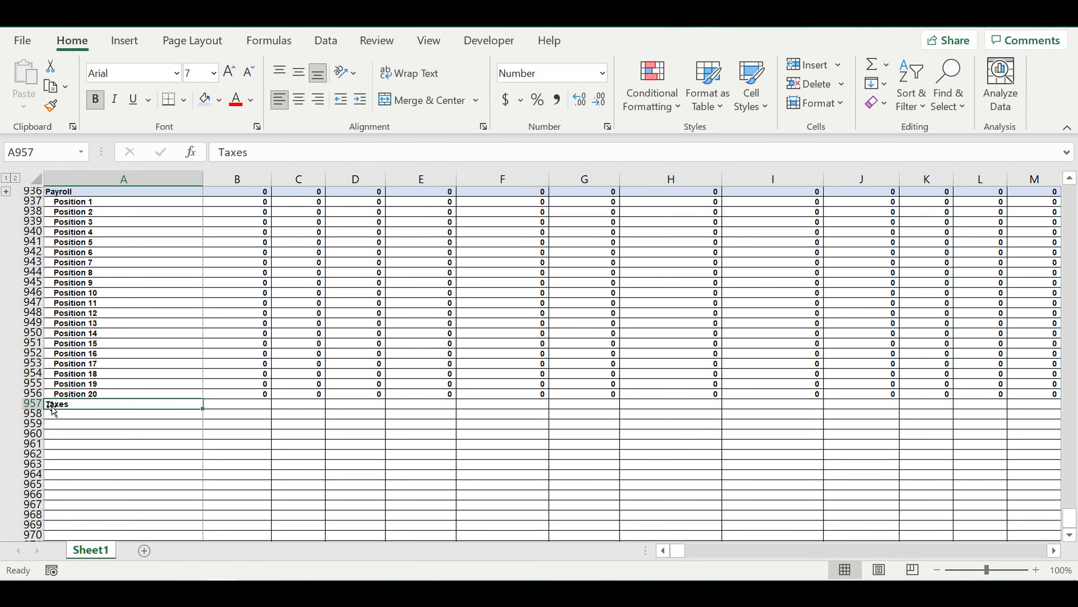
Step: Fill the whole Taxes row 957 with the light blue used for the other Cash flow category rows
click(26, 407)
click(205, 98)
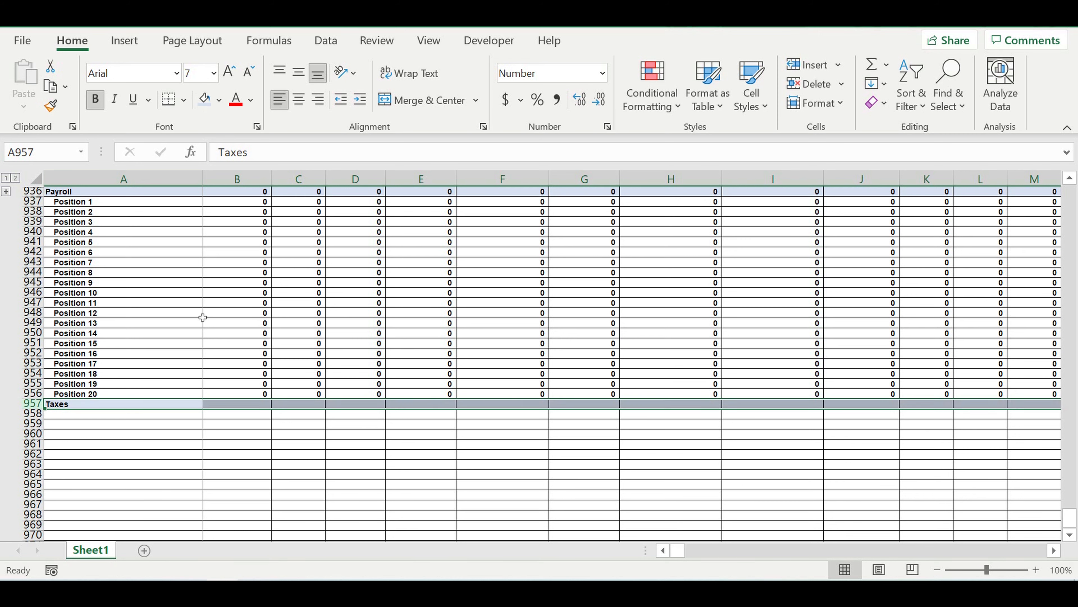
click(202, 319)
Step: Group the Position 1 to Position 20 rows 937:956 under Payroll and collapse the group
drag(32, 201, 23, 397)
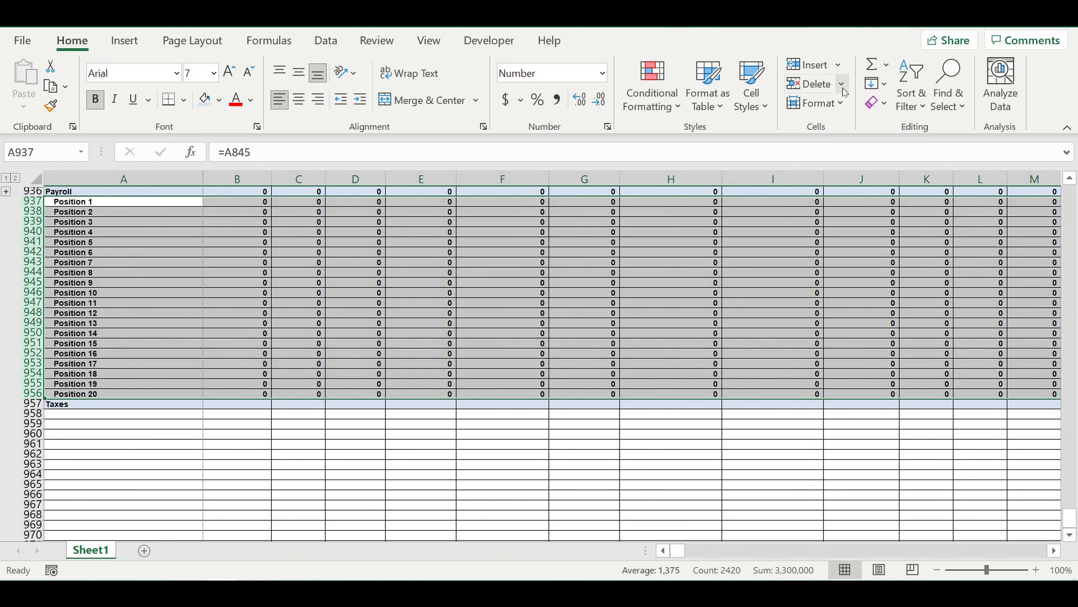
click(323, 41)
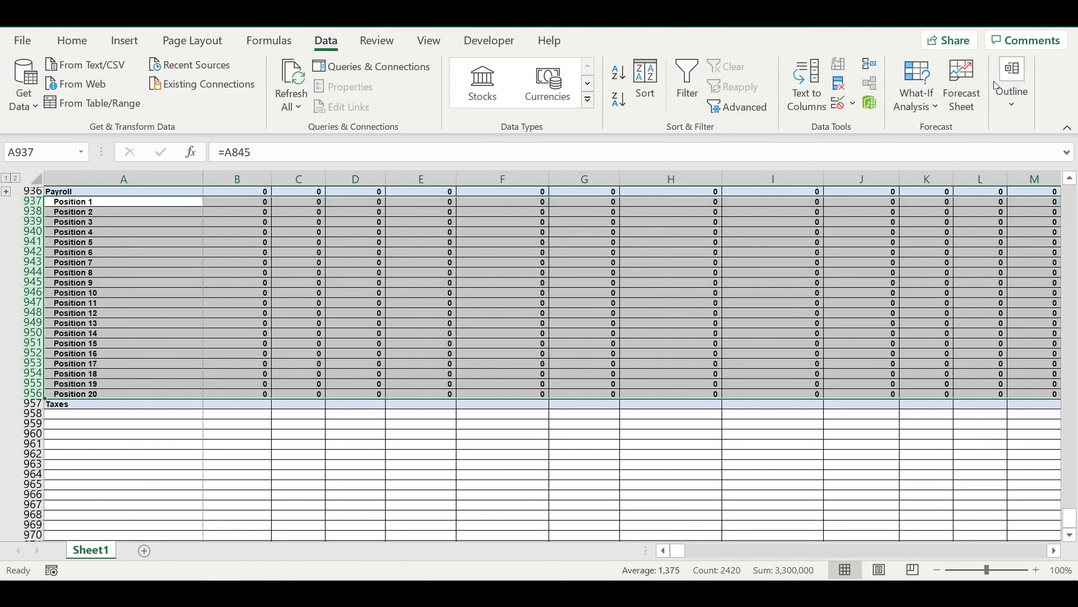
click(1012, 83)
click(890, 150)
click(141, 447)
click(6, 403)
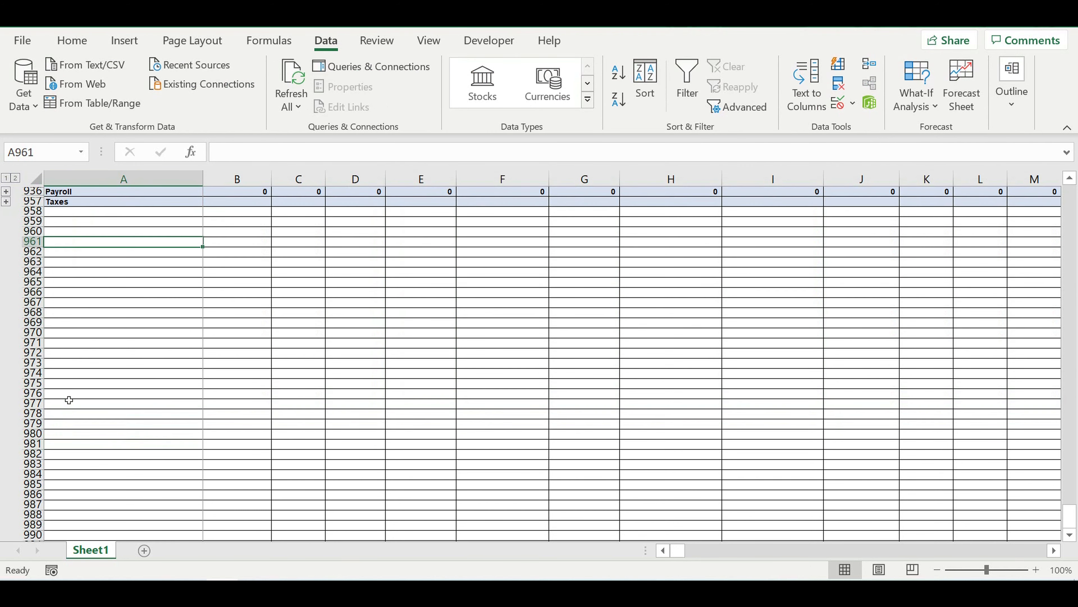
Step: Insert 14 blank rows at 889:902, between the Loan timeline and the Cash flow heading
scroll(188, 325, up, 6)
scroll(256, 271, up, 2)
scroll(220, 324, down, 2)
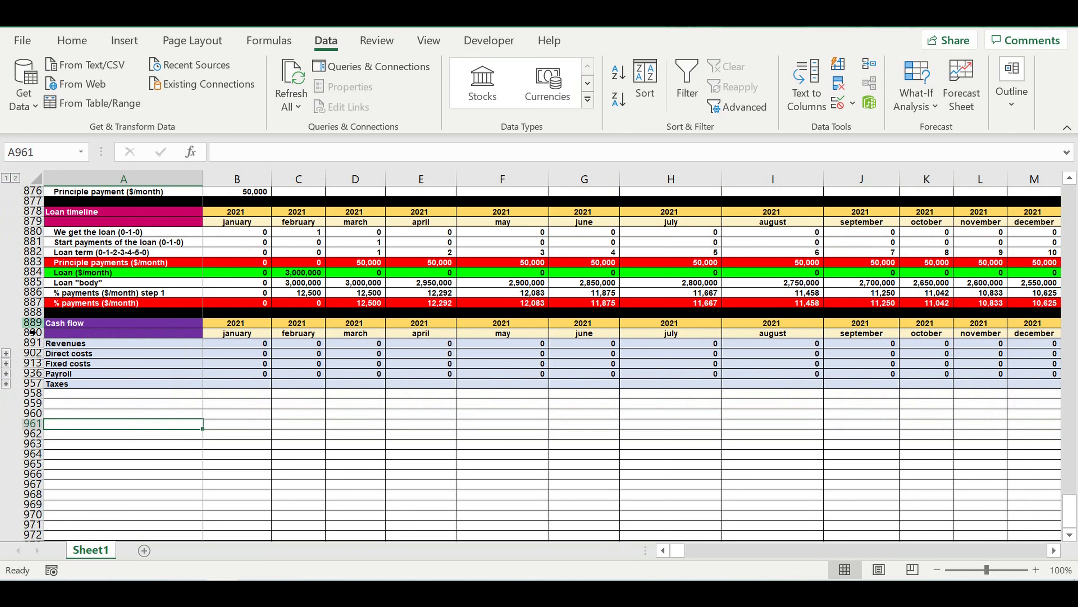
drag(32, 323, 31, 353)
right_click(35, 342)
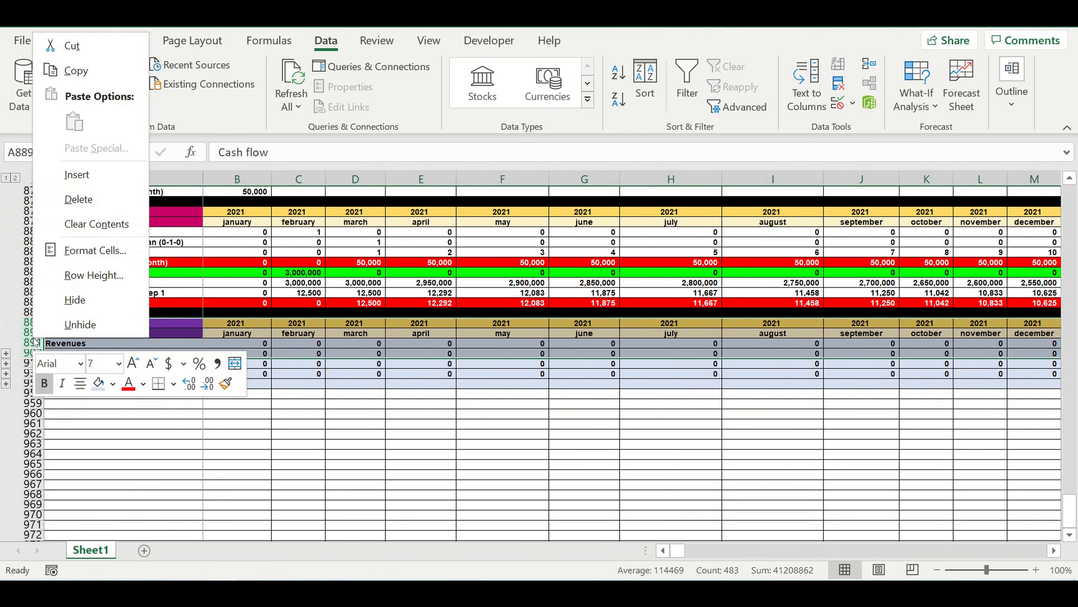
click(71, 195)
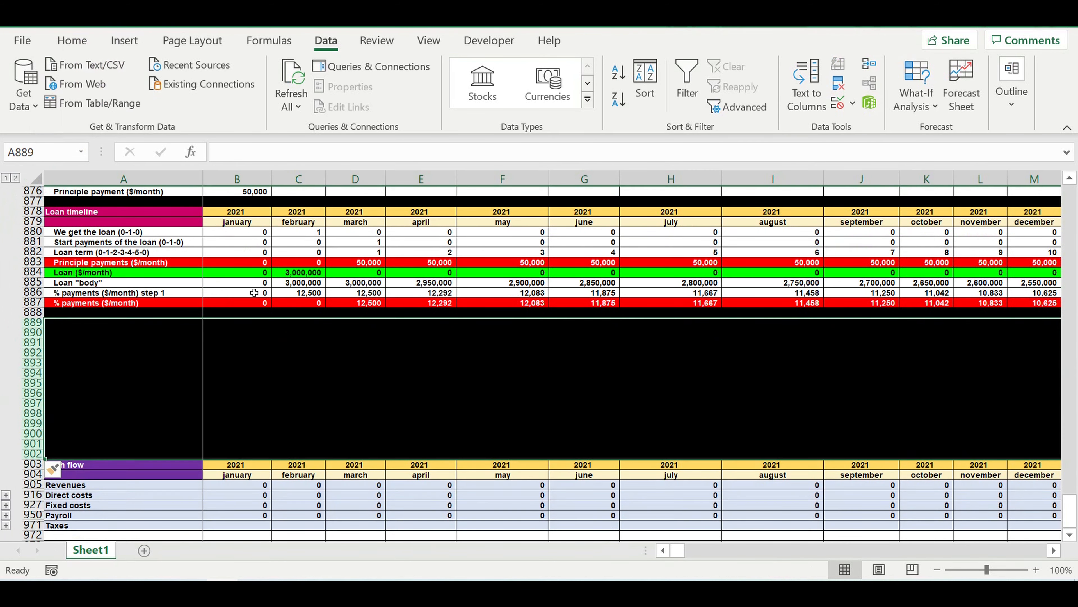
click(119, 334)
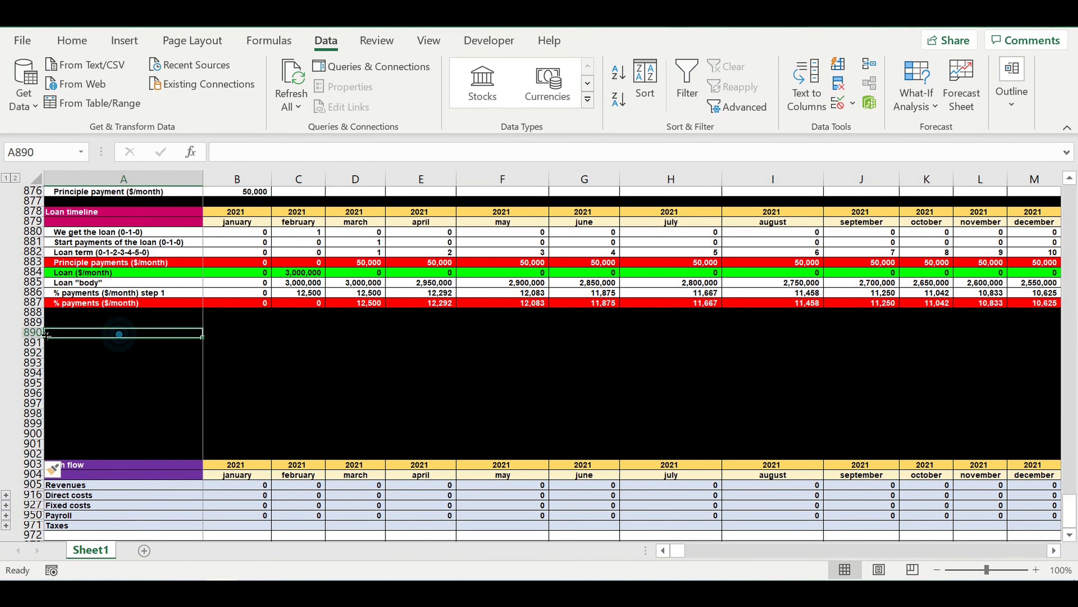
Step: Fill the inserted rows 889:901 white, leaving row 902 as a black separator
drag(31, 322, 36, 444)
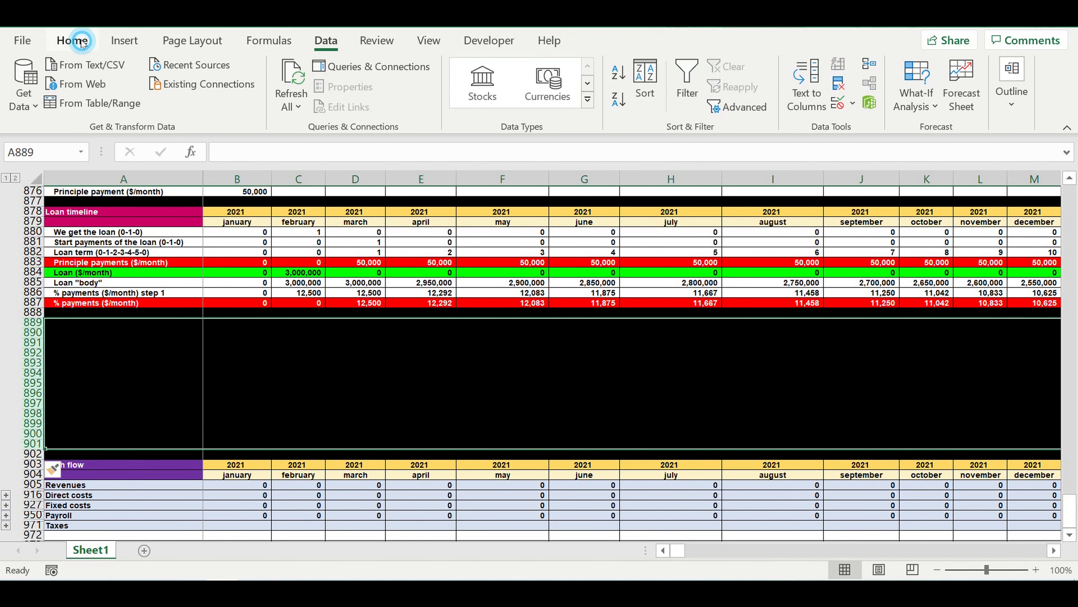
click(73, 41)
click(219, 100)
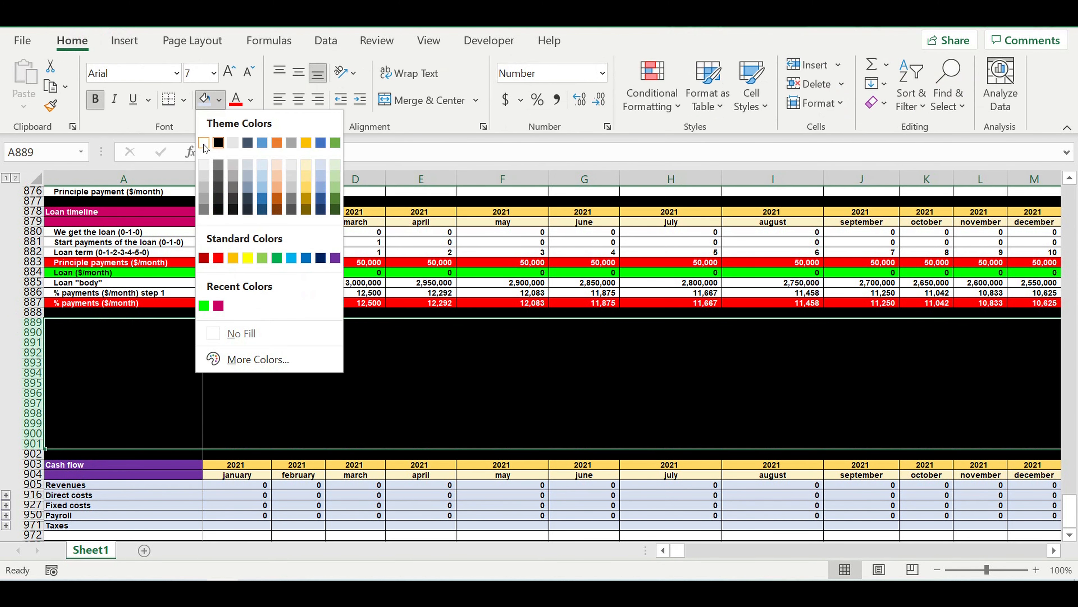
click(203, 143)
click(233, 436)
click(157, 317)
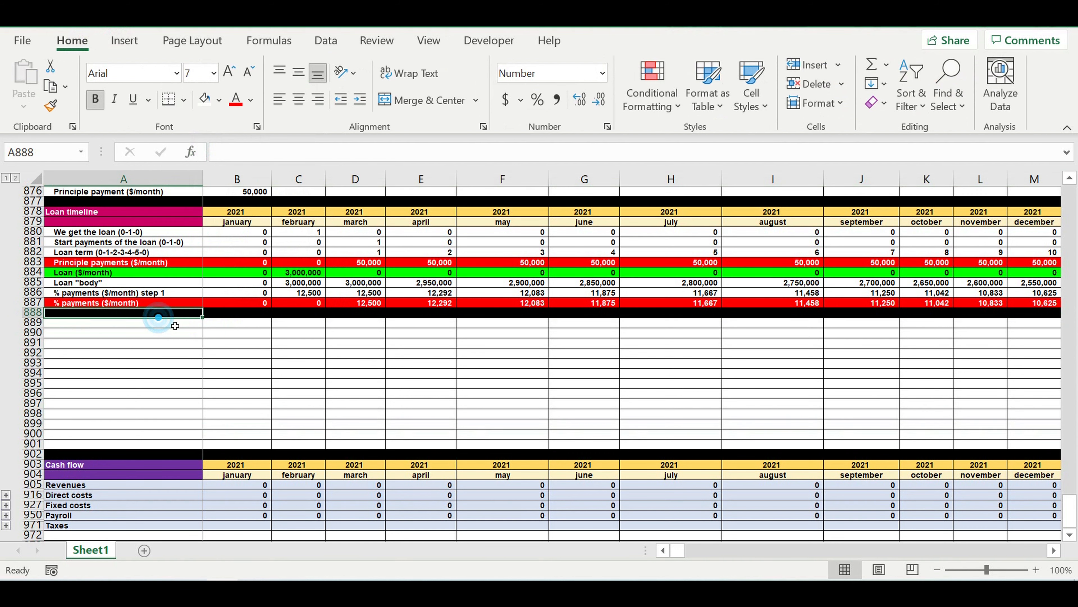
Step: Enter the section title Taxes in A889 and the column headings Tax in A890 and Value in B890
click(175, 325)
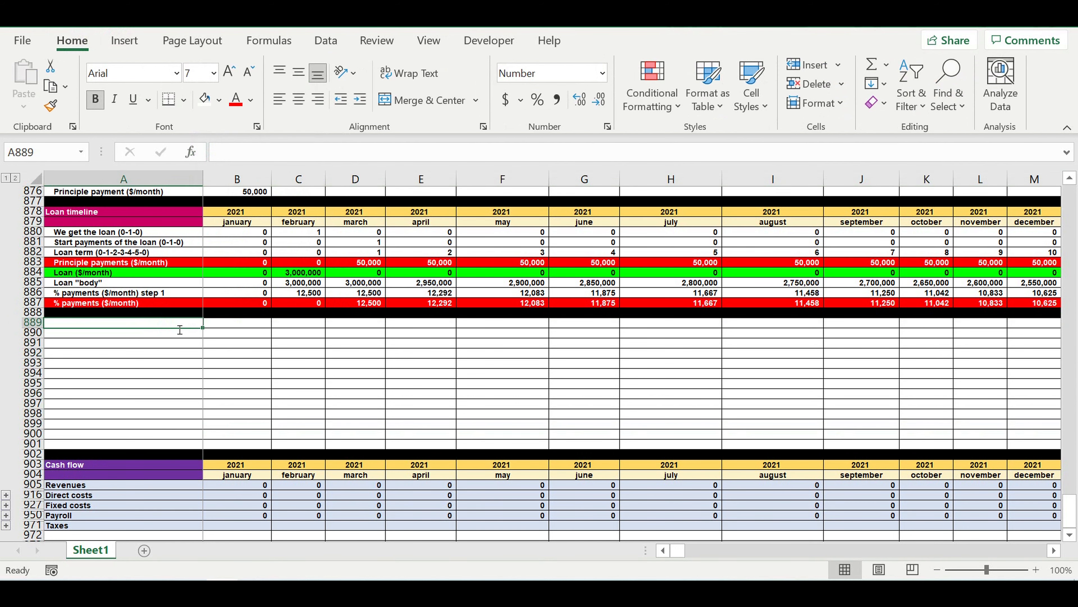
text(Taxes)
click(136, 362)
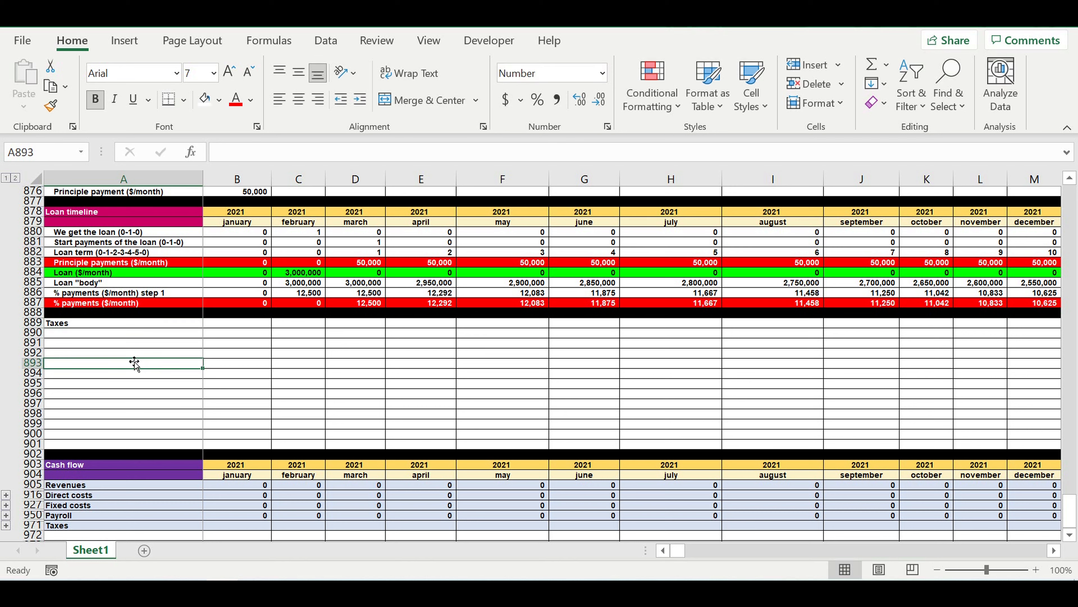
click(107, 330)
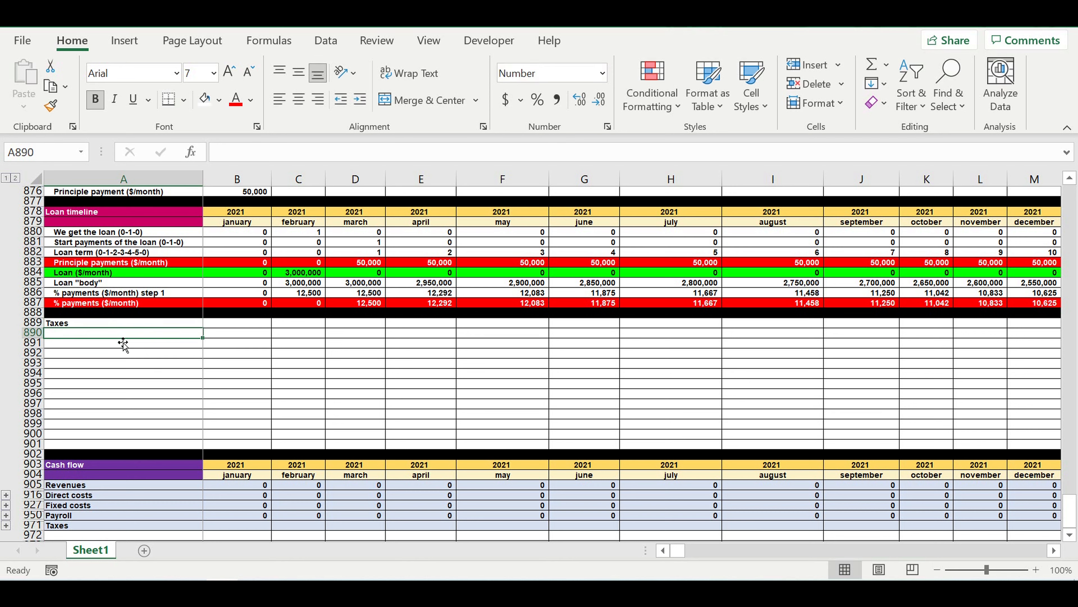
text(Taxes)
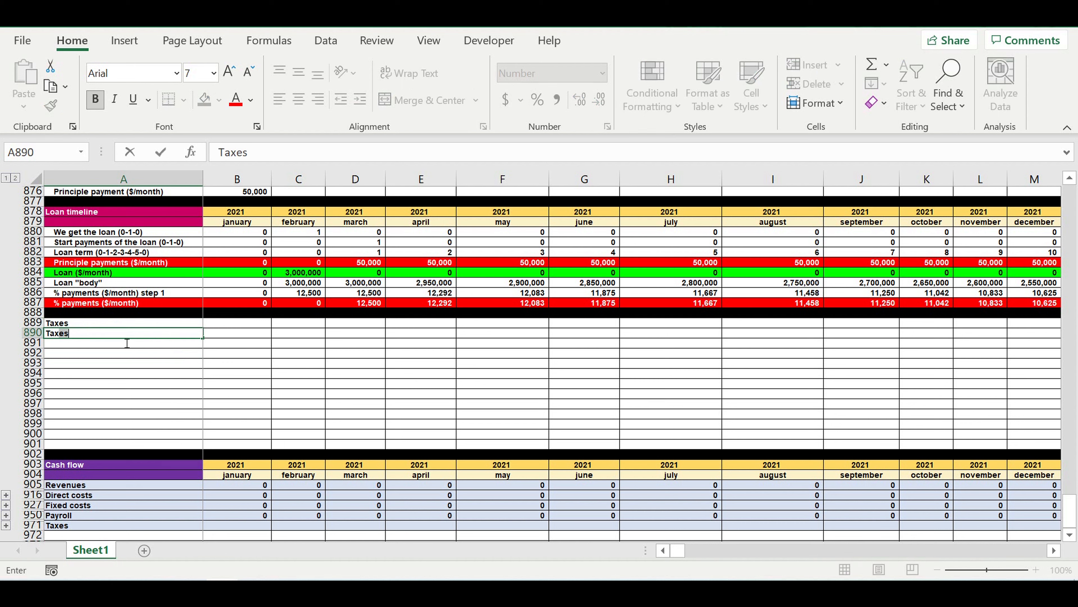
key(BackSpace)
key(BackSpace)
click(229, 335)
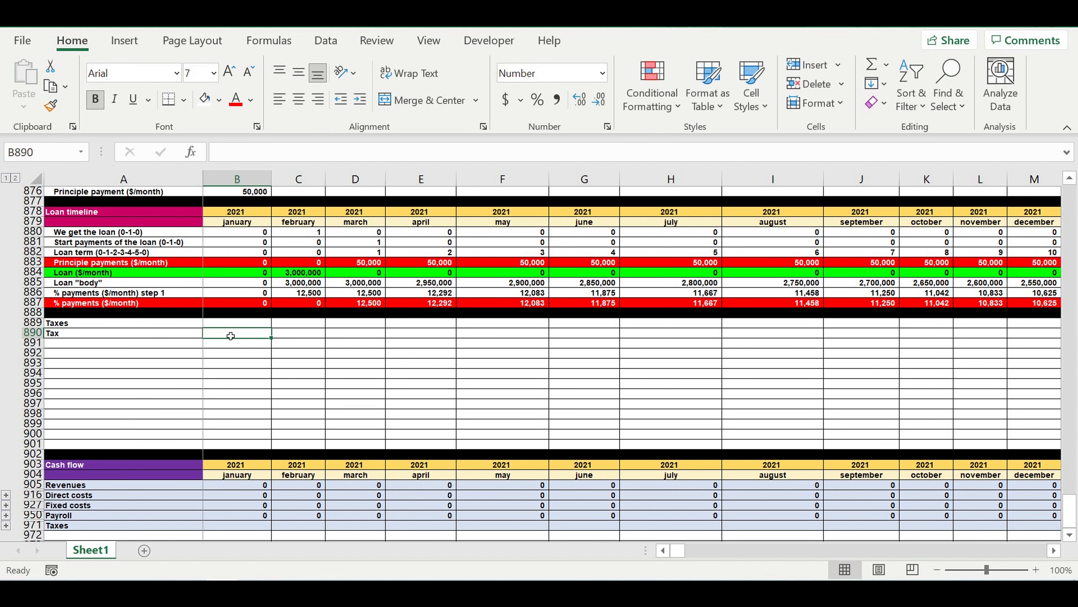
text(Va)
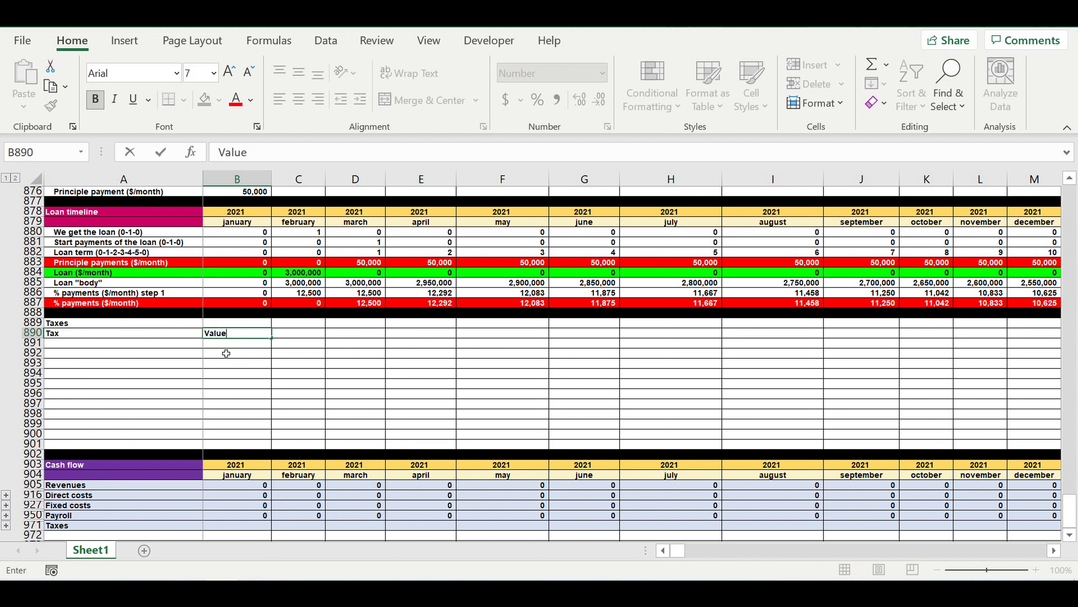
text(lue)
click(229, 332)
Step: Fill the Taxes title cell A889 with the standard orange colour
click(179, 325)
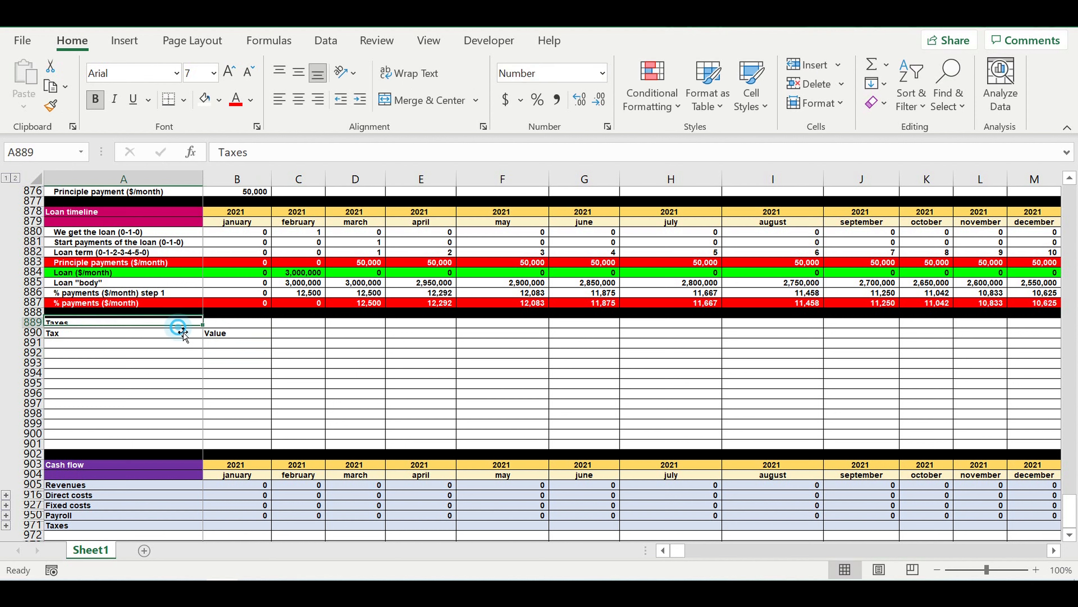
click(221, 101)
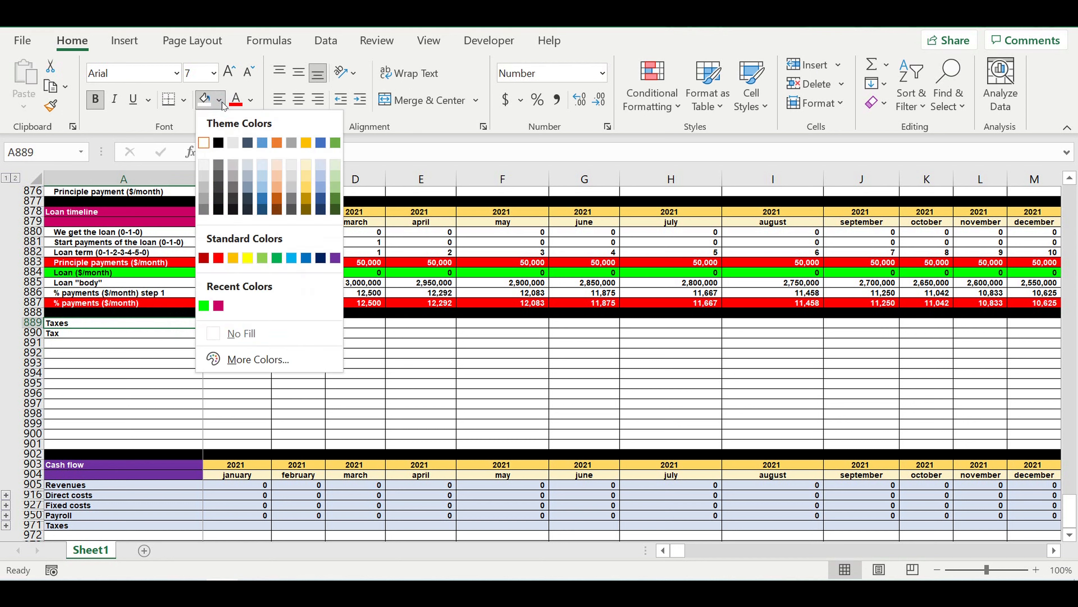
click(233, 258)
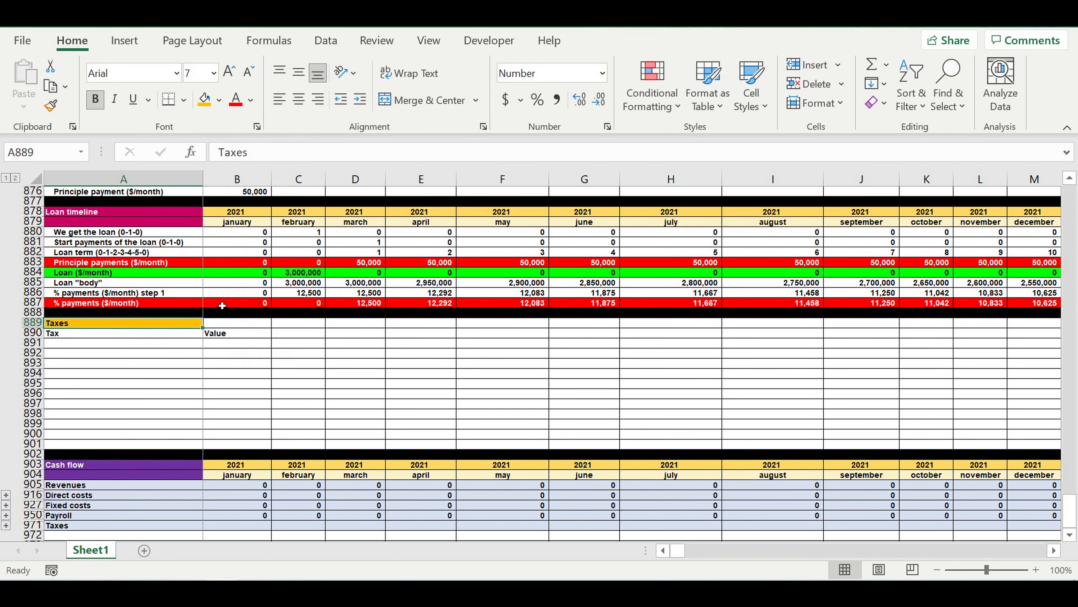
Step: Centre the Tax and Value headings in A890:B890 and fill them light blue
drag(229, 333, 180, 332)
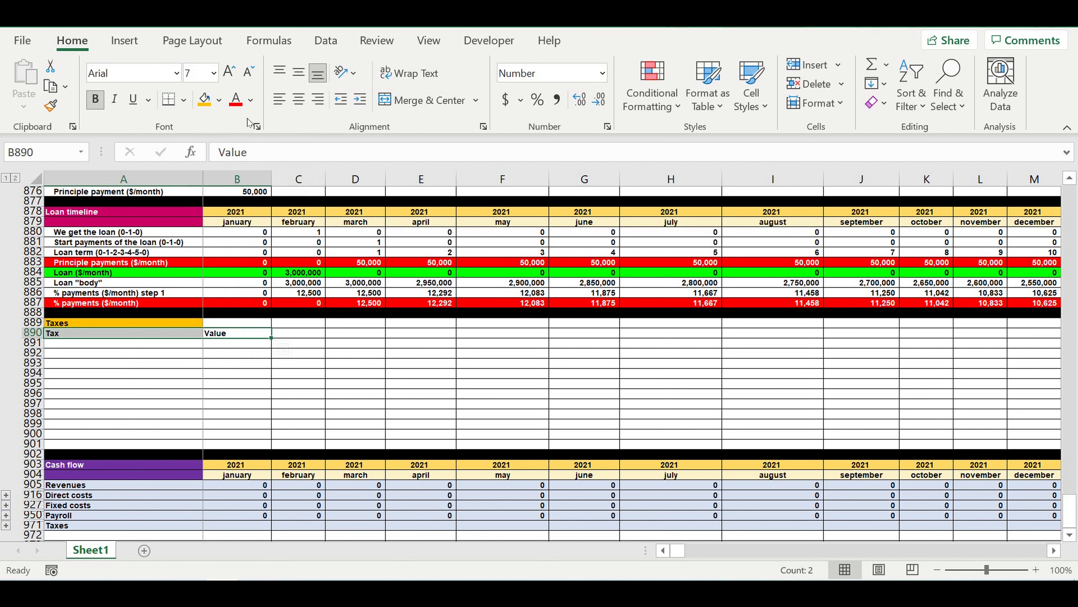
click(299, 99)
click(219, 100)
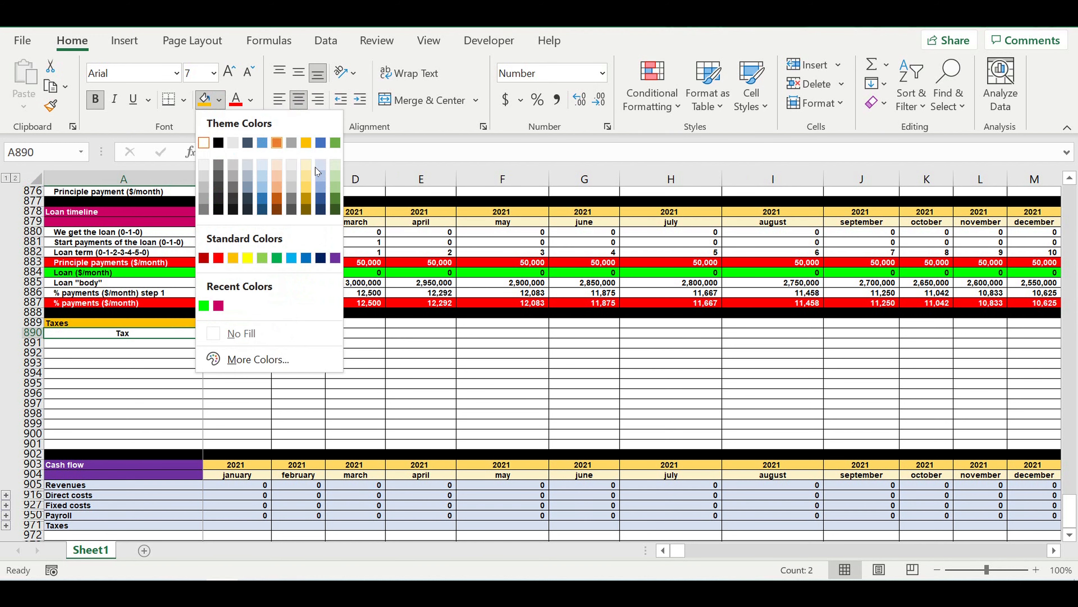
click(317, 167)
click(286, 385)
Step: List Revenue tax, Salary tax, Profit tax and Asset tax ($/month) in A891:A894 under the Tax heading
click(183, 345)
text(Reve)
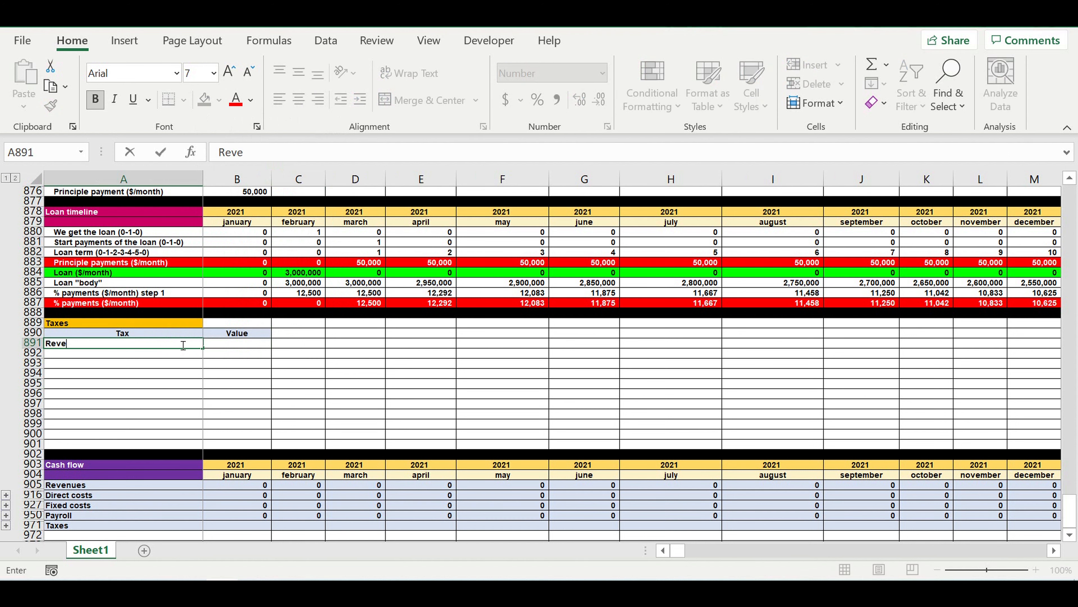
text(nue tax)
key(Return)
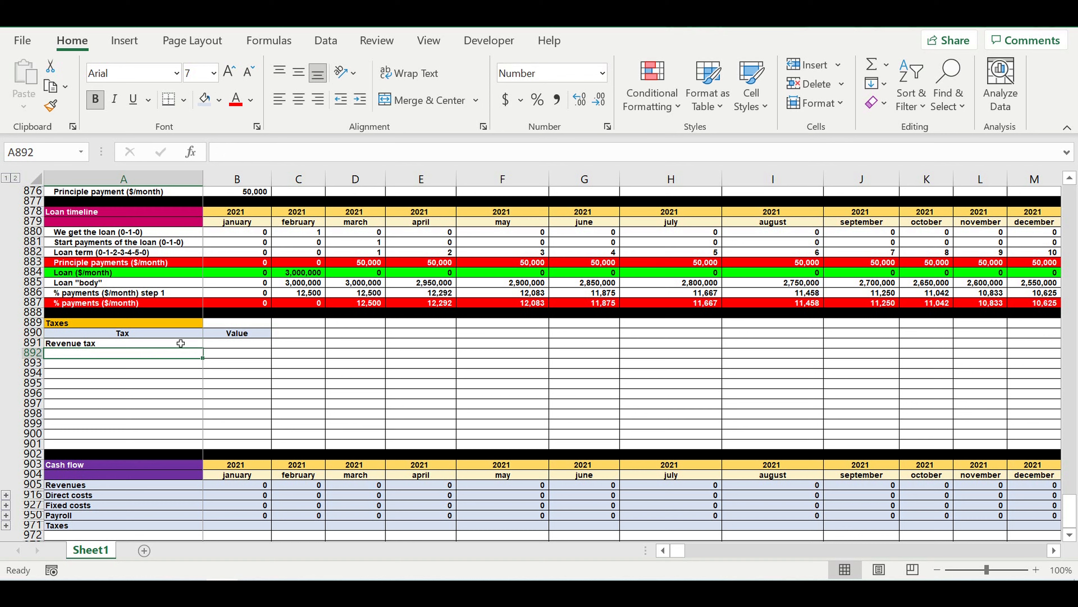
text(P)
text(alary tax)
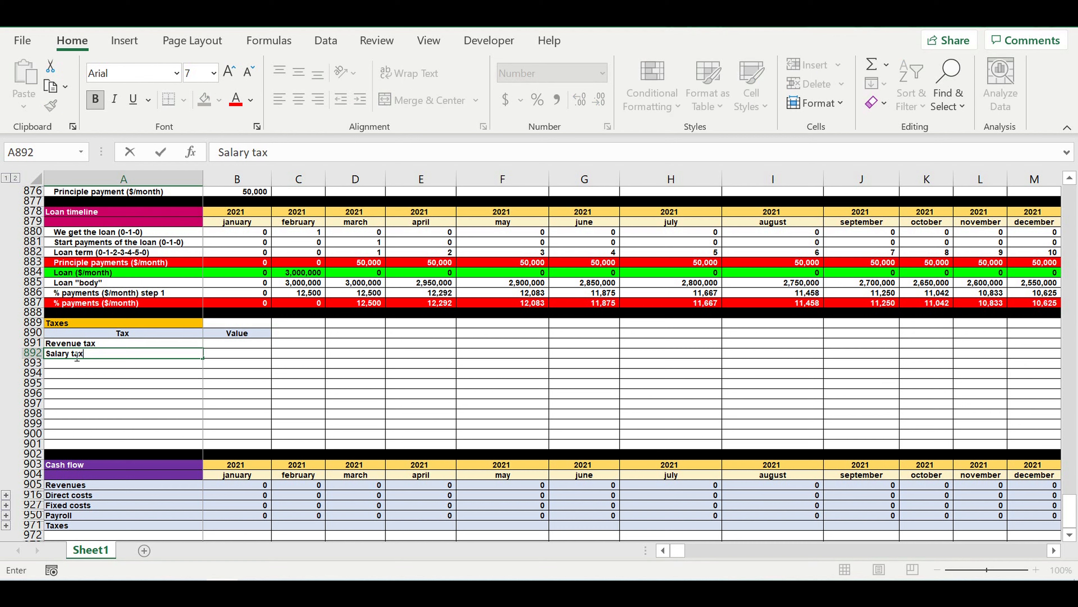
click(83, 366)
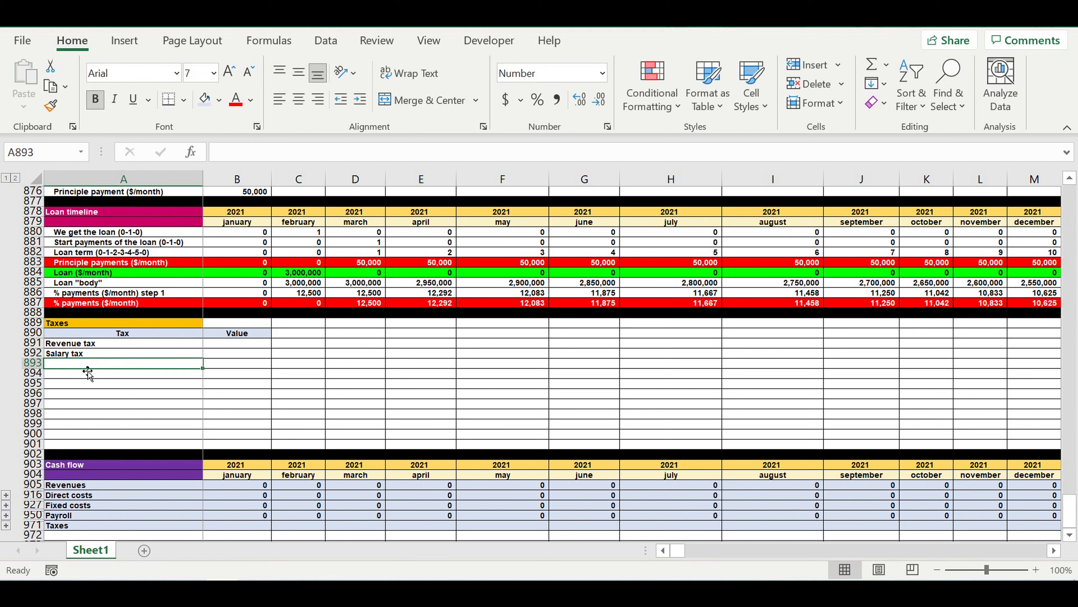
text(Profit tax)
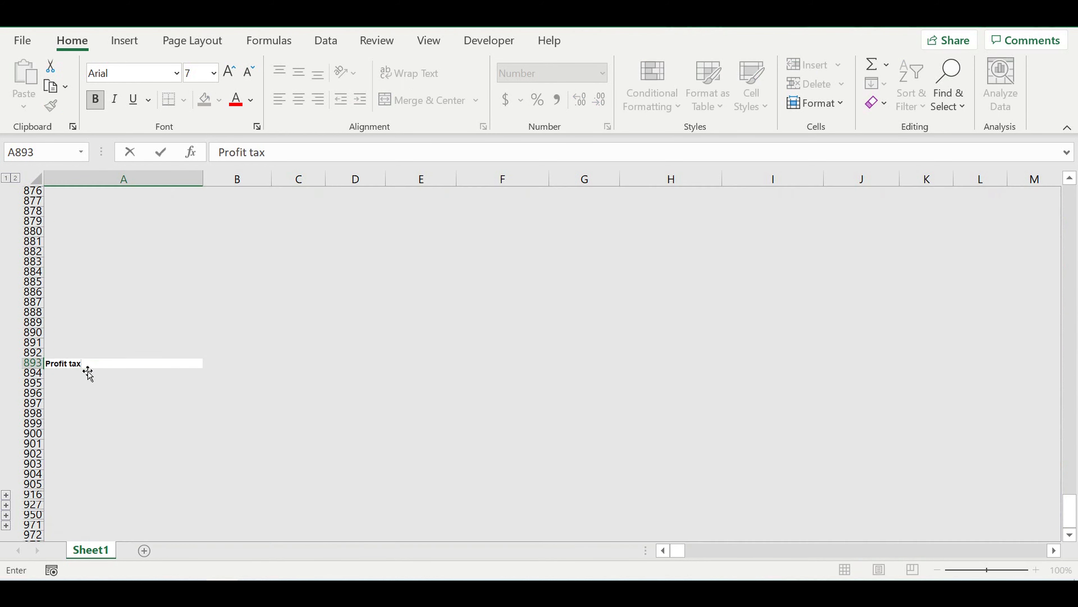
click(87, 373)
text(Asset tax)
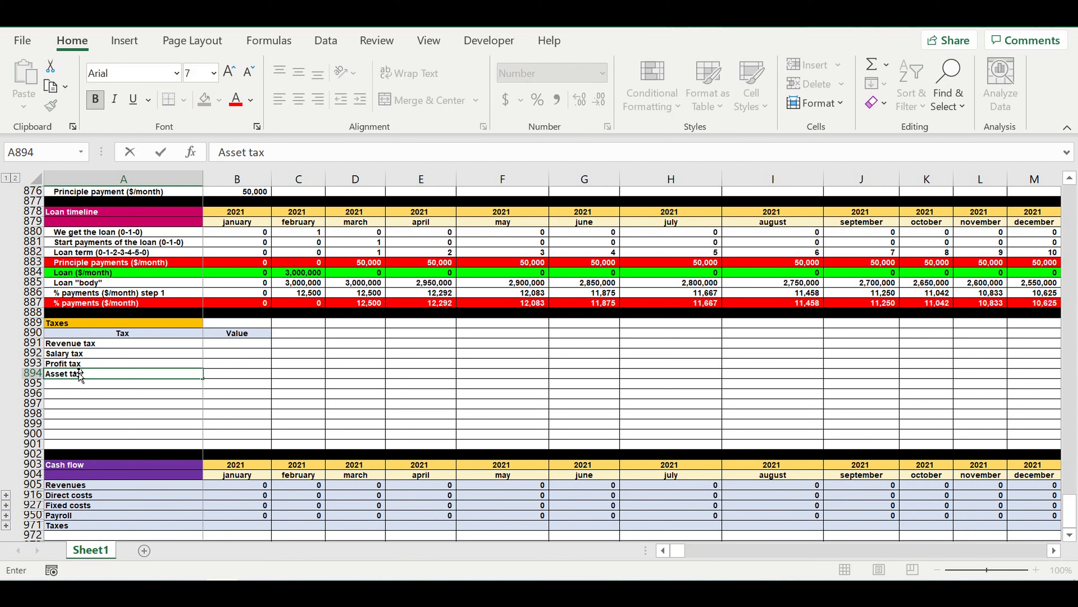
text(($/month)
key(Return)
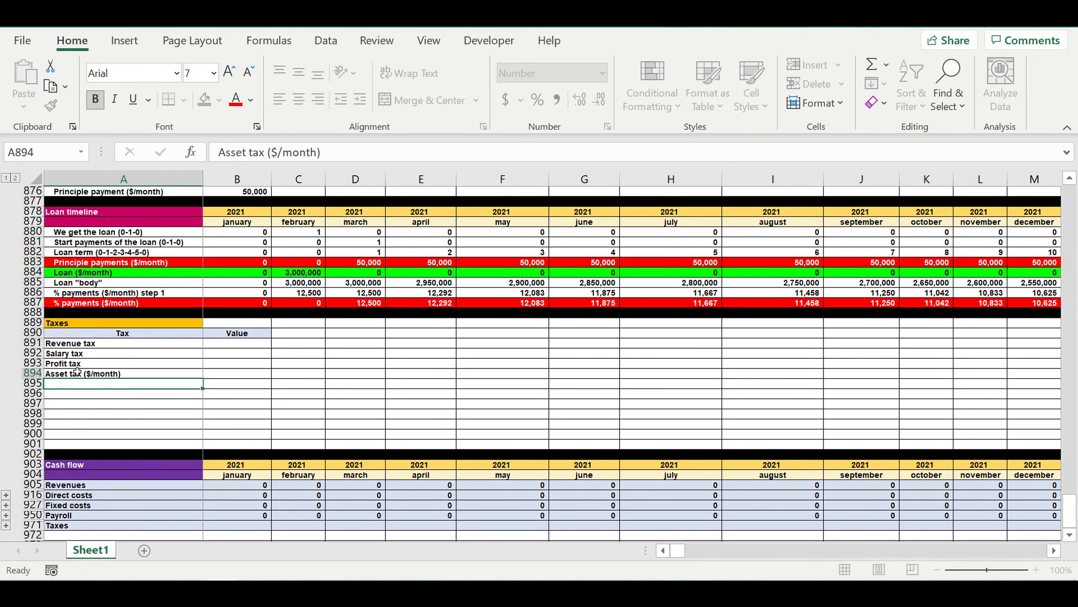
Step: Append the unit (%) to the Revenue tax, Salary tax and Profit tax labels in A891:A893
click(114, 347)
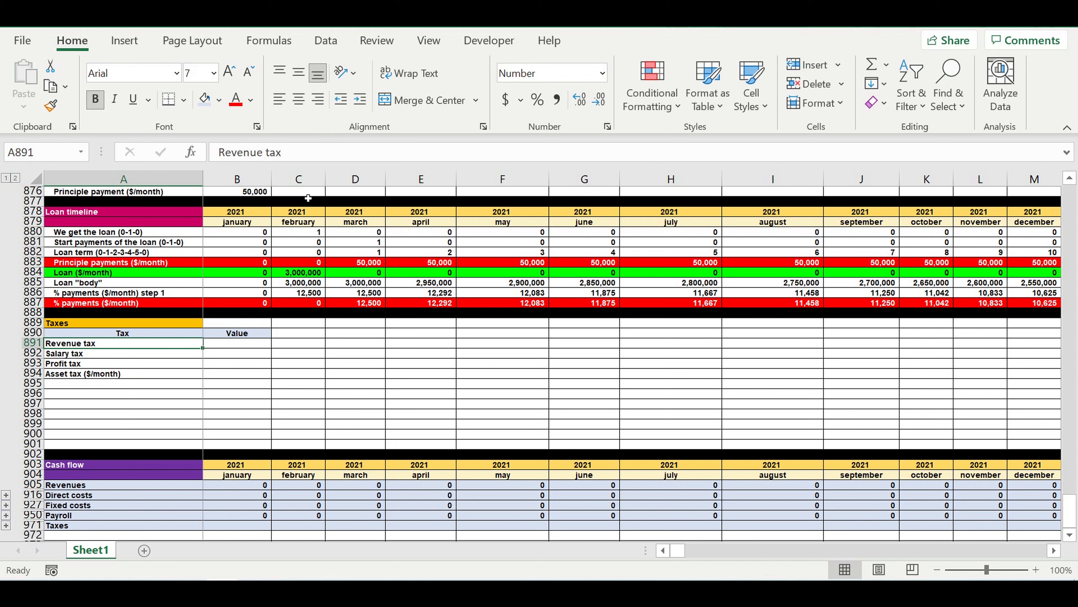
click(317, 157)
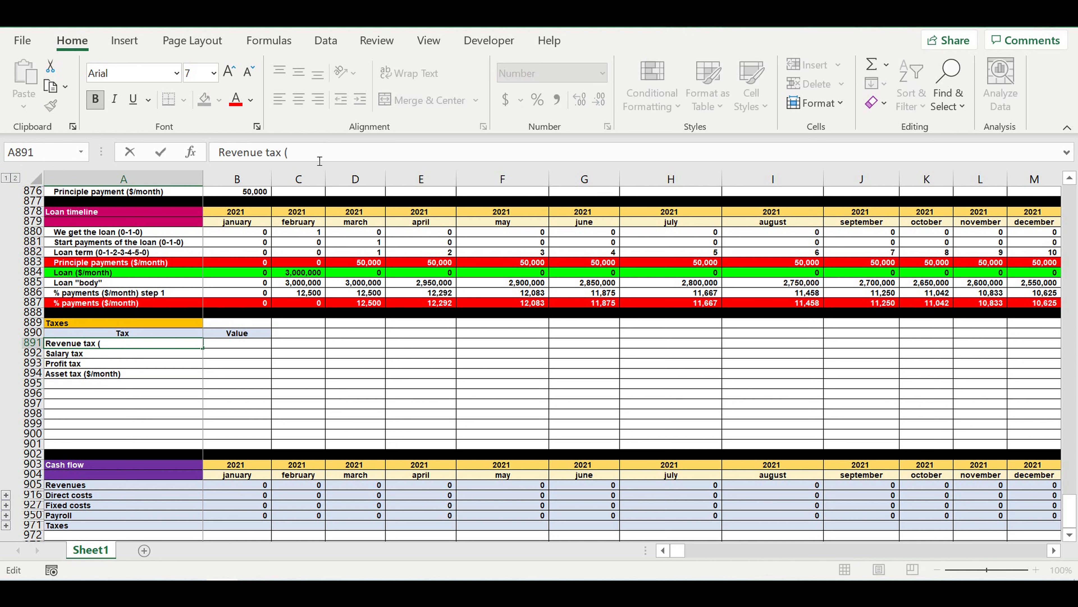
text((%))
drag(284, 154, 321, 159)
key(ctrl+c)
key(Return)
click(316, 157)
key(ctrl+v)
key(Return)
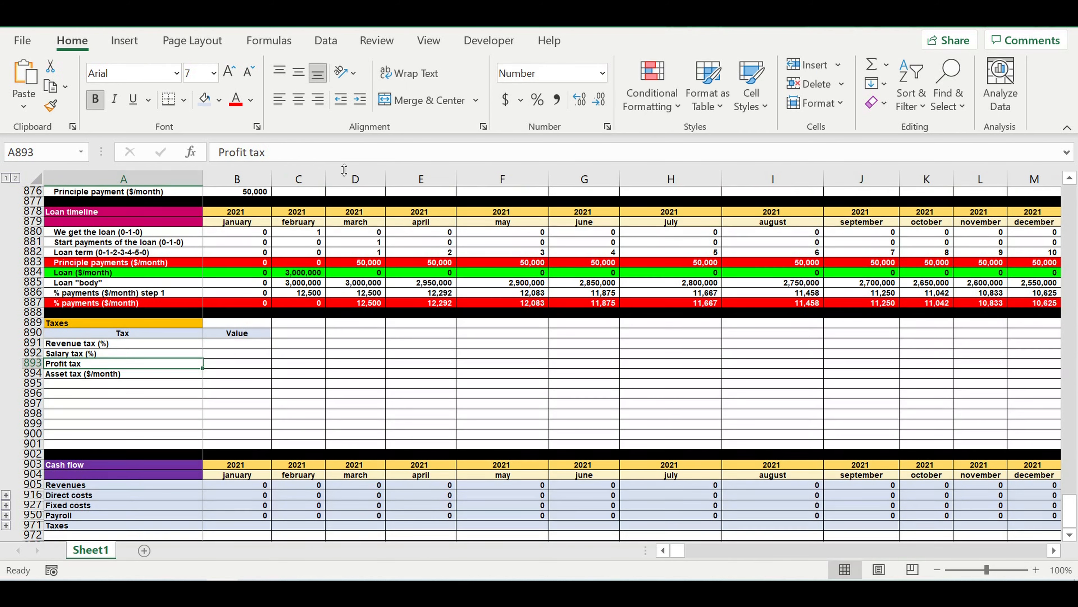
click(322, 159)
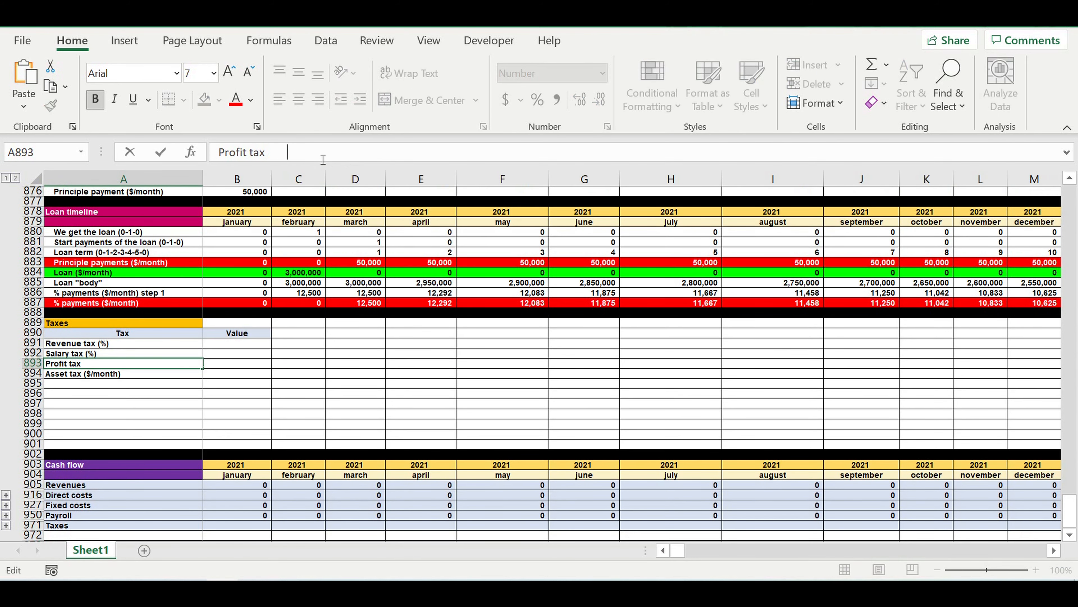
key(ctrl+v)
key(Return)
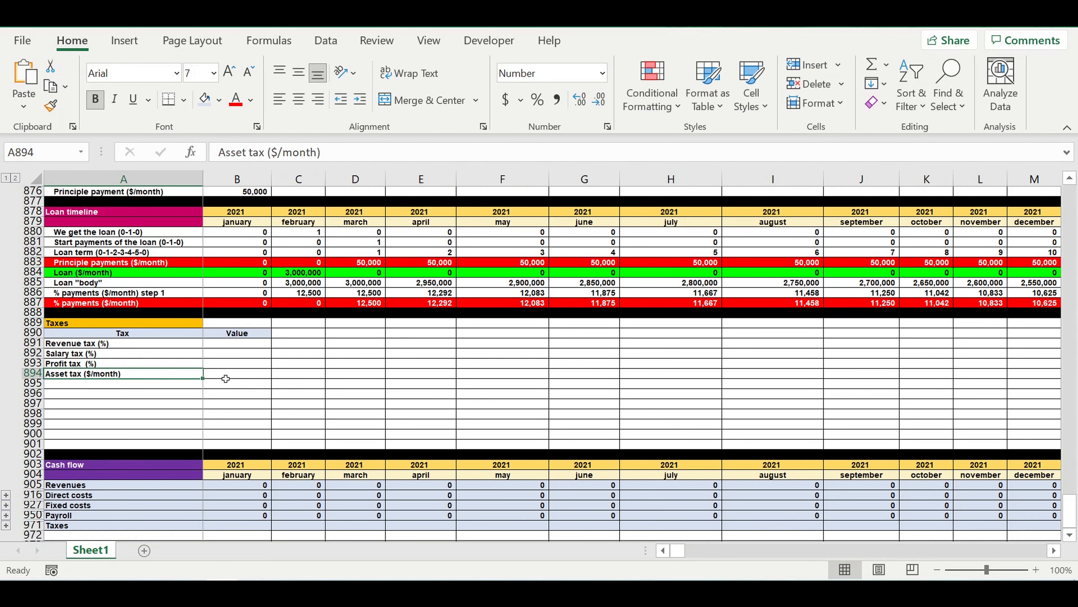
Step: Enter 2000 as the Asset tax ($/month) value in B894
click(238, 378)
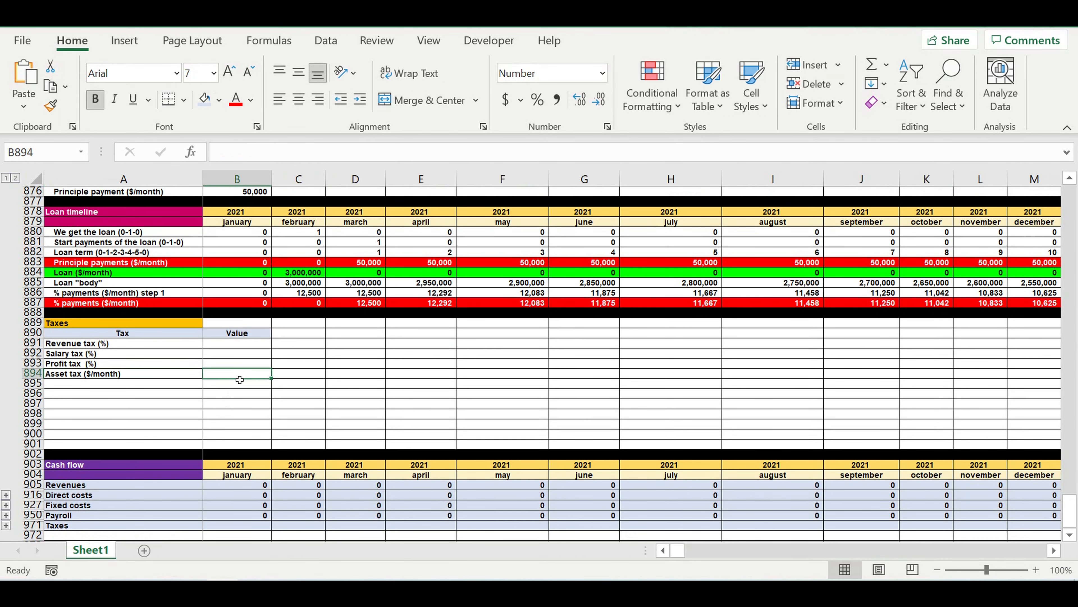
text(2)
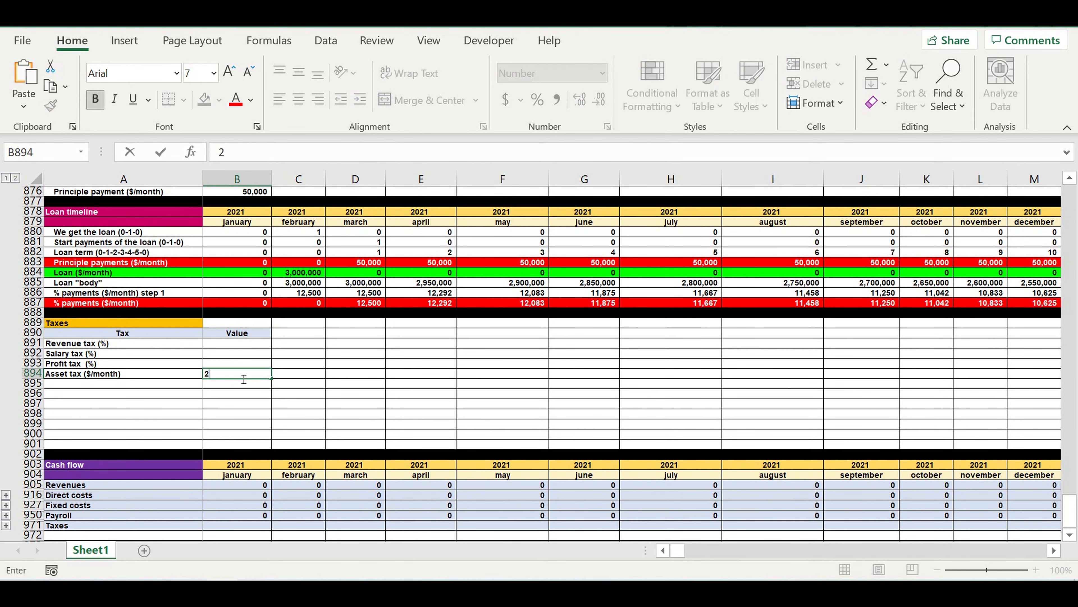
text(000)
key(Return)
Step: Format B891:B893 as percentages and enter 3% for Revenue tax, 8% for Salary tax and 9% for Profit tax
drag(242, 343, 242, 364)
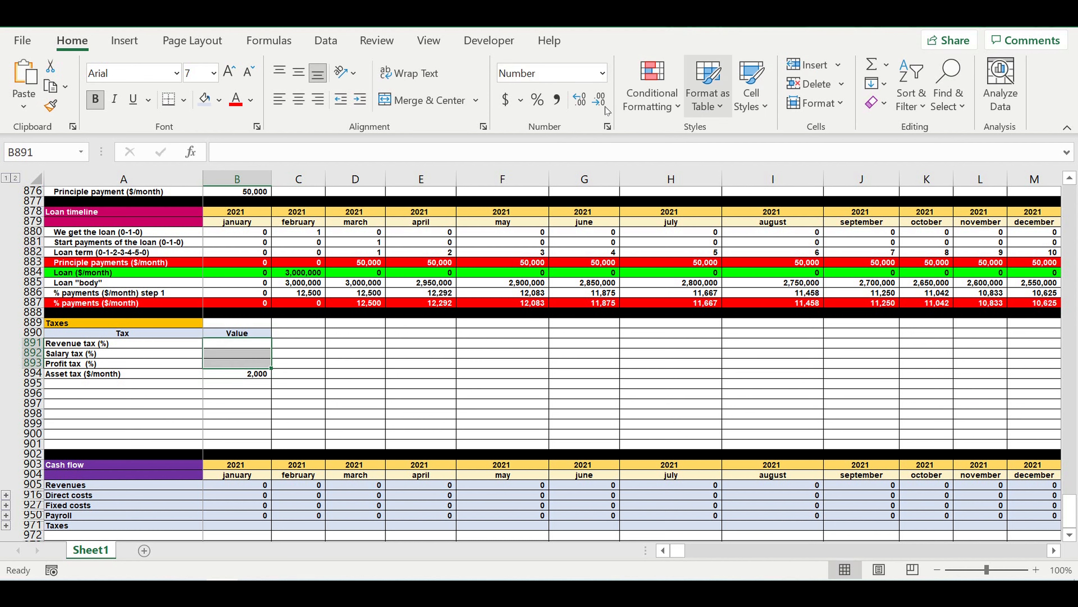
click(537, 99)
click(324, 373)
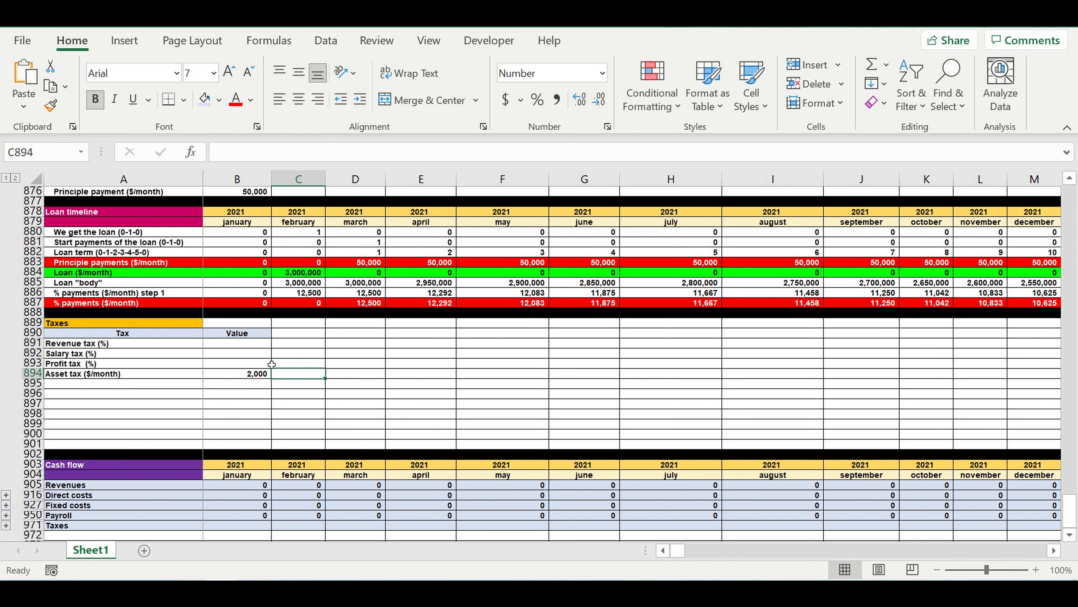
click(246, 344)
text(3)
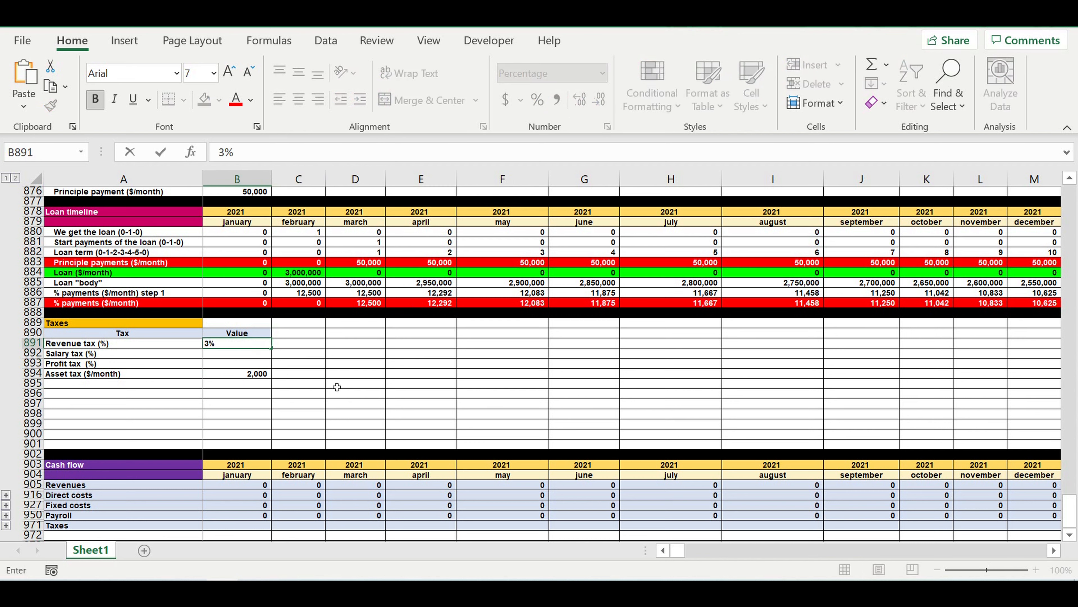
click(337, 388)
click(256, 358)
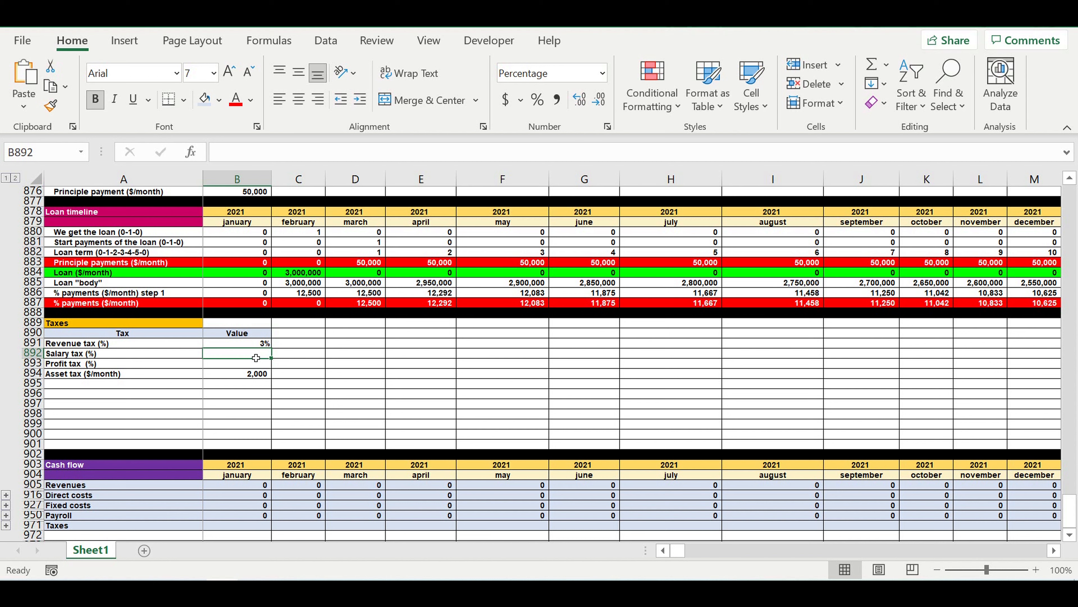
text(8)
click(215, 385)
click(240, 365)
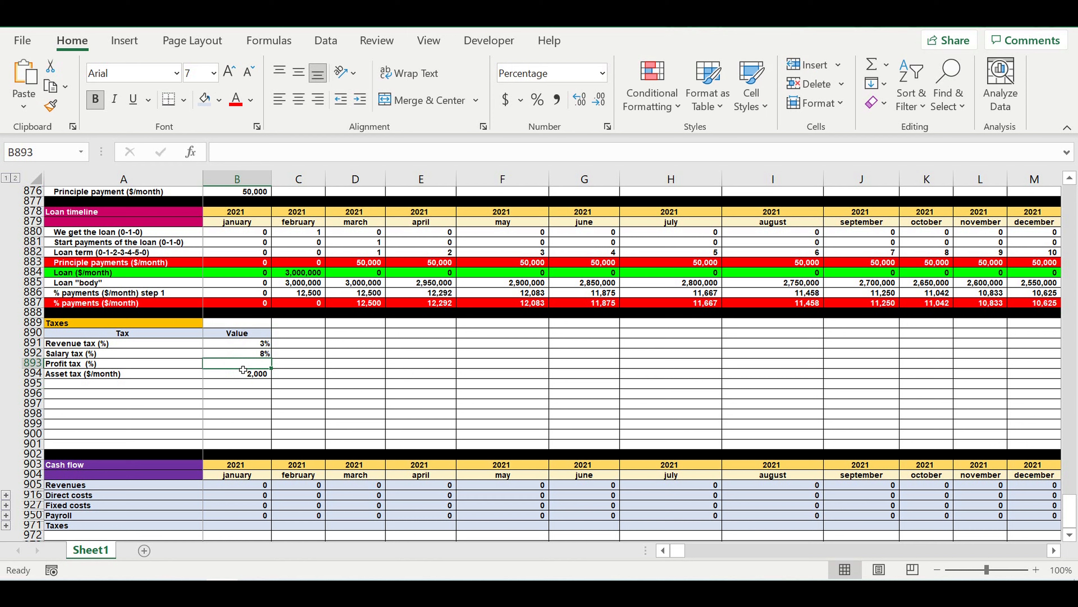
text(9)
click(228, 384)
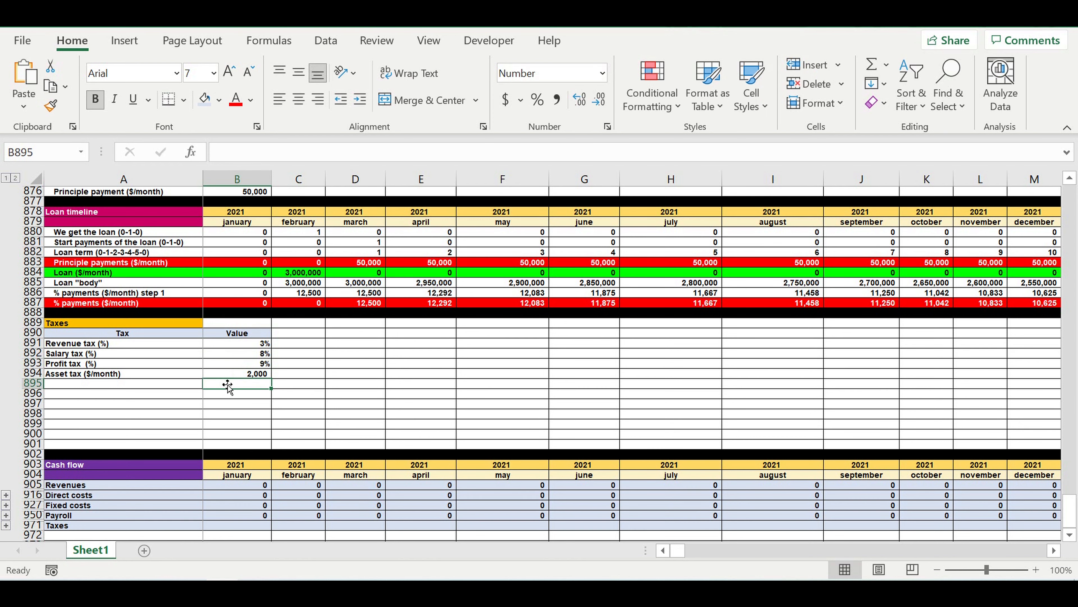
Step: Give the tax values in B891:B894 a white font and a standard light blue fill
drag(255, 345, 251, 377)
click(250, 99)
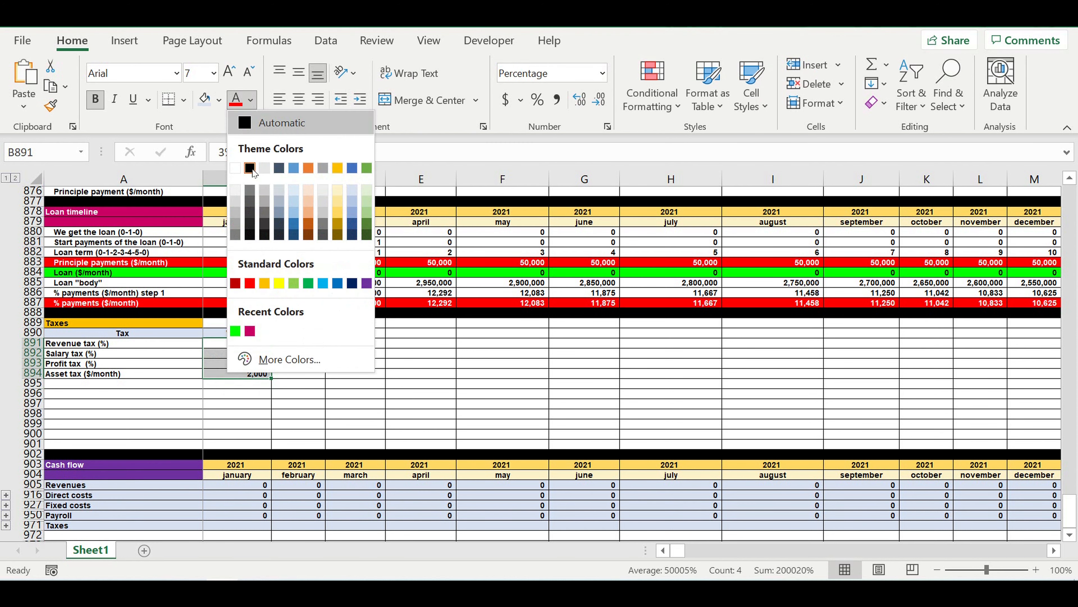
click(235, 168)
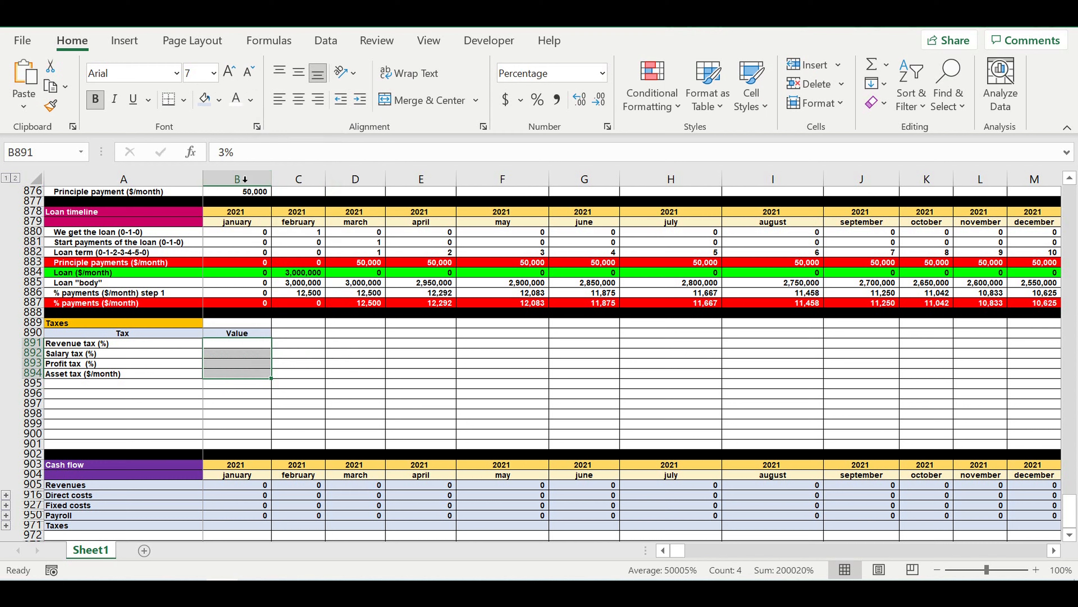
click(219, 99)
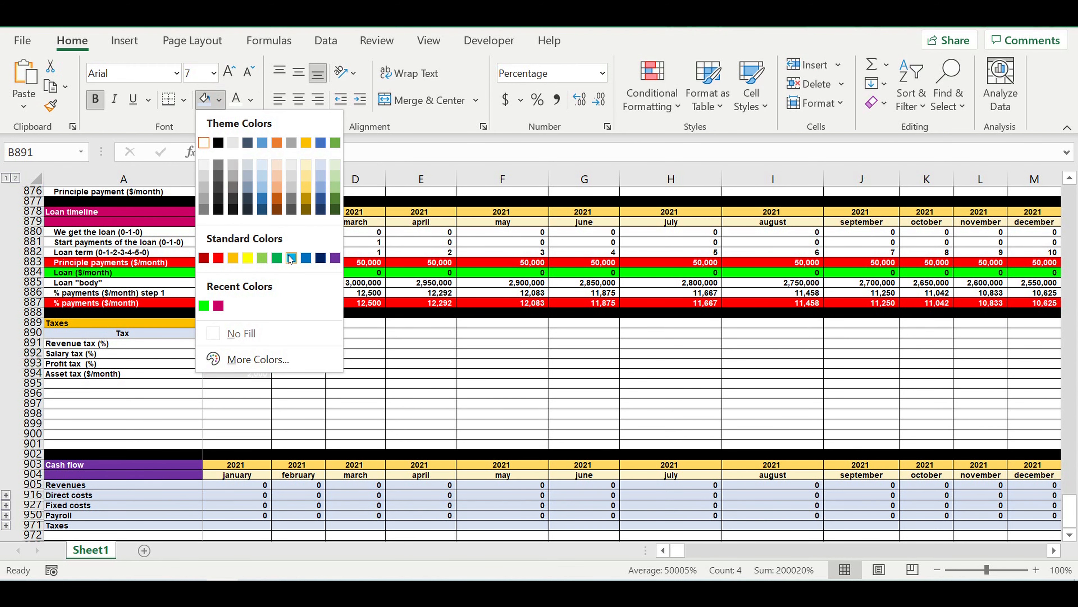
click(291, 258)
click(347, 330)
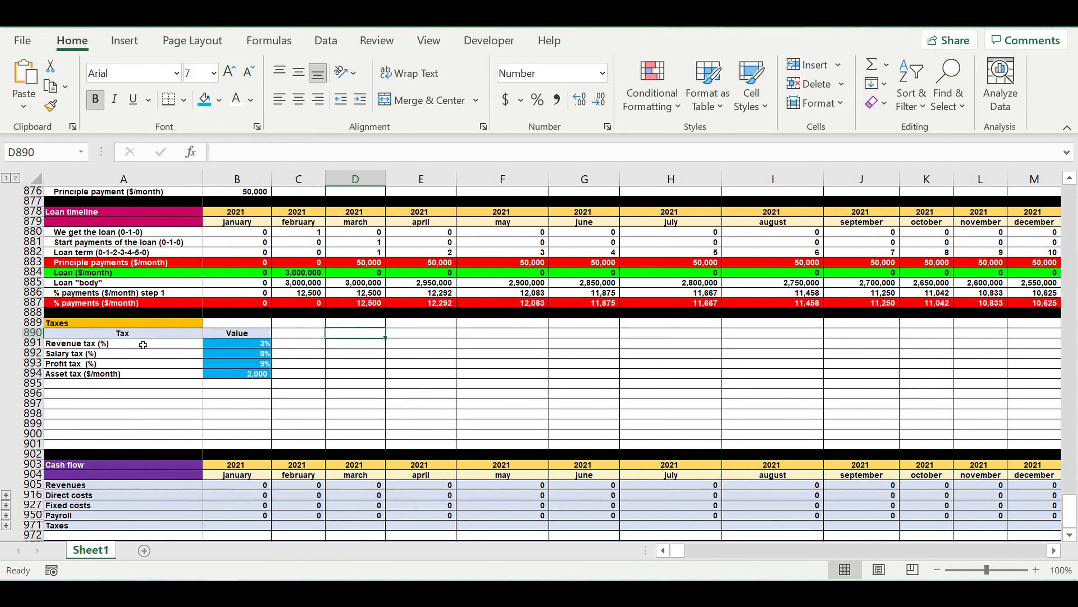
Step: Fill the whole of row 895 below the Taxes block with black as a separator
click(111, 347)
click(33, 383)
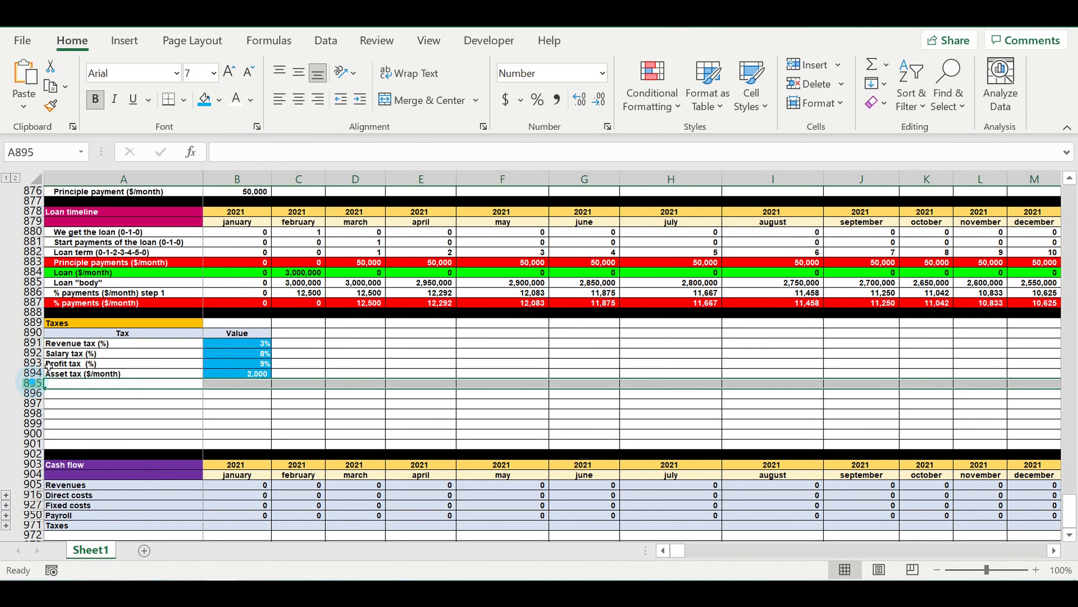
click(219, 99)
click(220, 143)
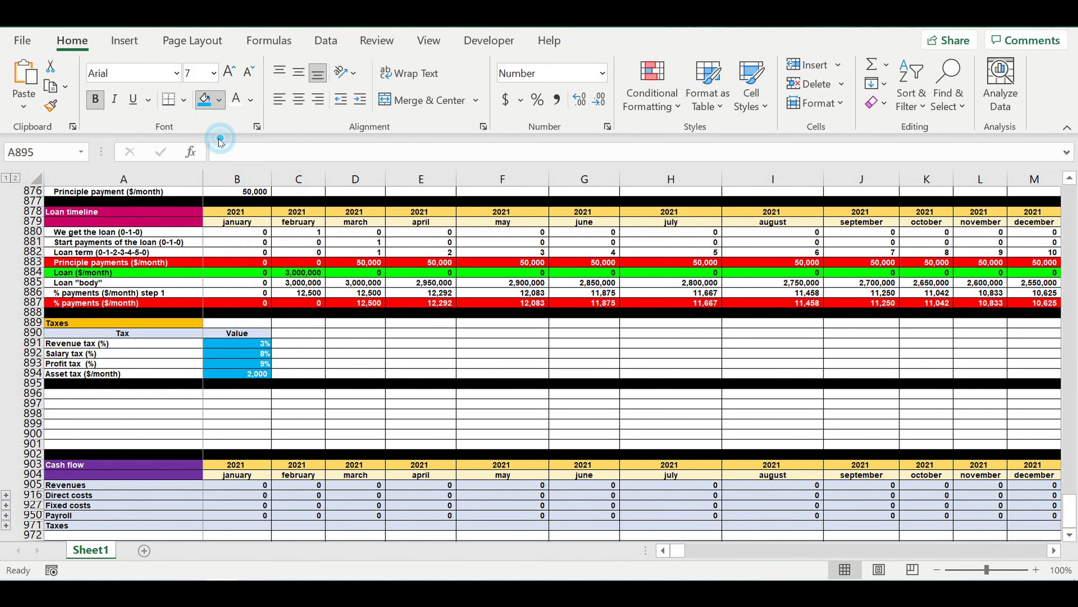
Step: Increase the indent of the four tax labels in A891:A894 by one level
drag(111, 344, 108, 374)
click(360, 99)
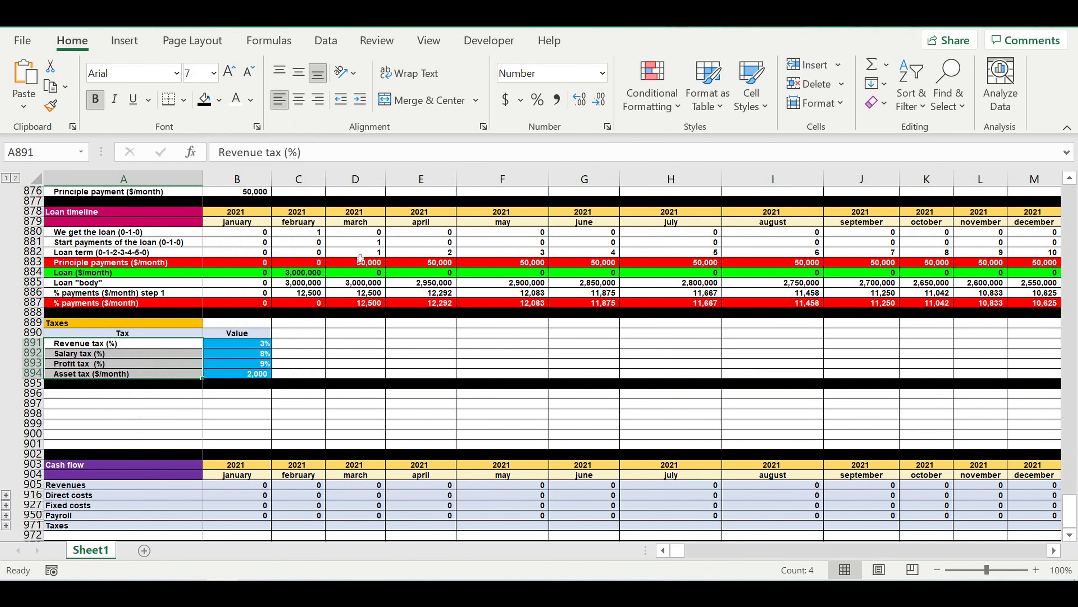
click(399, 345)
Step: Copy the Loan timeline header rows 878:879 and paste them at A896 below the Taxes block
scroll(403, 322, down, 1)
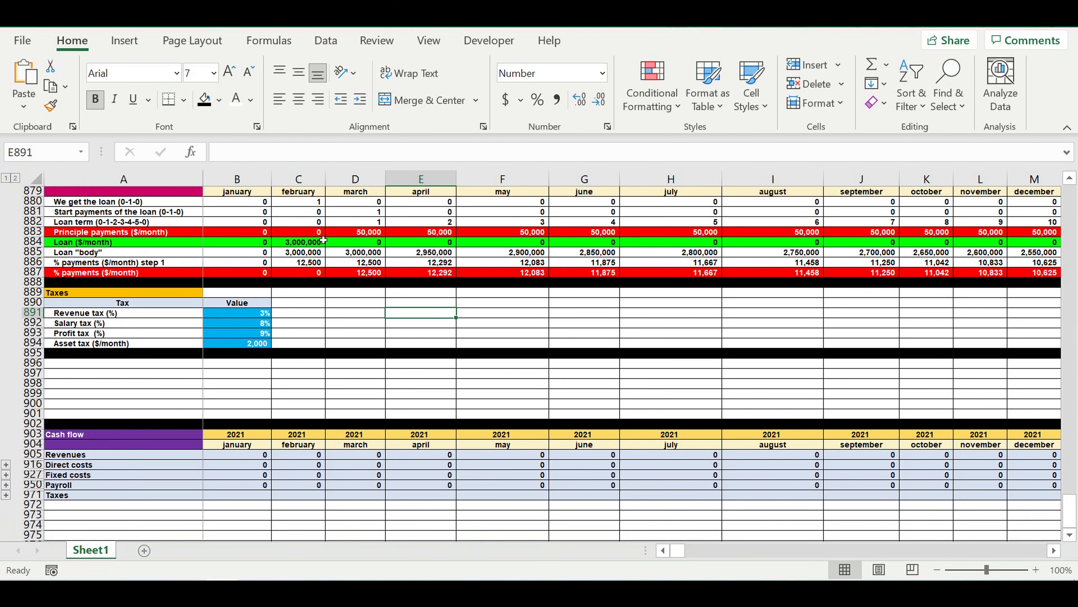
scroll(255, 261, up, 2)
drag(35, 242, 34, 251)
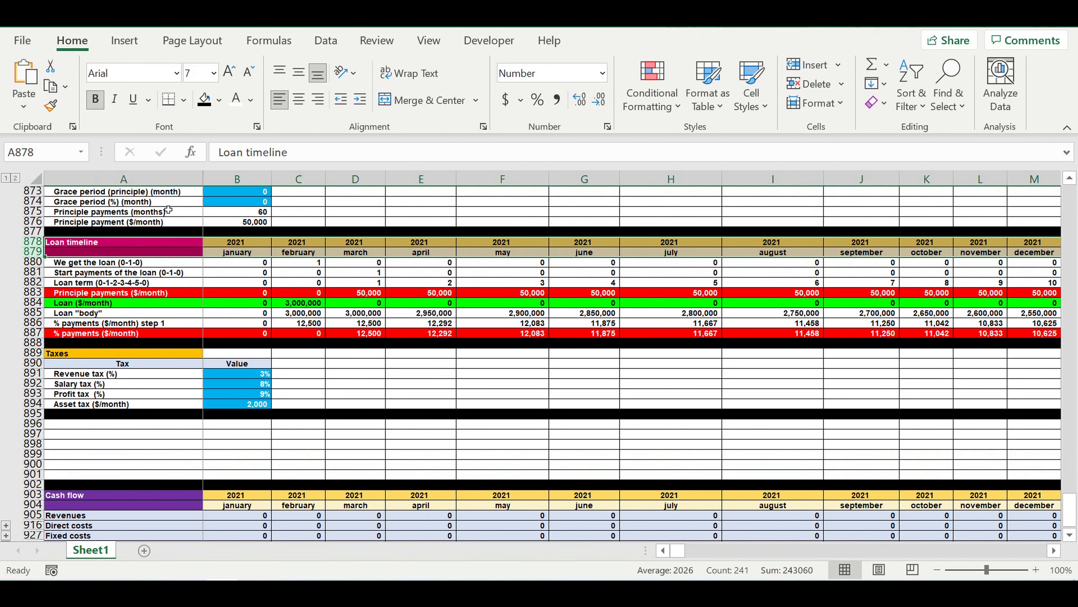
key(ctrl+c)
scroll(157, 209, down, 2)
click(141, 369)
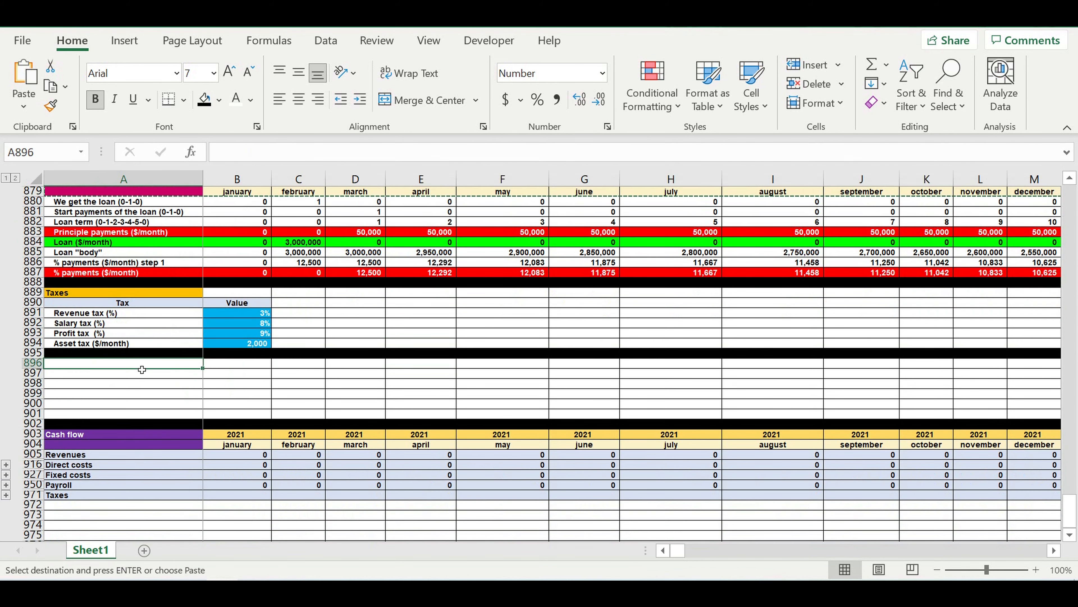
key(ctrl+v)
Step: Replace the pasted header title in A896 with Net profit calculation
click(145, 366)
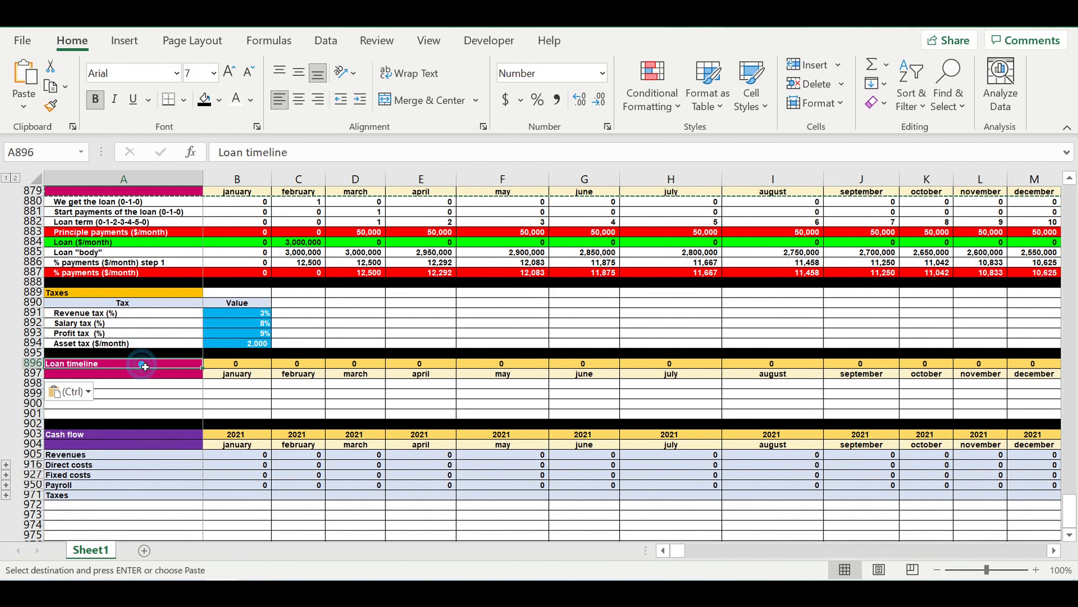
text(Net profit c)
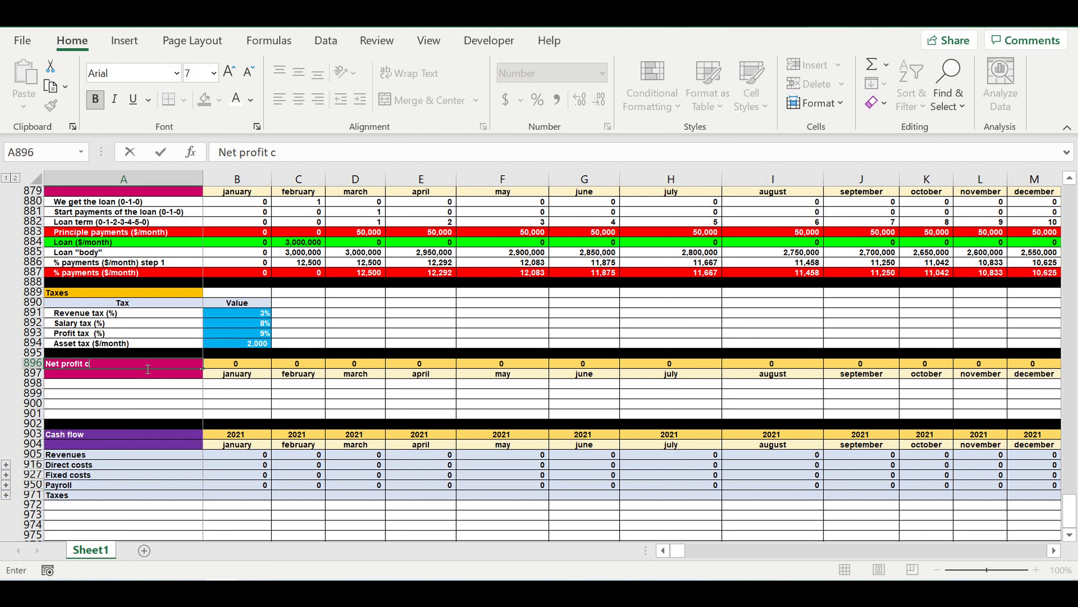
text(alculation)
click(148, 395)
Step: Fill the Net profit calculation title cells A896:A897 with dark grey
drag(109, 367, 110, 374)
click(218, 91)
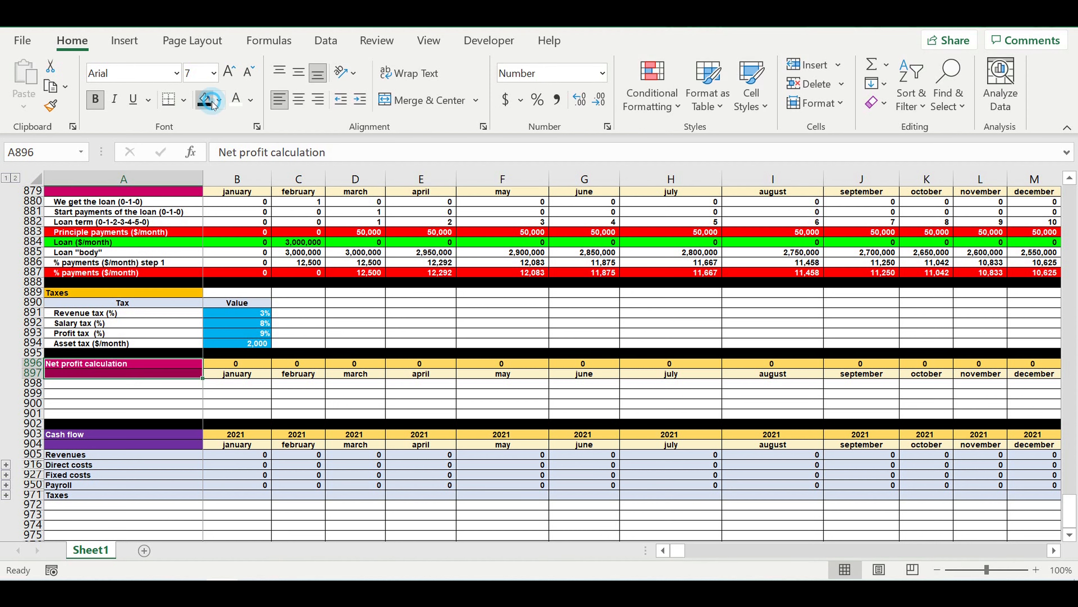
click(219, 99)
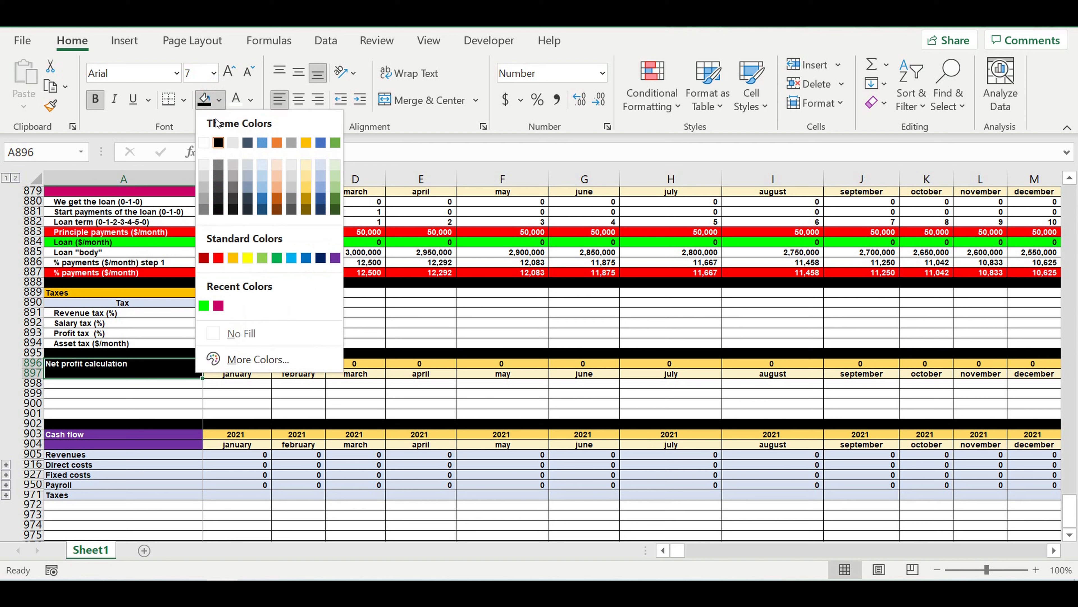
click(220, 193)
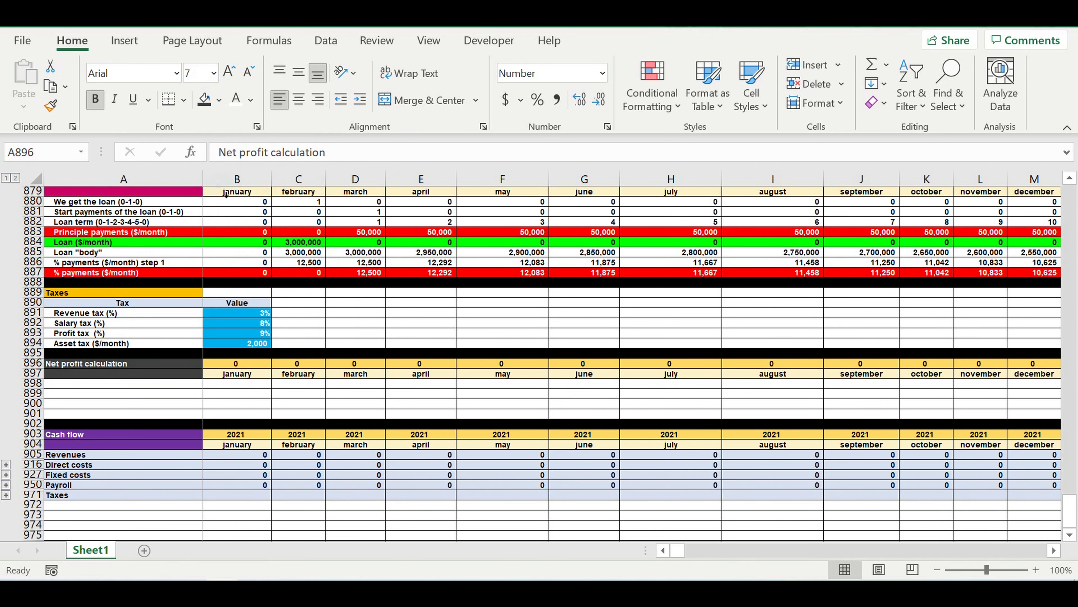
Step: Link the January year cell B896 to the January year in the Cash flow header, B903
click(235, 364)
text(=)
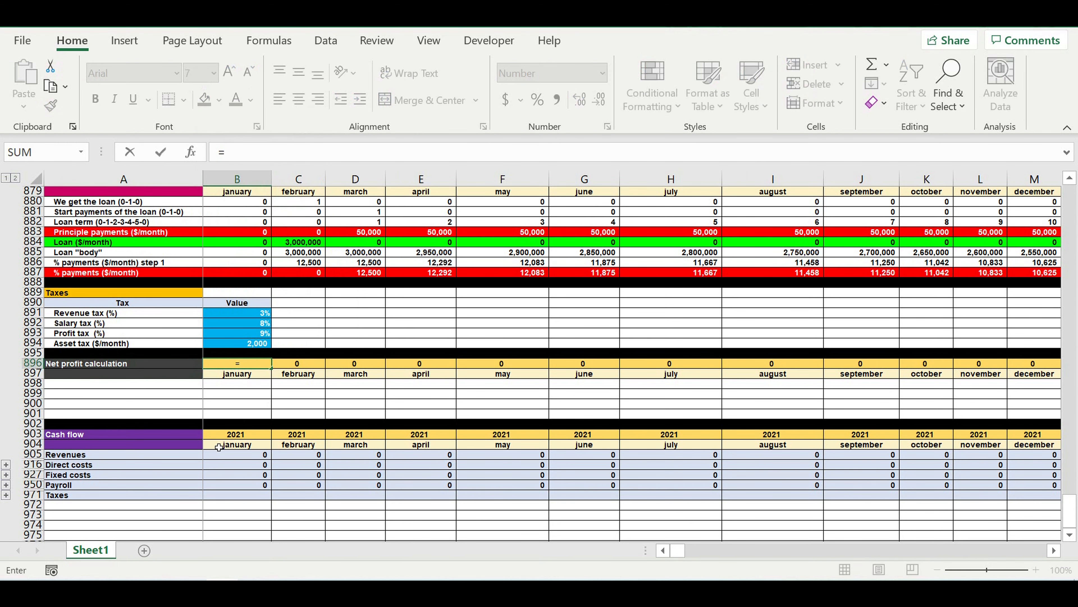
click(225, 434)
key(Return)
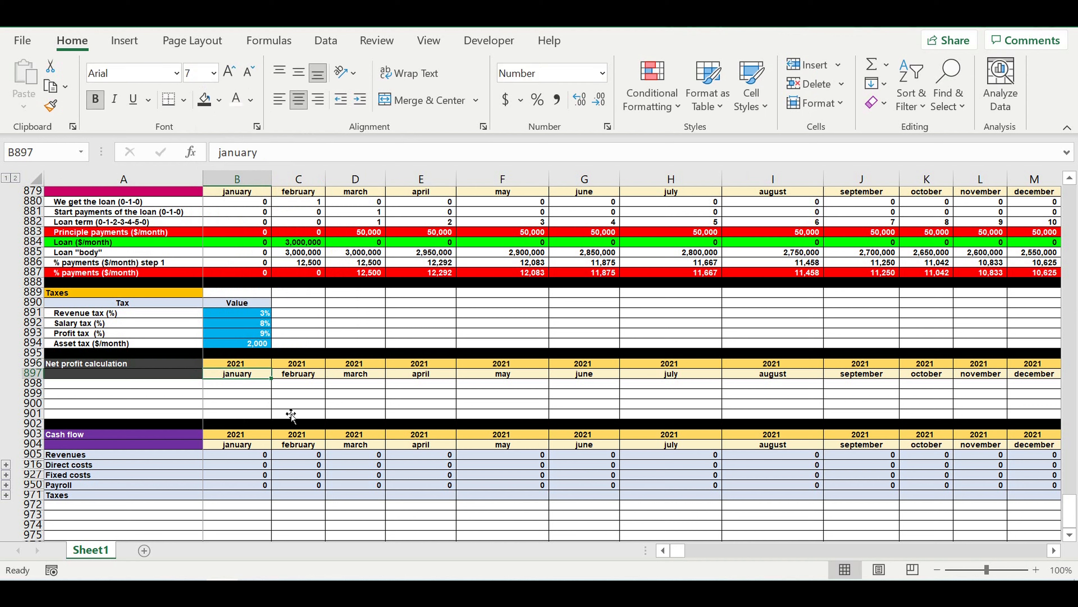
Step: Add a row label in A898 that references the Net profit calculation title in A896
click(183, 393)
click(182, 383)
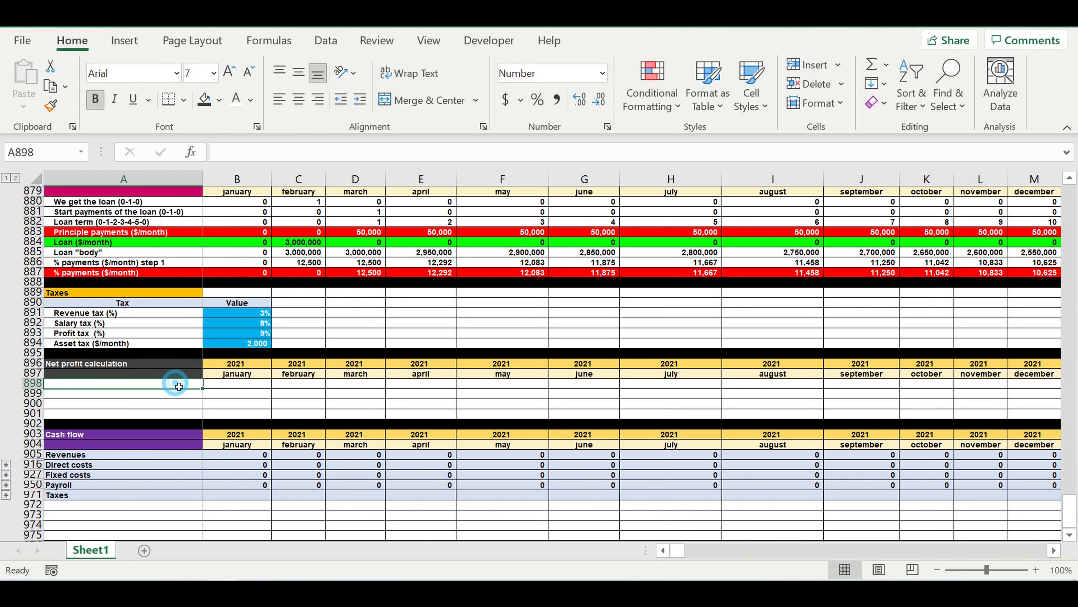
text(=)
click(126, 366)
key(Return)
Step: Delete the empty rows 899 to 901 between the Net profit calculation block and the black separator above Cash flow
drag(34, 393, 36, 410)
right_click(37, 410)
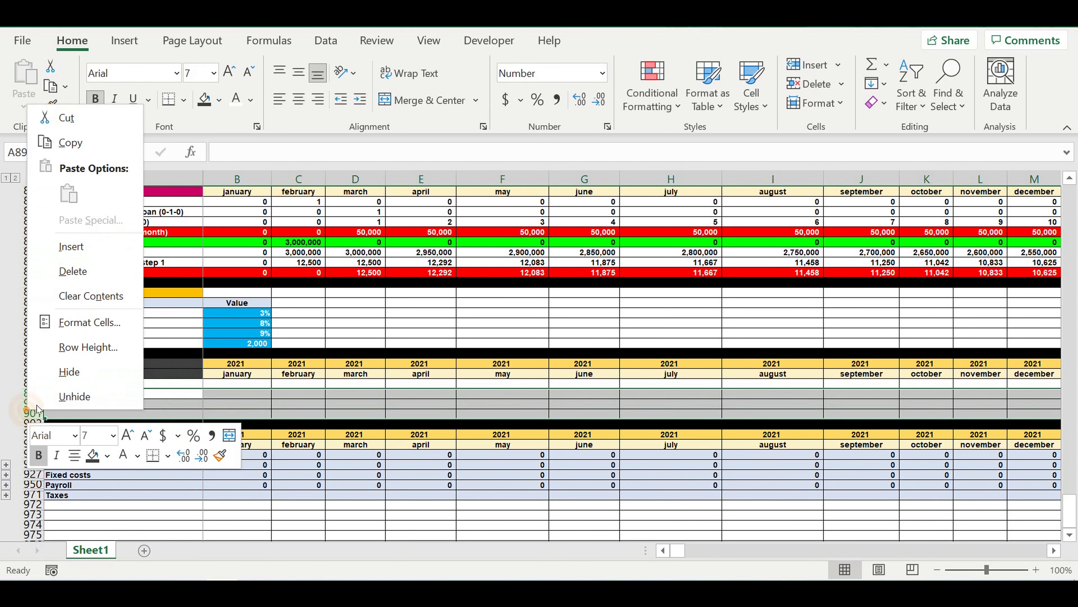
click(72, 271)
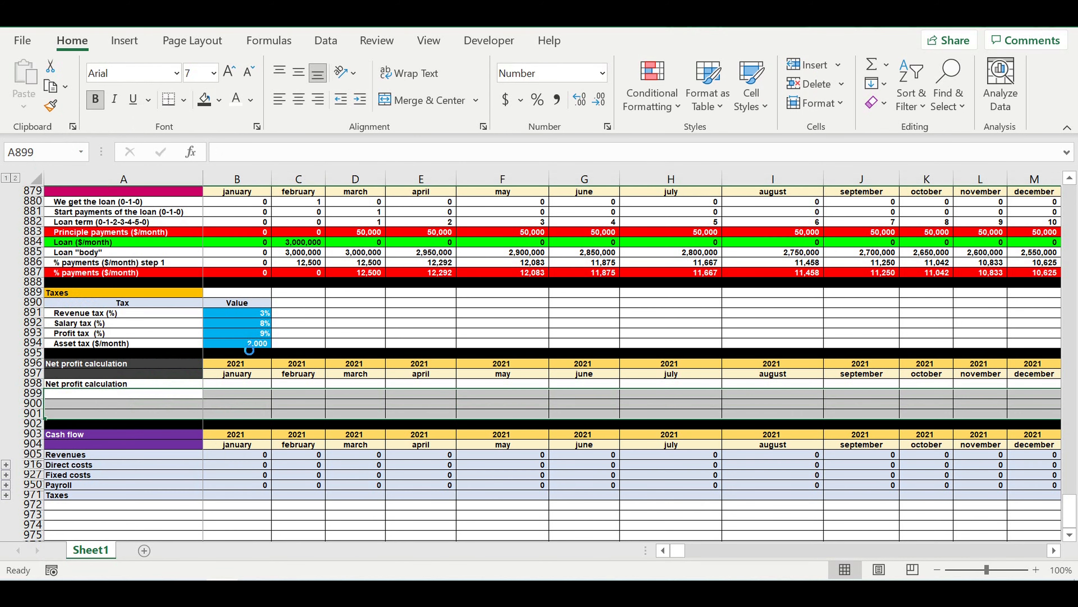
scroll(277, 376, down, 2)
click(274, 392)
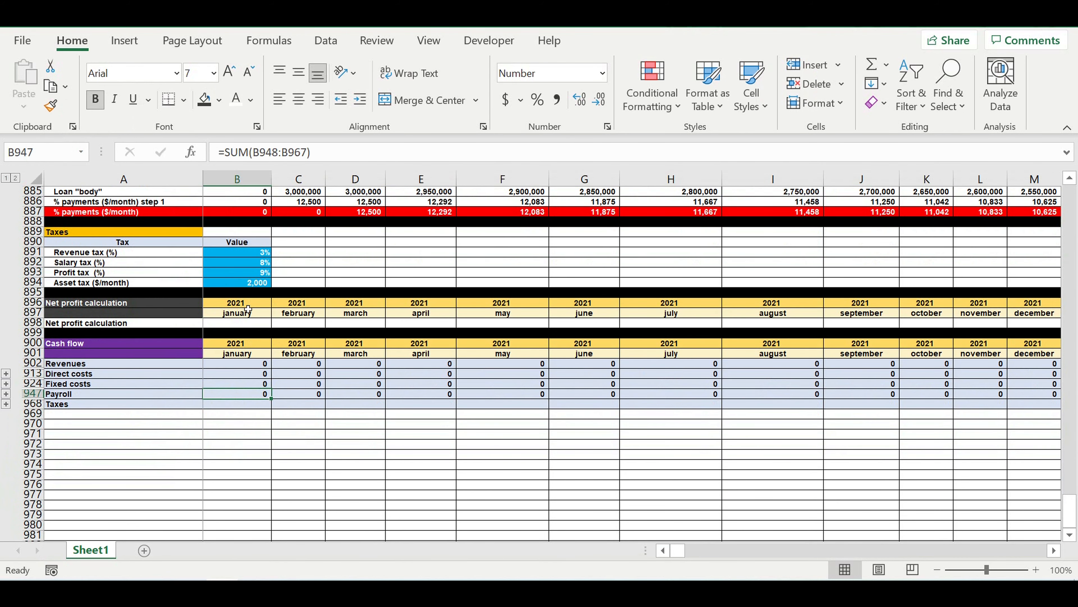
click(103, 414)
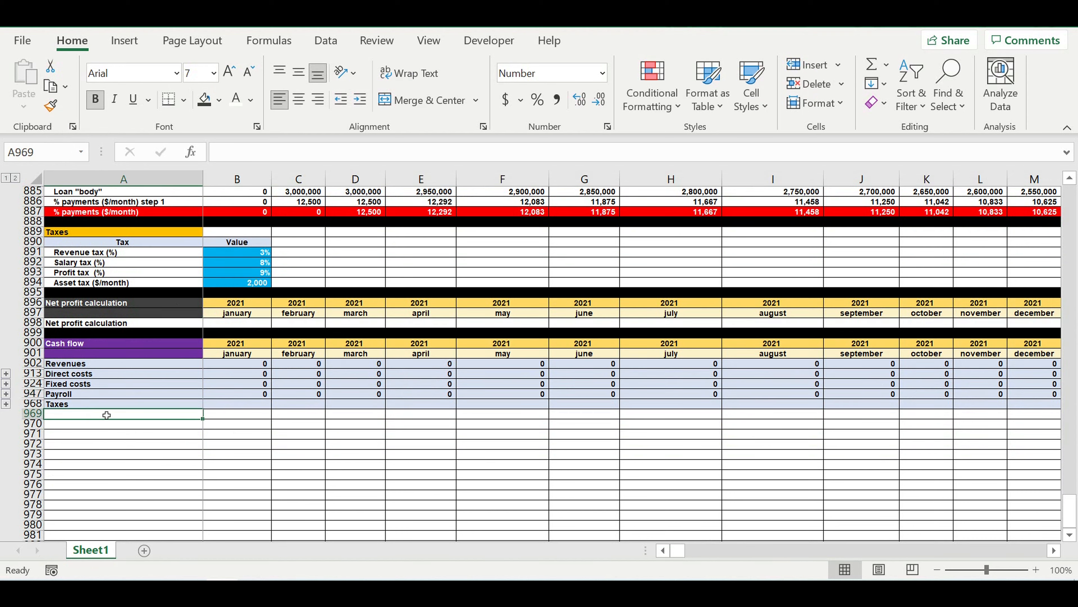
Step: Link the row labels A969:A972 under the Cash flow Taxes row to the four tax names in A891:A894
text(=)
click(83, 253)
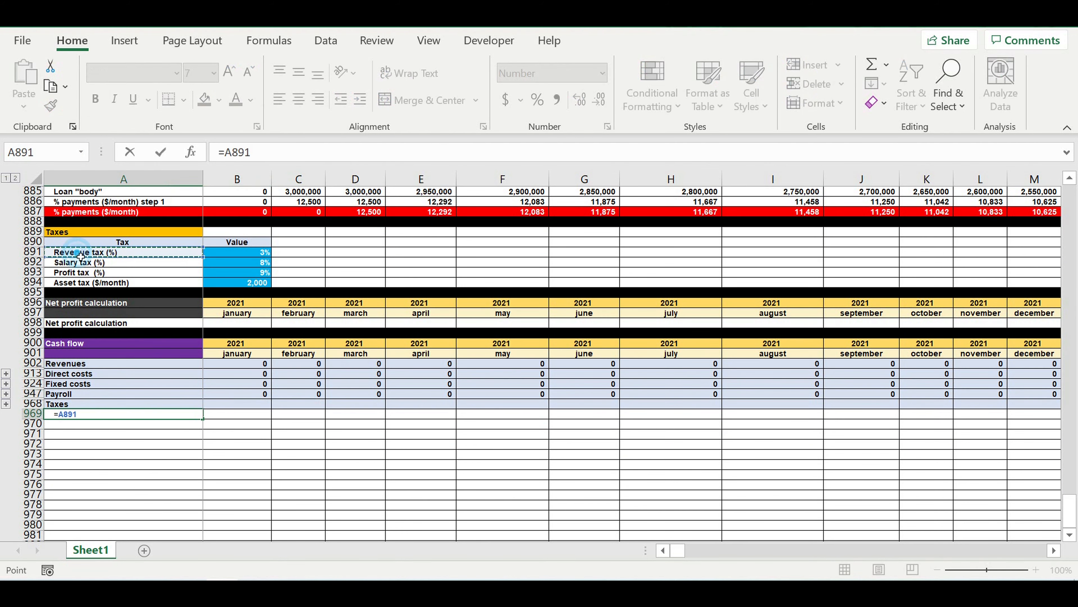
key(Return)
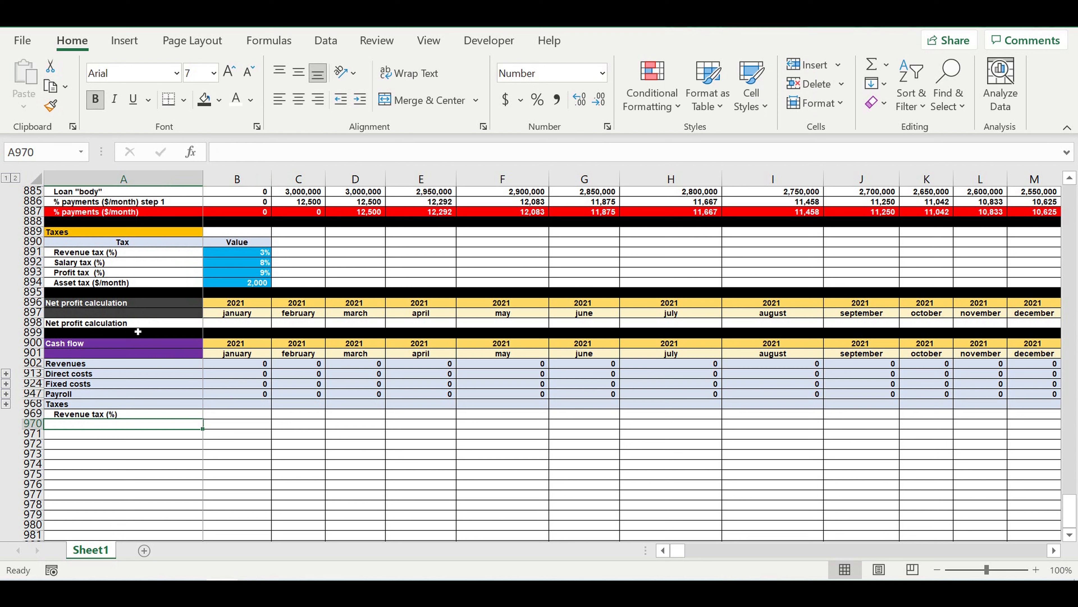
click(97, 415)
drag(207, 422, 193, 447)
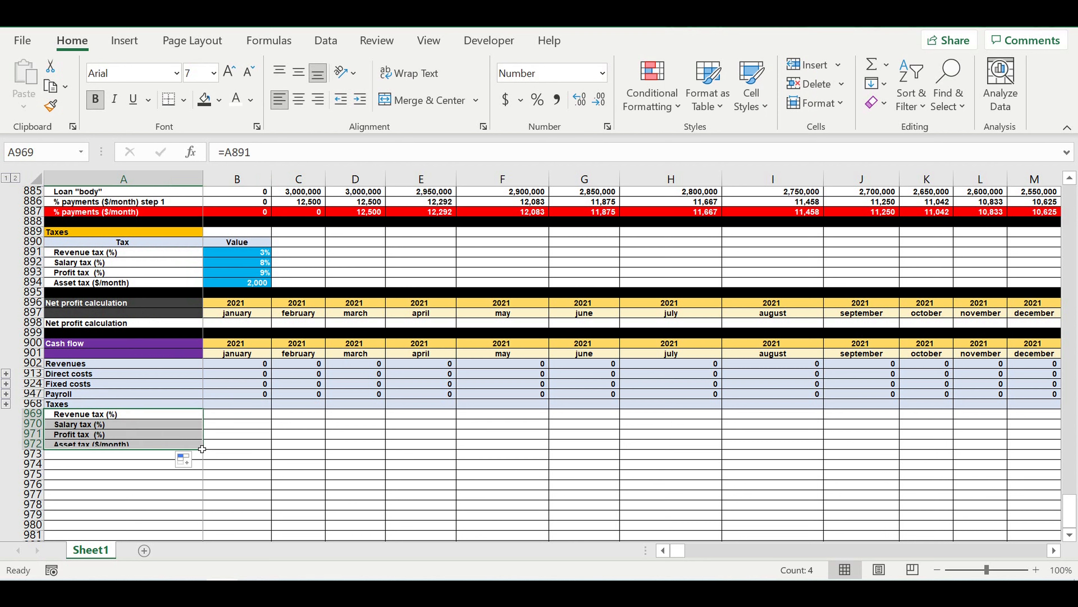
click(108, 495)
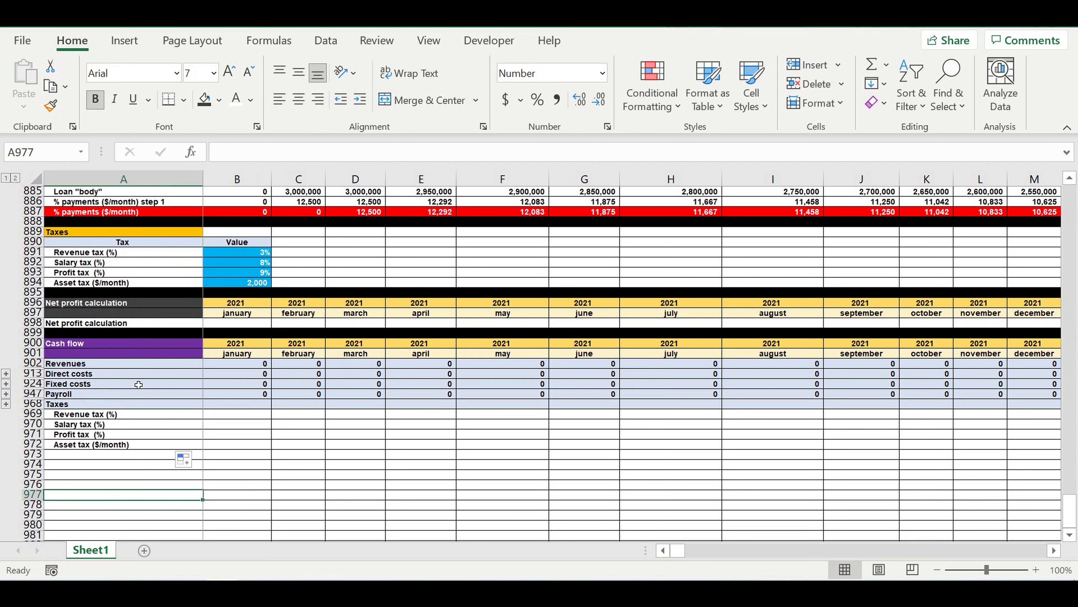
Step: Total the four January tax rows in the Cash flow Taxes cell B968 with =SUM(B969:B972)
click(240, 408)
click(872, 64)
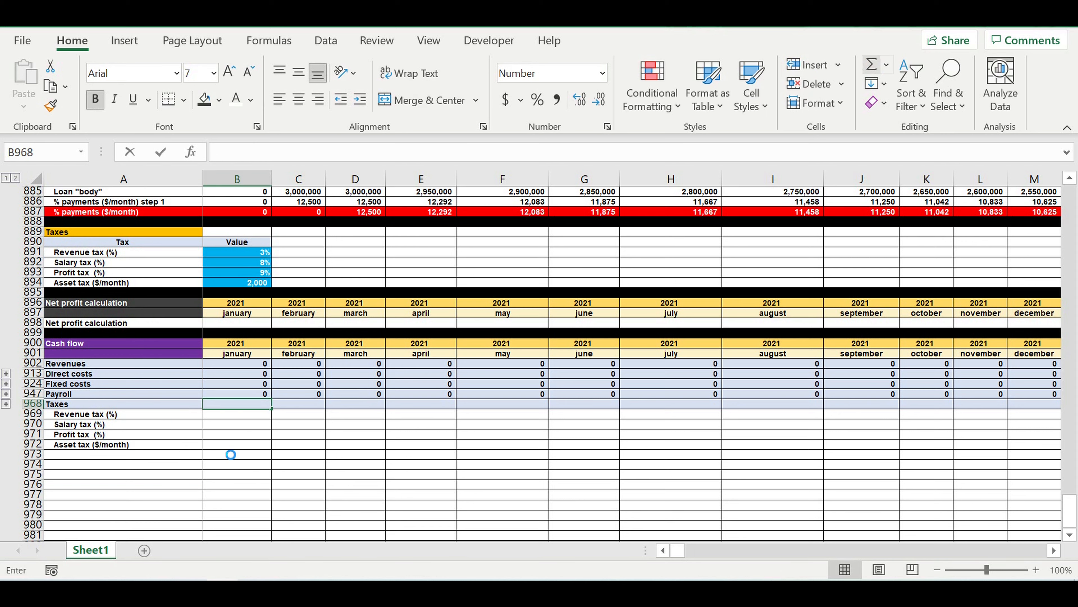
drag(224, 444, 234, 418)
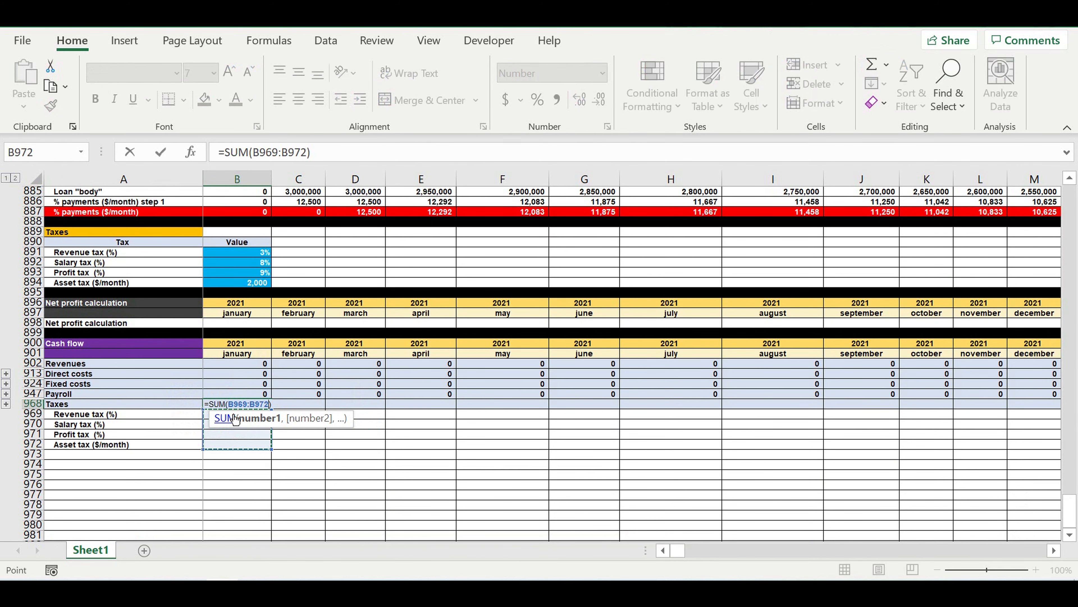
key(Return)
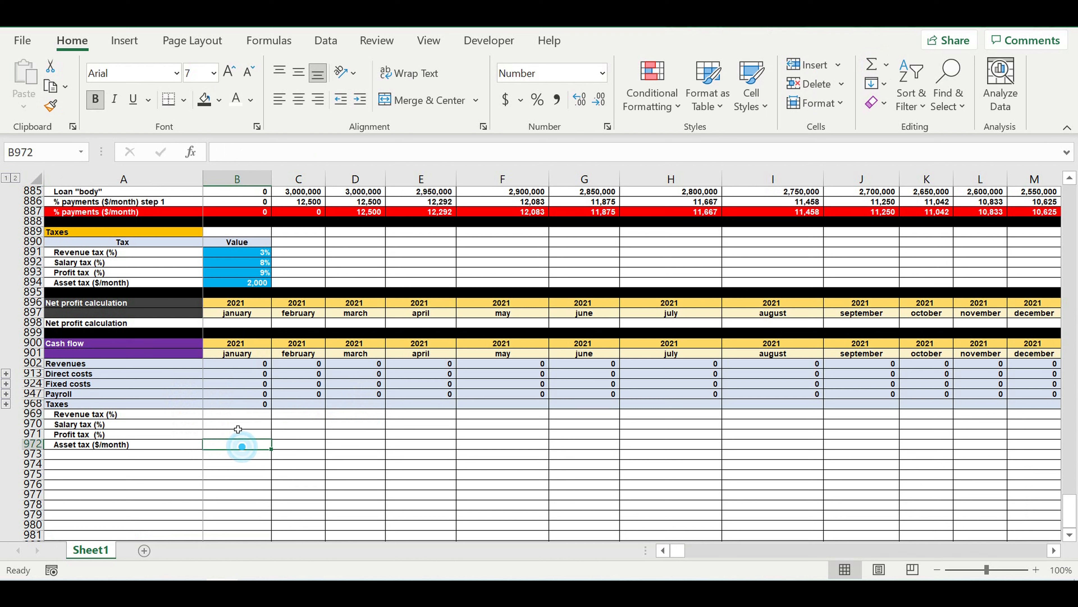
Step: Calculate January revenue tax in B969 as =B902*$B$891, multiplying revenues by the absolute revenue tax rate
text(=)
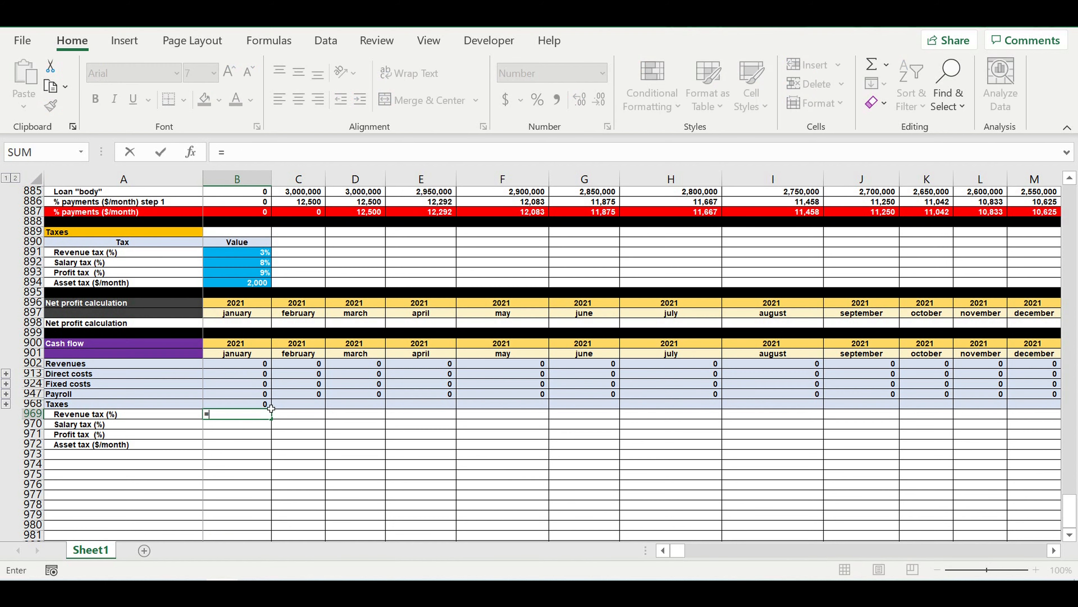
click(241, 365)
text(*)
click(229, 255)
click(256, 153)
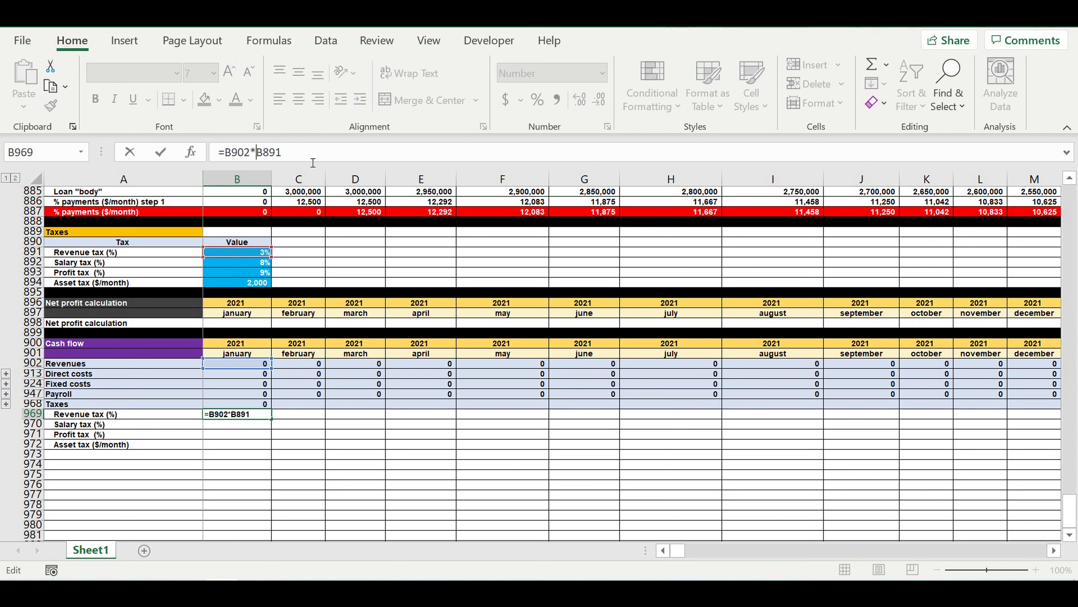
text($)
key(Right)
text($)
key(Return)
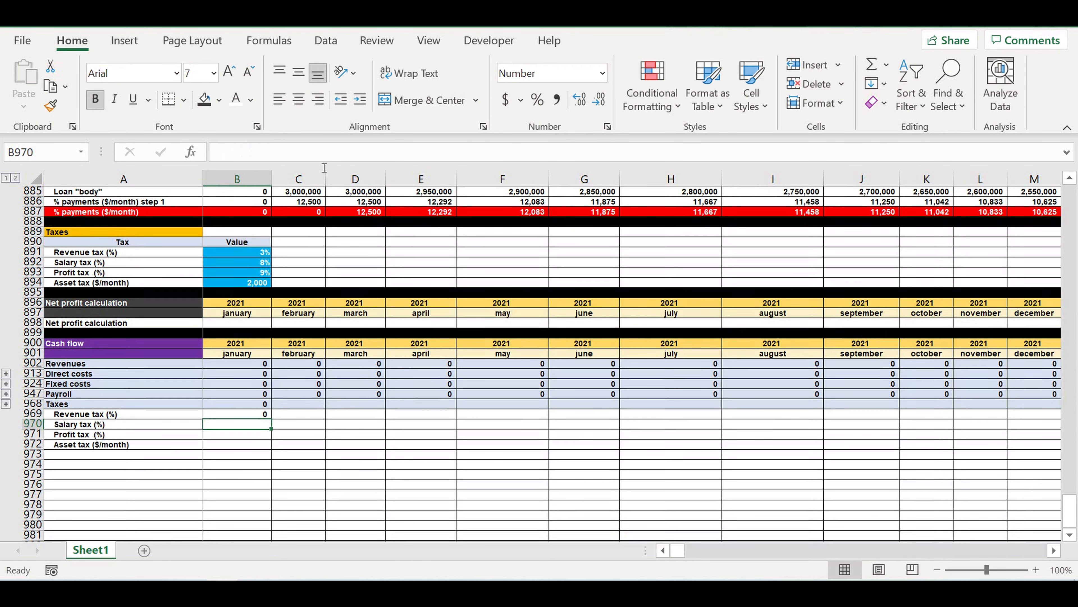
Step: Calculate January salary tax in B970 as =B947*$B$892, multiplying payroll by the absolute salary tax rate
text(=)
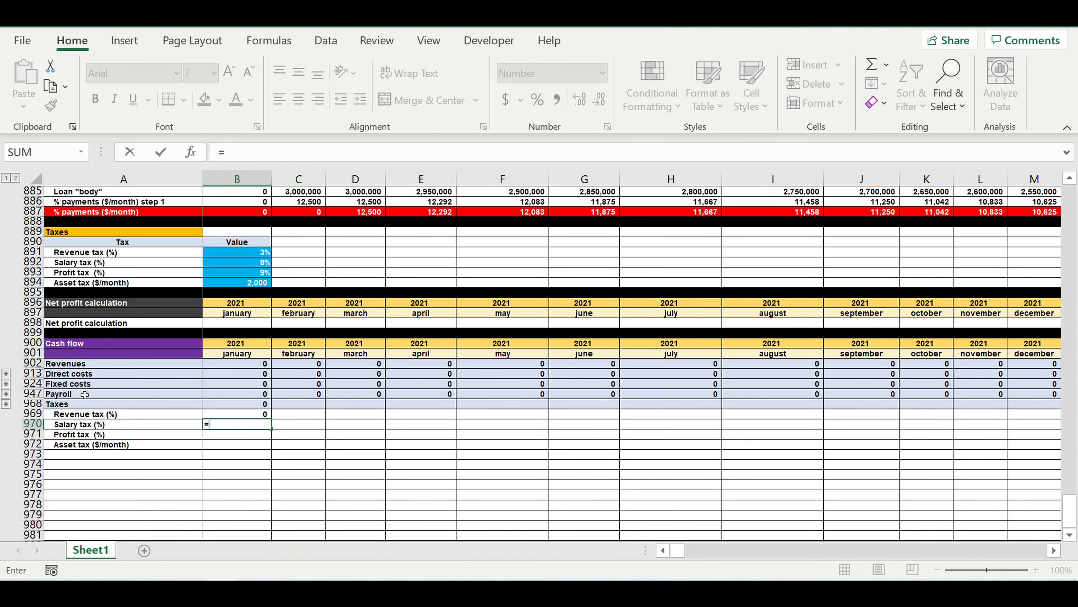
click(253, 395)
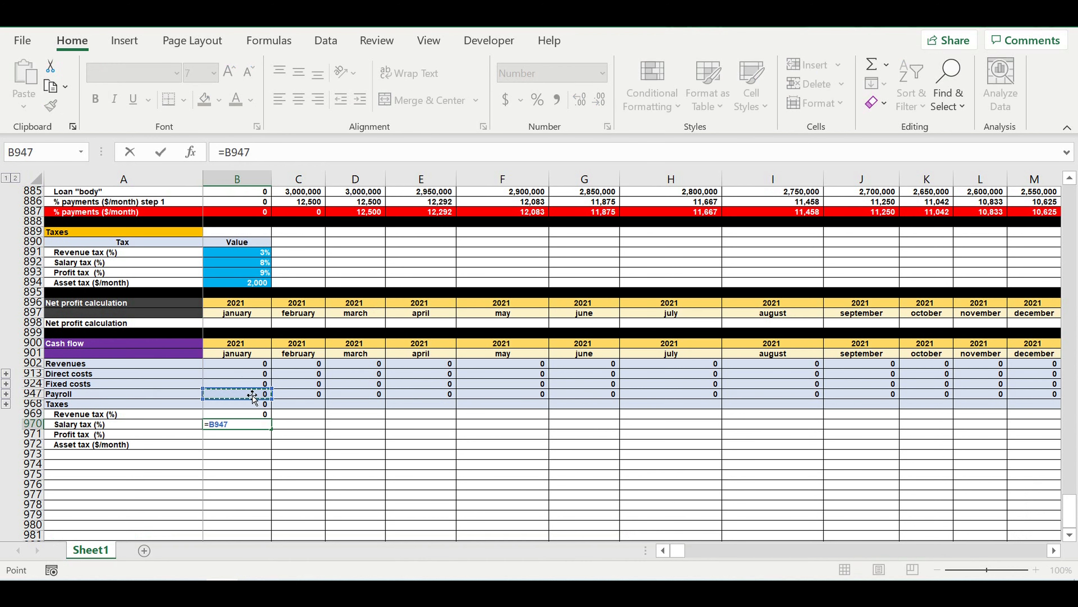
text(*)
click(237, 263)
click(256, 152)
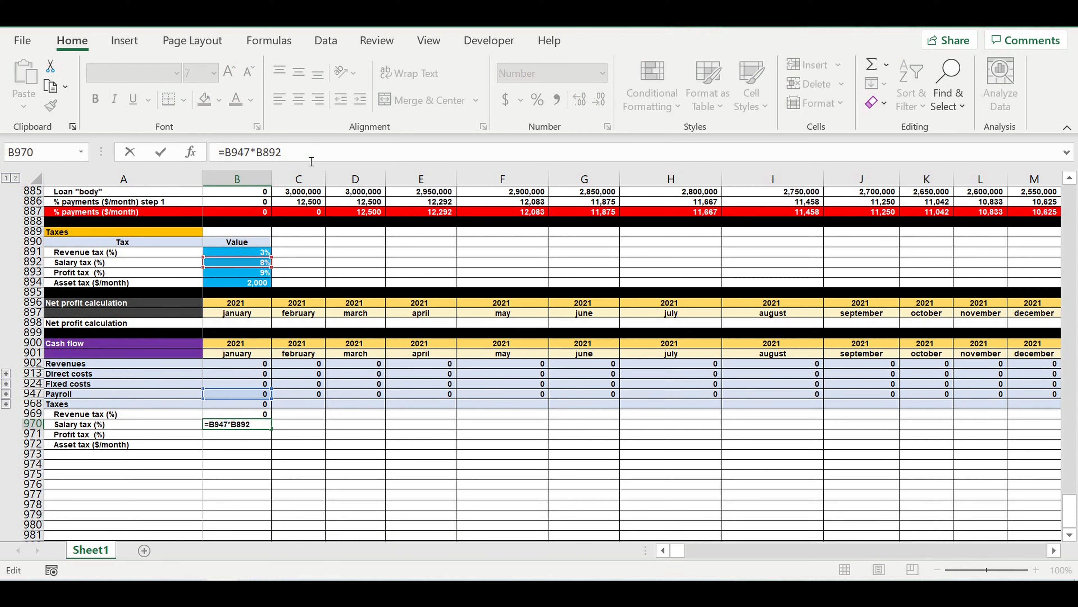
text($)
key(Right)
text($)
key(Return)
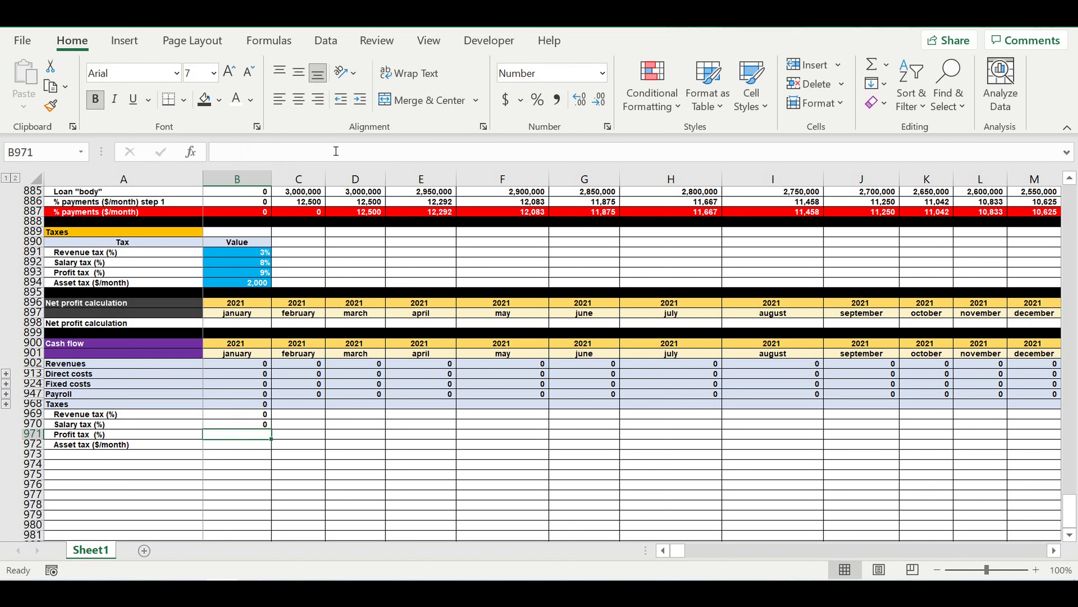
Step: Calculate January asset tax in B972 as =$B$894*B534, multiplying the monthly tax by the Operating activity (0-1-1-1) flag
click(238, 444)
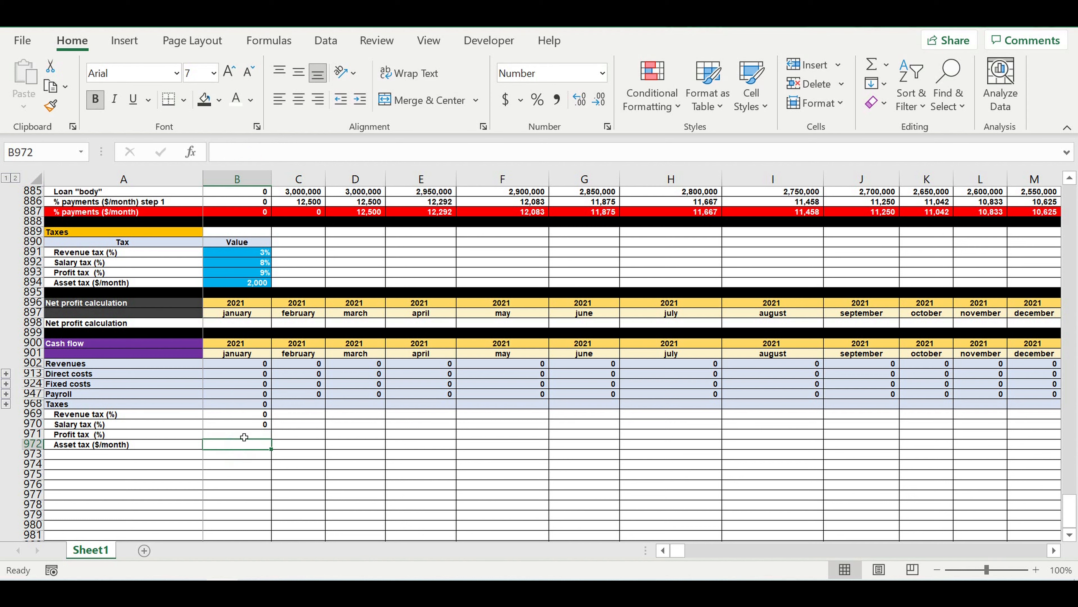
text(=)
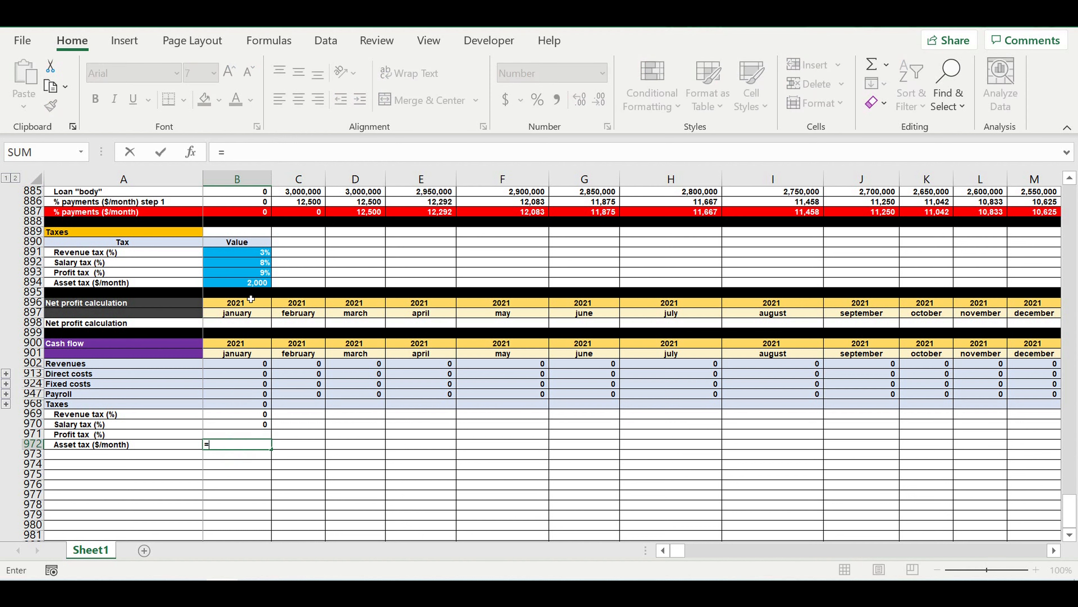
click(241, 285)
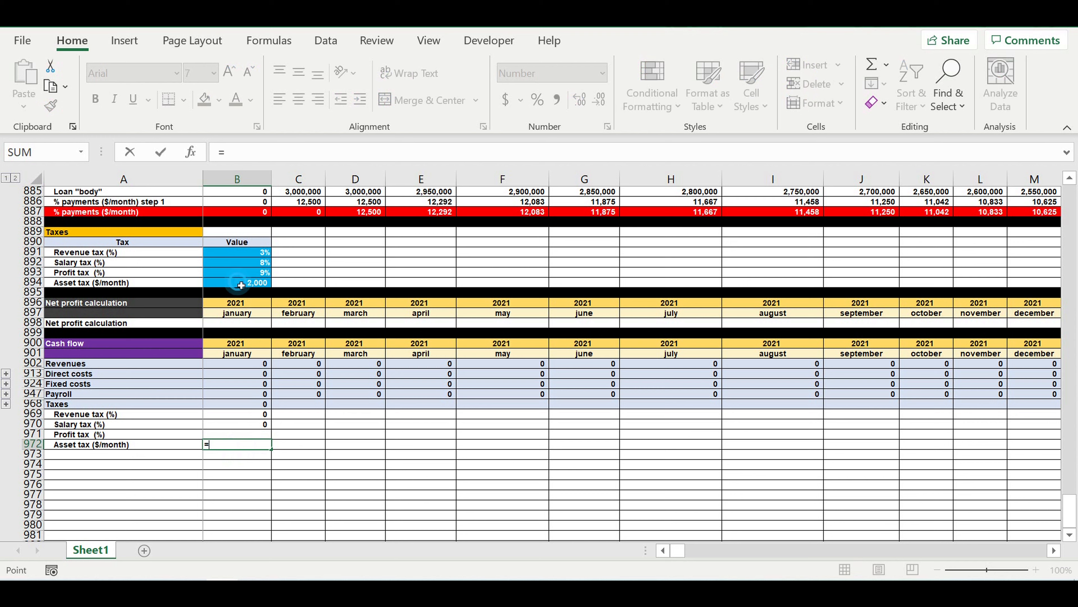
click(229, 152)
text($)
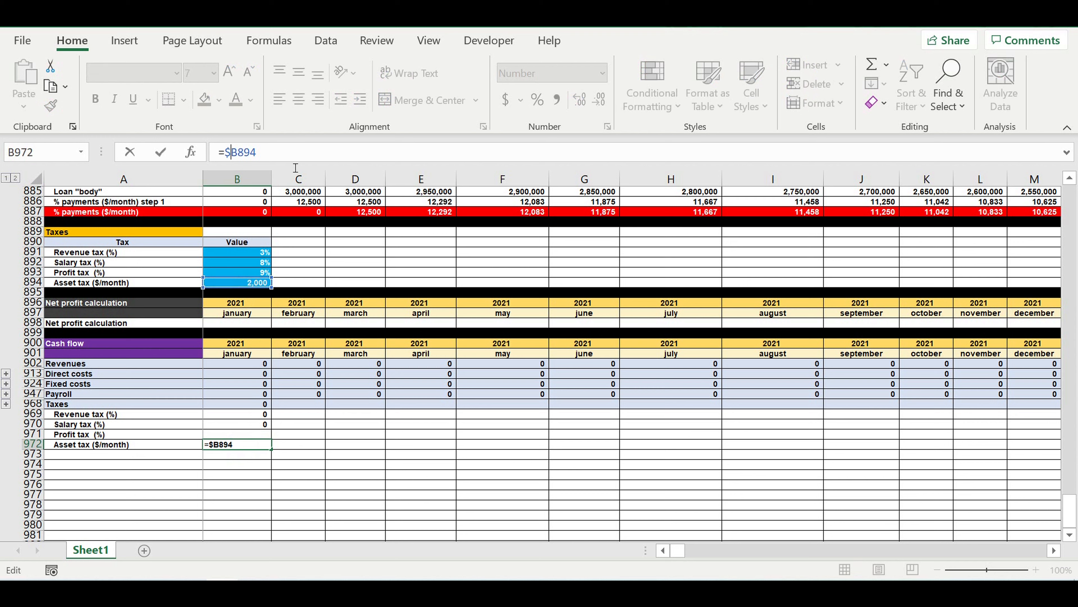
key(Right)
text($)
click(294, 154)
drag(1070, 505, 1065, 378)
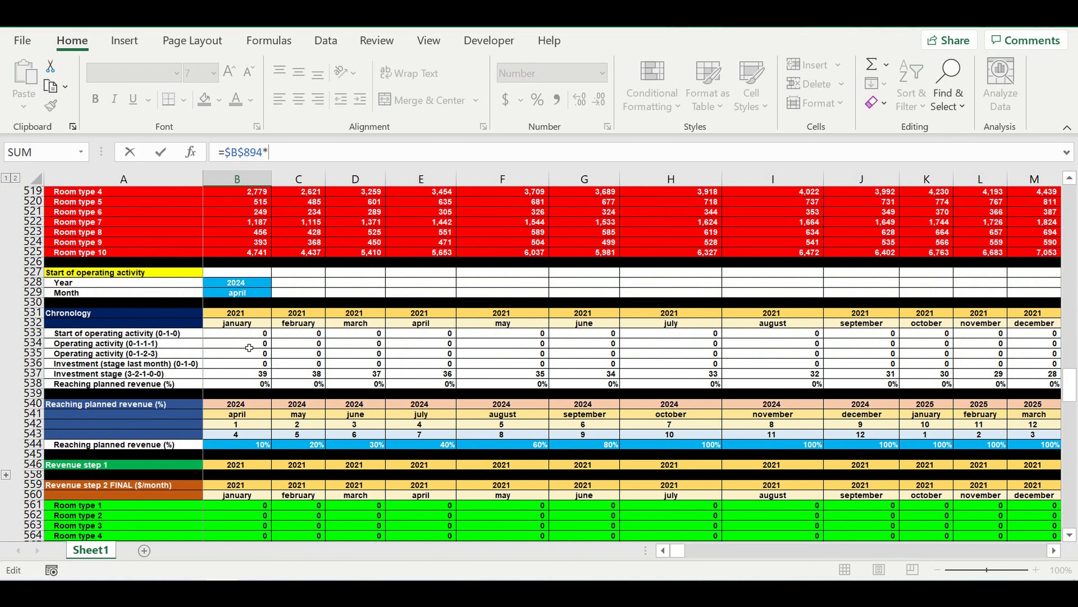
click(224, 346)
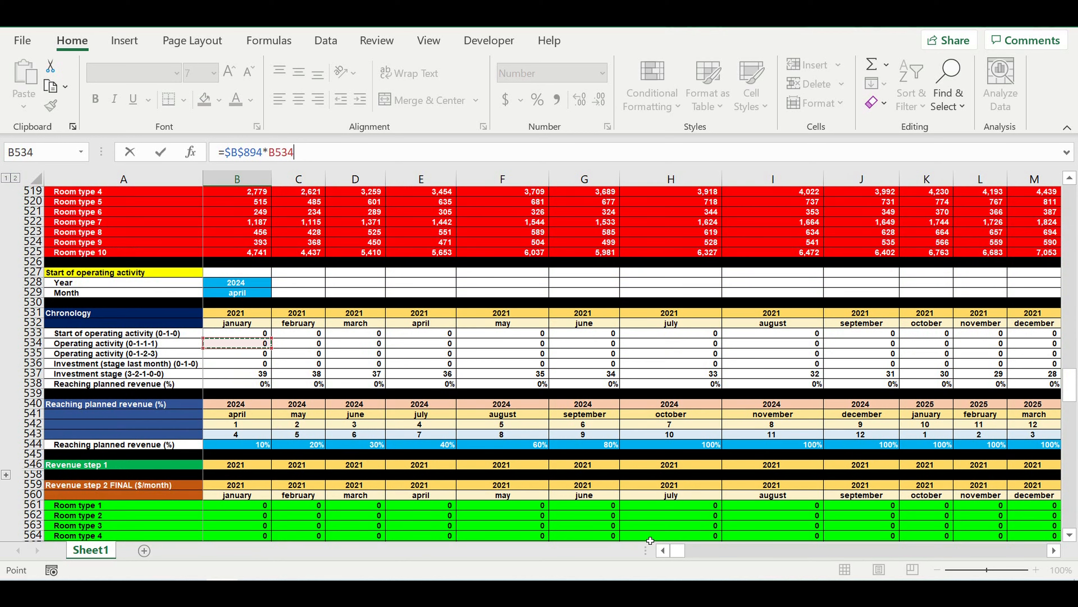
drag(677, 550, 703, 550)
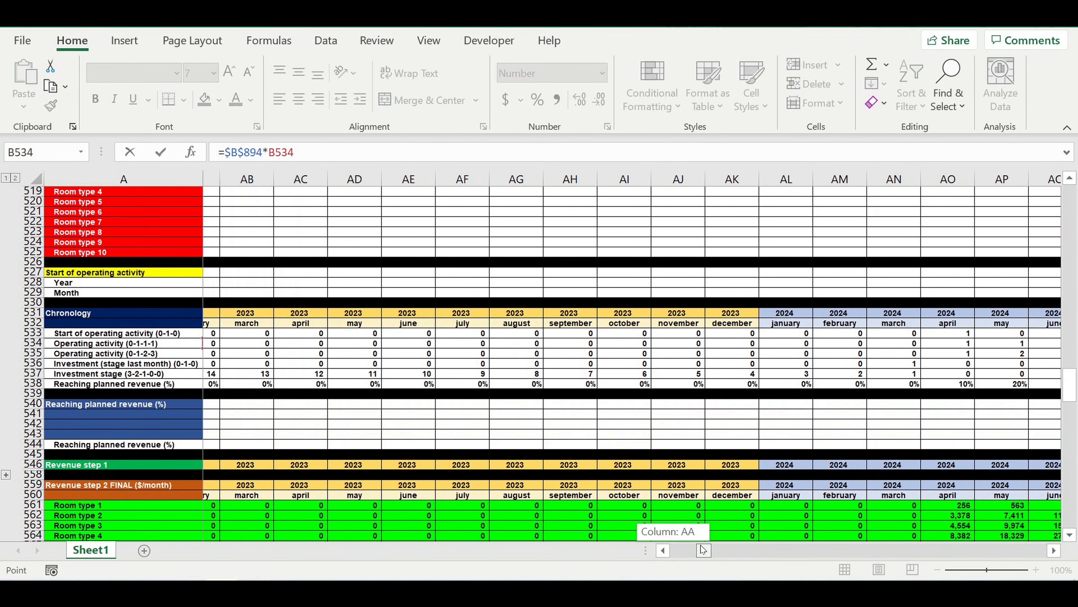
drag(683, 550, 599, 541)
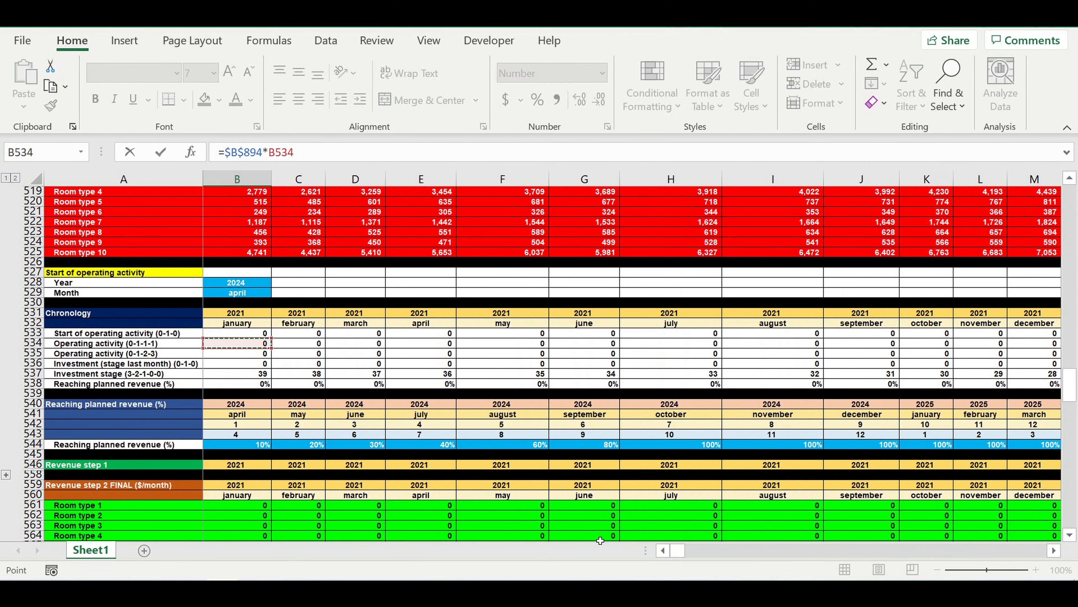
key(Return)
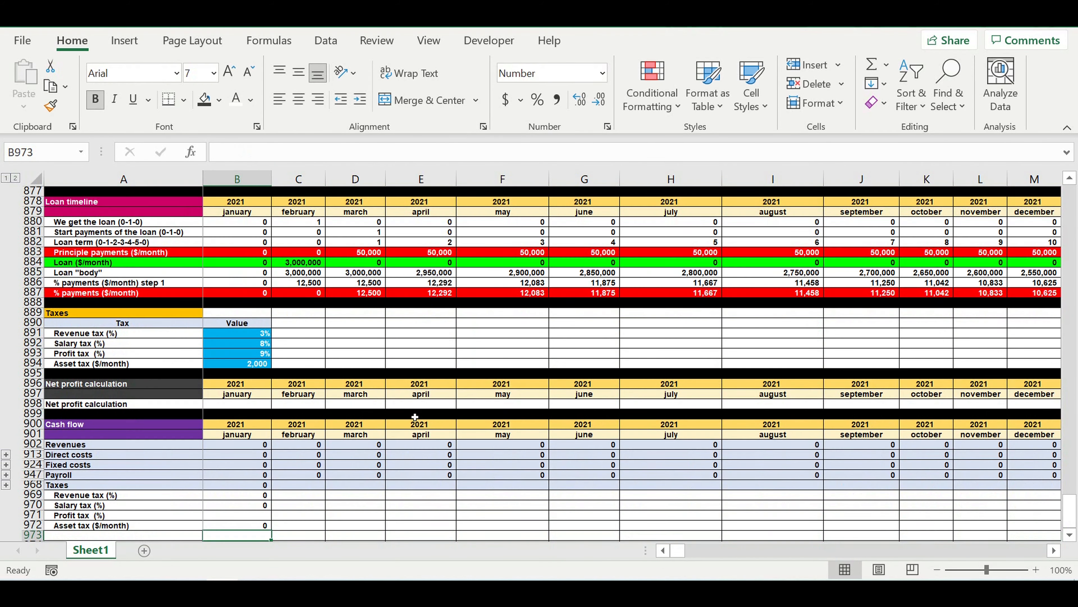
Step: Copy the January tax formulas in B968:B972 across all months through December 2030 in column DQ
scroll(417, 420, down, 3)
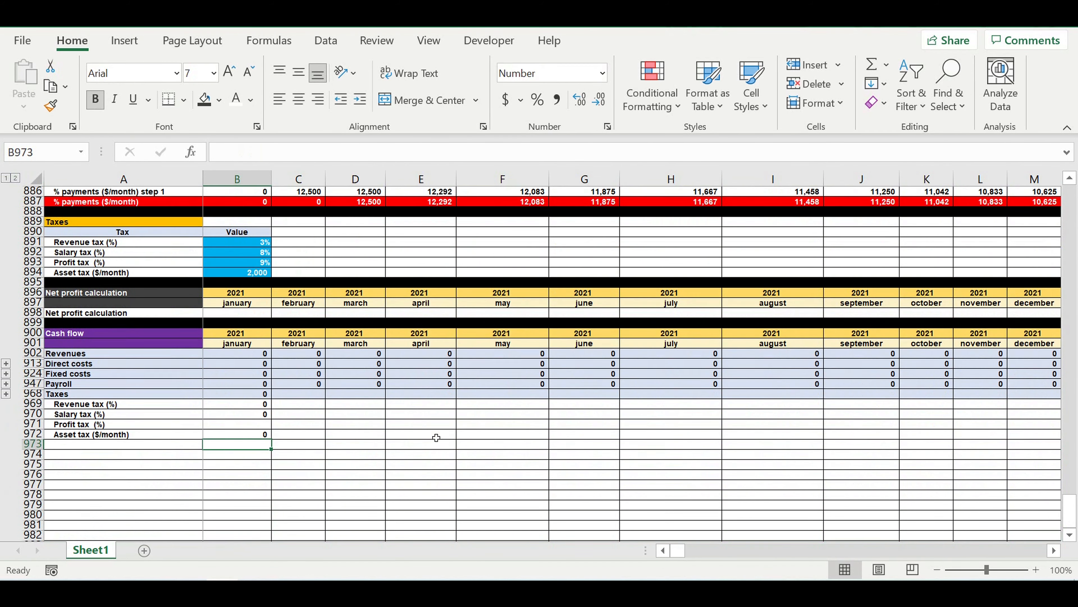
click(237, 397)
mouse_move(237, 396)
mouse_down()
mouse_move(238, 435)
mouse_move(263, 437)
mouse_move(934, 437)
mouse_move(1006, 424)
mouse_move(971, 416)
mouse_up()
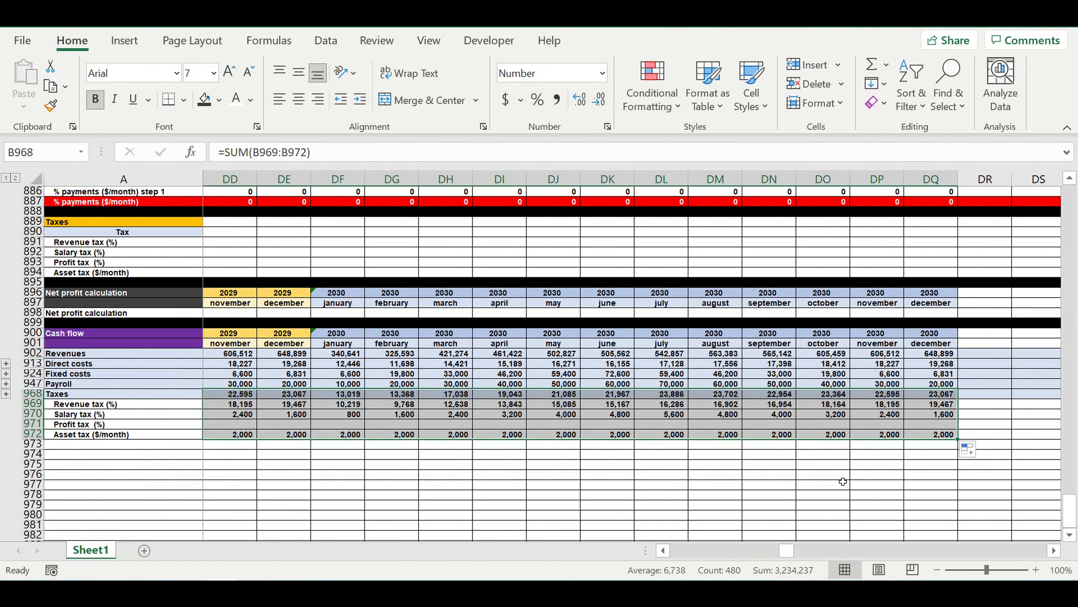
click(844, 485)
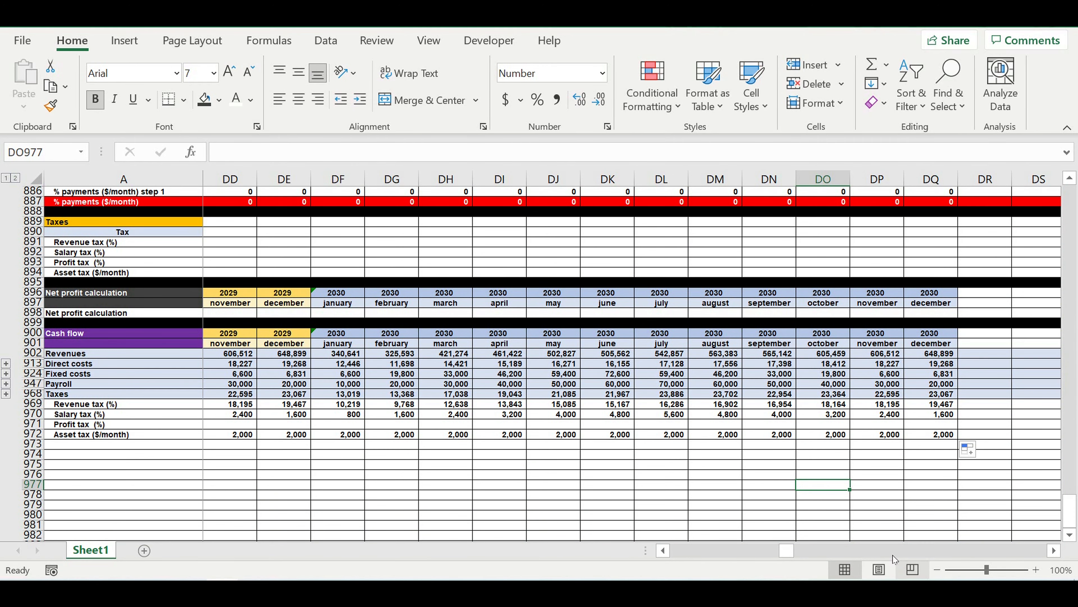
drag(788, 551, 475, 558)
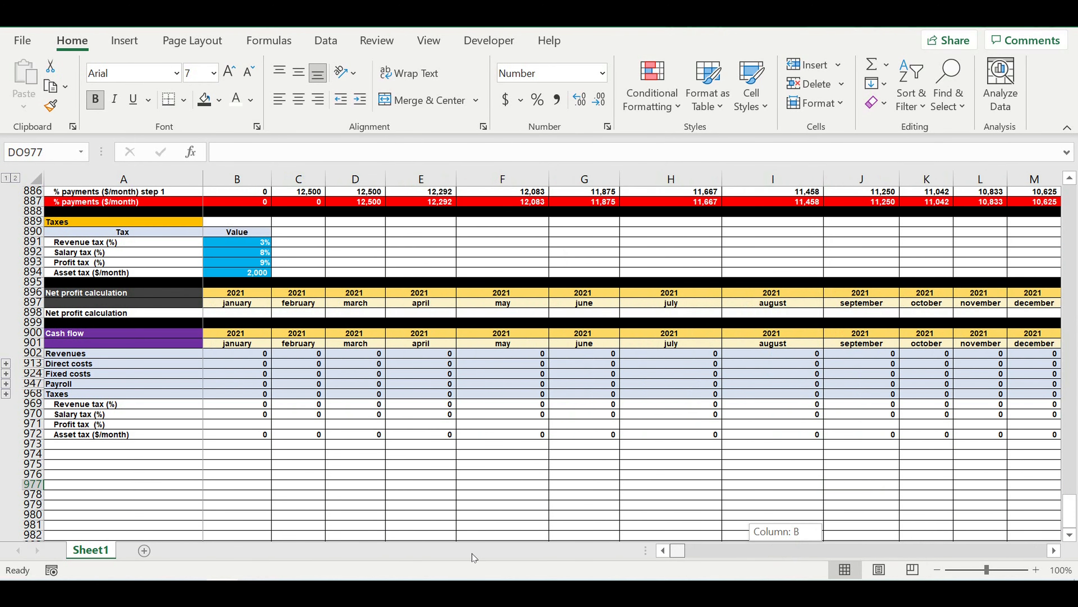
Step: Enter the row label "Result from operating activity" in A973, directly below the Asset tax row
click(156, 466)
click(75, 444)
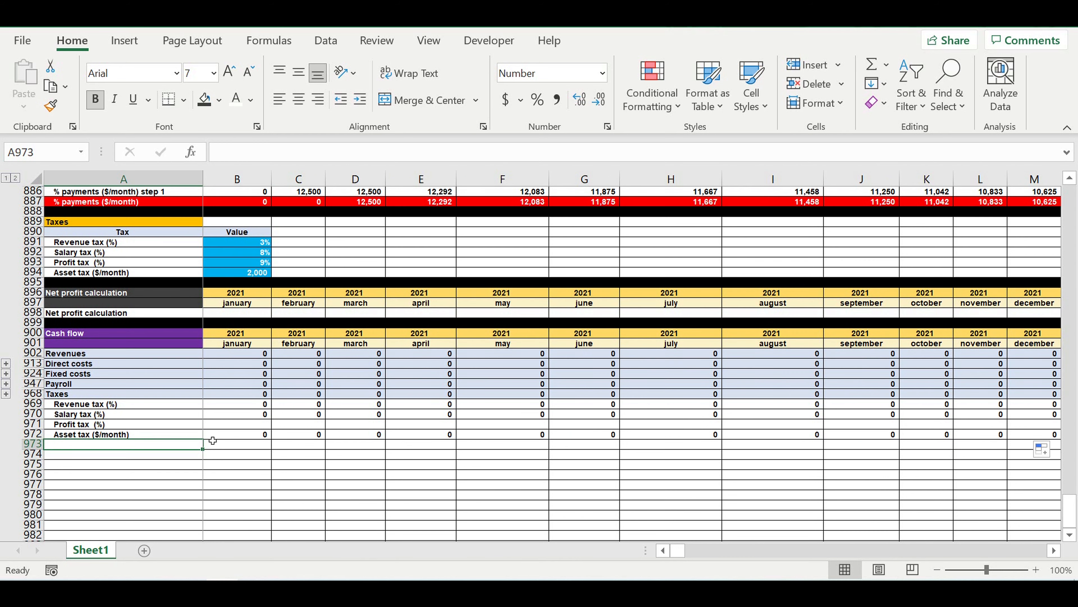
text(Result )
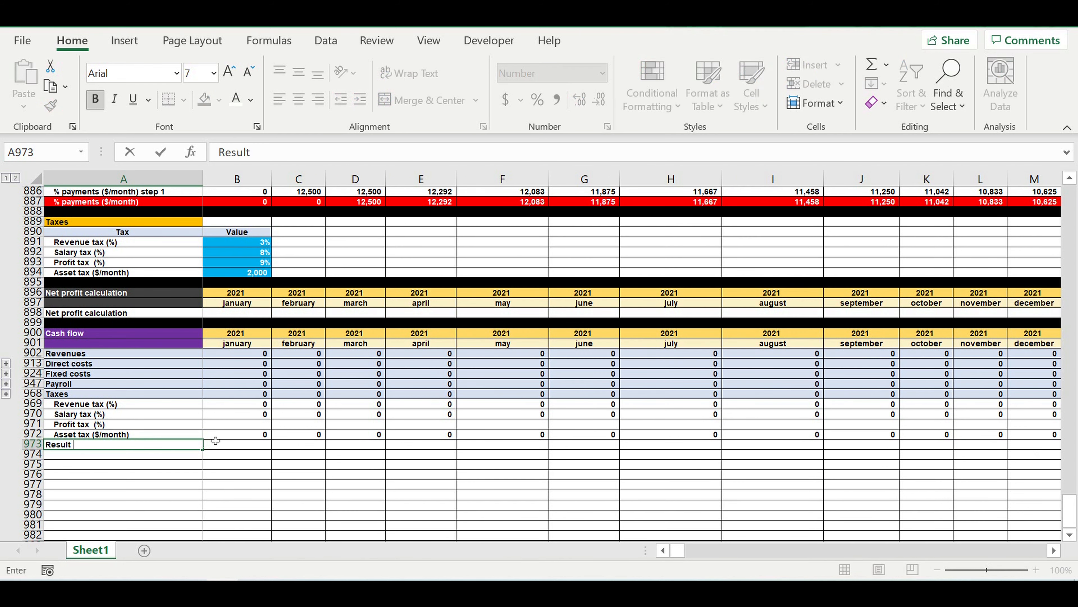
text(from operating activity)
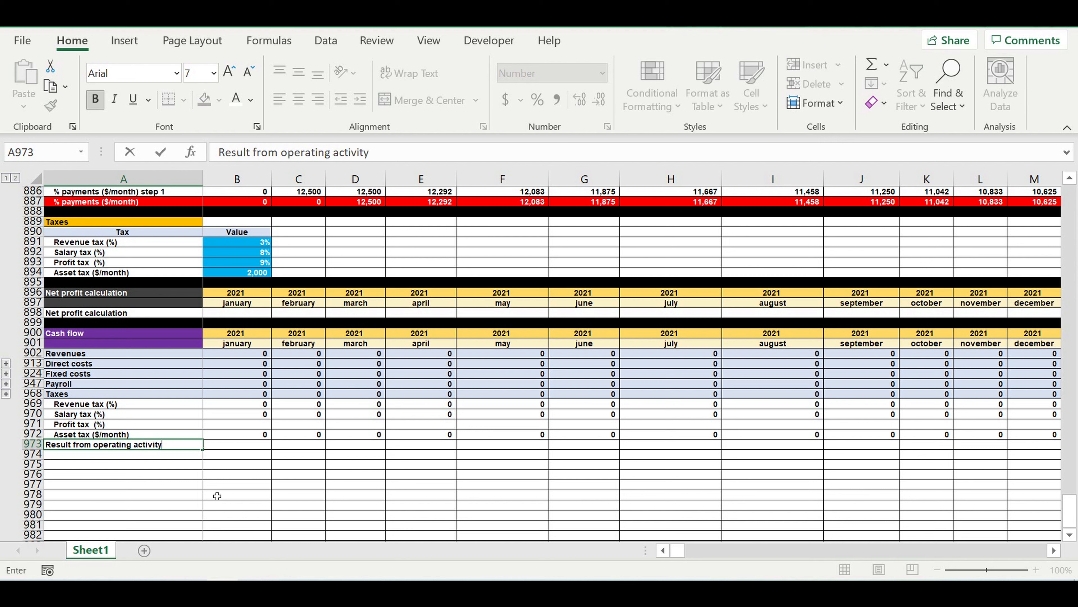
click(217, 495)
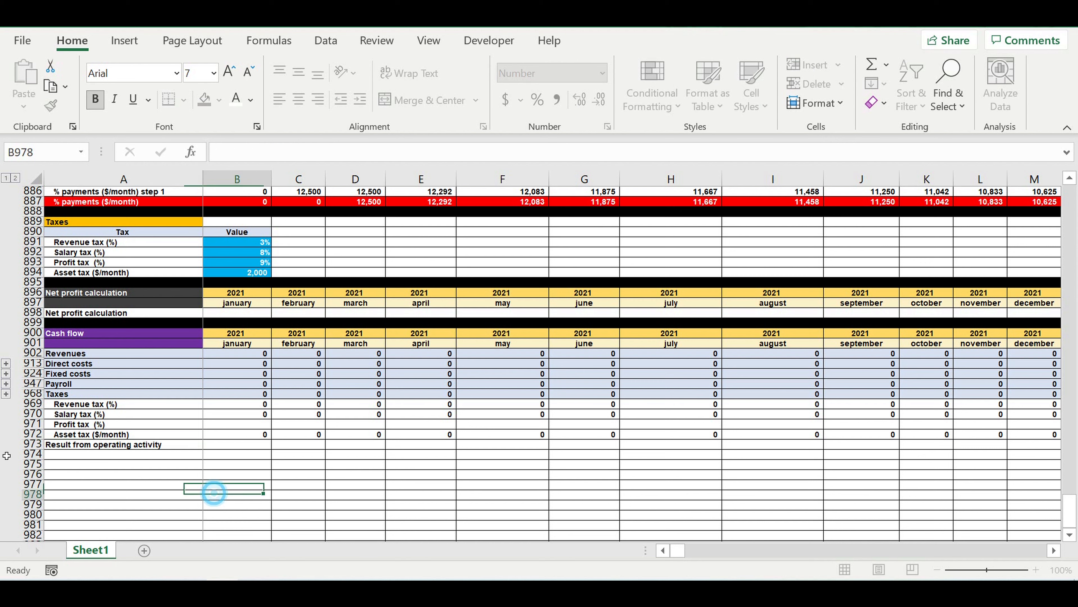
Step: Fill the entire Result from operating activity row 973 with yellow
click(34, 444)
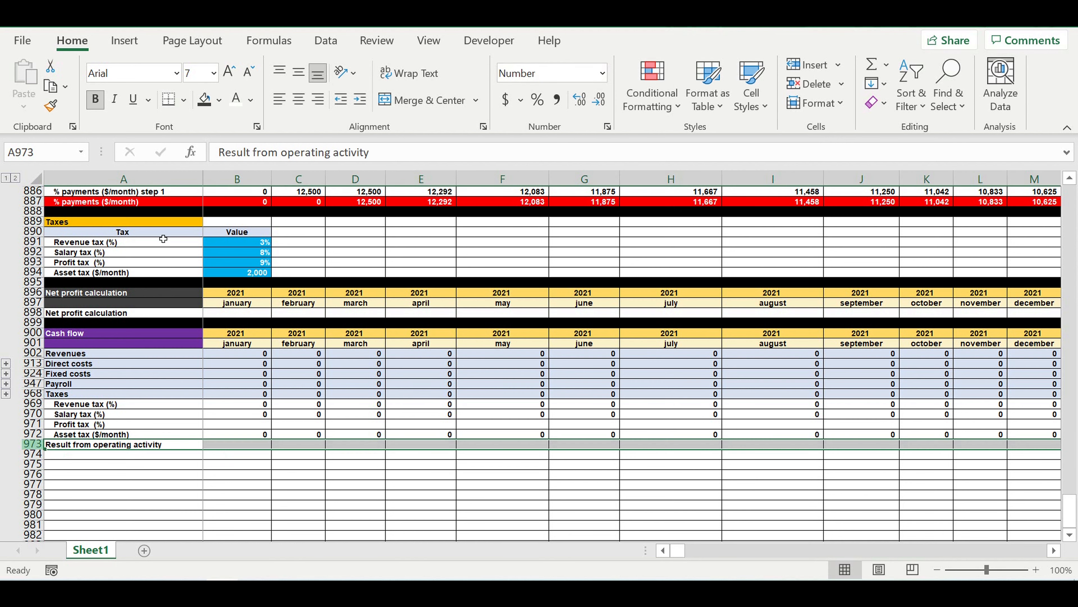
click(220, 100)
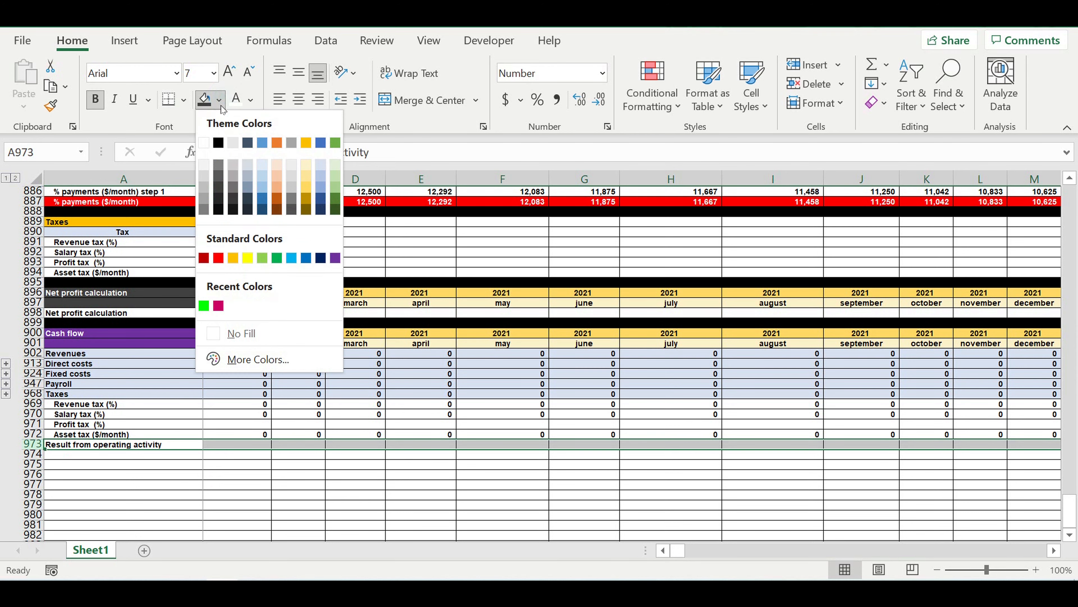
click(248, 258)
click(359, 384)
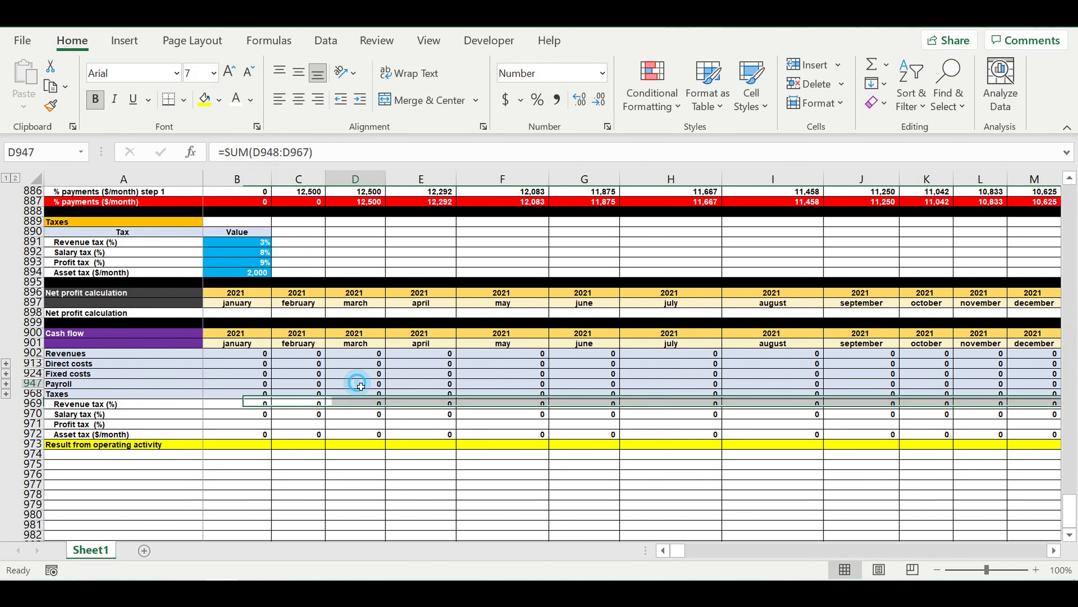
Step: Calculate January's result from operating activity in B973 as =B902-B913-B924-B947-B968
click(248, 444)
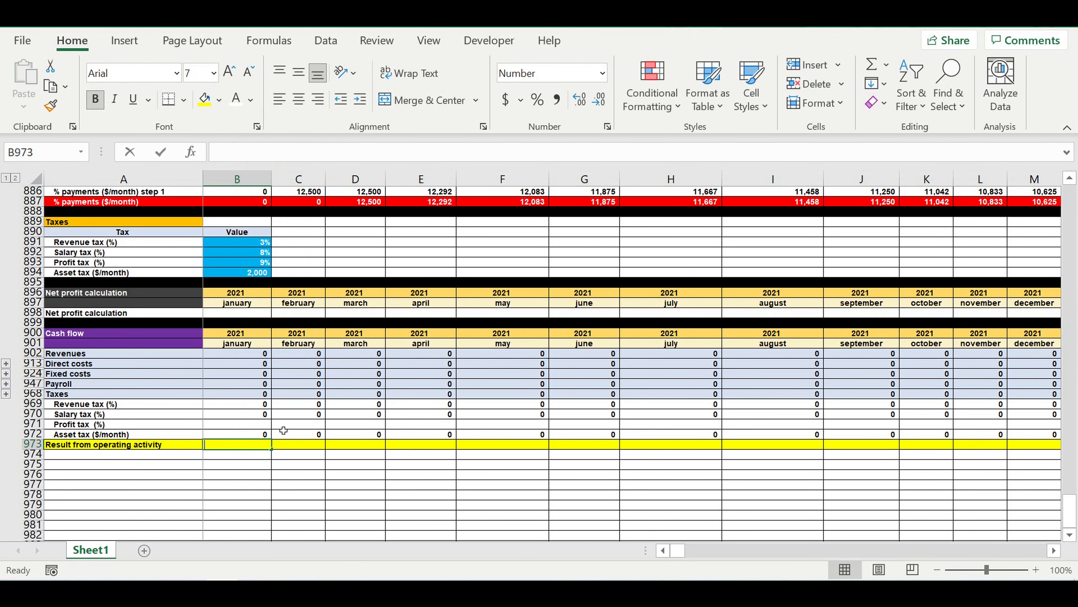
text(=)
click(237, 358)
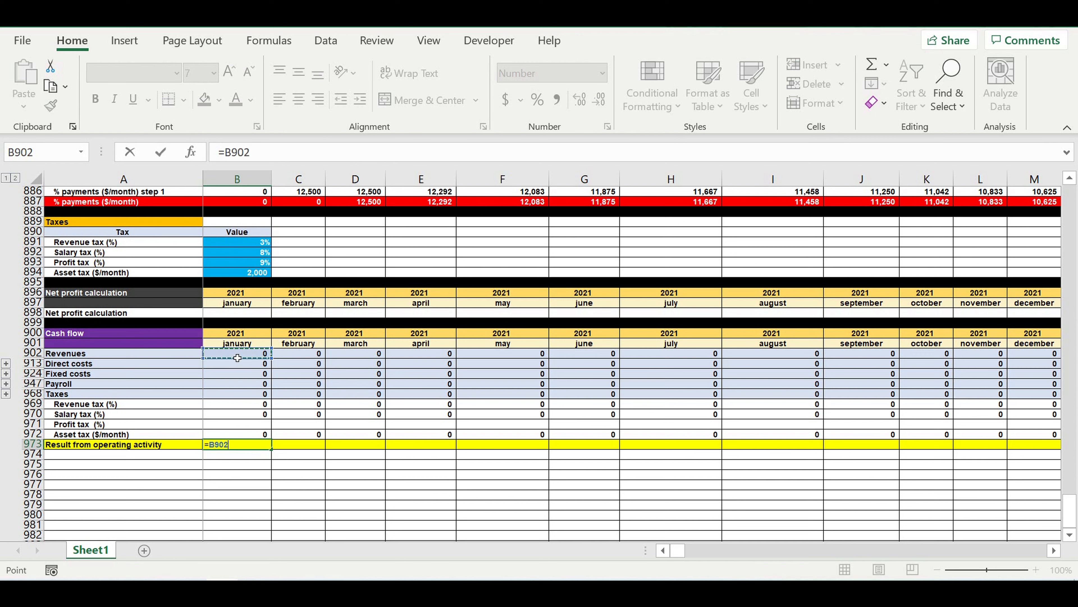
text(-)
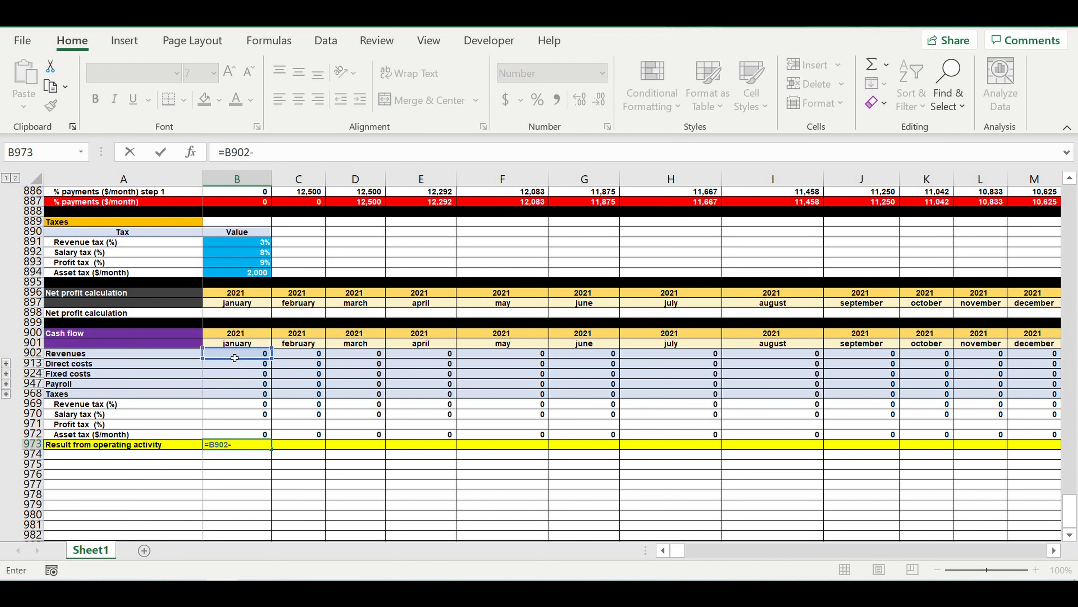
click(231, 366)
text(-)
click(224, 375)
text(-)
click(225, 384)
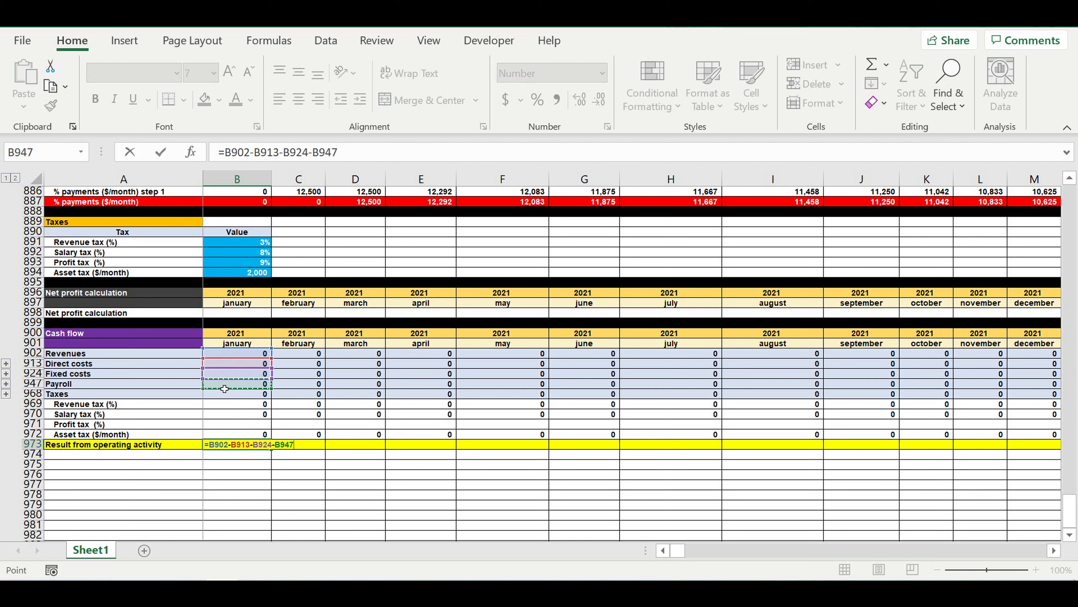
text(-)
click(224, 395)
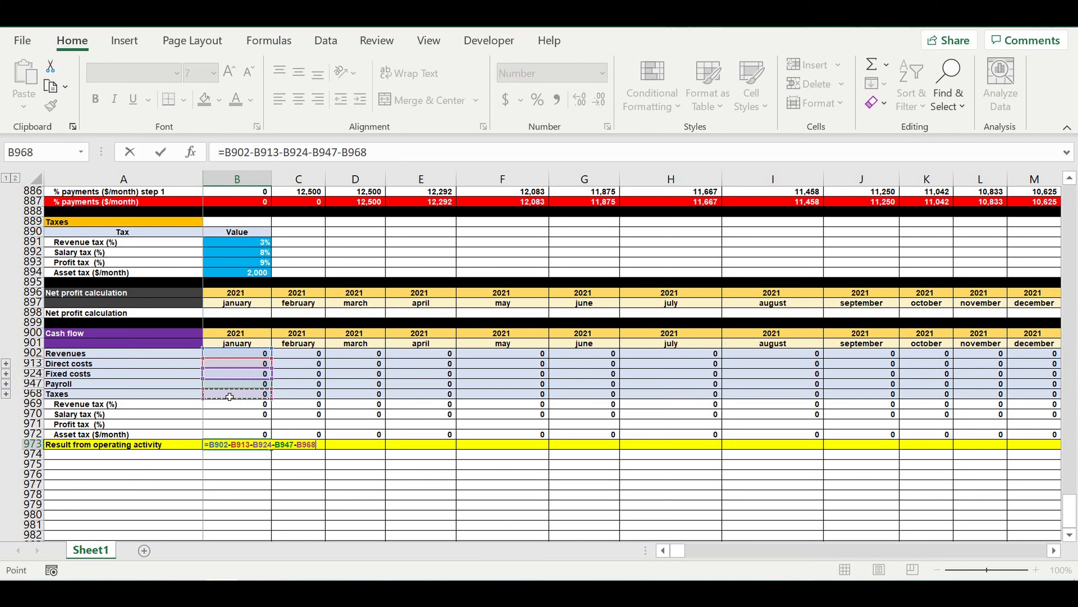
key(Return)
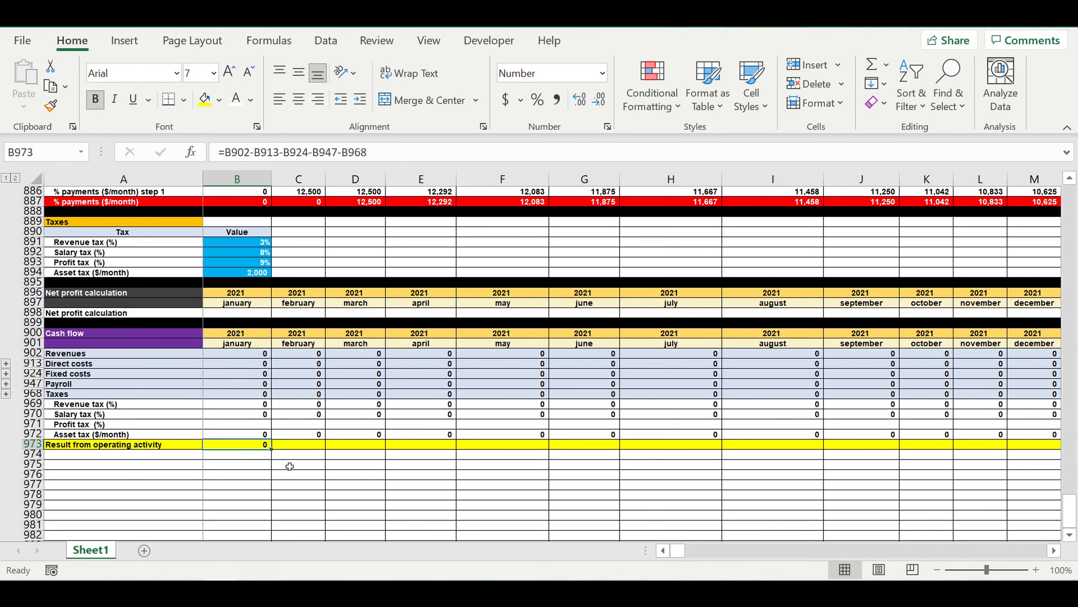
Step: Copy the January result formula in B973 across all months through December 2030 in column DQ
drag(272, 450, 933, 455)
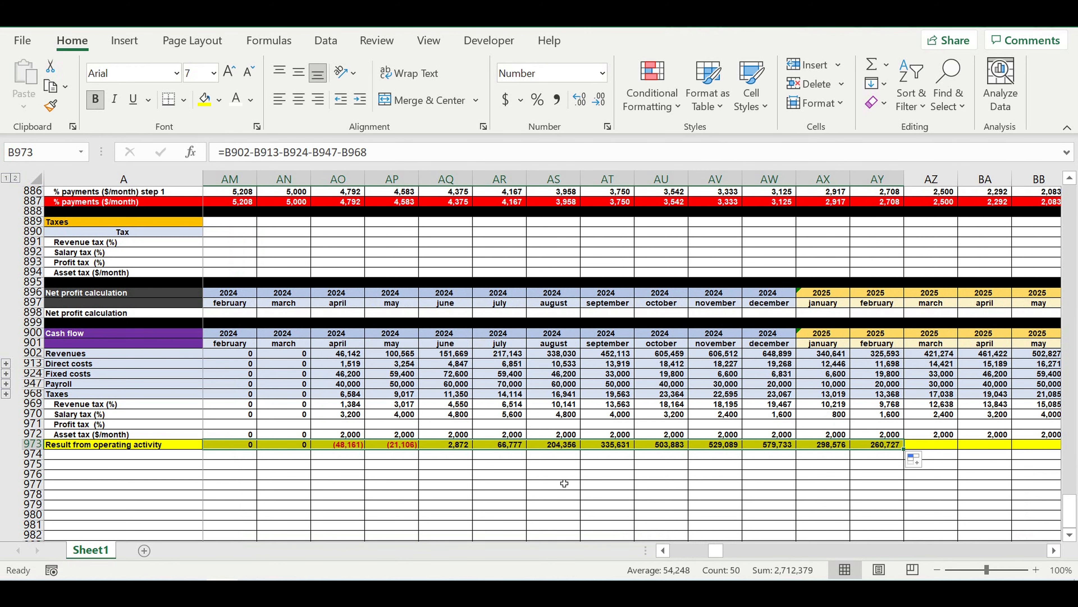
click(547, 474)
click(452, 449)
drag(472, 449, 972, 446)
click(650, 485)
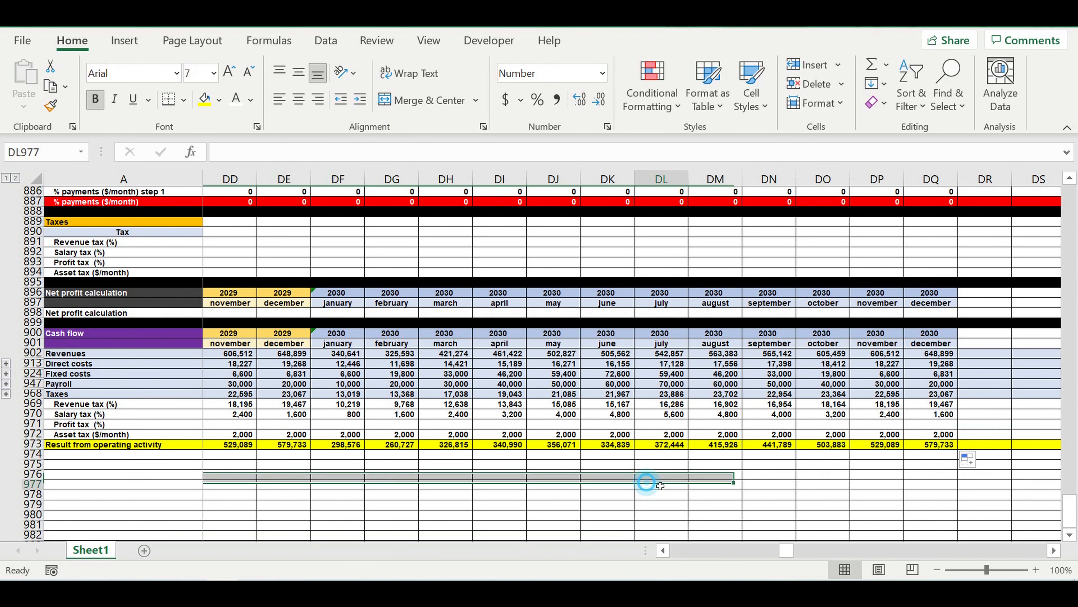
Step: Enter the row label "Investment" in A974, directly below Result from operating activity
drag(787, 551, 594, 557)
scroll(192, 426, down, 1)
scroll(192, 425, down, 1)
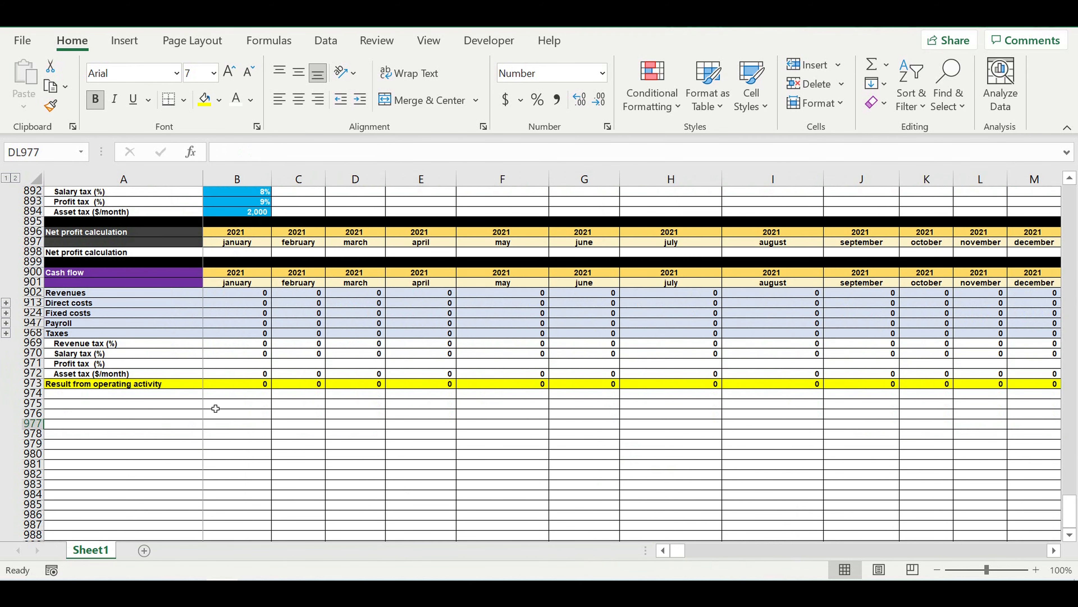
click(157, 393)
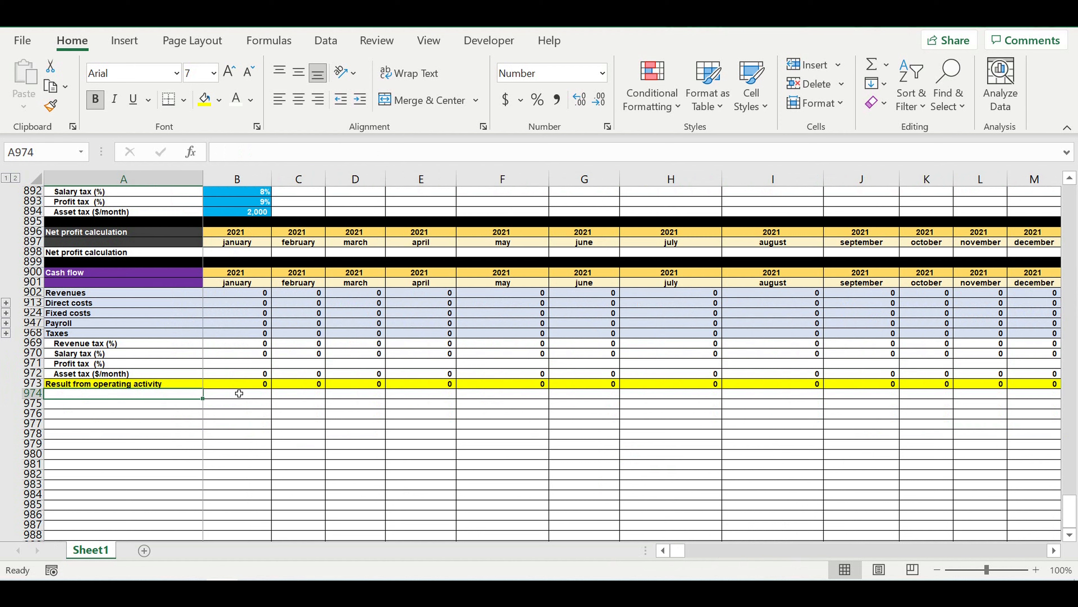
text(I)
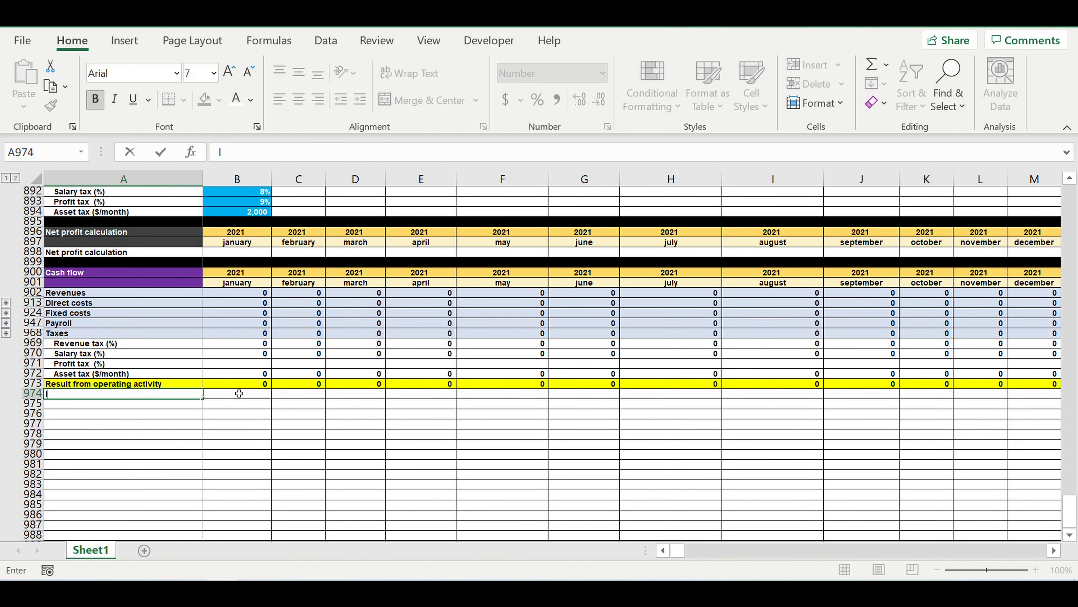
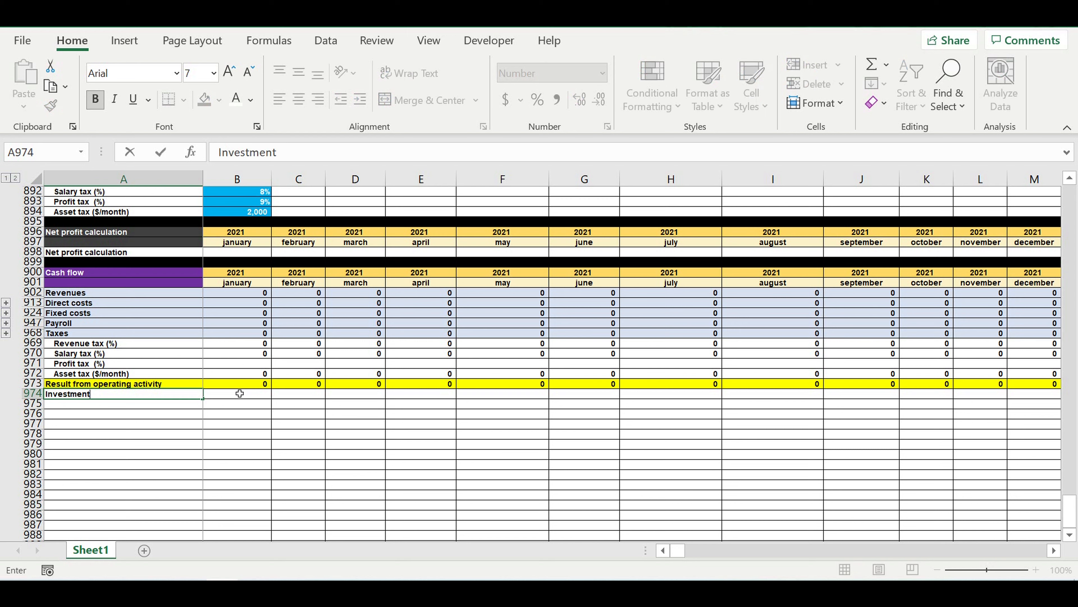
text(nvestment)
Step: Link A975 to the first item name of the Investment plan with the formula =A640
click(135, 405)
text(=)
scroll(168, 388, up, 11)
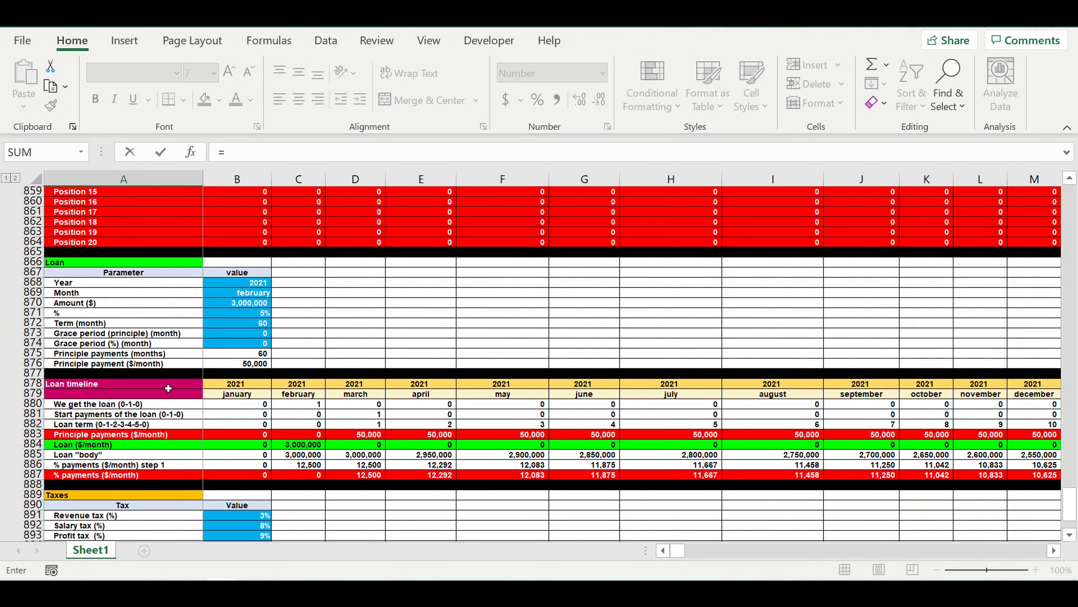
scroll(168, 388, up, 20)
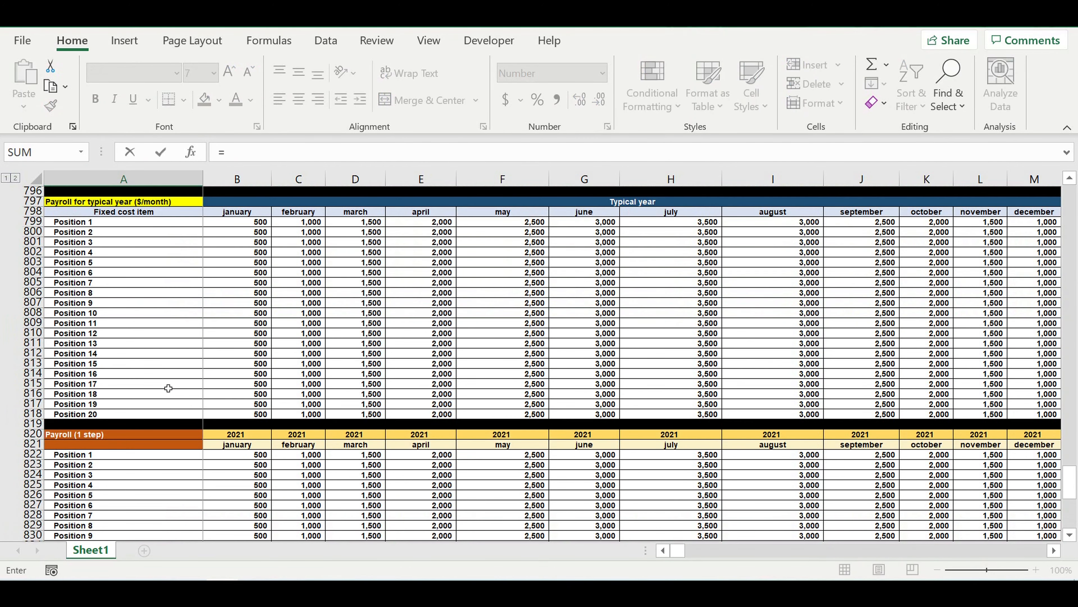
scroll(169, 387, up, 20)
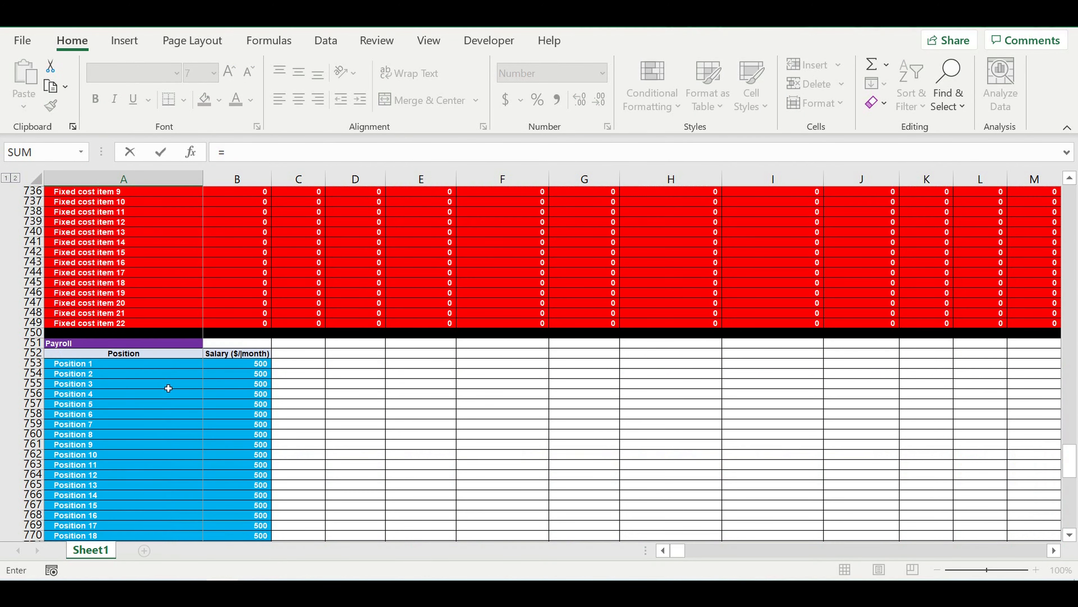
scroll(169, 388, up, 20)
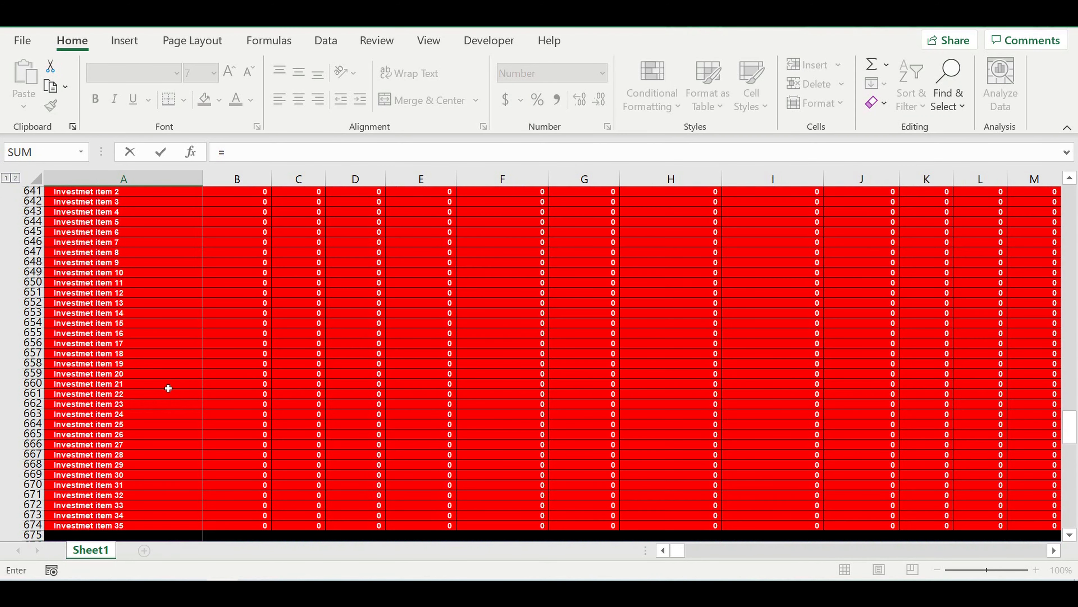
scroll(168, 388, up, 4)
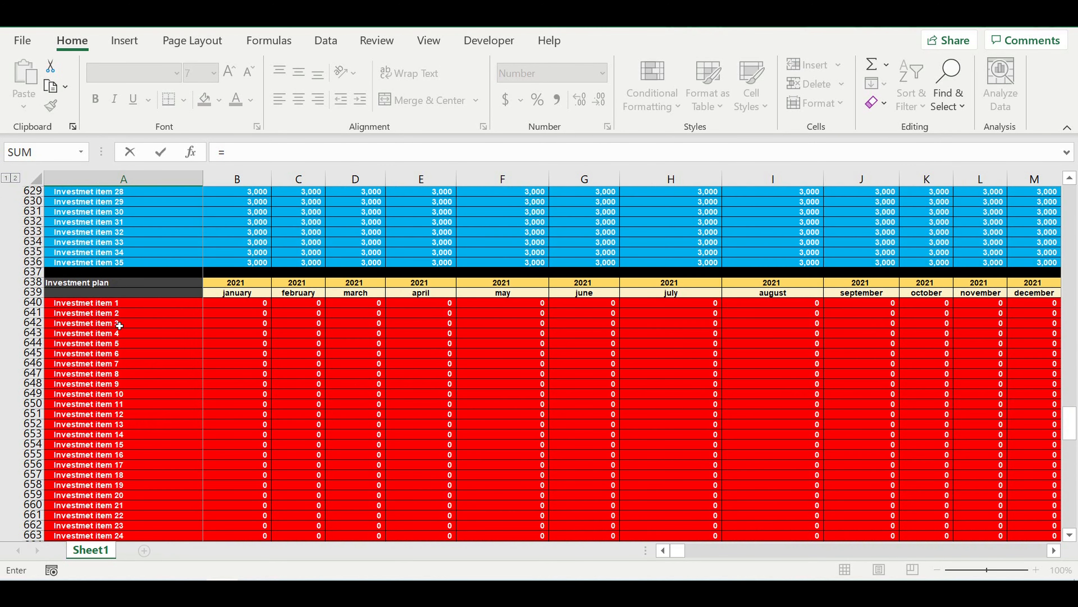
click(90, 307)
key(Return)
scroll(93, 311, down, 5)
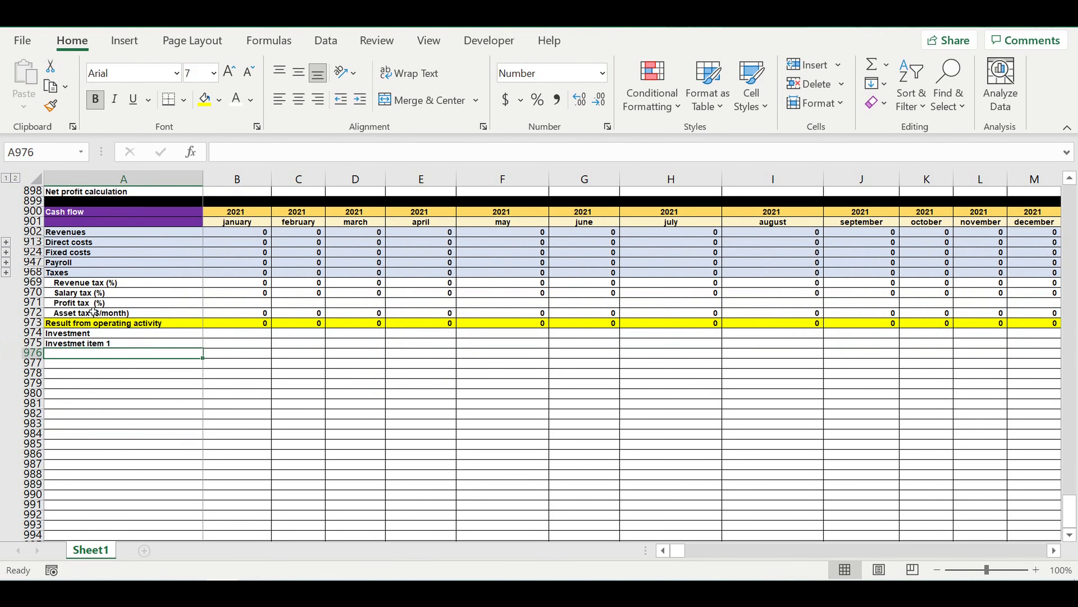
Step: Copy the link in A975 to B975 for the January amount, and indent the item label in A975
click(173, 274)
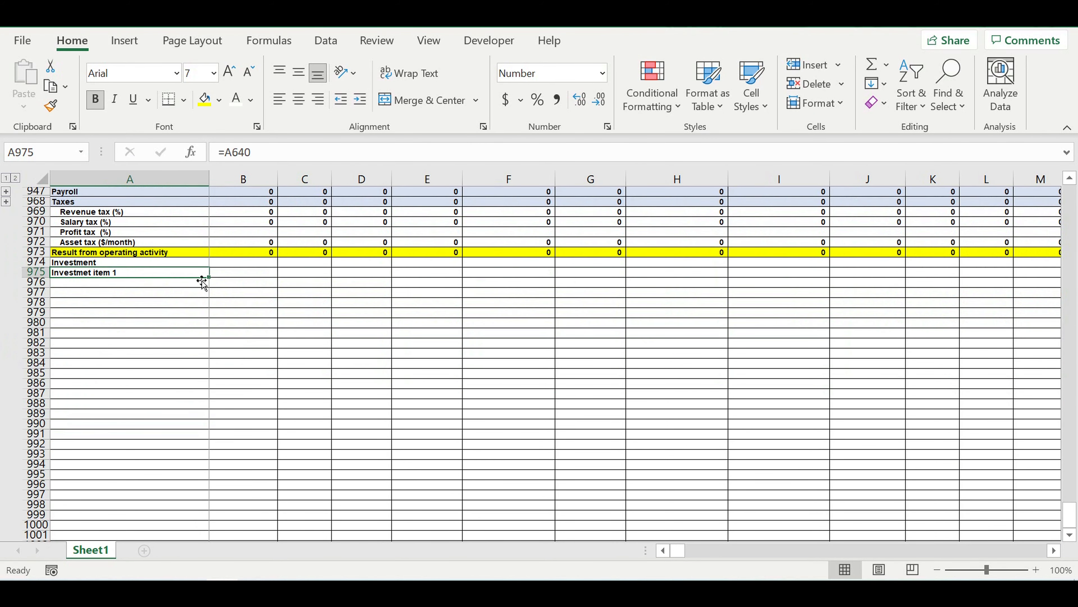
drag(208, 277, 265, 283)
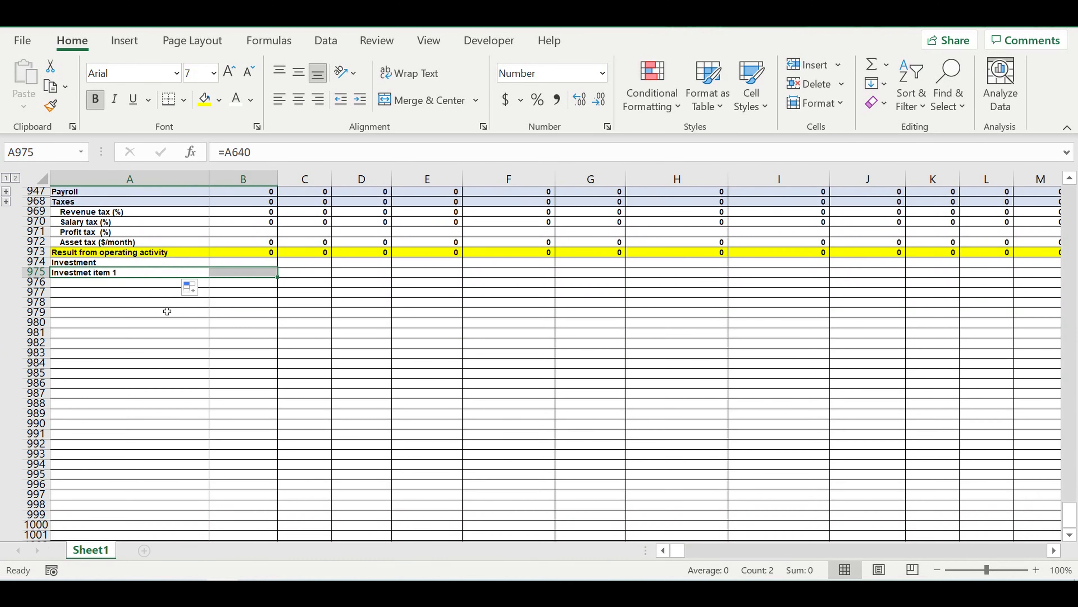
click(149, 272)
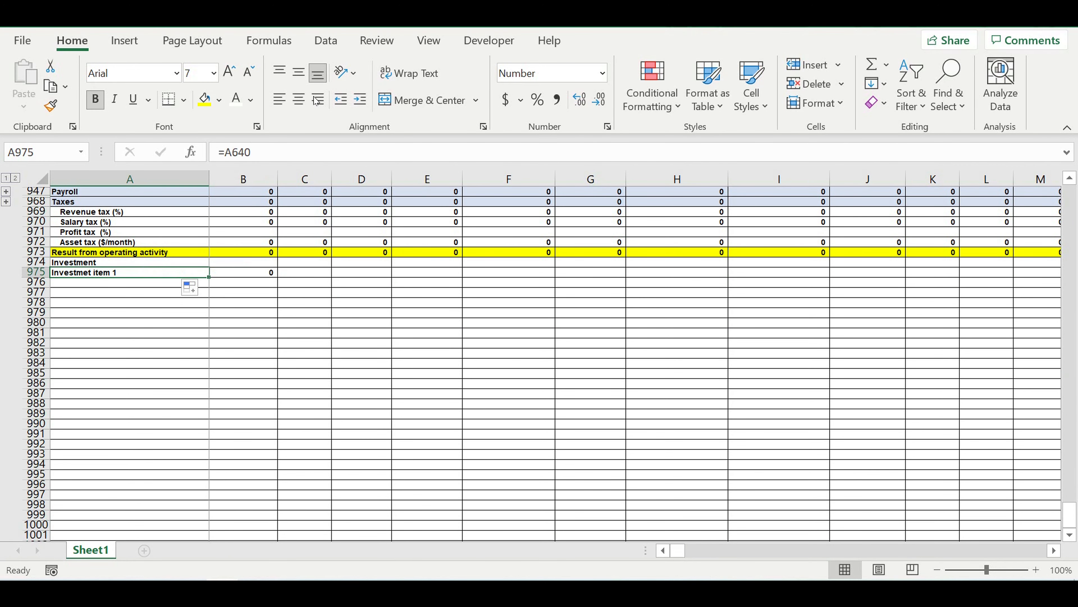
click(362, 101)
Step: Fill the investment item labels from A975 down to item 35 in A1009, and clear the surplus cells A1010:A1015
scroll(298, 272, down, 2)
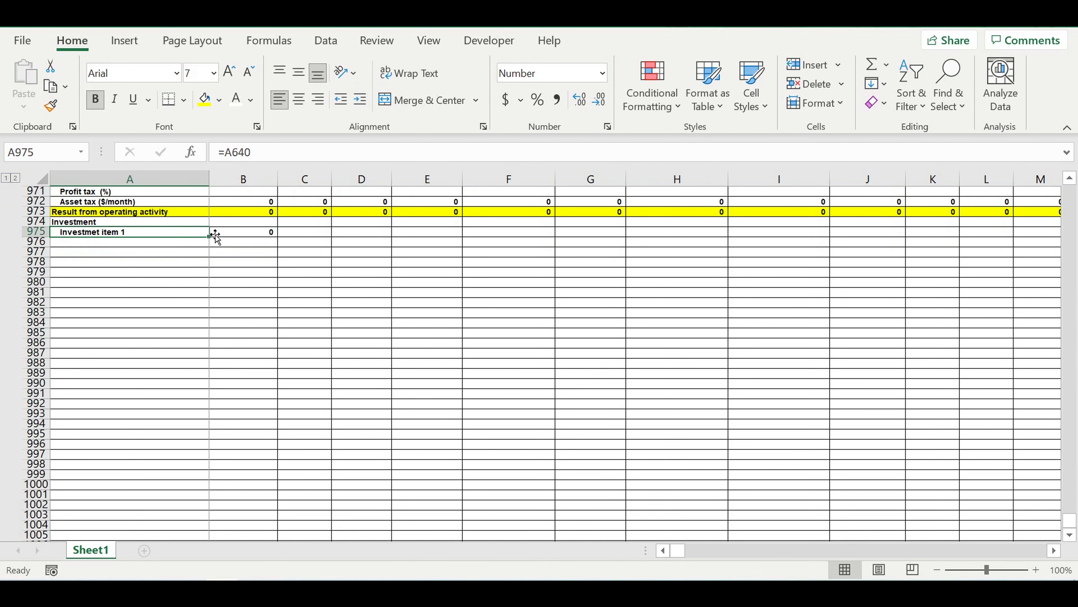
drag(213, 240, 209, 495)
scroll(249, 437, down, 4)
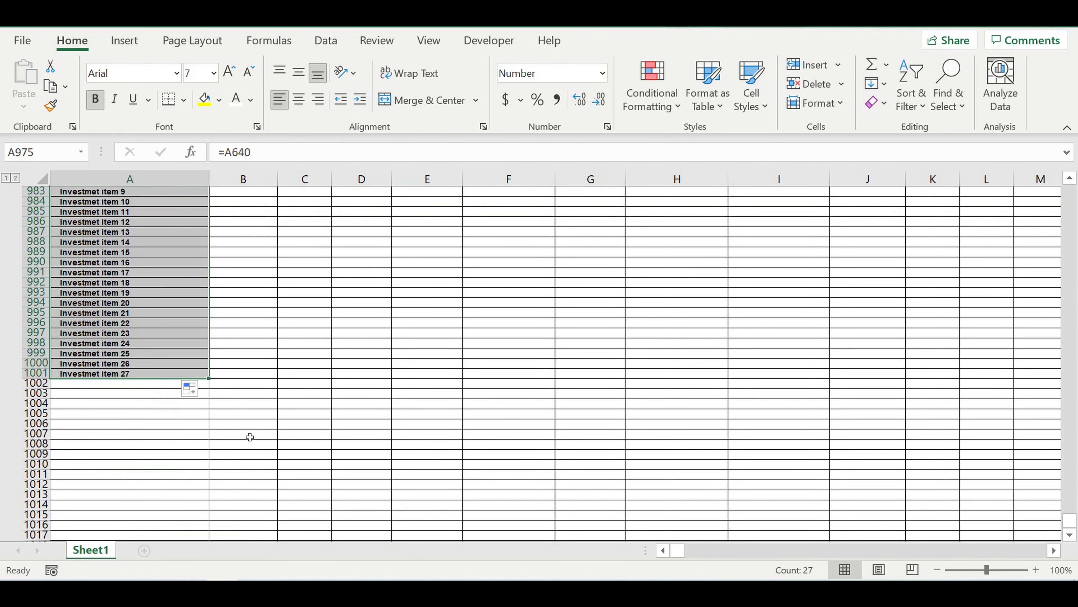
drag(213, 383, 214, 519)
drag(136, 464, 133, 520)
key(Delete)
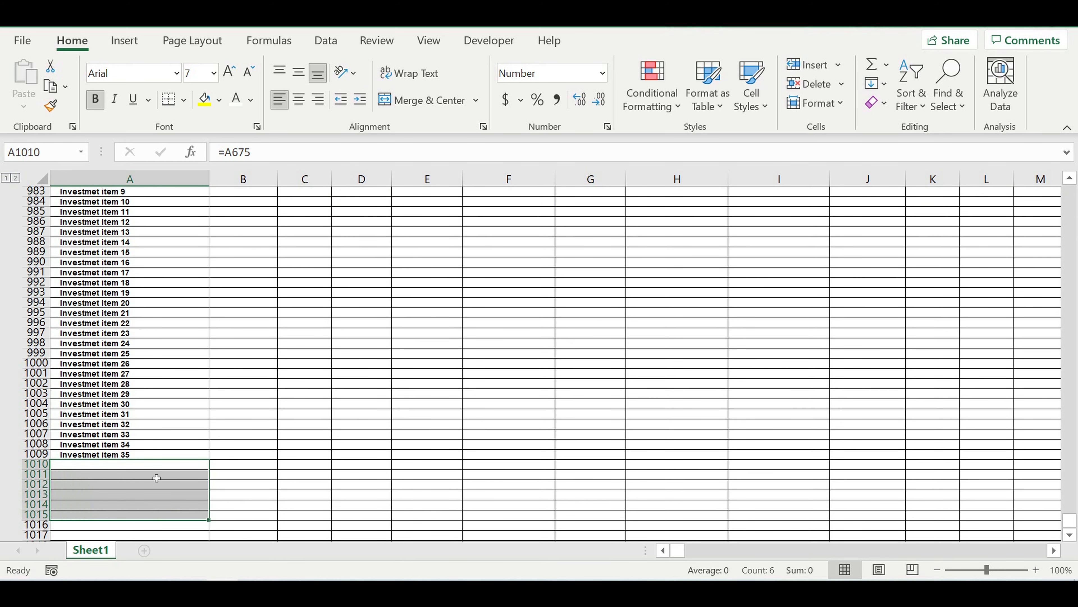
Step: Copy the January investment link in B975 down to B1009 for all 35 items
scroll(172, 416, up, 3)
scroll(197, 383, up, 1)
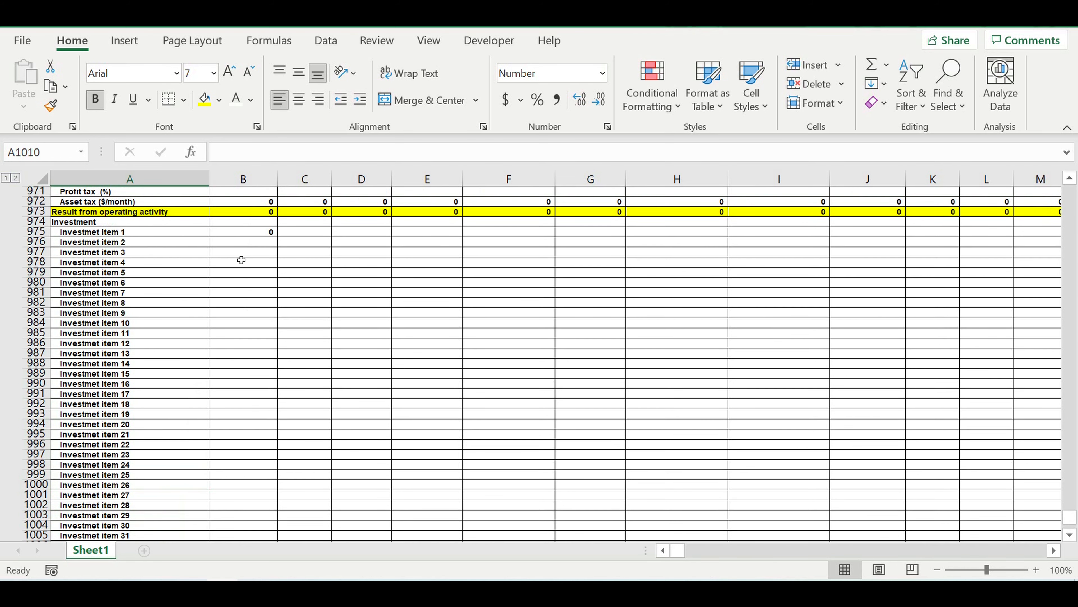
click(254, 234)
drag(285, 241, 248, 531)
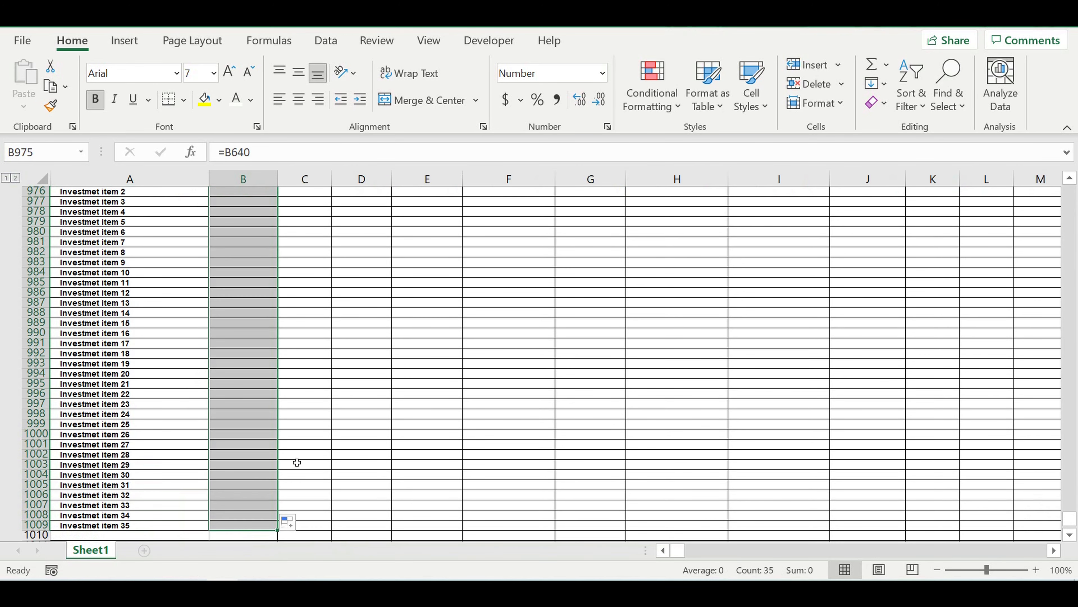
Step: Total the January investment items in B974 with =SUM(B975:B1009)
scroll(304, 448, up, 4)
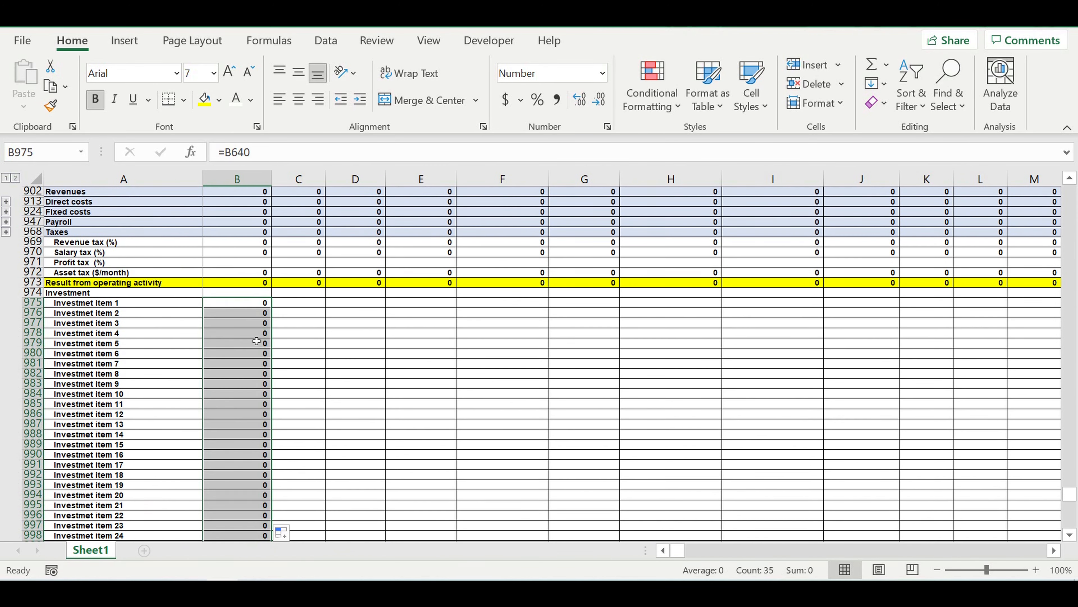
click(255, 333)
click(249, 297)
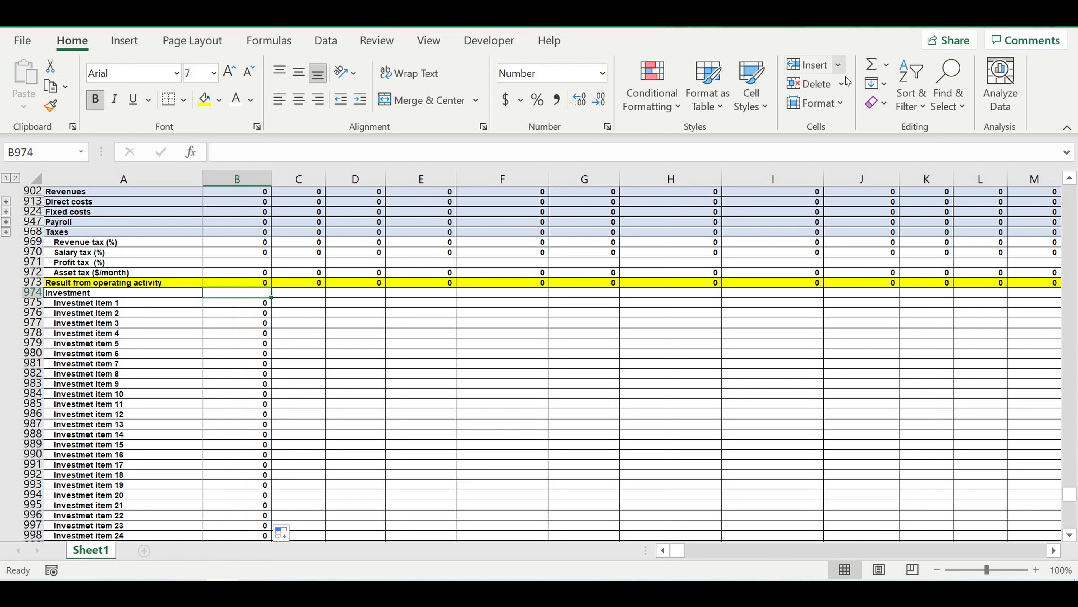
click(872, 65)
scroll(396, 388, down, 5)
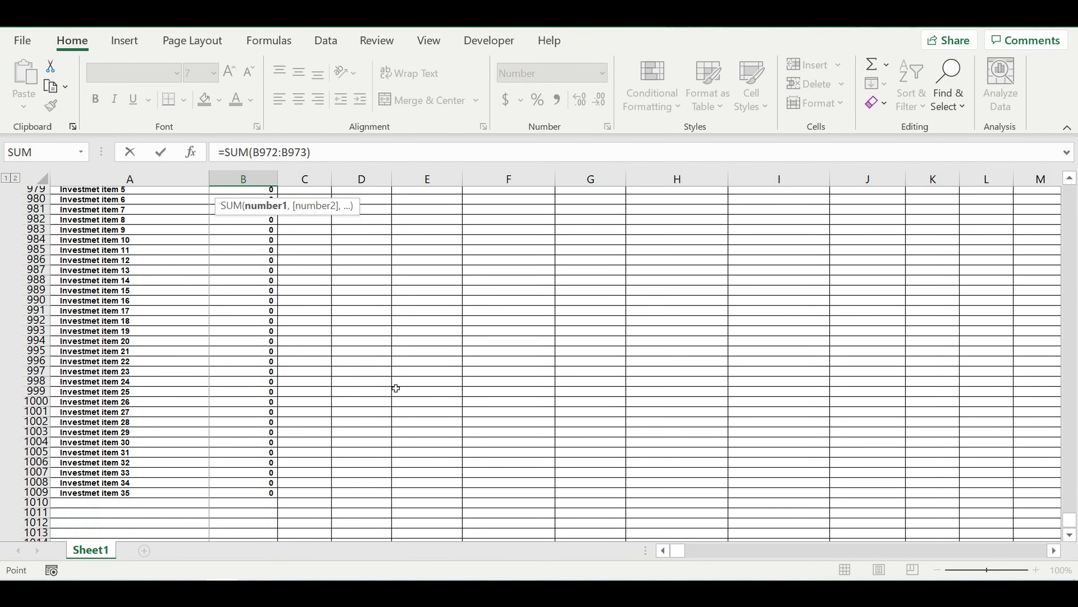
scroll(396, 388, down, 2)
drag(258, 428, 245, 302)
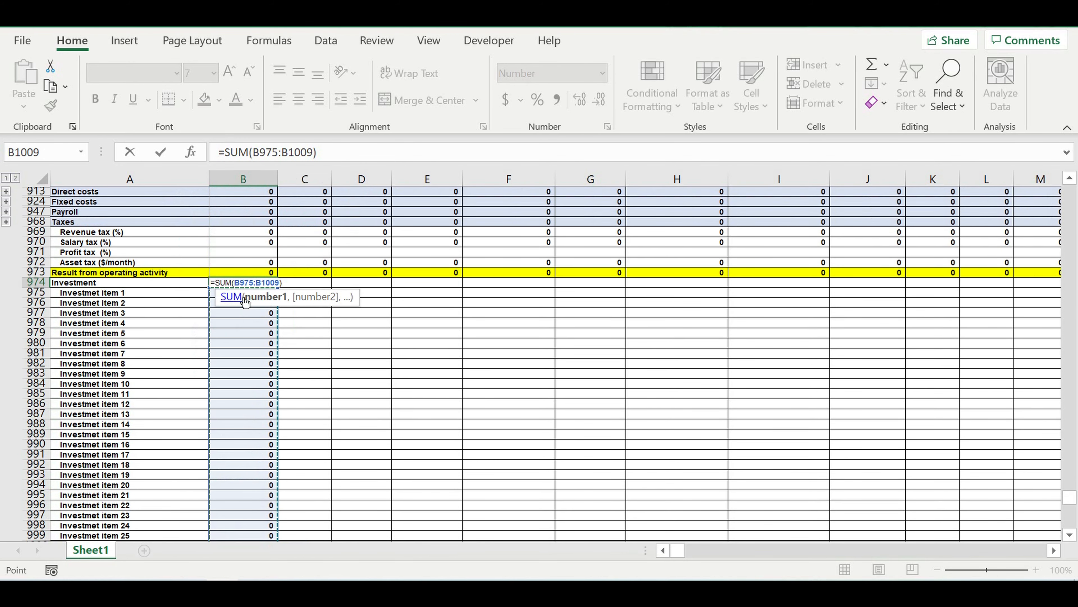
key(ctrl+Return)
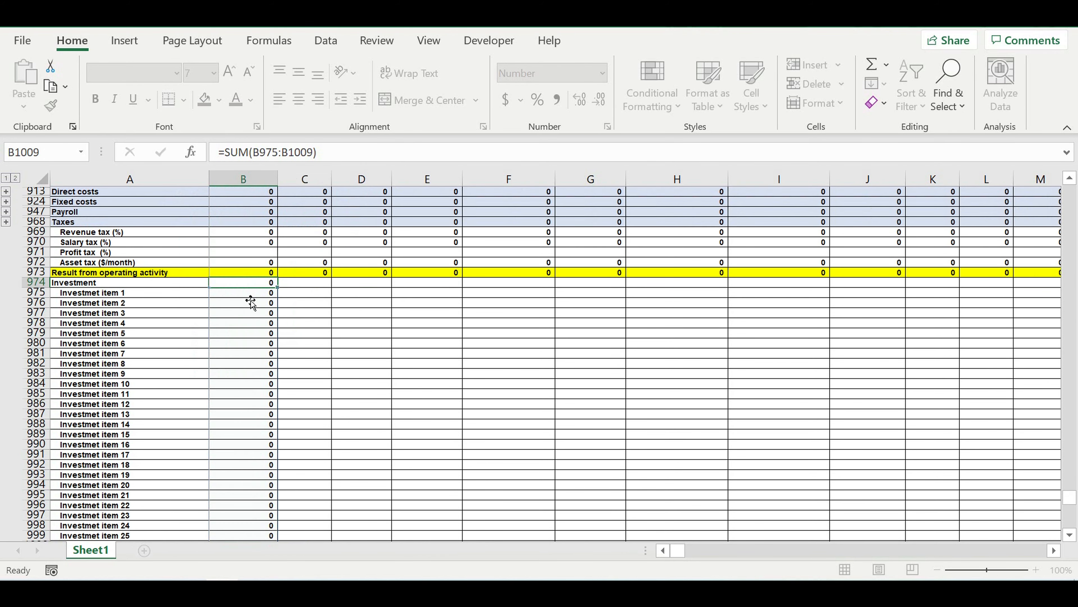
click(248, 292)
click(244, 283)
click(355, 156)
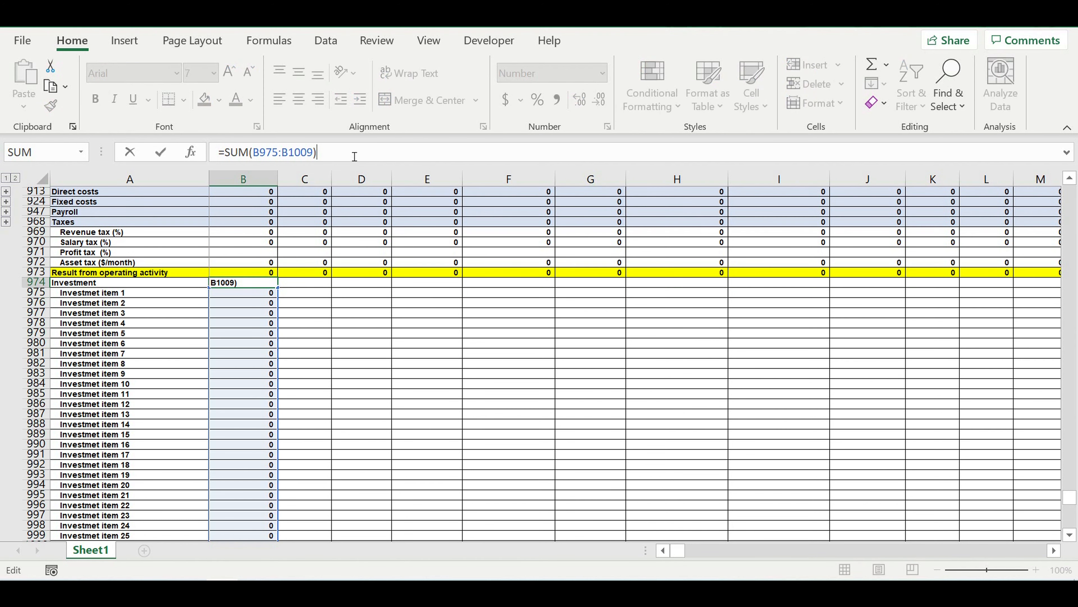
key(Return)
Step: Copy the entire Result from operating activity row 973 to row 1010, below the last investment item
scroll(341, 332, down, 1)
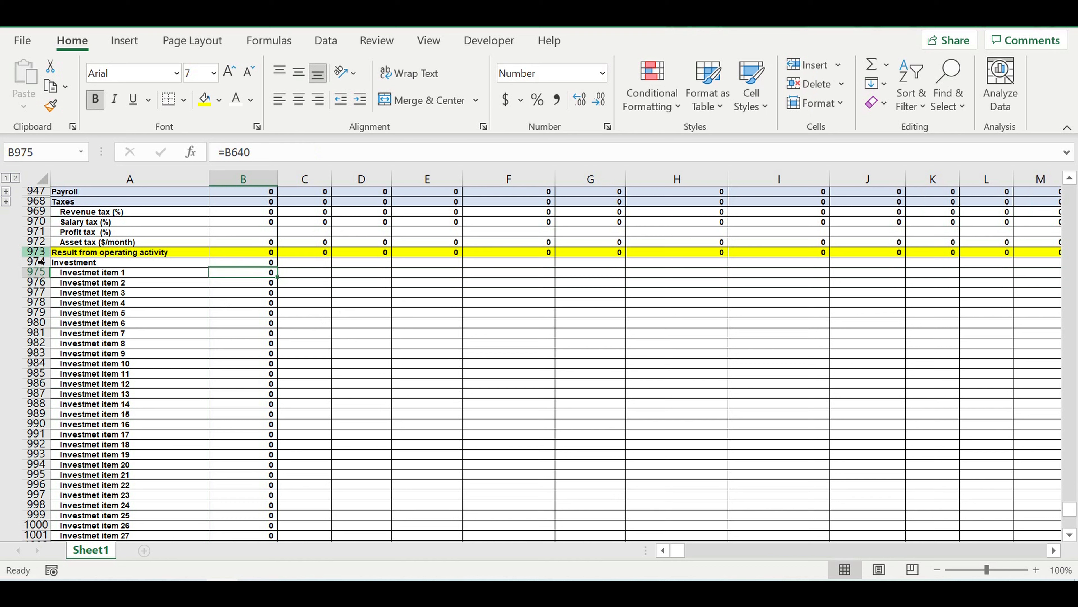
click(36, 252)
key(ctrl+c)
scroll(211, 334, down, 5)
click(39, 464)
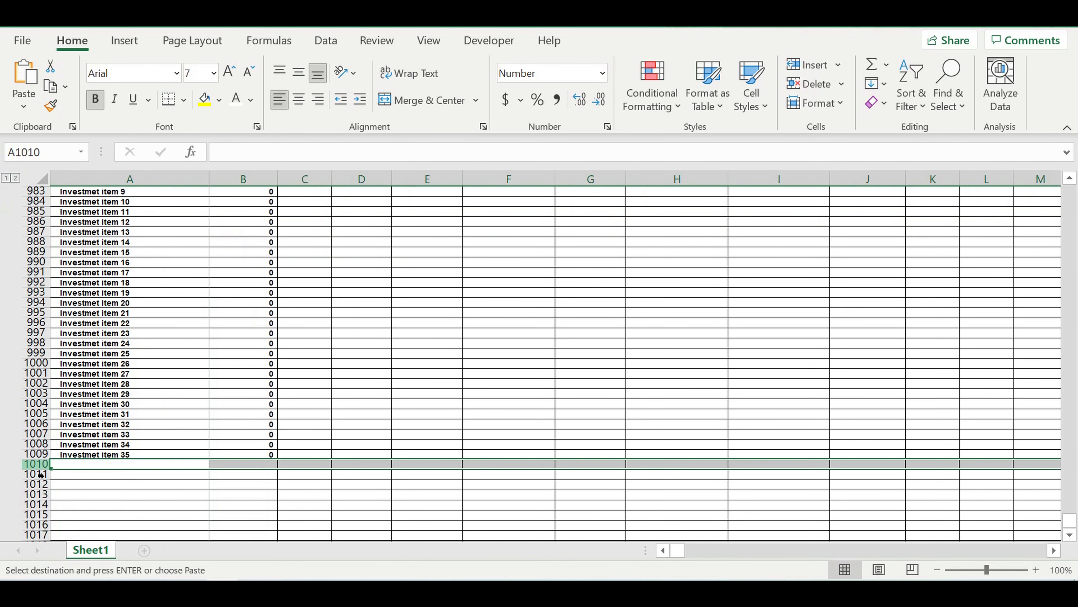
key(ctrl+v)
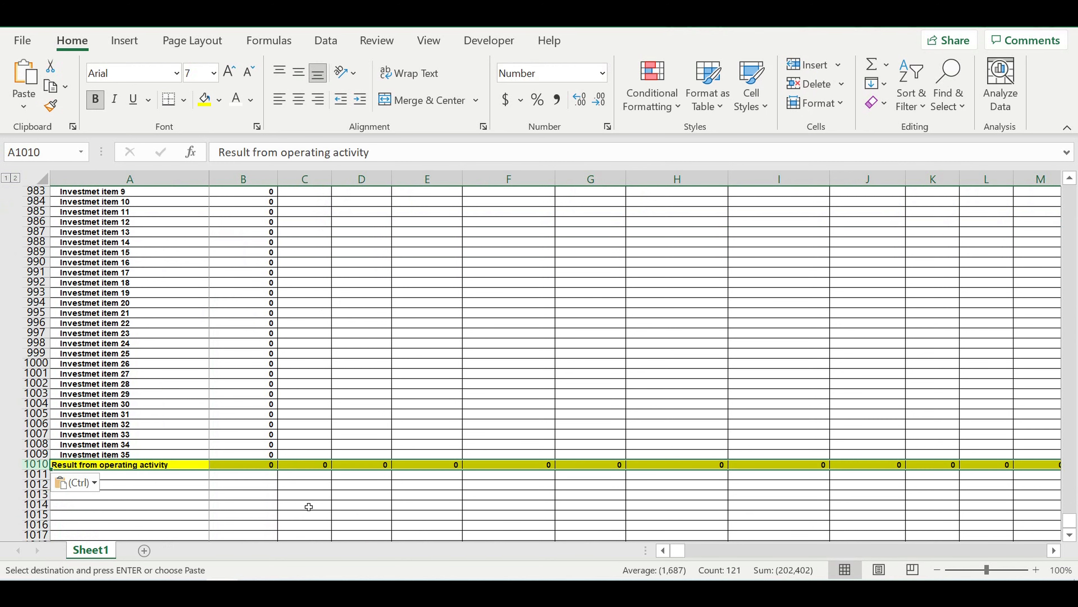
Step: Replace the January formula in B1010 with the negative of the Investment total, =-B974
click(308, 506)
click(238, 468)
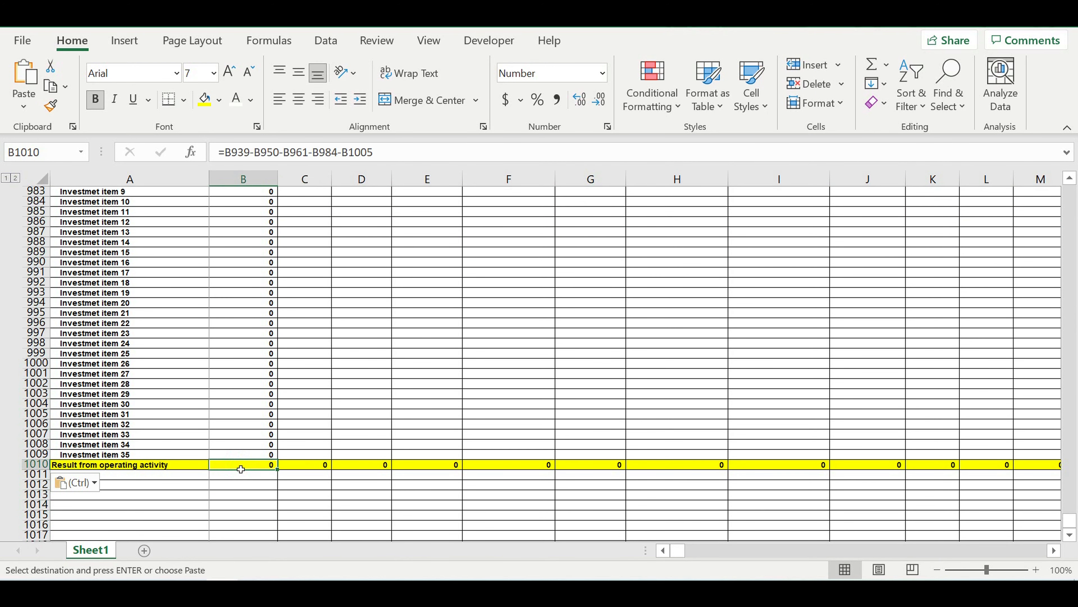
text(=-)
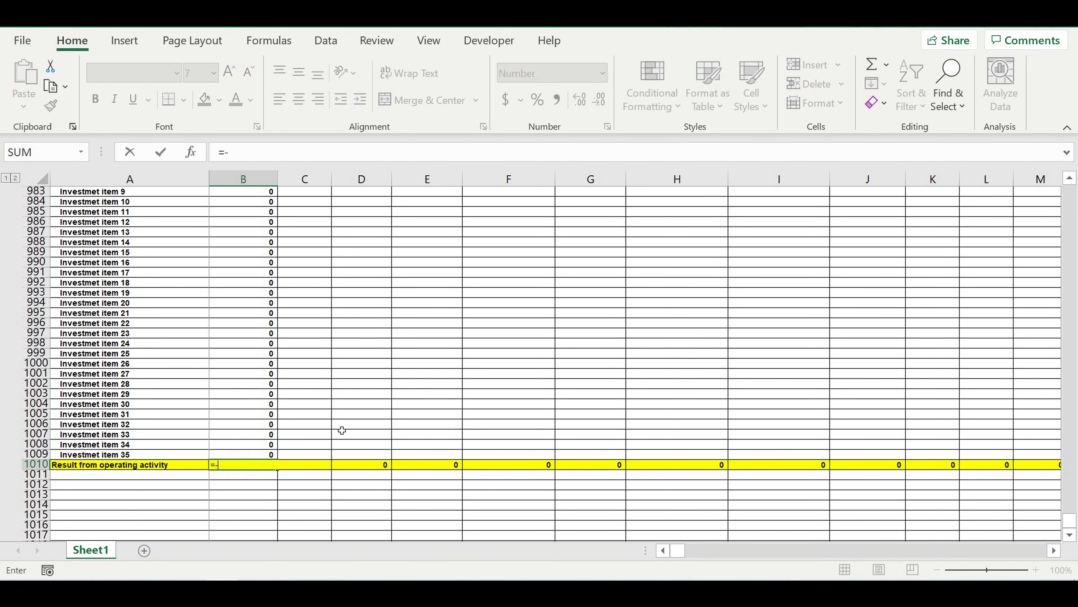
scroll(340, 399, up, 6)
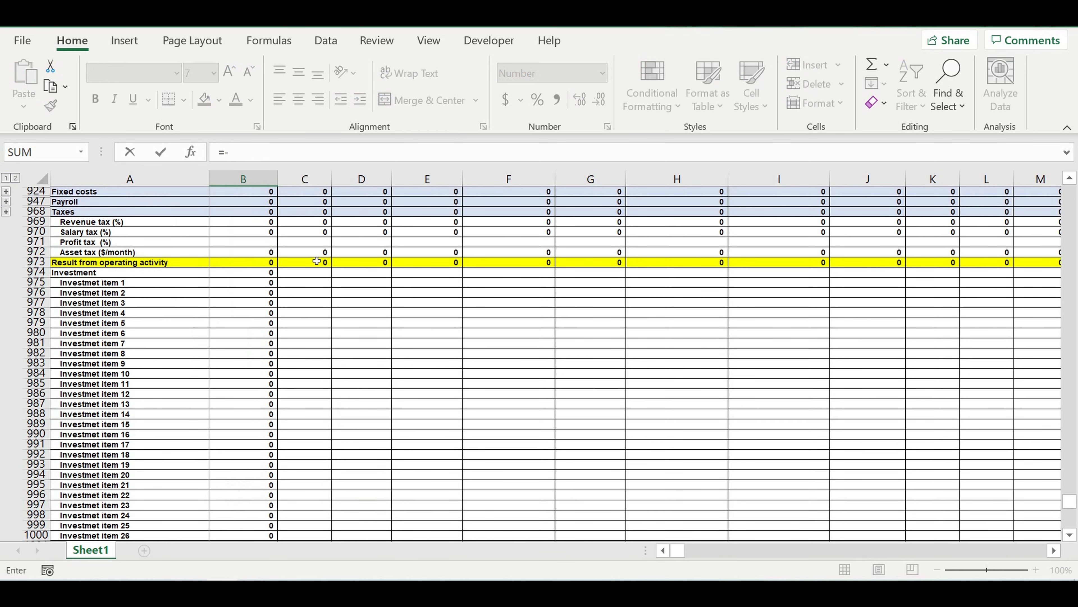
click(246, 276)
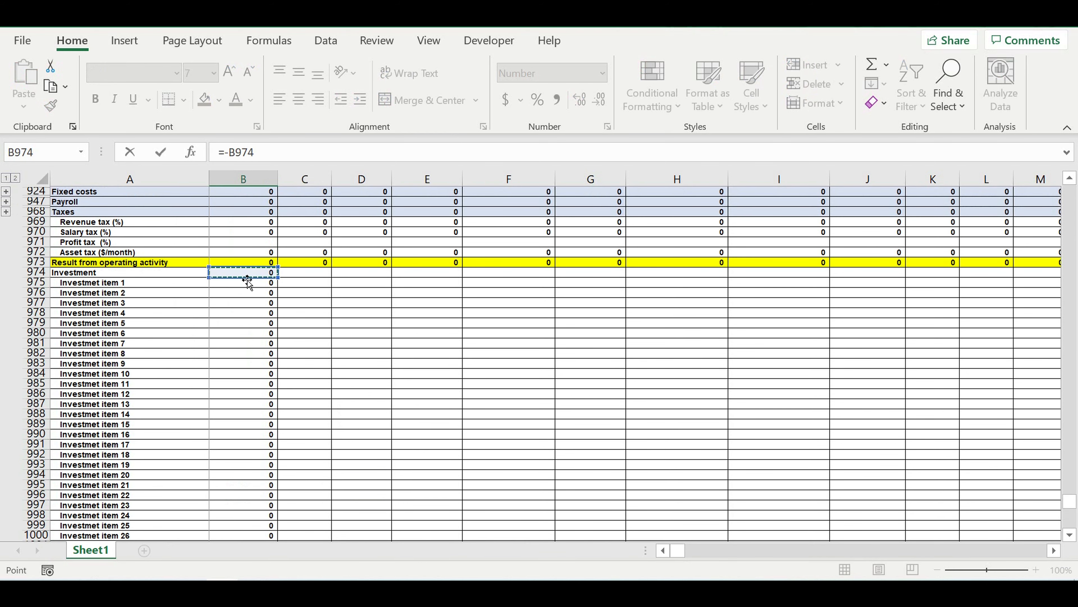
key(Return)
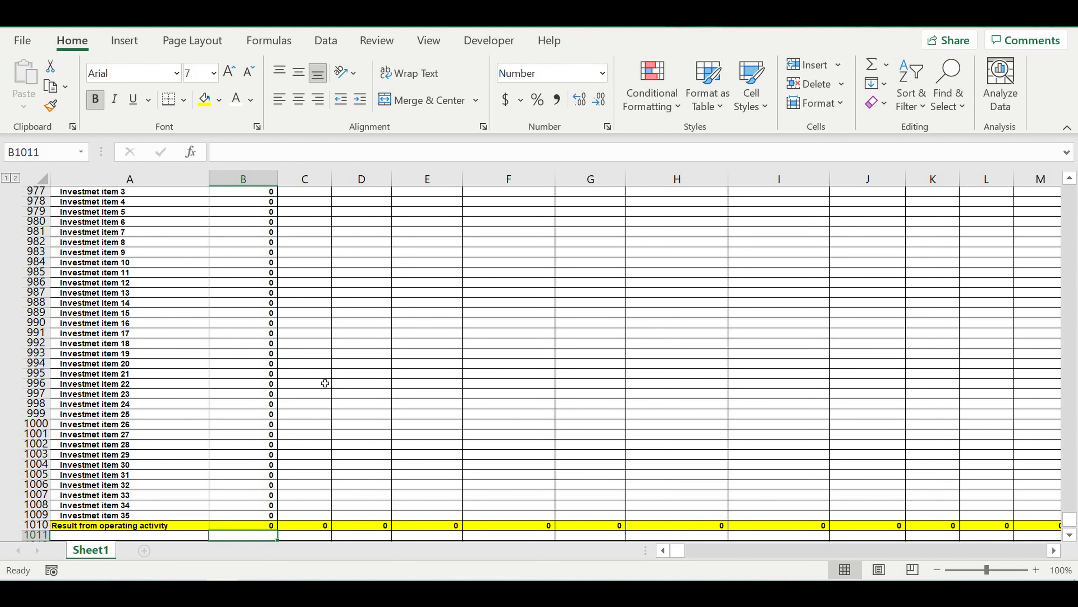
Step: Fill the January investment formulas in B974:B1010 across all months through column DQ
scroll(310, 346, up, 3)
drag(242, 252, 652, 489)
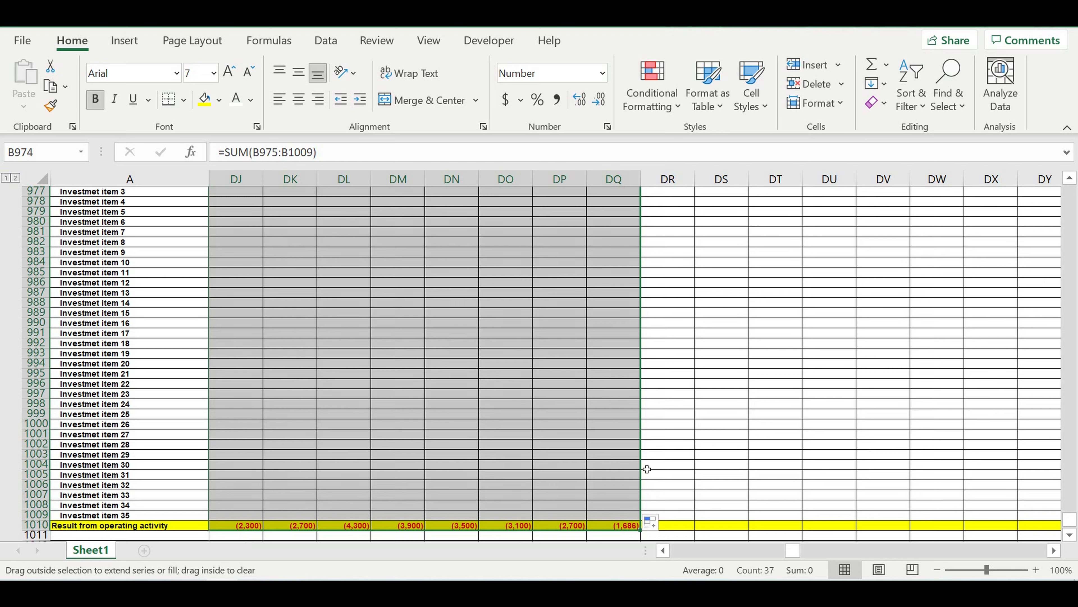
scroll(581, 434, up, 5)
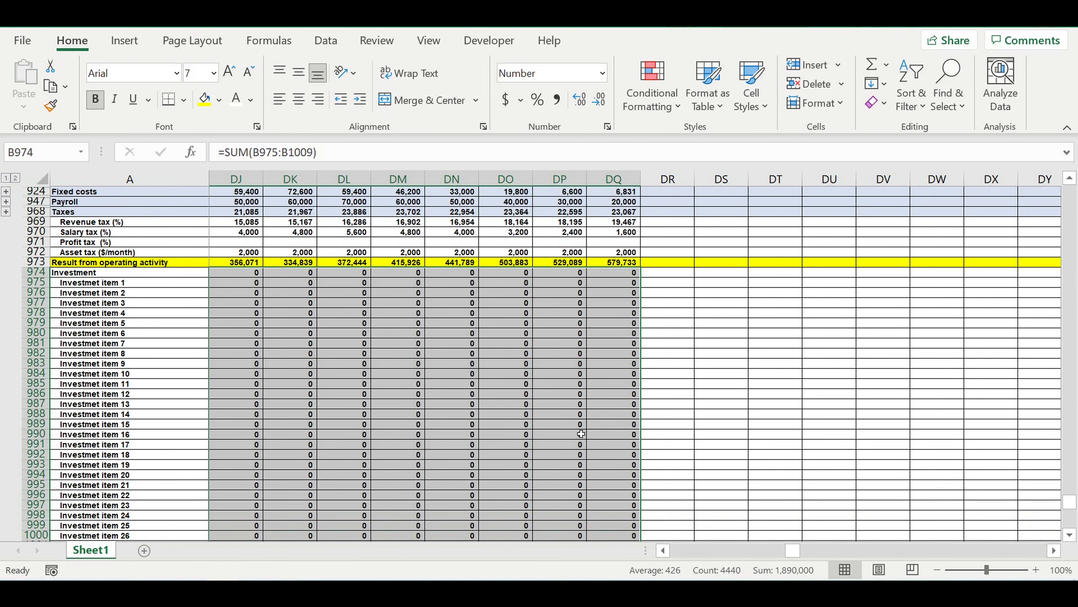
scroll(580, 434, down, 1)
Step: Examine the monthly investment item amounts, the Investment totals and the row 1010 results along the timeline
drag(796, 551, 480, 547)
drag(680, 550, 698, 551)
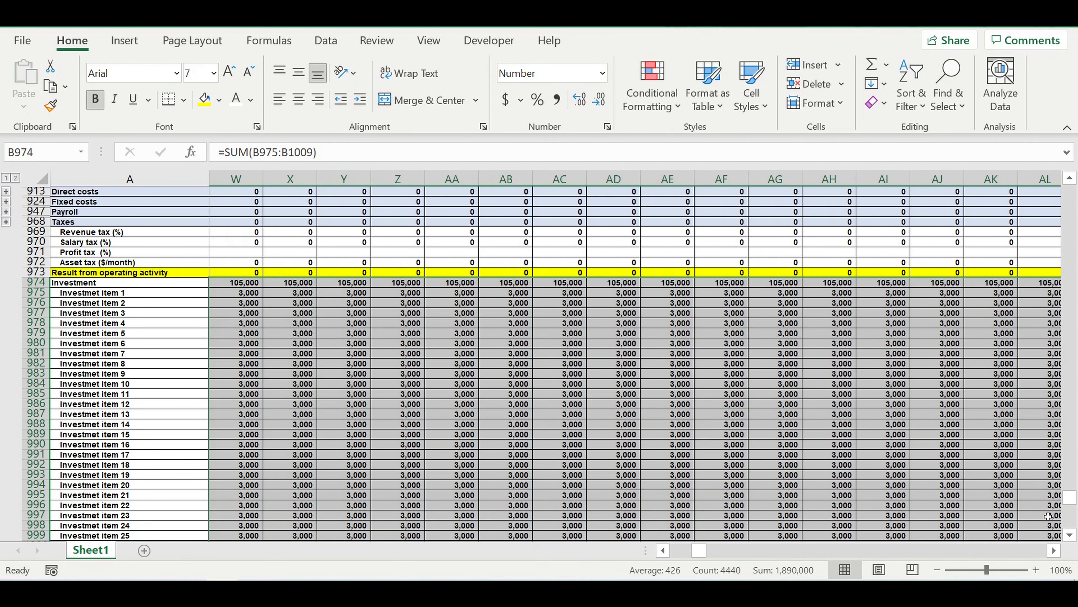
click(1055, 550)
click(1055, 551)
click(1055, 551)
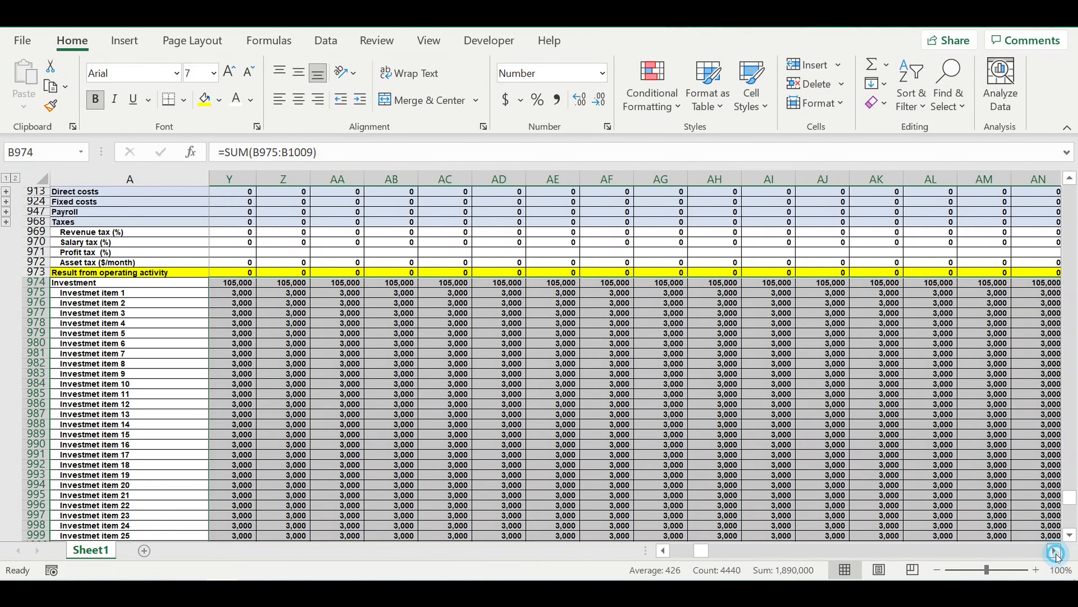
click(1054, 551)
scroll(1015, 522, down, 7)
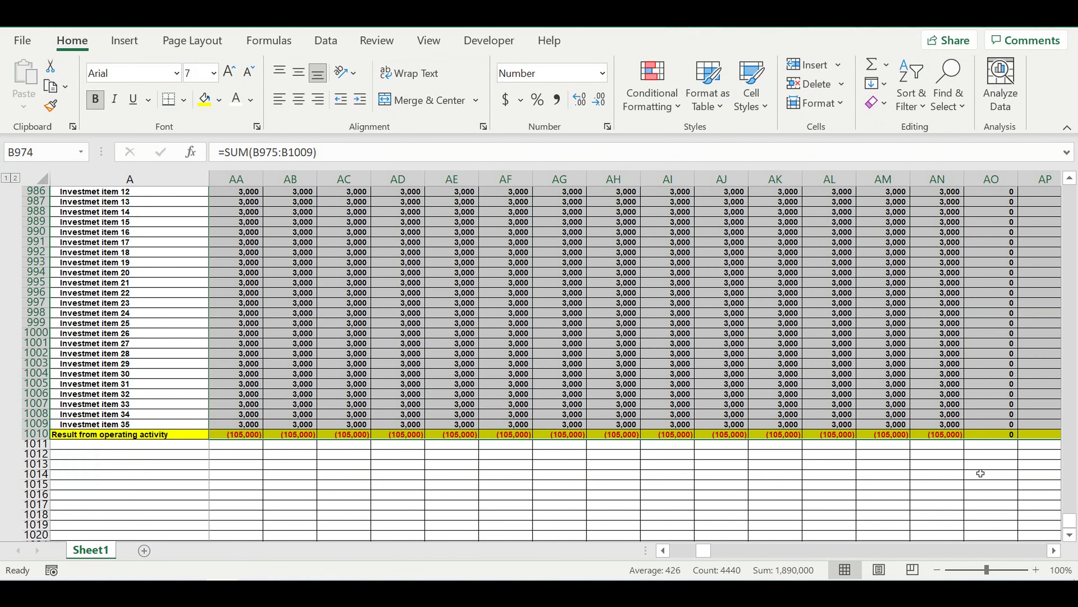
click(883, 478)
Step: Group the 35 investment item rows, 975 through 1009
drag(704, 552, 687, 521)
drag(36, 423, 9, 292)
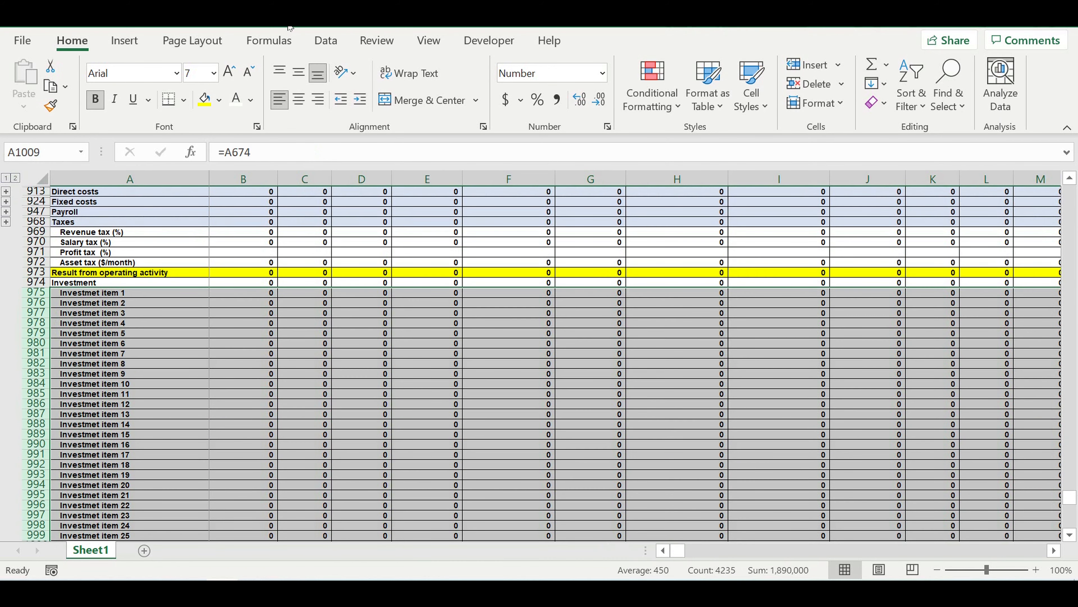
click(325, 40)
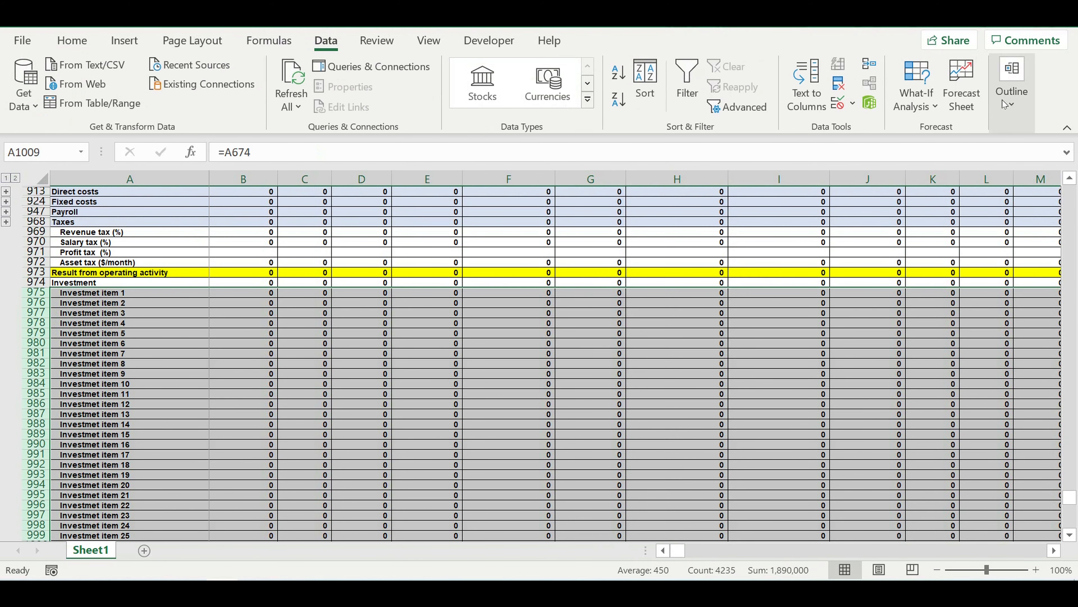
click(1011, 98)
click(888, 152)
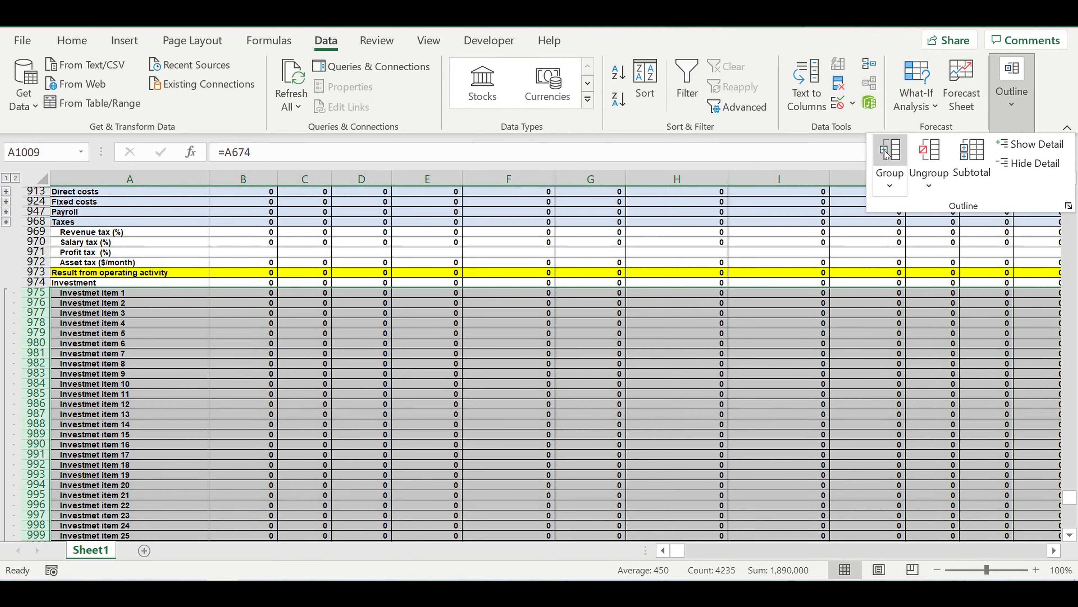
Step: Group the four tax detail rows, 969 through 972, under Taxes
scroll(144, 370, down, 2)
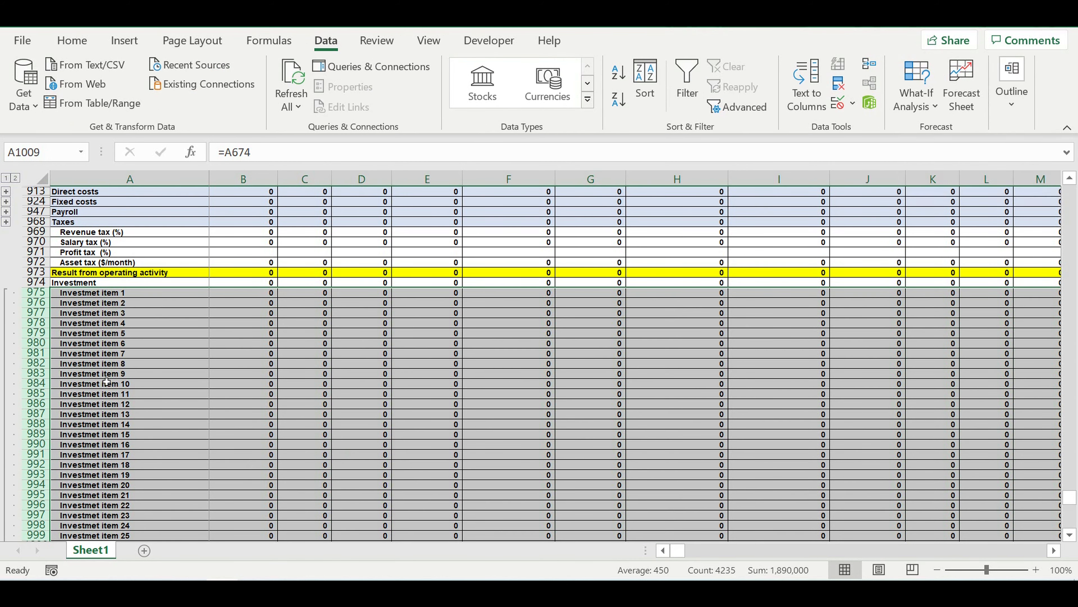
scroll(139, 353, up, 2)
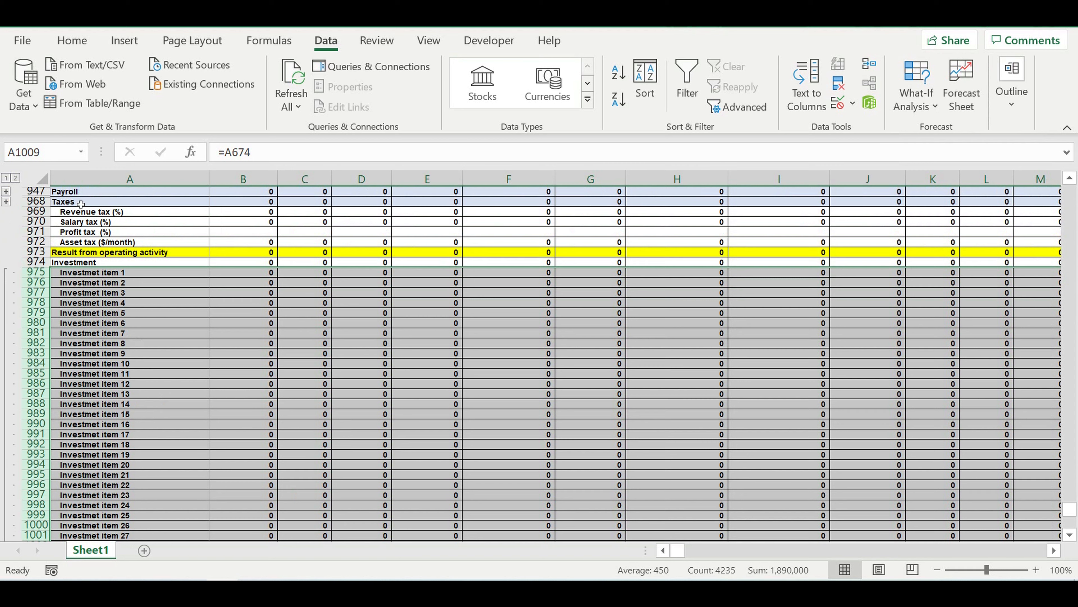
drag(36, 211, 40, 241)
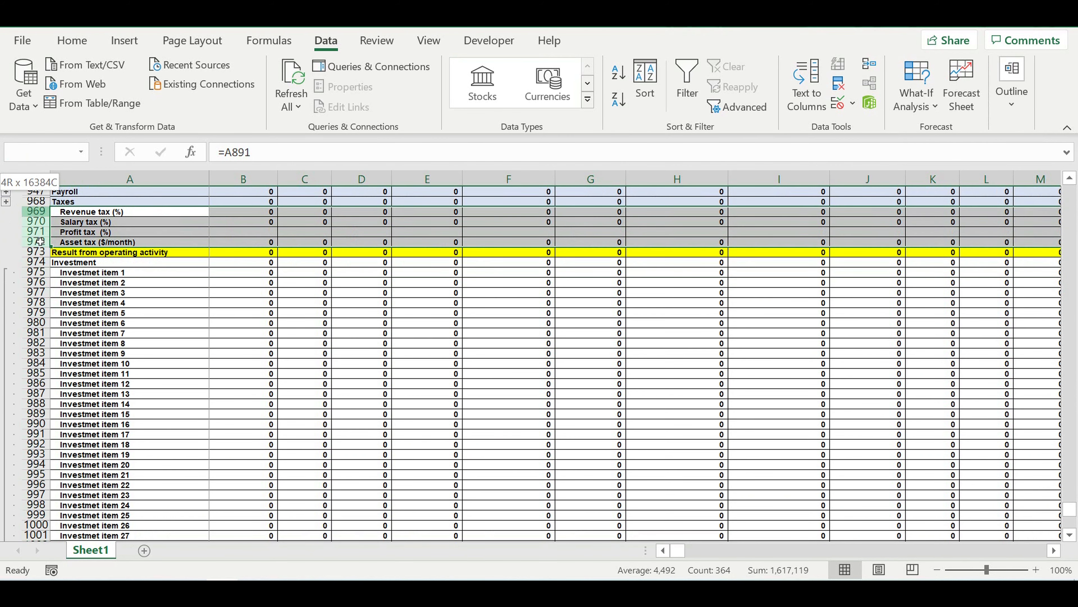
click(1012, 91)
click(891, 162)
click(257, 387)
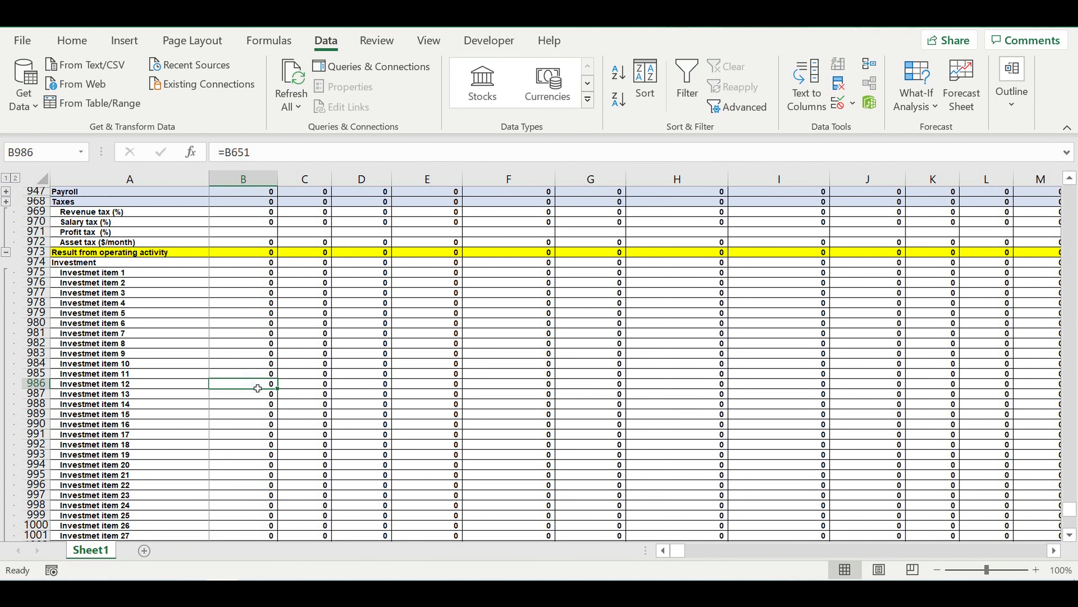
Step: Collapse the investment item row group above row 1010
scroll(255, 387, down, 5)
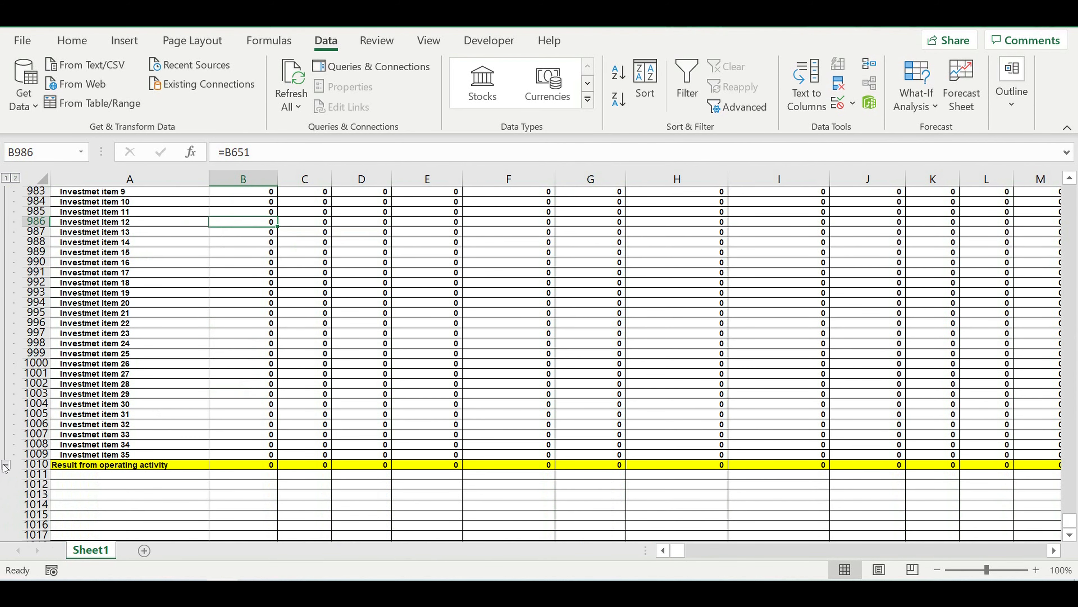
click(6, 467)
scroll(165, 375, up, 3)
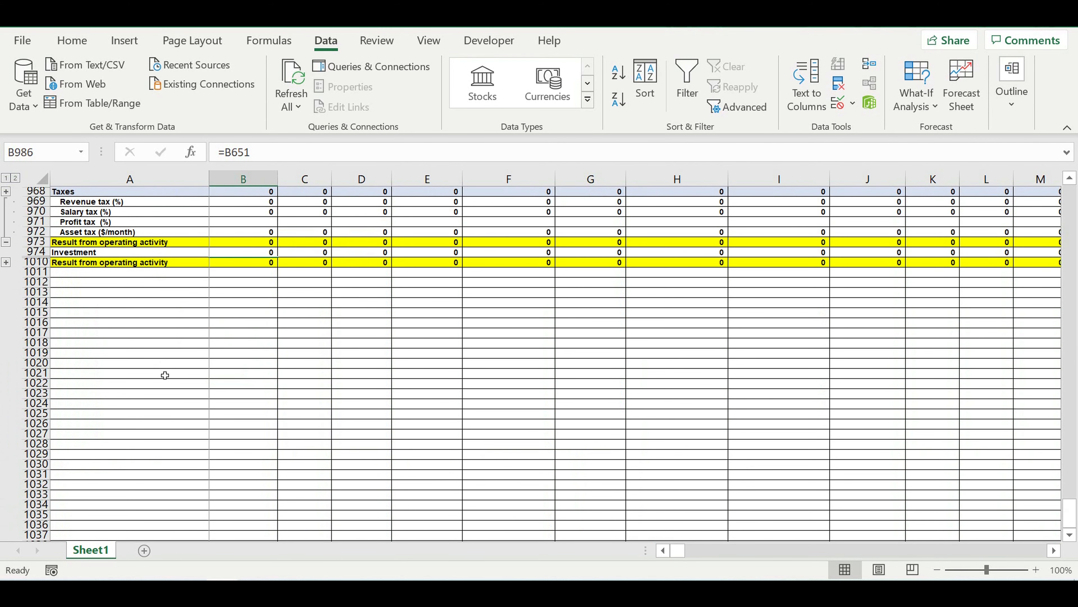
Step: Change the label in A1010 to "Result from investment activity"
click(114, 263)
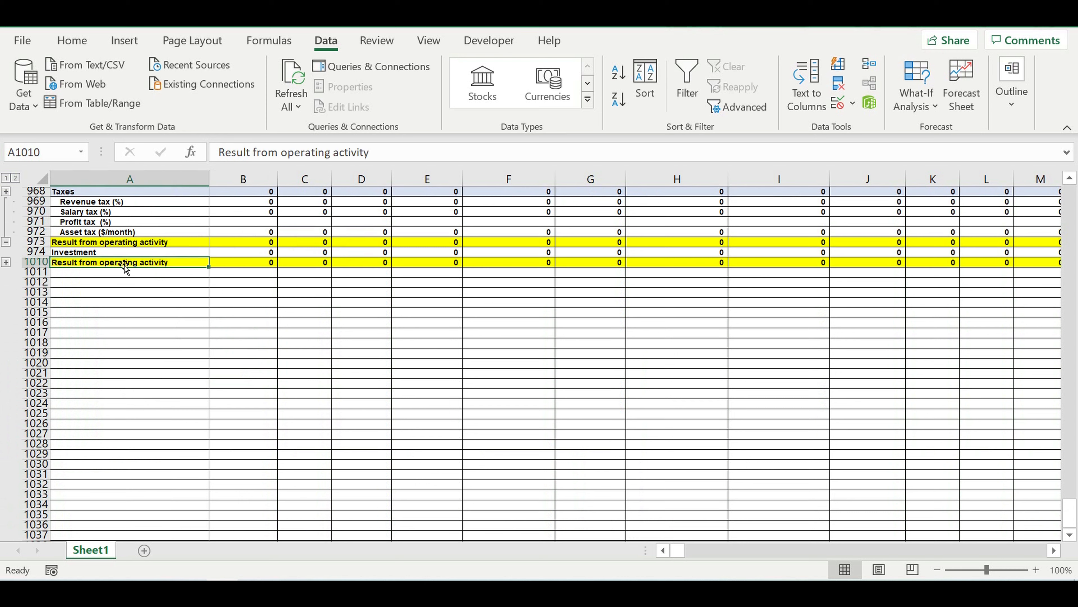
drag(281, 153, 331, 159)
key(BackSpace)
text(invest)
text(ment)
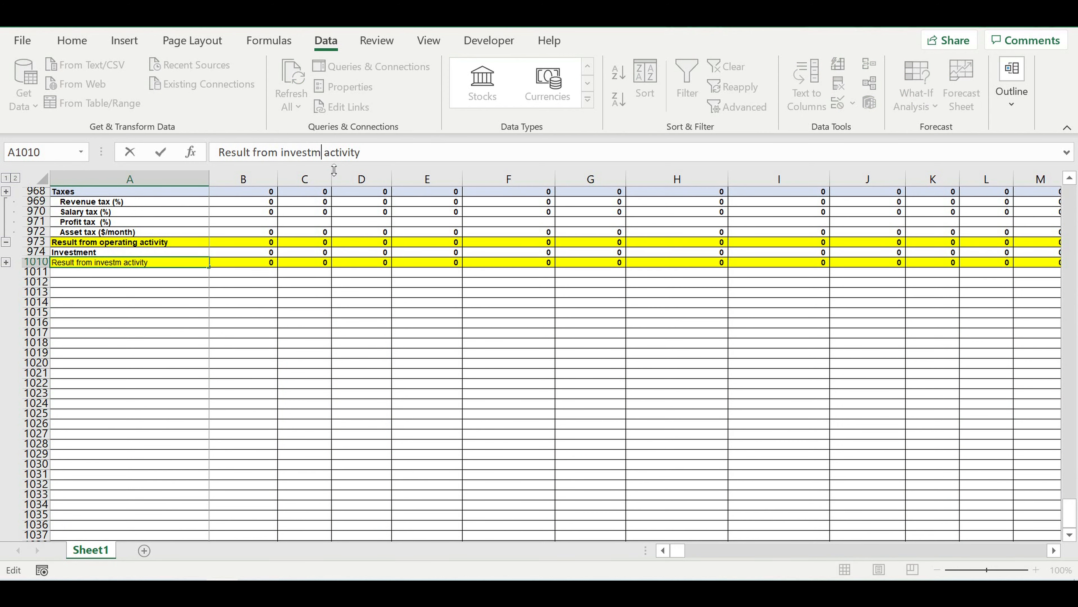
key(Return)
click(251, 292)
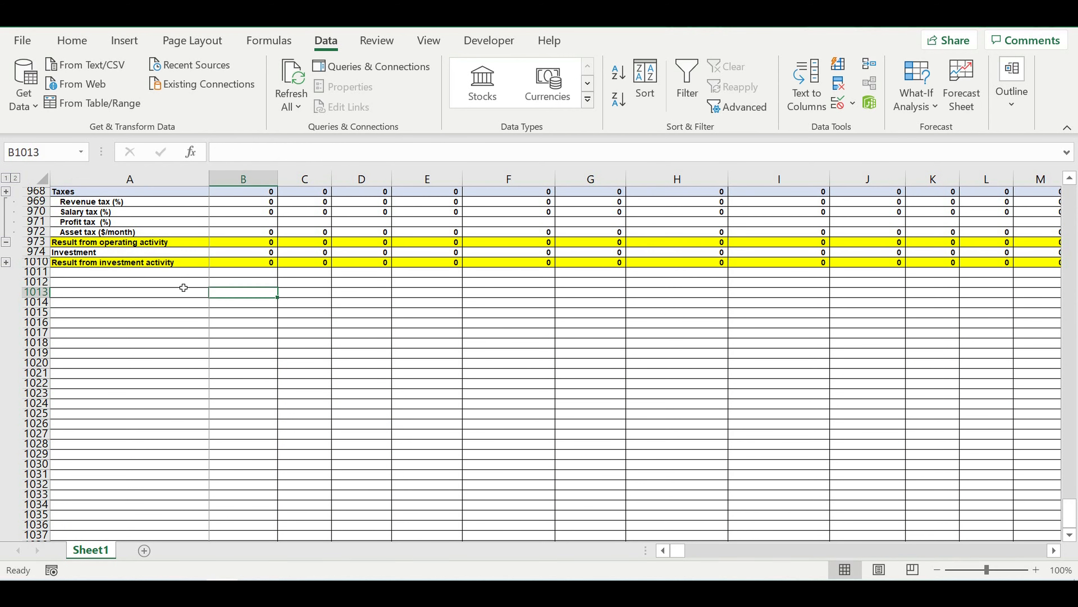
Step: Enter the financing labels "Equity" in A1011 and "Loan" in A1012
click(148, 274)
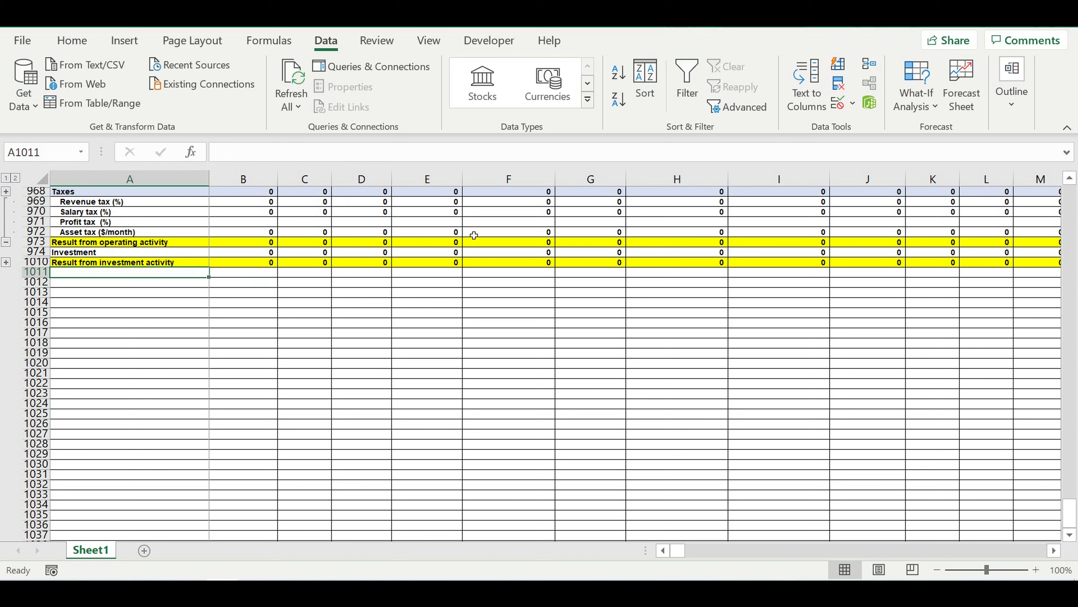
text(Equity)
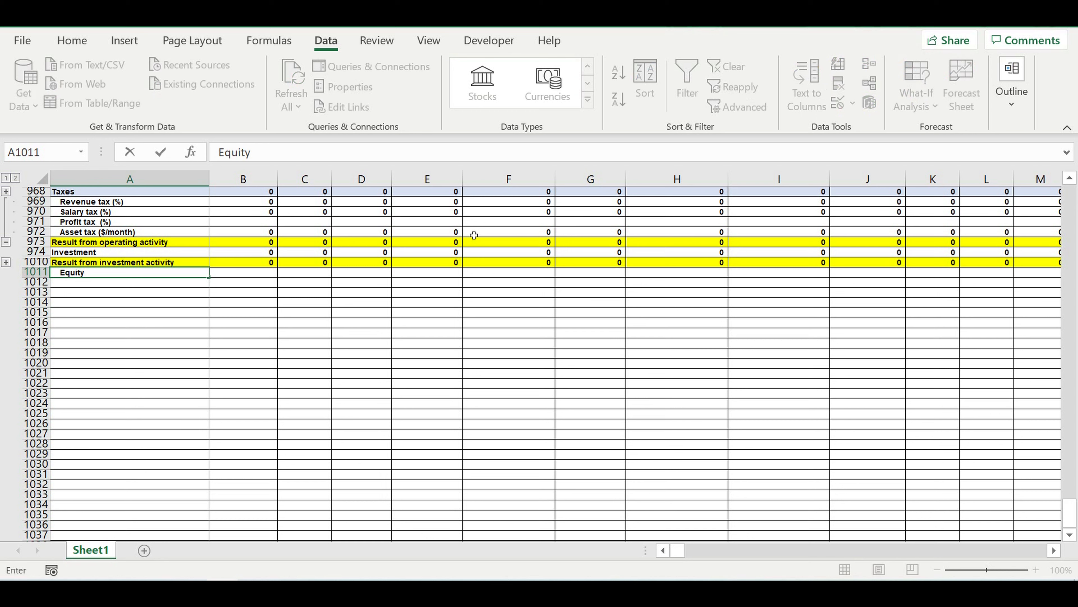
key(Return)
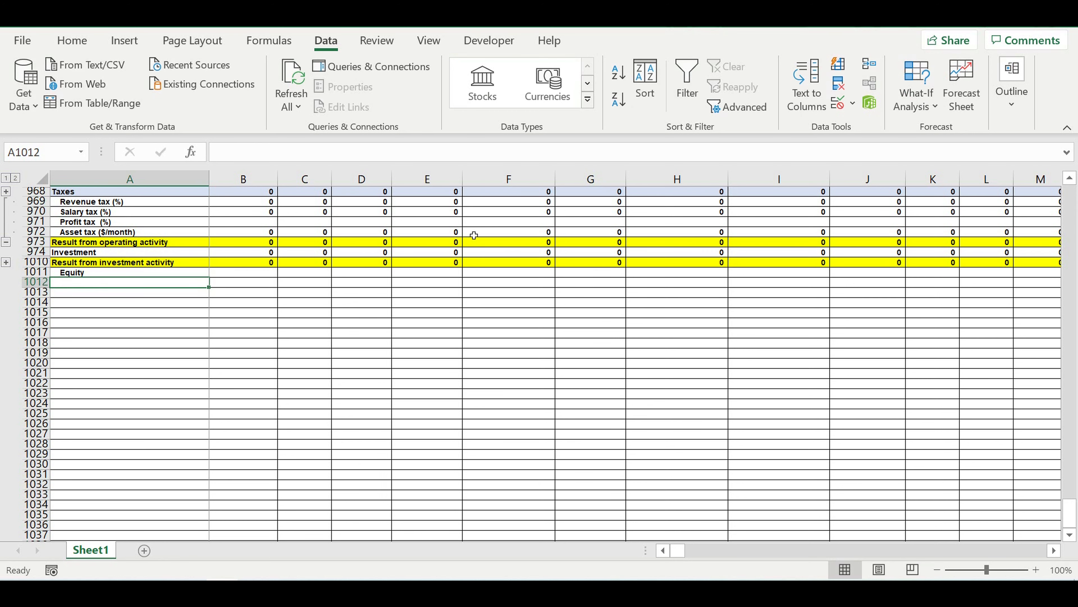
text(Loan)
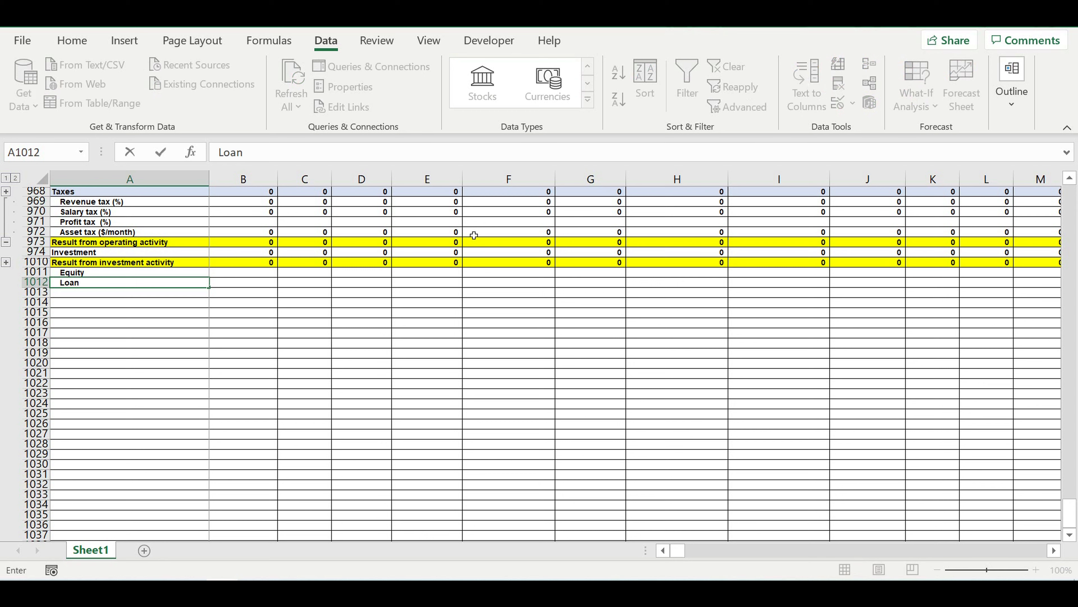
key(Return)
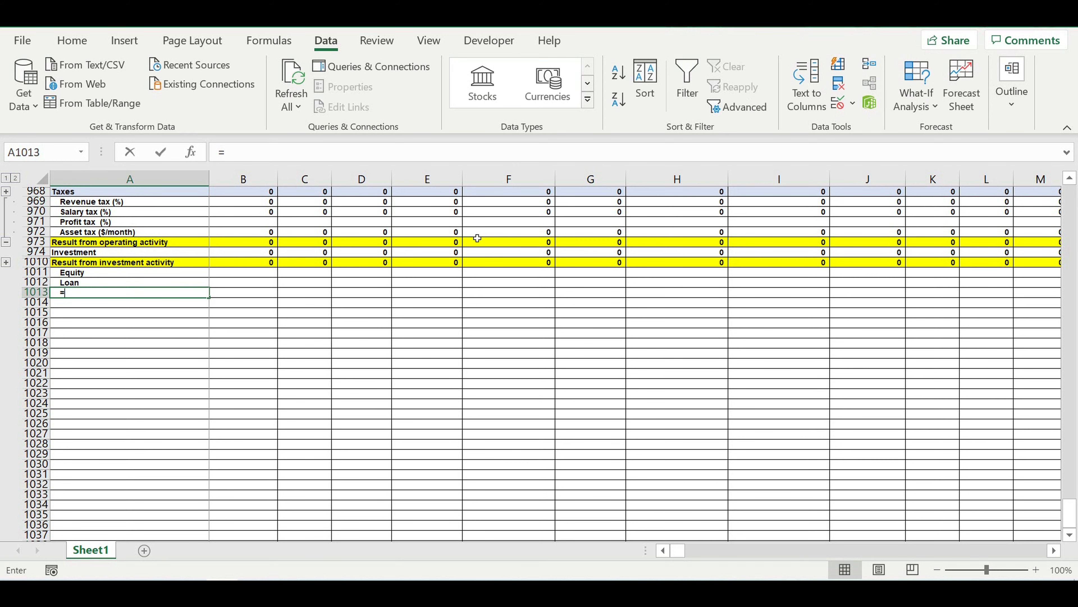
Step: Link A1013 and A1014 to the Loan timeline labels Principle payments ($/month) in A883 and % payments ($/month) in A887
text(=)
scroll(373, 273, up, 3)
scroll(342, 283, up, 10)
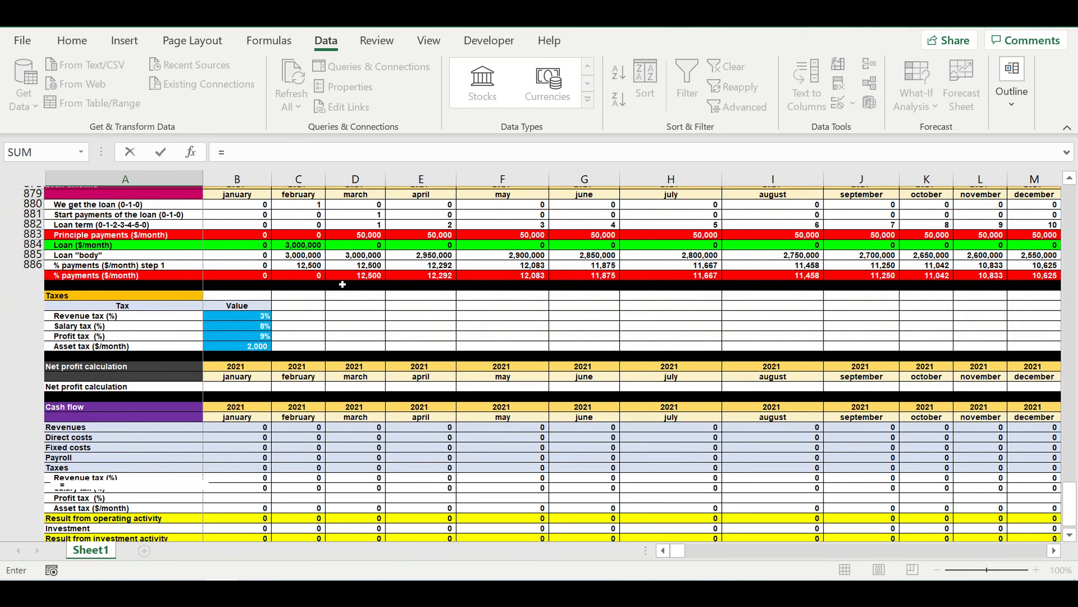
click(152, 366)
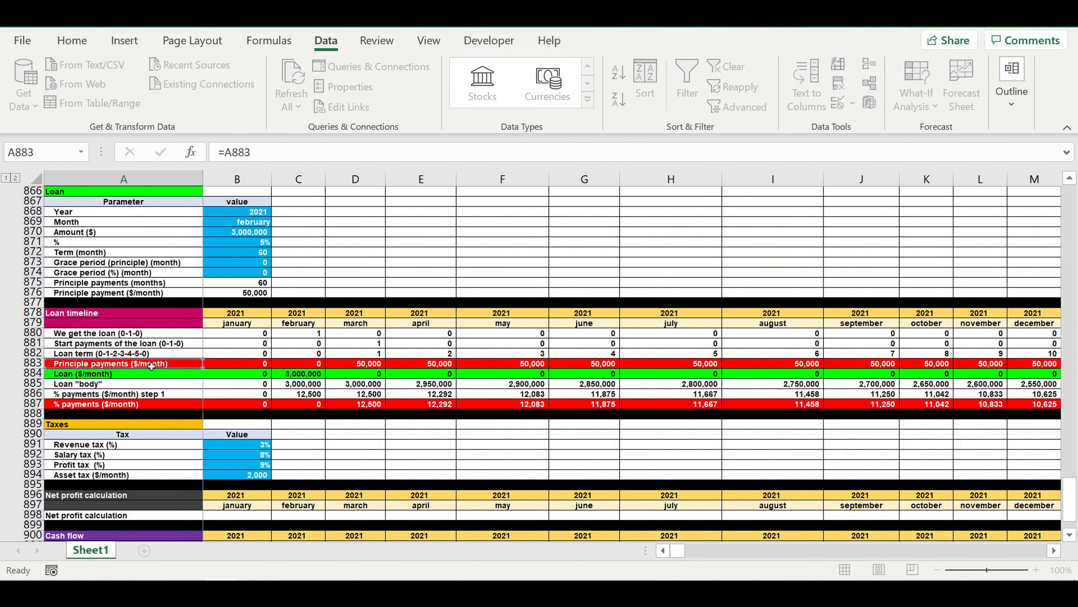
key(Return)
text(=)
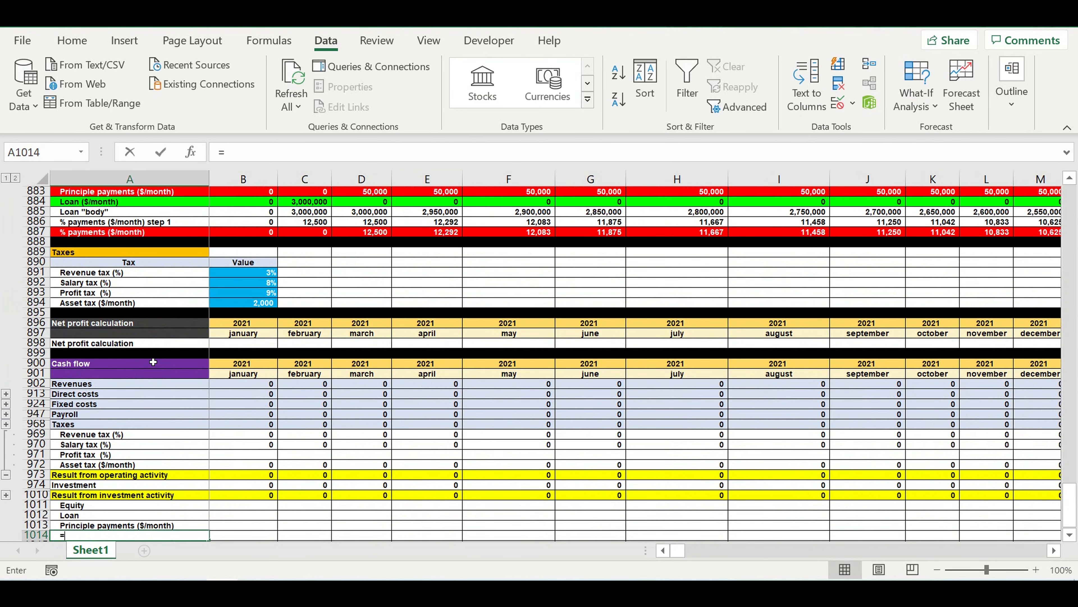
scroll(135, 302, up, 4)
click(85, 356)
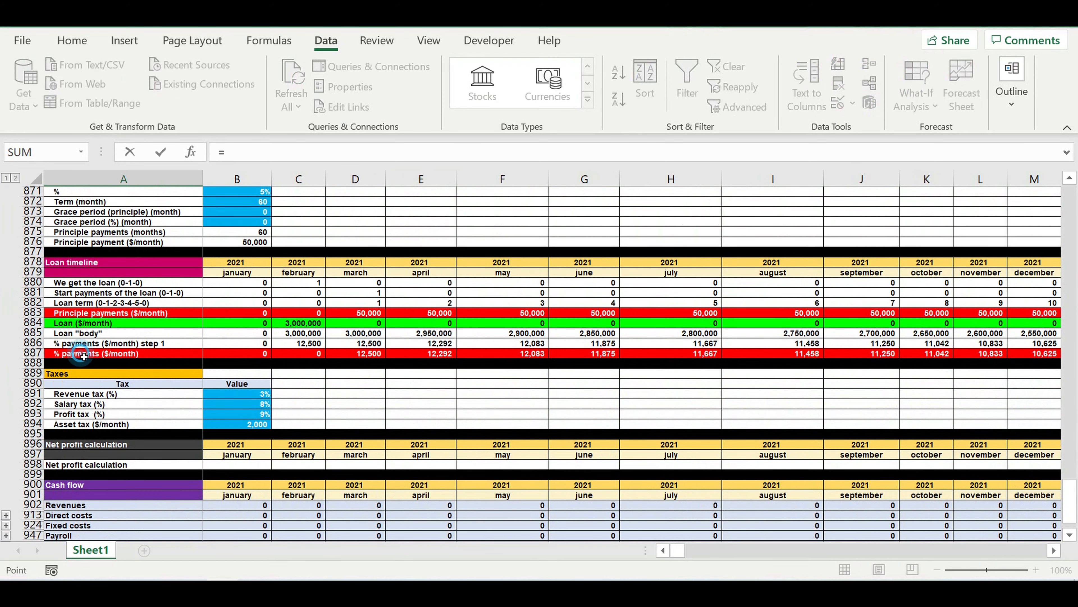
key(Return)
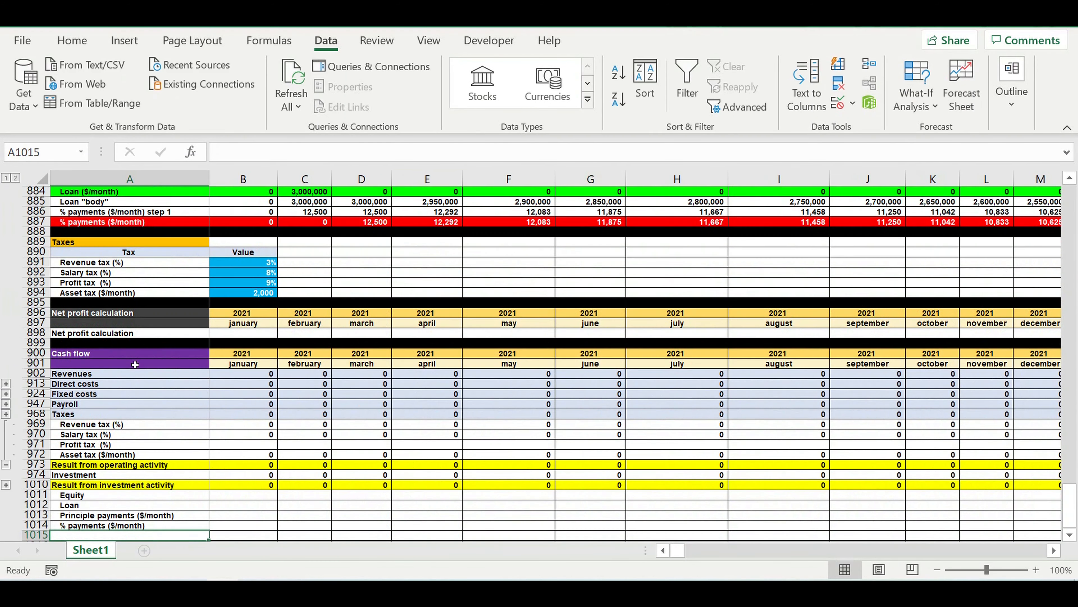
Step: Enter 0 as the January Equity value in B1011
click(248, 426)
click(248, 435)
text(0)
click(310, 465)
Step: Format the January Equity cell B1011 as an input with white font and light blue fill
click(250, 435)
click(83, 40)
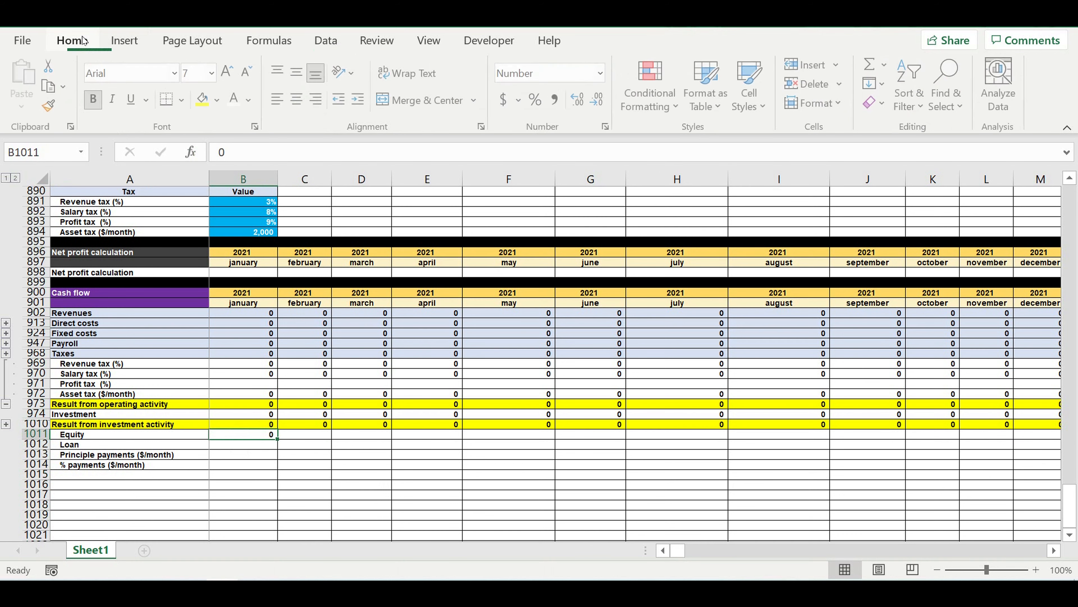
click(236, 99)
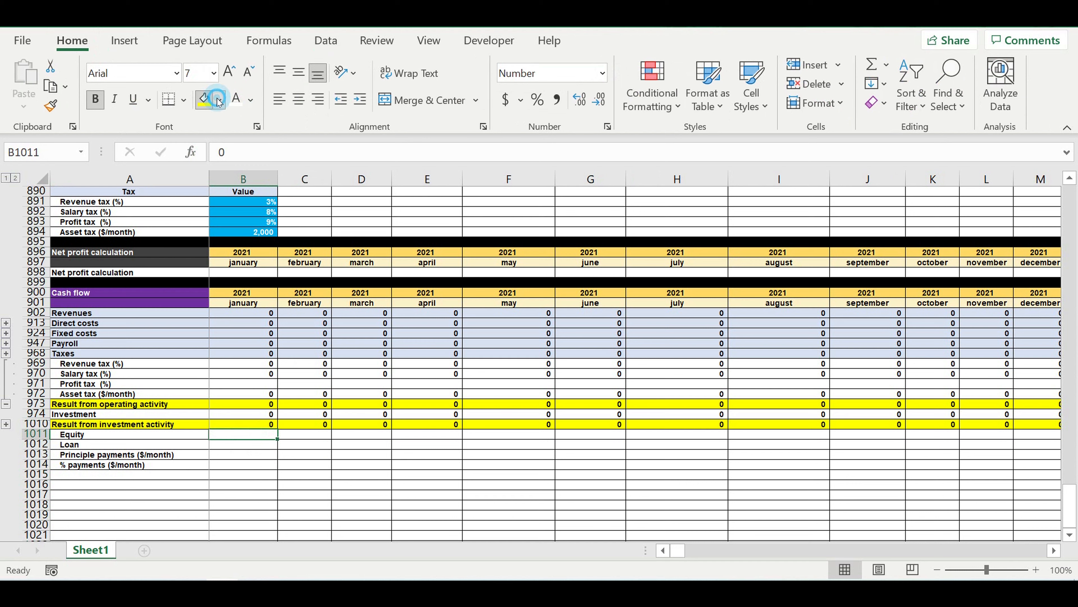
click(219, 100)
click(291, 258)
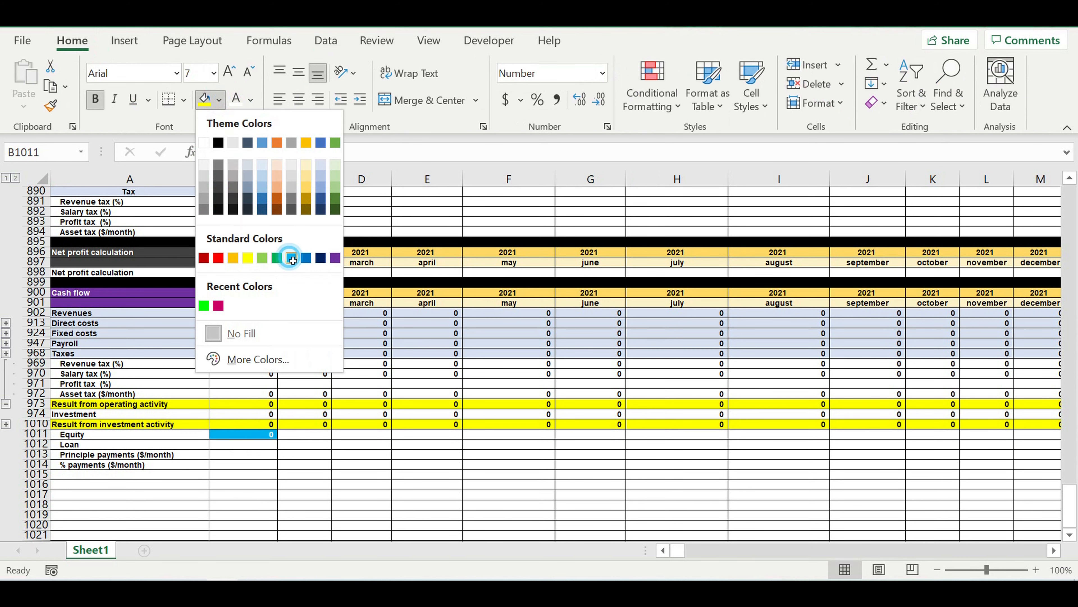
Step: Copy the January Equity input in B1011 across row 1011 through December 2030 in column DQ
click(310, 364)
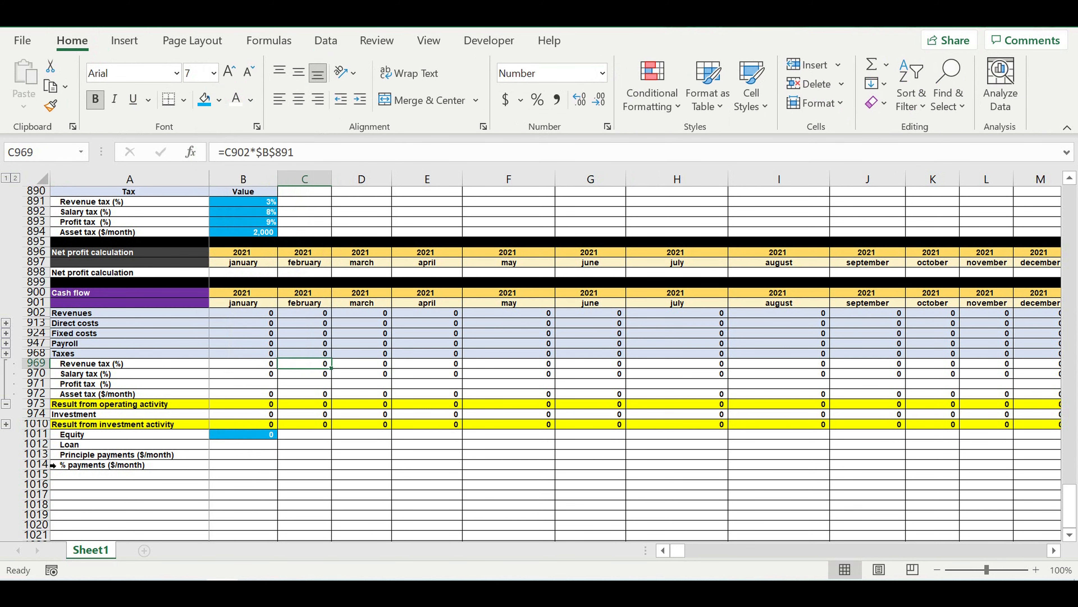
click(250, 435)
drag(283, 444, 962, 445)
drag(784, 551, 784, 551)
drag(661, 551, 484, 493)
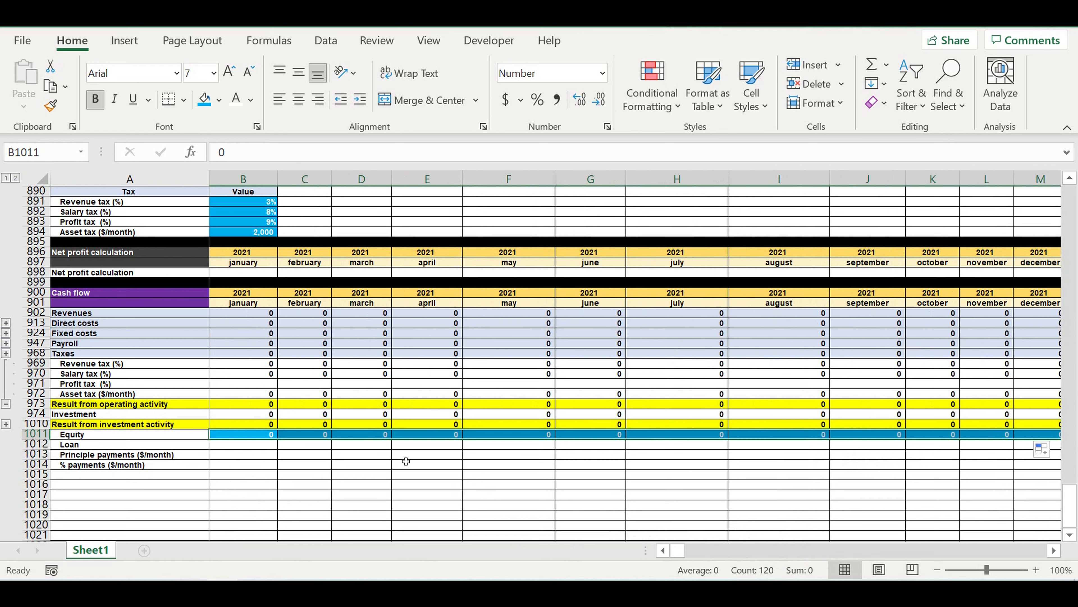
click(375, 467)
Step: Link the January cash flow Loan cell B1012 to the Loan timeline's Loan ($/month) with =B884
click(265, 449)
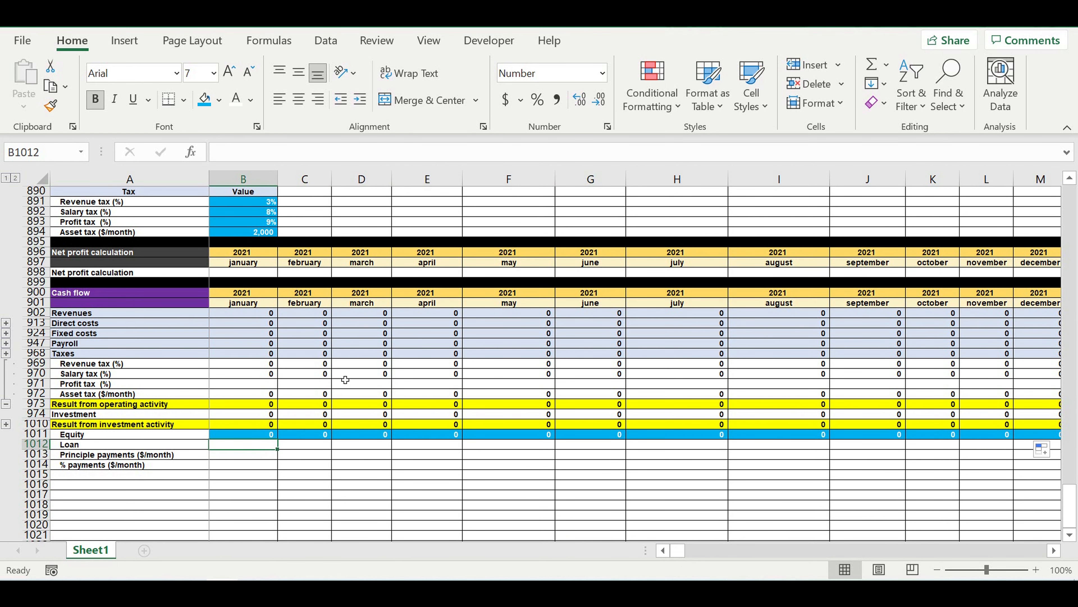
text(=)
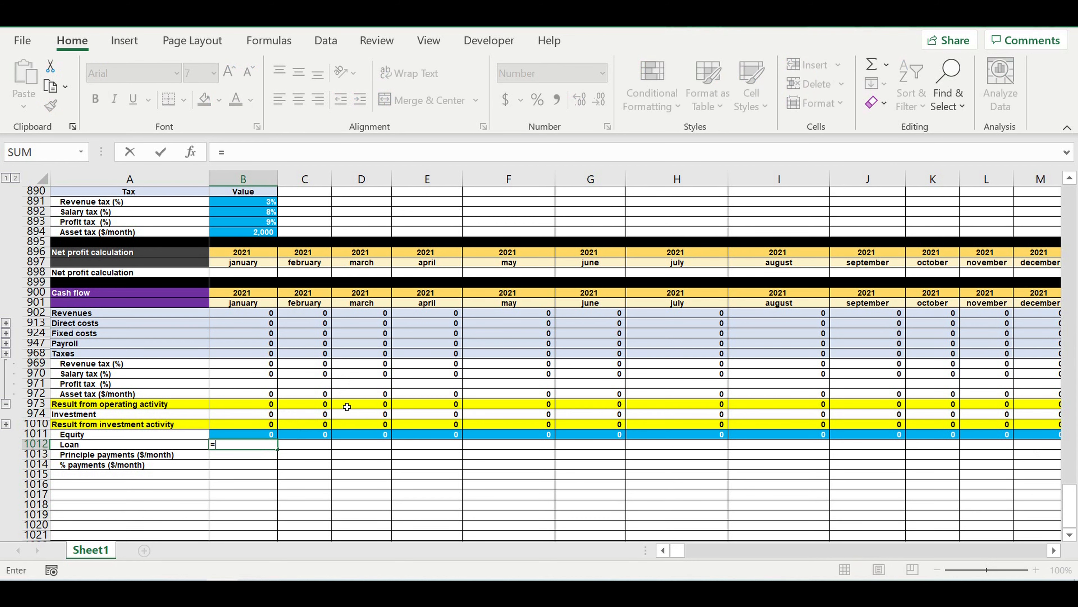
scroll(373, 413, up, 1)
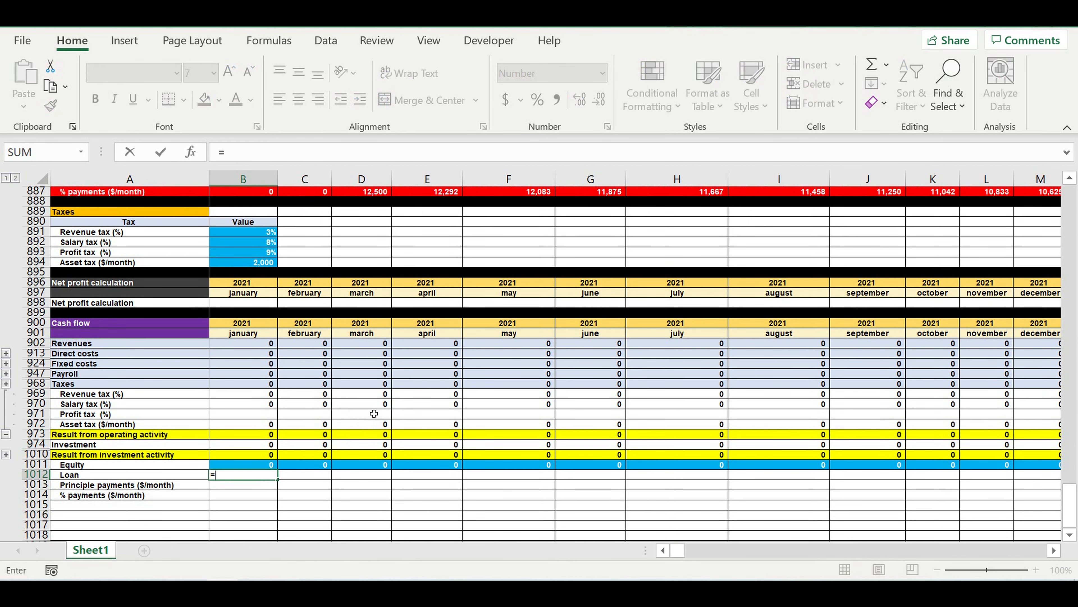
scroll(261, 433, up, 4)
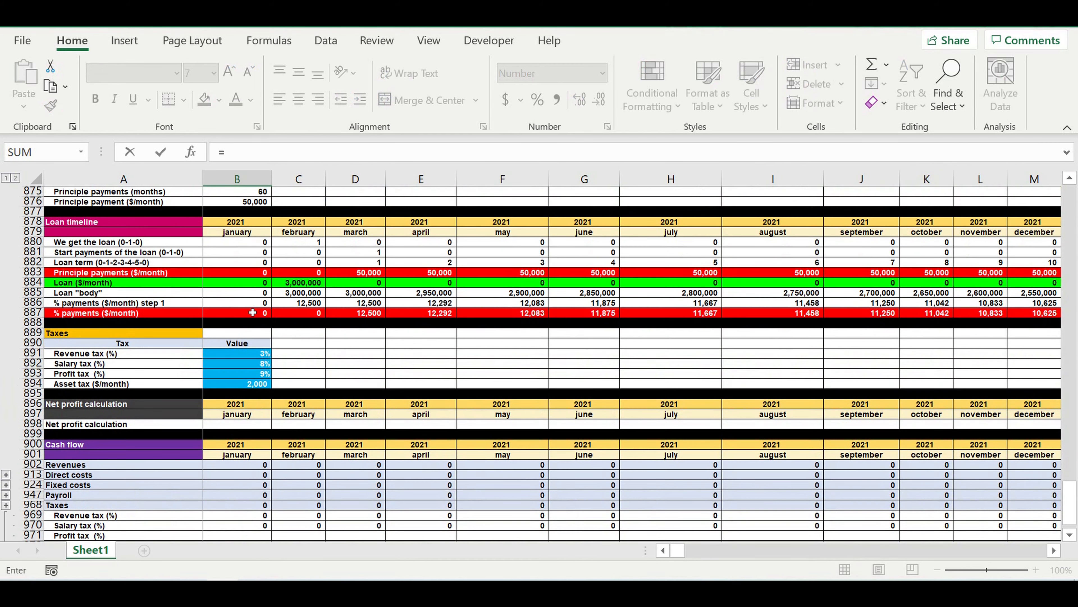
click(241, 288)
key(Return)
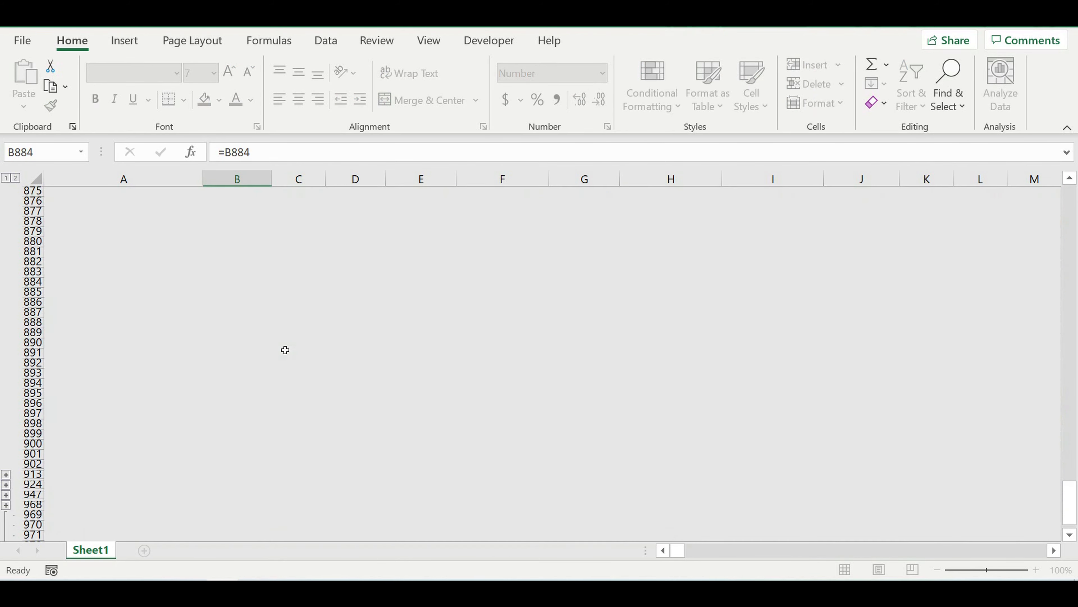
scroll(297, 364, down, 2)
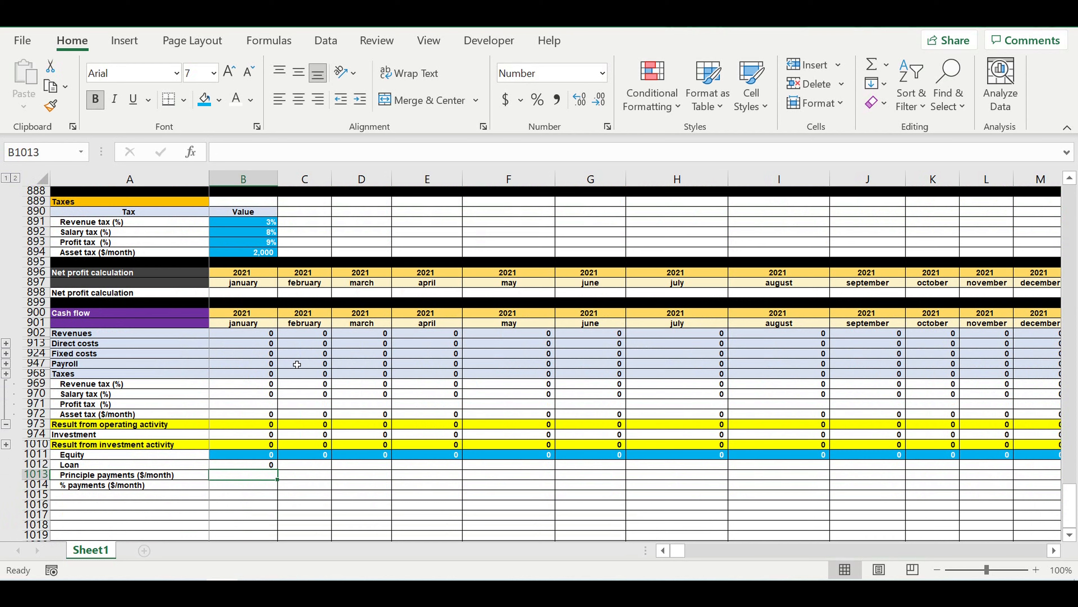
Step: Link January principle payments in B1013 to the Loan timeline with =B883 and January % payments in B1014 with =B887
text(=)
scroll(264, 248, up, 4)
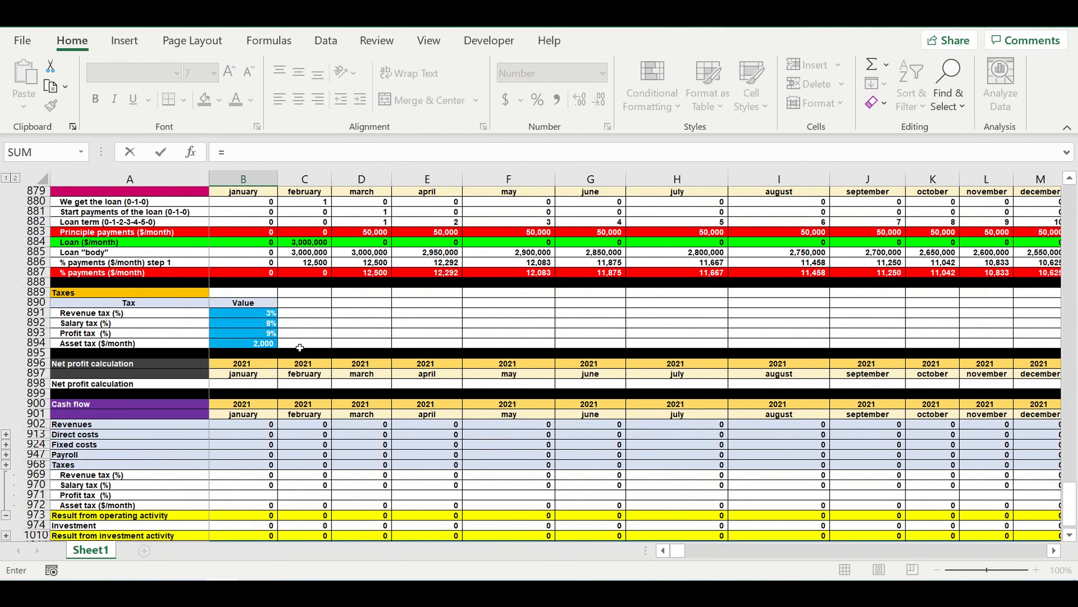
click(249, 265)
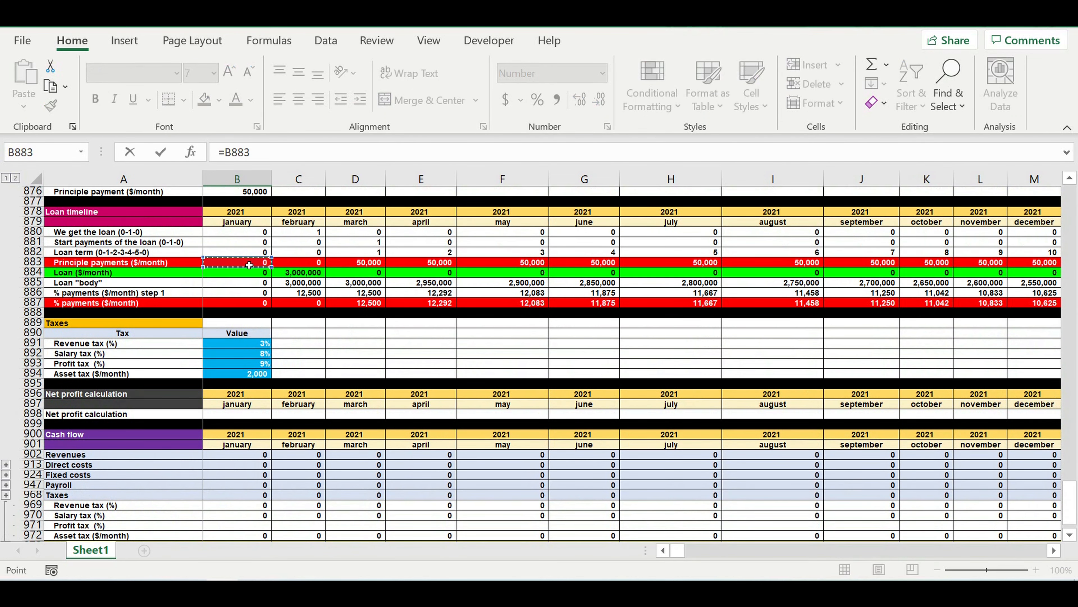
key(Return)
text(=)
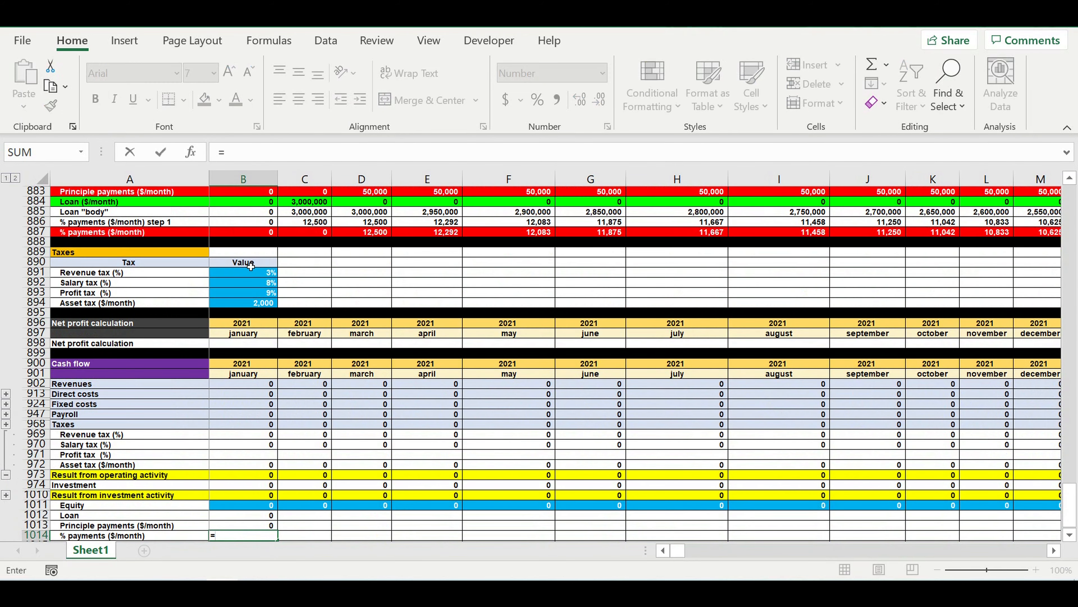
click(249, 233)
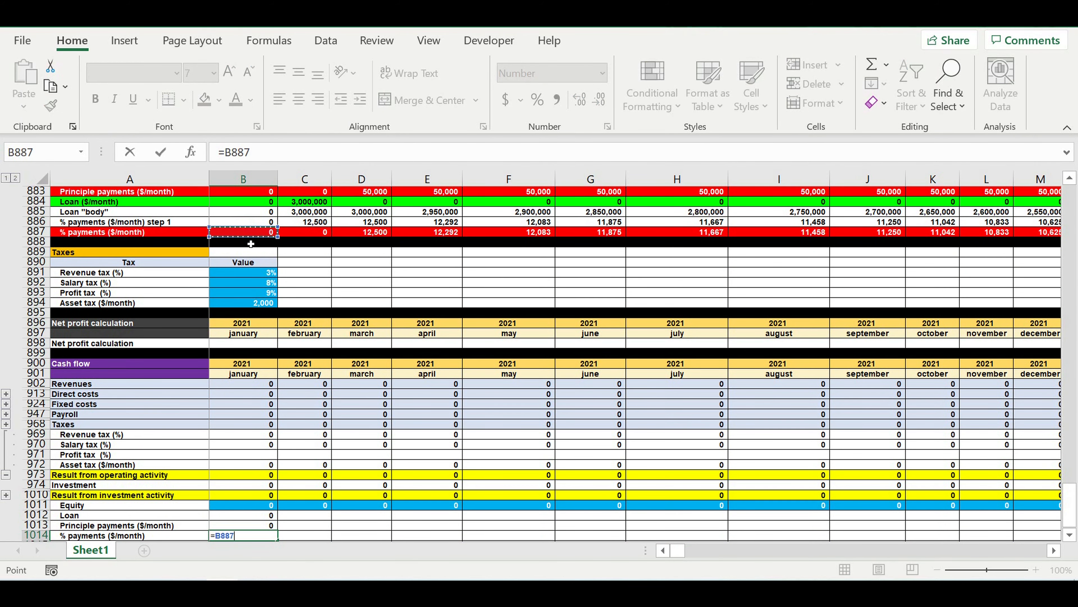
key(Return)
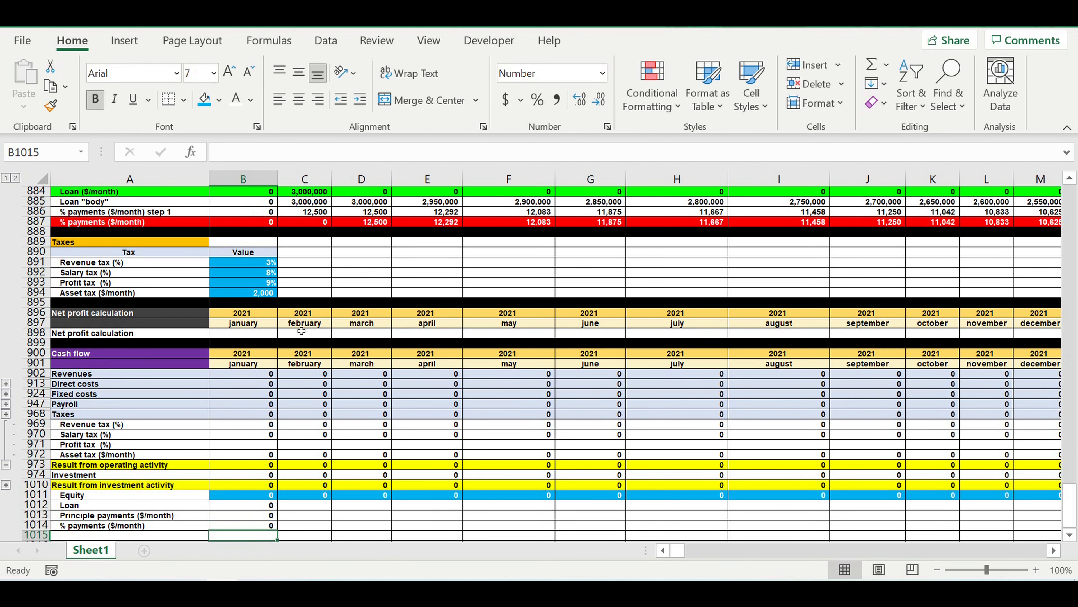
Step: Copy the January loan, principle and % payment formulas in B1012:B1014 across all months through December 2030 in column DQ
scroll(303, 340, down, 3)
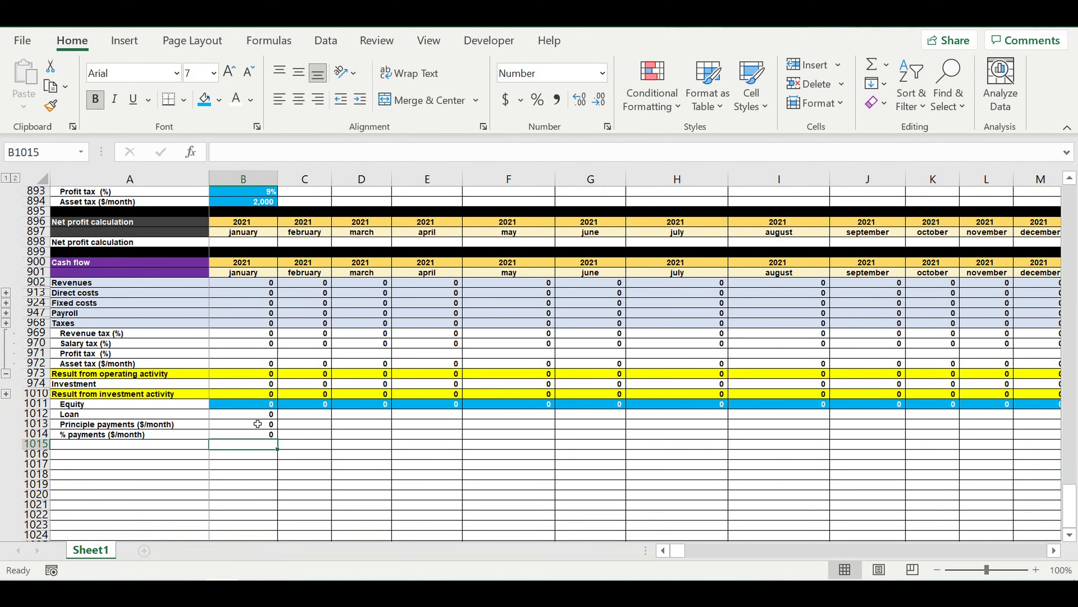
click(257, 416)
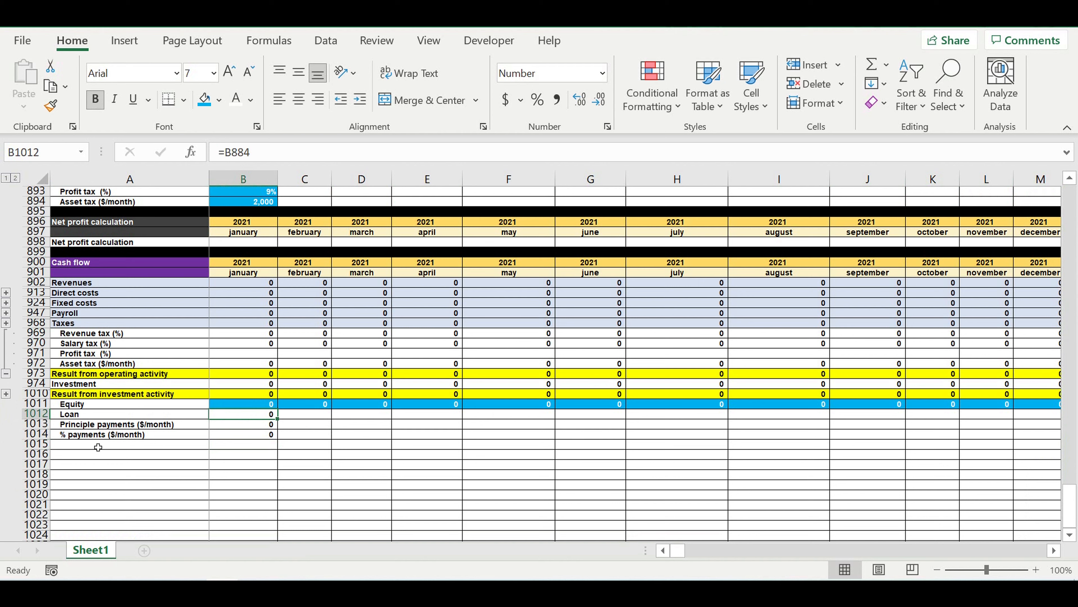
mouse_move(255, 415)
mouse_down()
mouse_move(276, 441)
mouse_move(1059, 440)
mouse_move(891, 439)
mouse_move(1059, 425)
mouse_move(1038, 408)
mouse_move(973, 416)
mouse_move(968, 397)
mouse_up()
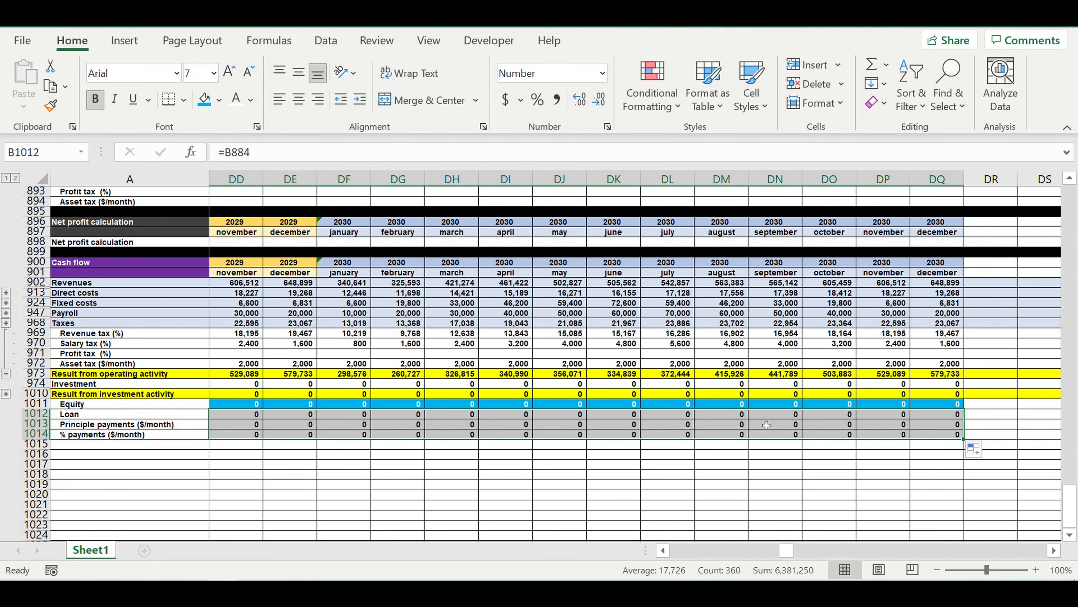
click(764, 467)
drag(787, 550, 443, 556)
click(246, 487)
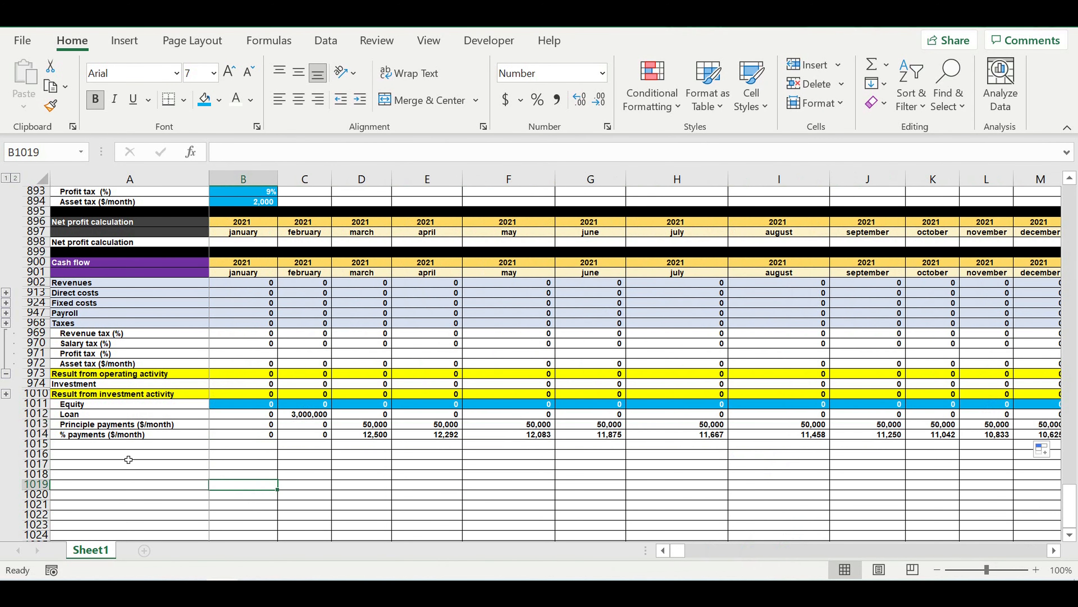
Step: Enter the label "Result from financing activity" in A1015 and remove its indent
click(83, 445)
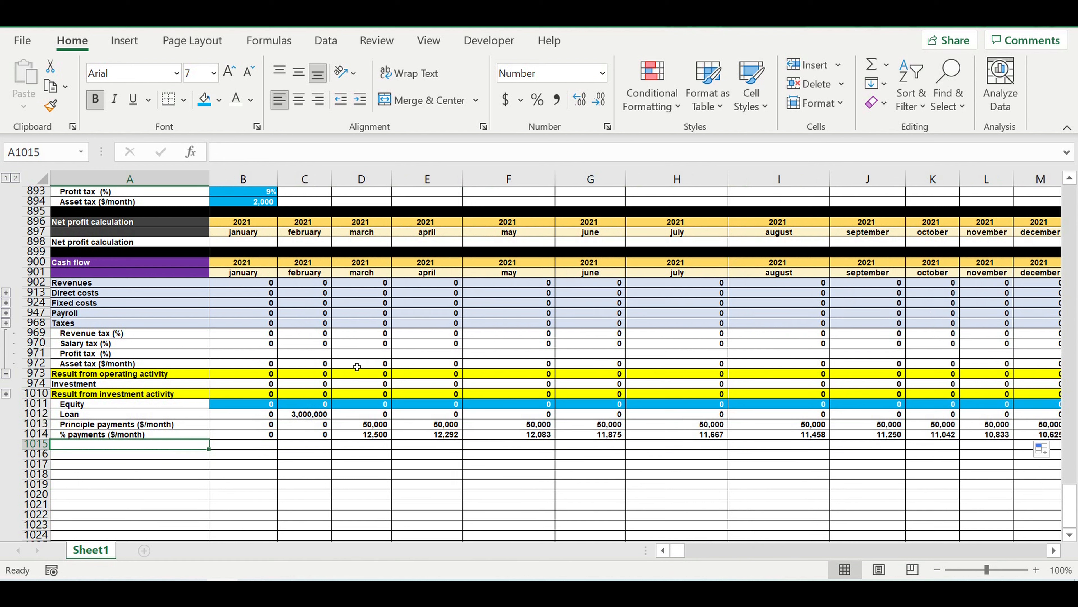
text(R)
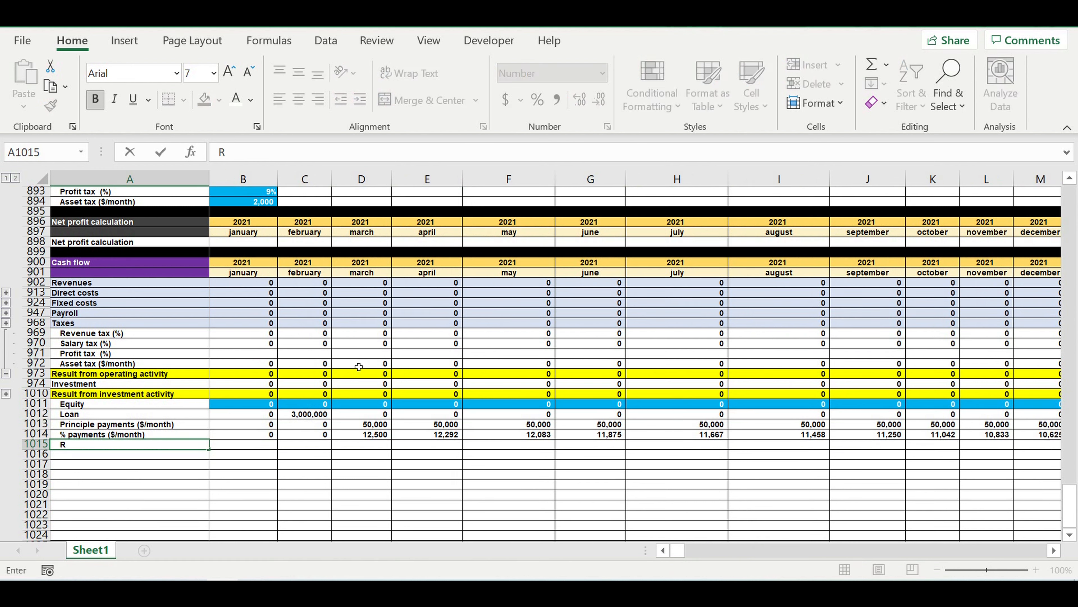
text(esult from financing activity)
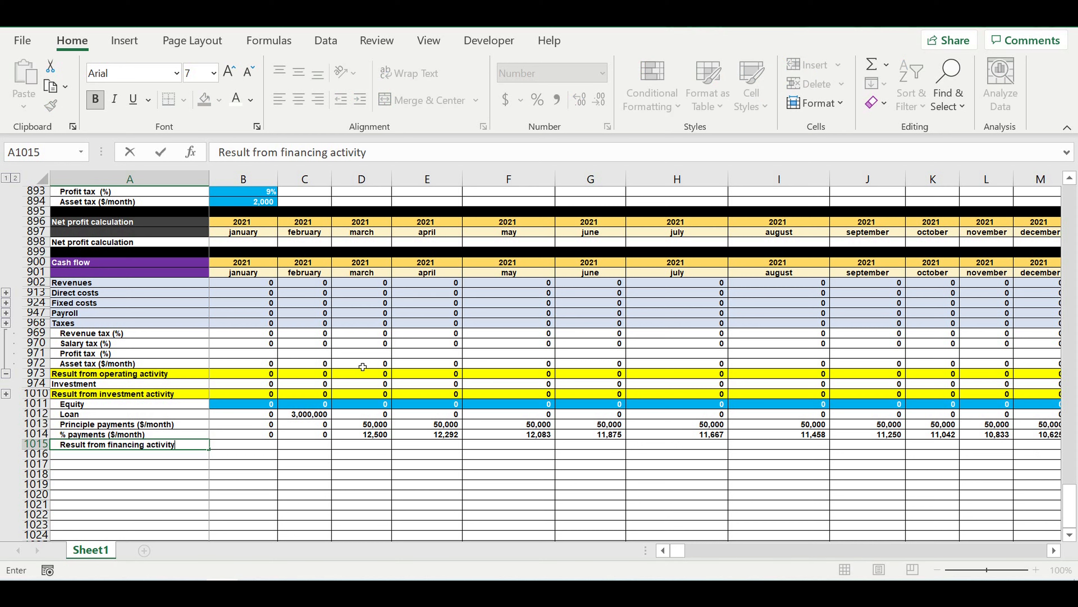
click(127, 466)
click(130, 445)
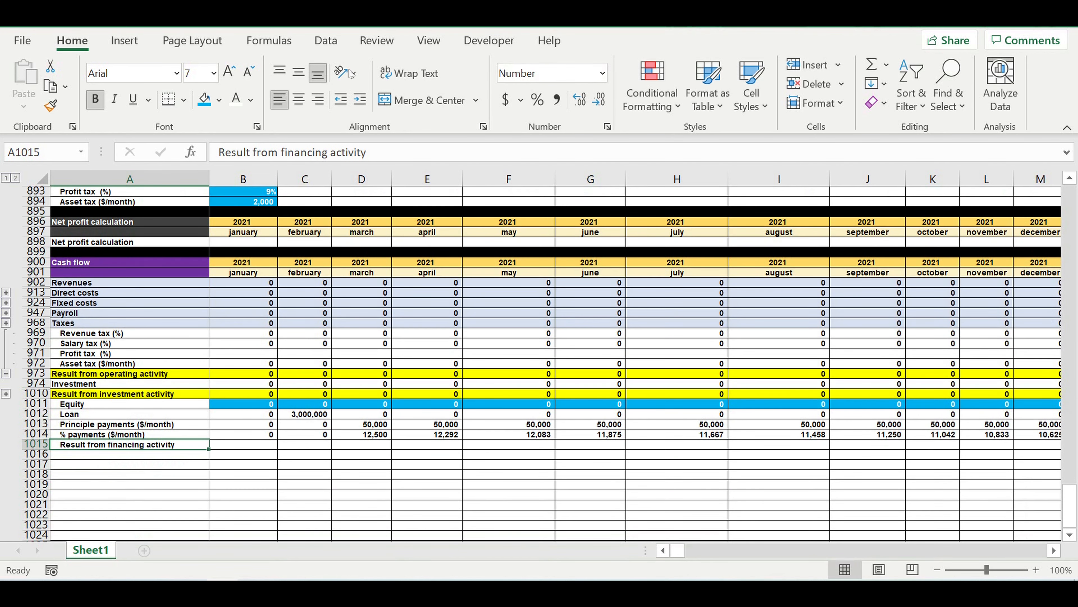
click(341, 99)
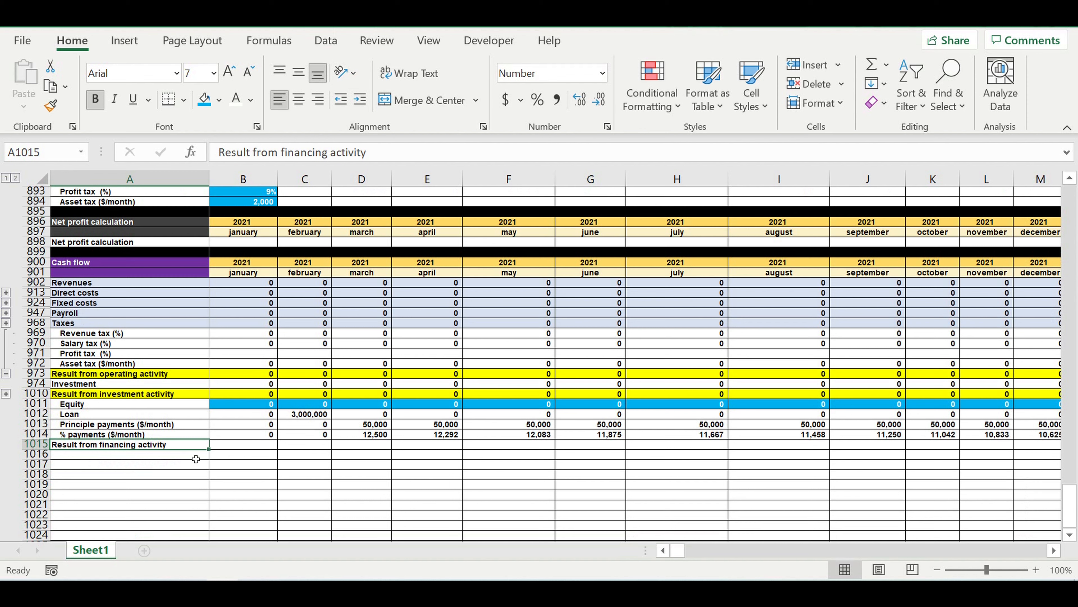
click(186, 472)
Step: Fill the entire Result from financing activity row 1015 with yellow
click(237, 444)
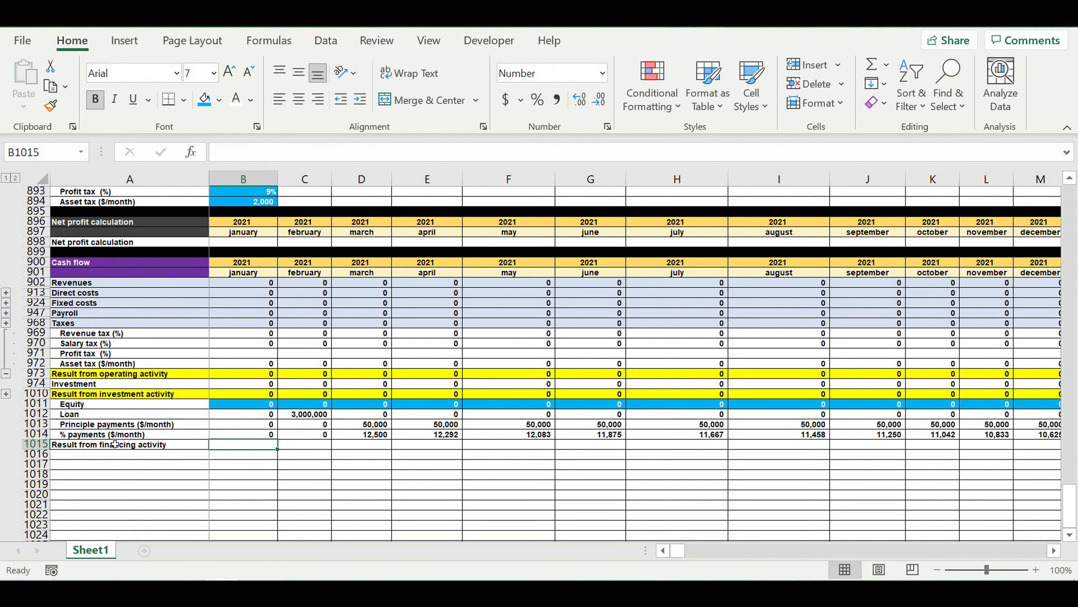
click(48, 446)
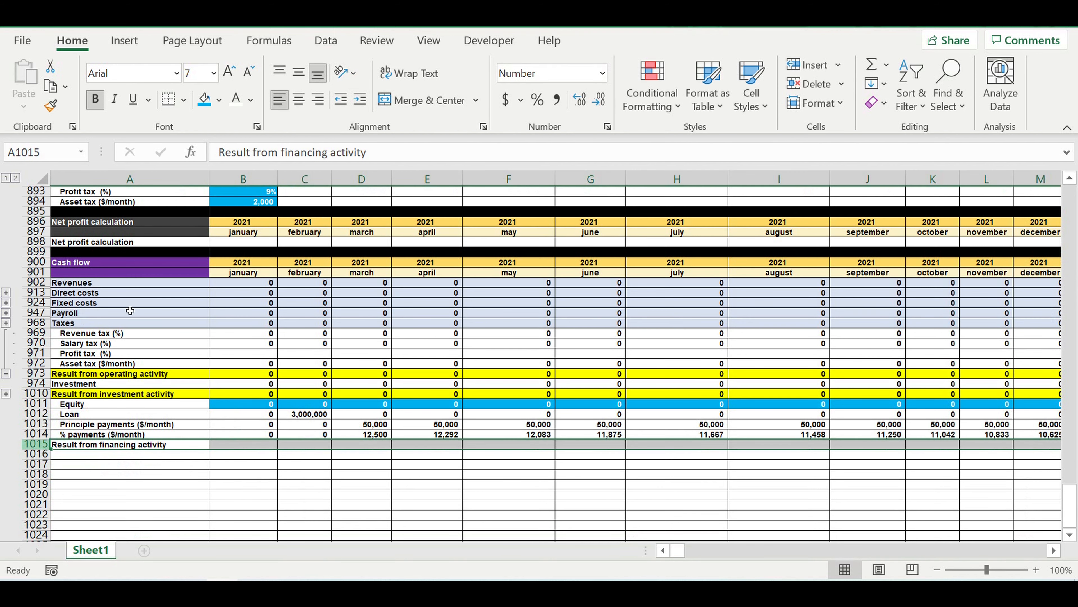
click(221, 104)
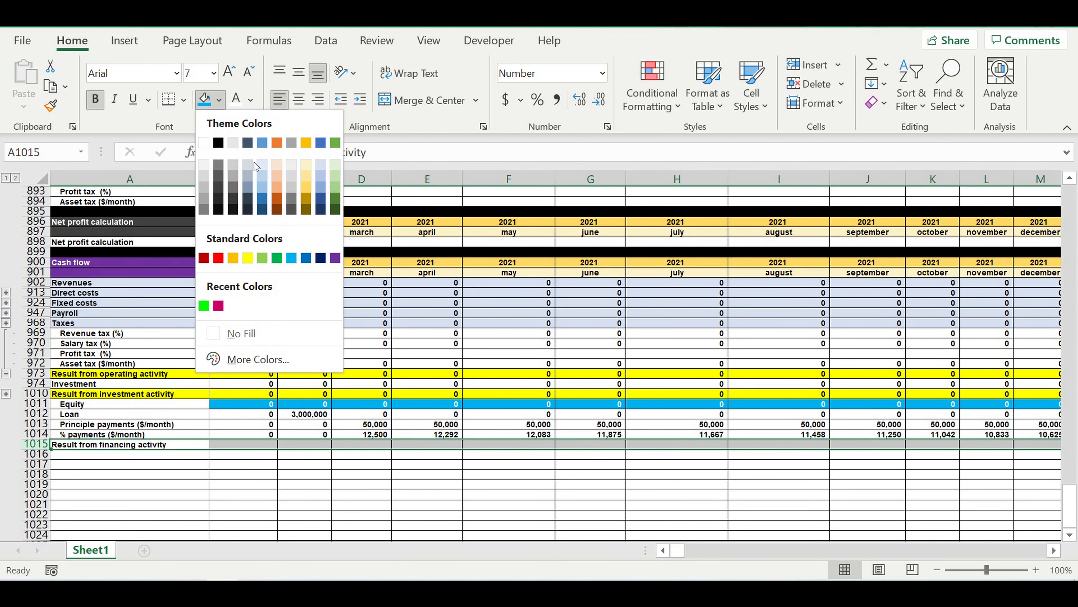
click(249, 259)
click(346, 493)
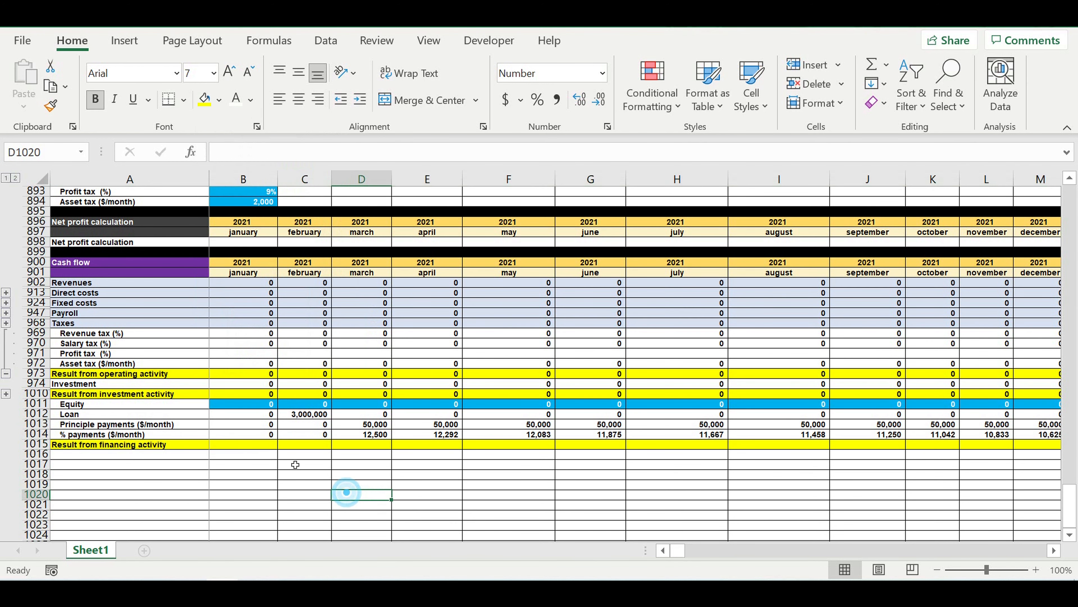
Step: Calculate the January financing result in B1015 with the formula =B1011+B1012-B1013-B1014
click(251, 446)
text(=)
click(249, 407)
text(+)
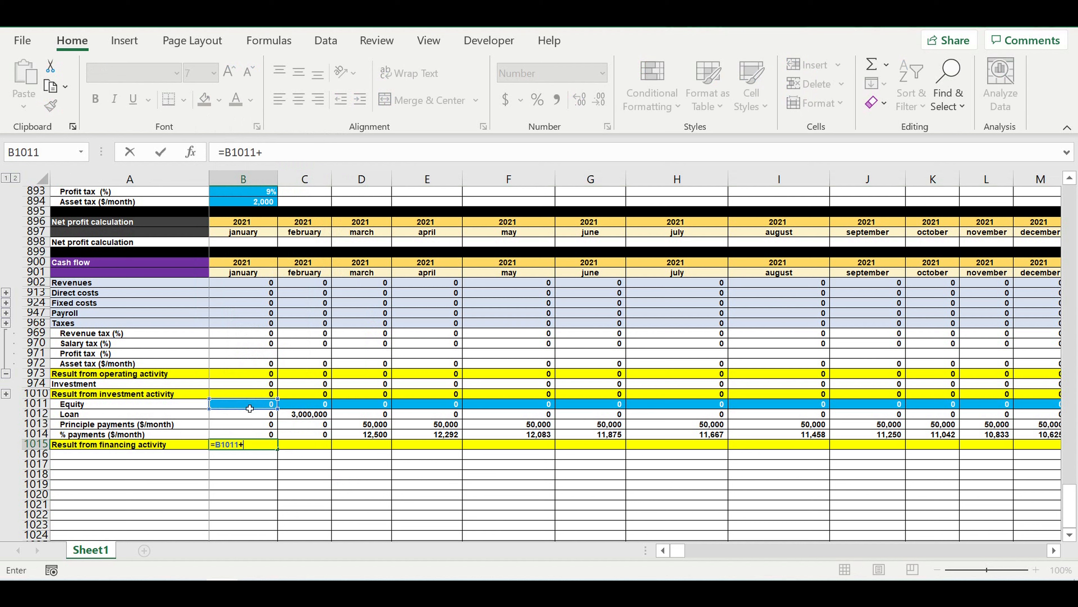
click(234, 416)
text(-)
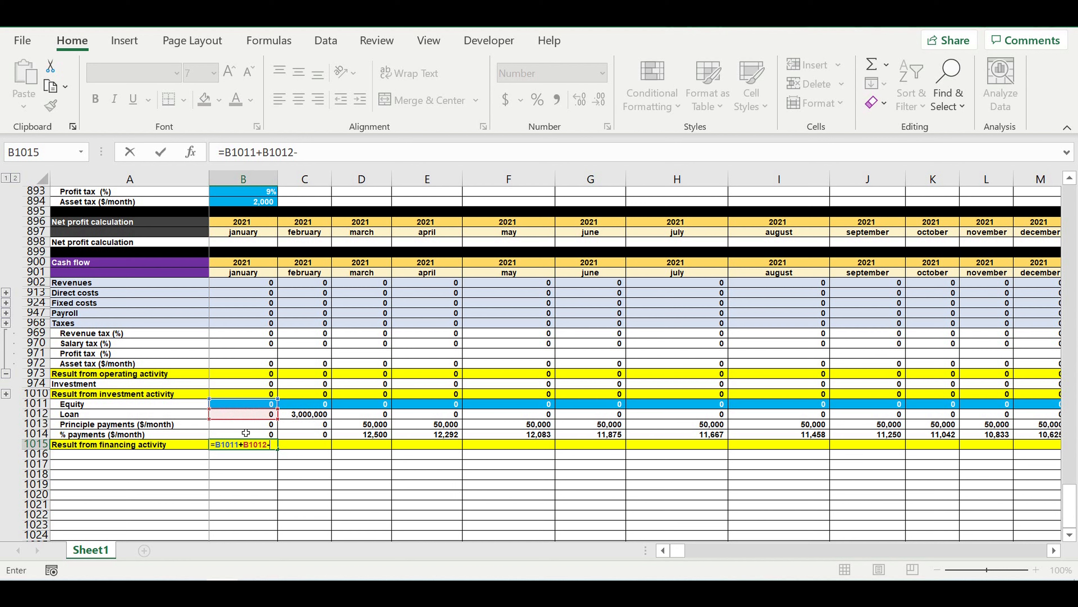
click(237, 425)
text(-)
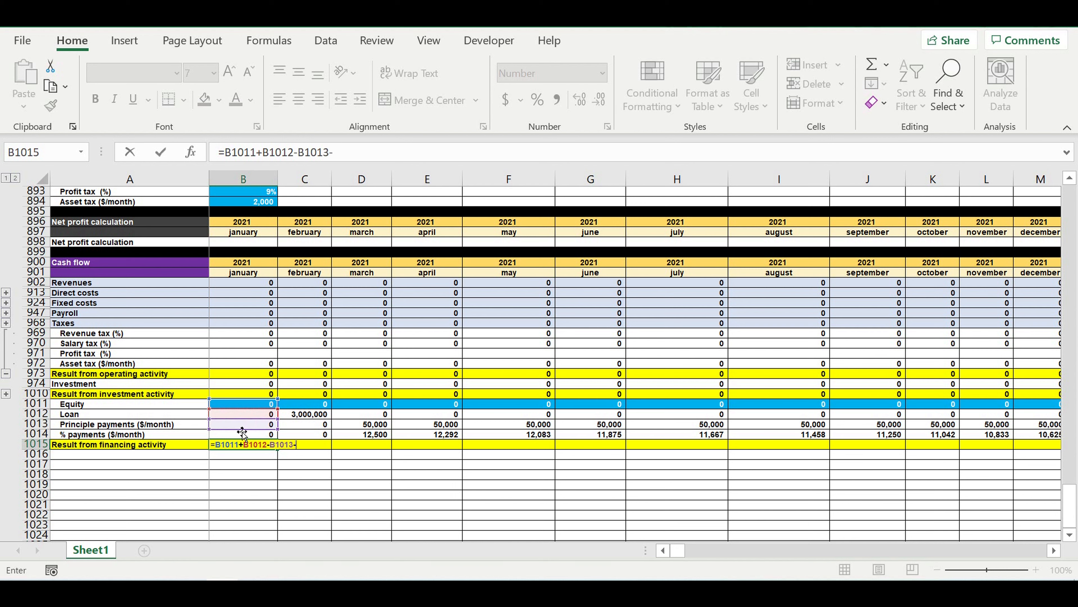
click(230, 434)
key(Return)
Step: Copy the January financing result formula in B1015 across row 1015 through December 2030 in column DQ
click(248, 444)
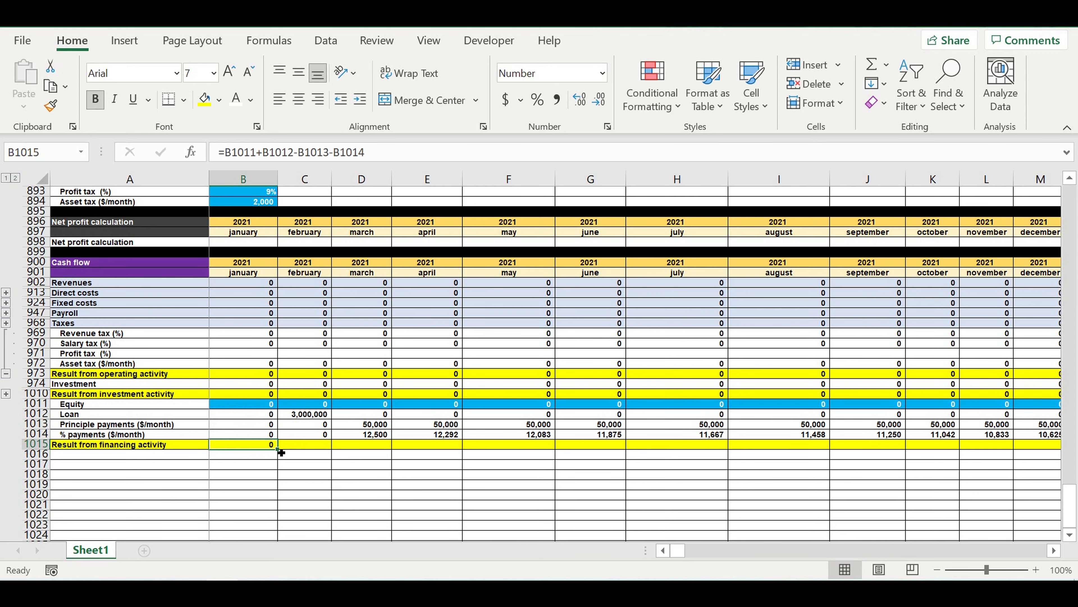
mouse_move(282, 452)
mouse_down()
mouse_move(1044, 445)
mouse_move(1010, 462)
mouse_move(970, 459)
mouse_up()
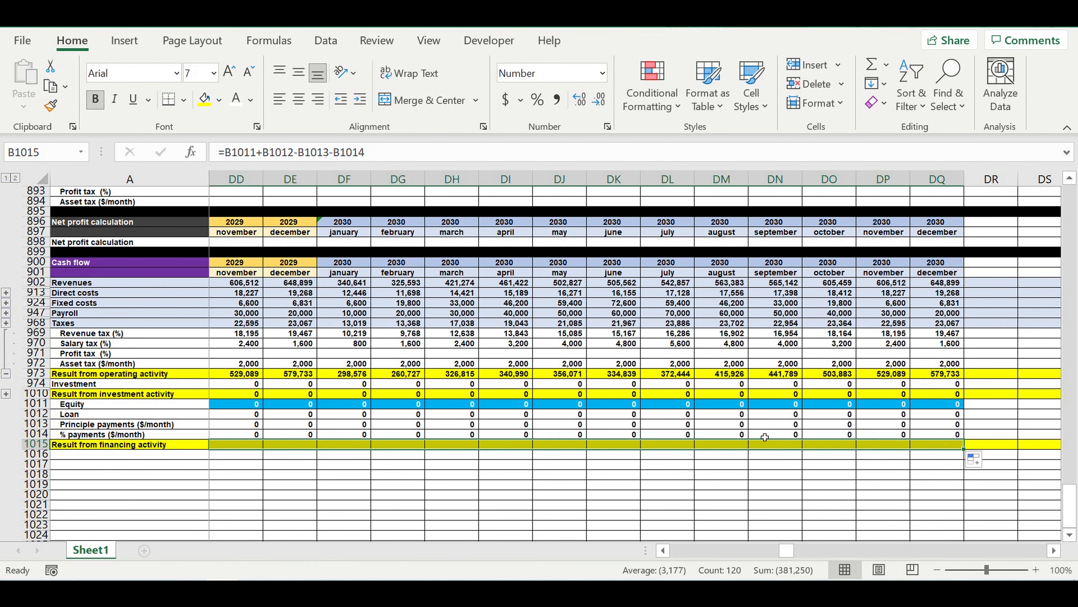
click(635, 480)
drag(785, 550, 568, 514)
click(244, 353)
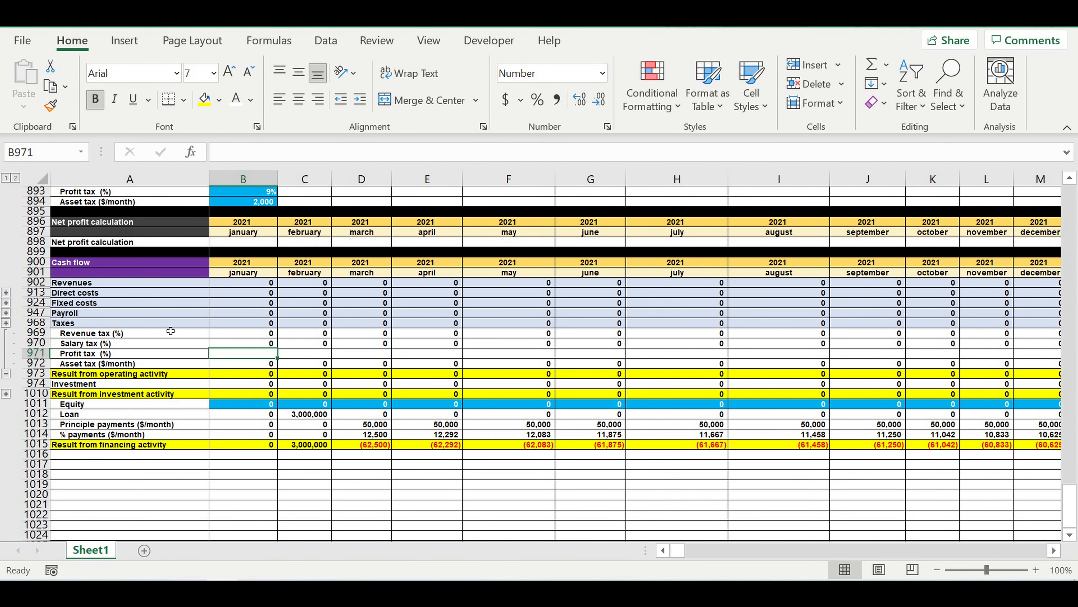
Step: Calculate the January net profit in B898 with the formula =B902-B913-B924-B947-B969-B970-B972-B1013-B1014
click(238, 242)
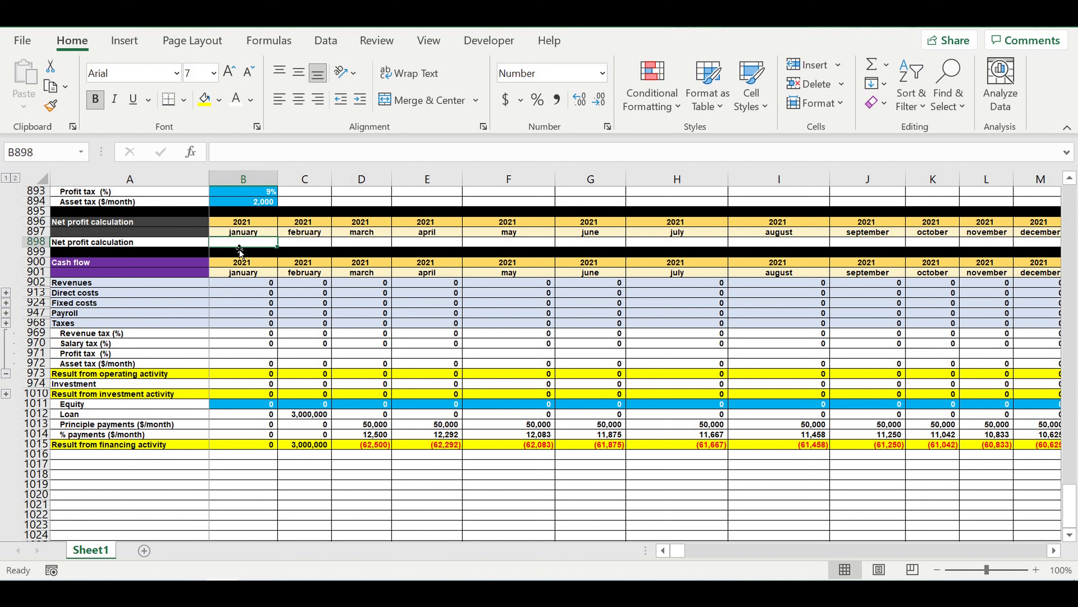
text(=)
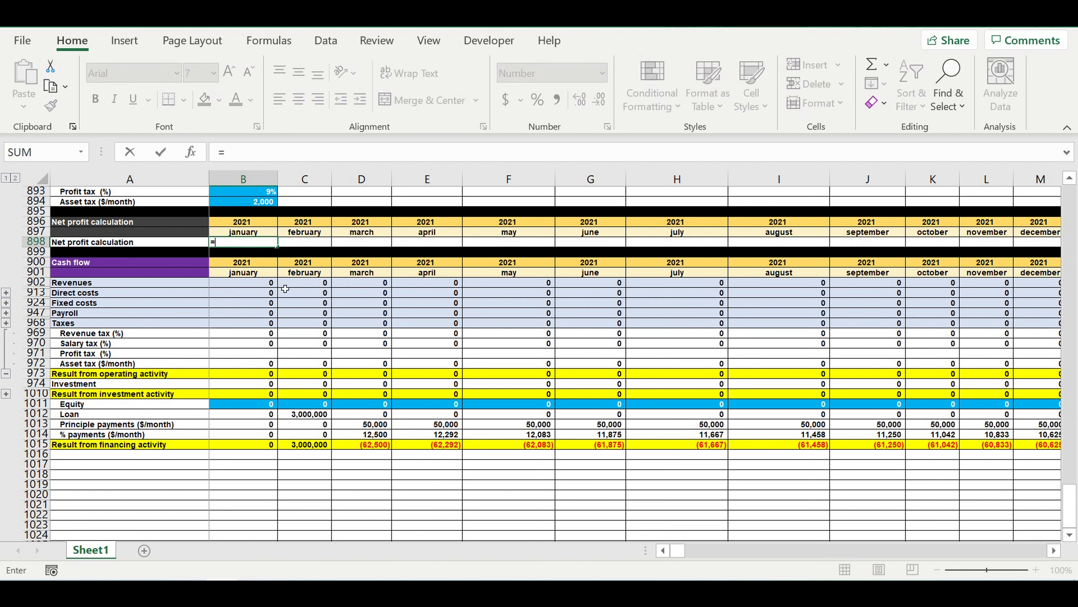
click(248, 284)
text(-)
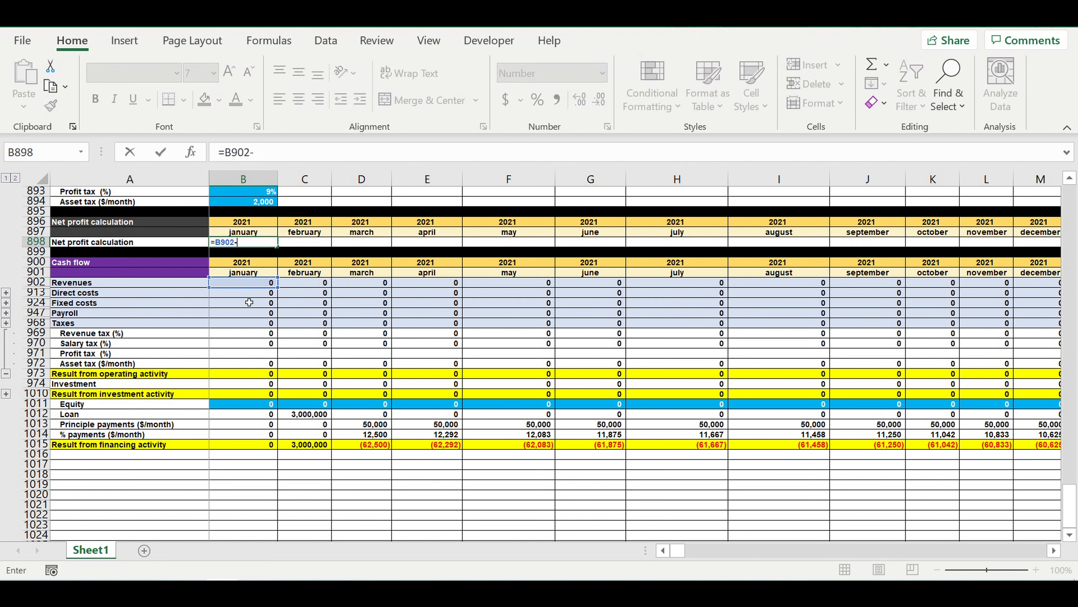
click(234, 296)
text(-)
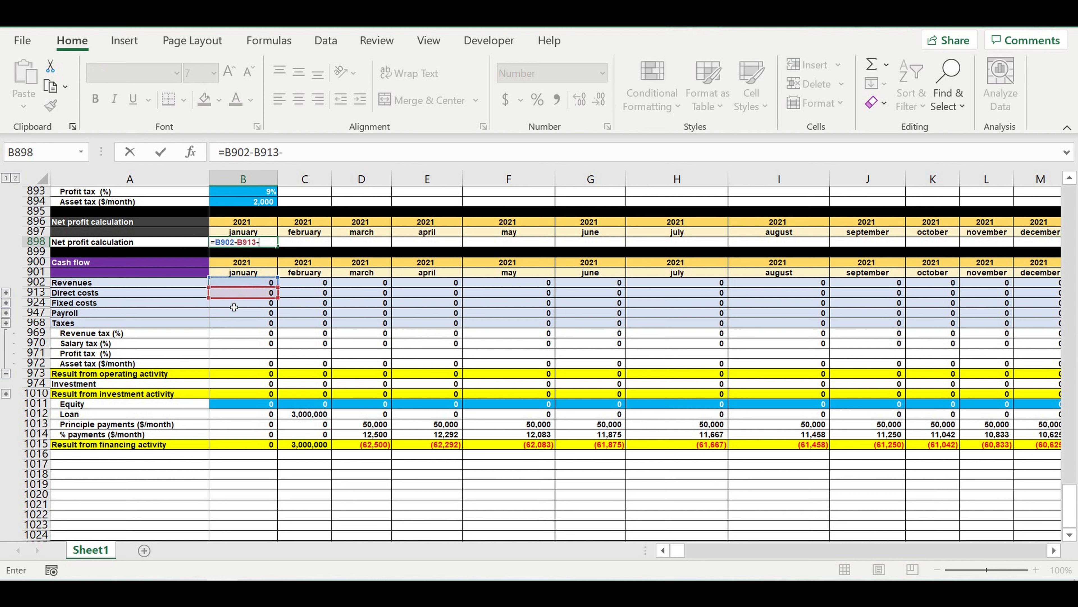
click(235, 304)
text(-)
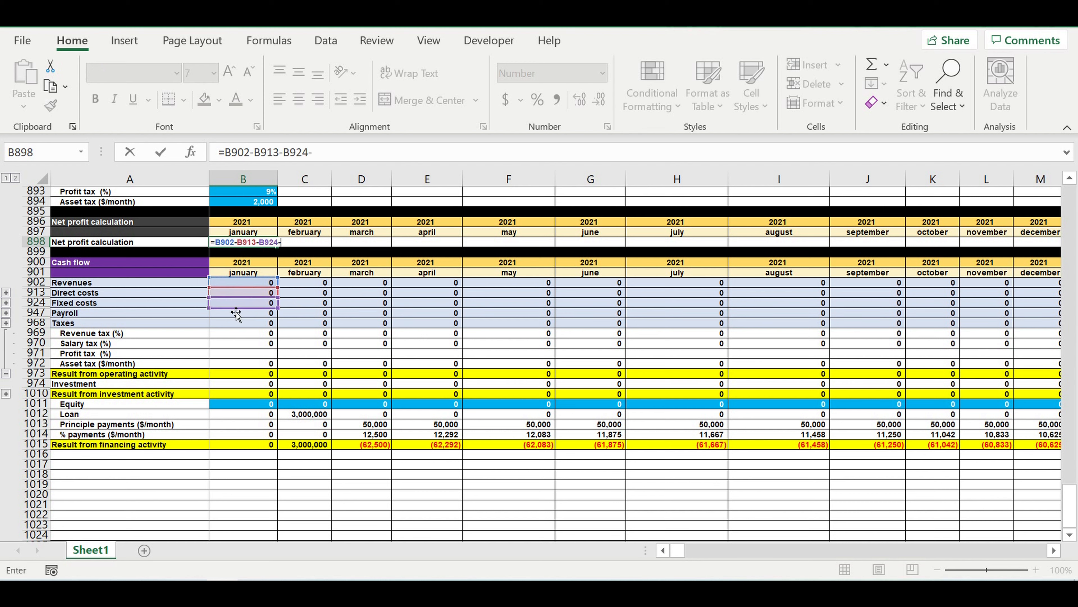
click(228, 315)
text(-)
click(241, 334)
text(-)
click(242, 344)
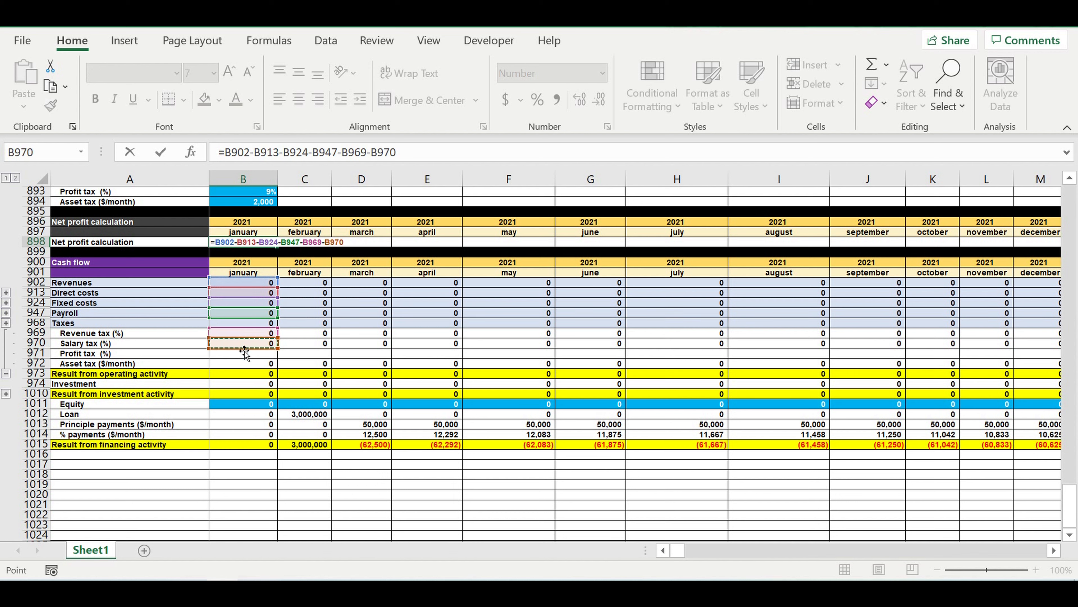
text(-)
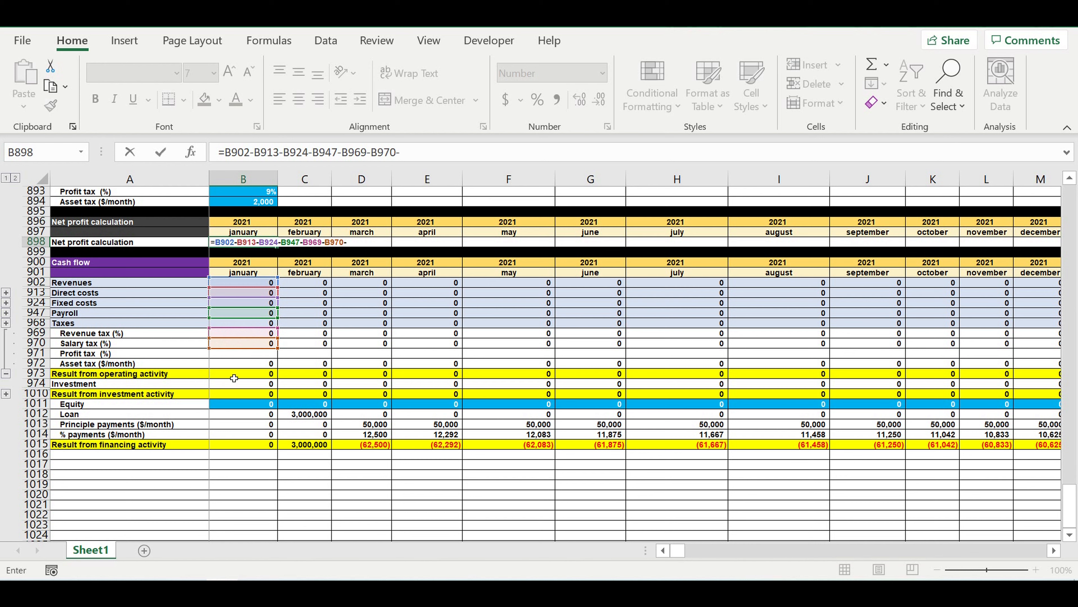
click(234, 364)
text(-)
click(238, 429)
text(-)
click(239, 436)
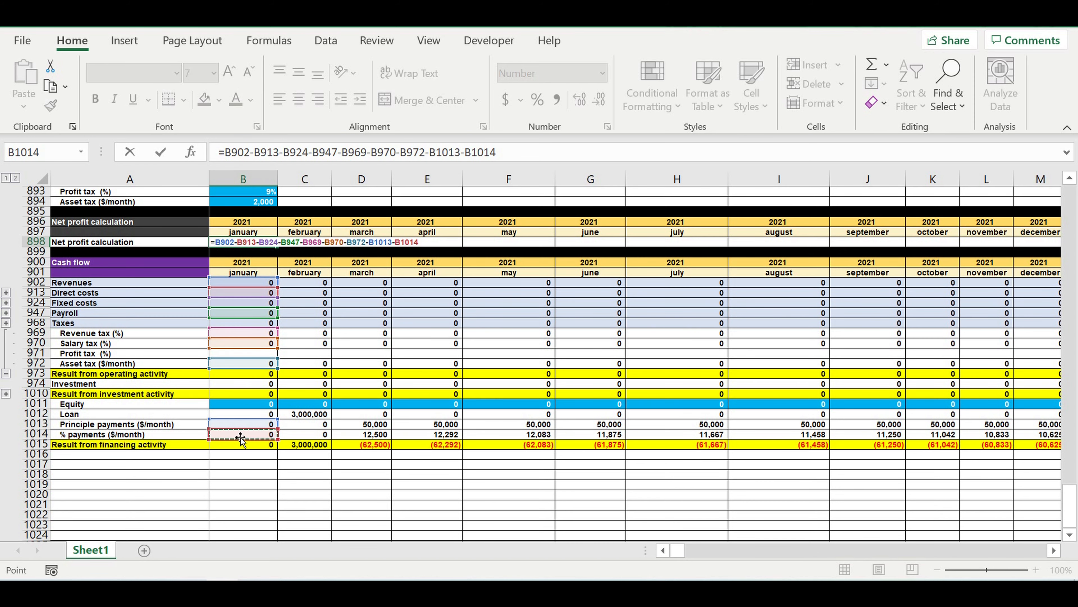
key(Return)
Step: Copy the January net profit formula in B898 across row 898 through December 2030 in column DQ
click(254, 242)
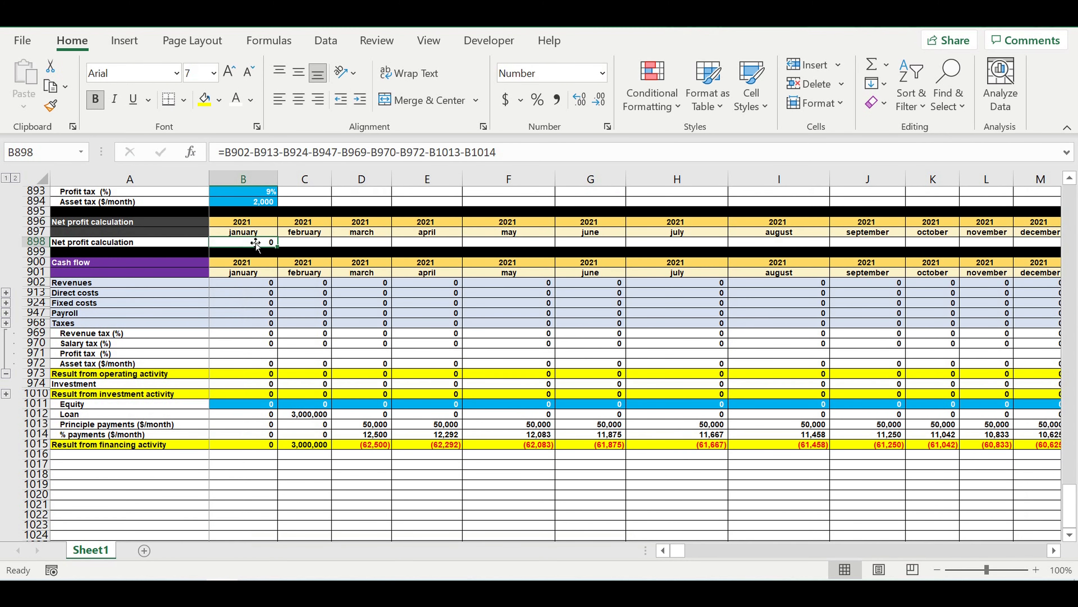
drag(277, 247, 885, 245)
drag(1066, 244, 961, 243)
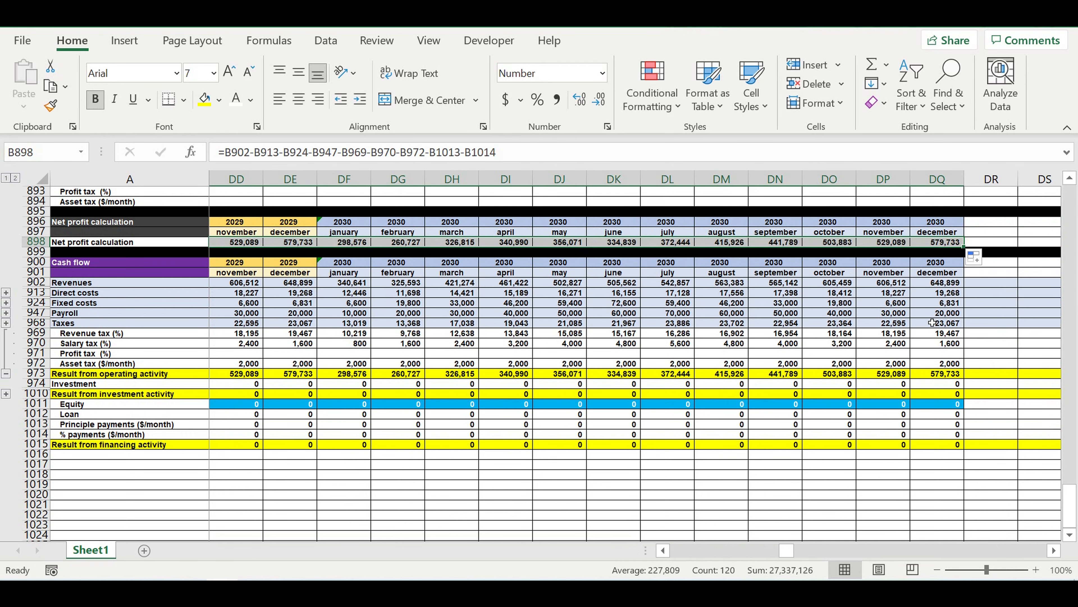
Step: Calculate the January profit tax in B971 with the formula =IF(B898<0,0,B898*$B$893)
drag(786, 551, 551, 558)
click(384, 334)
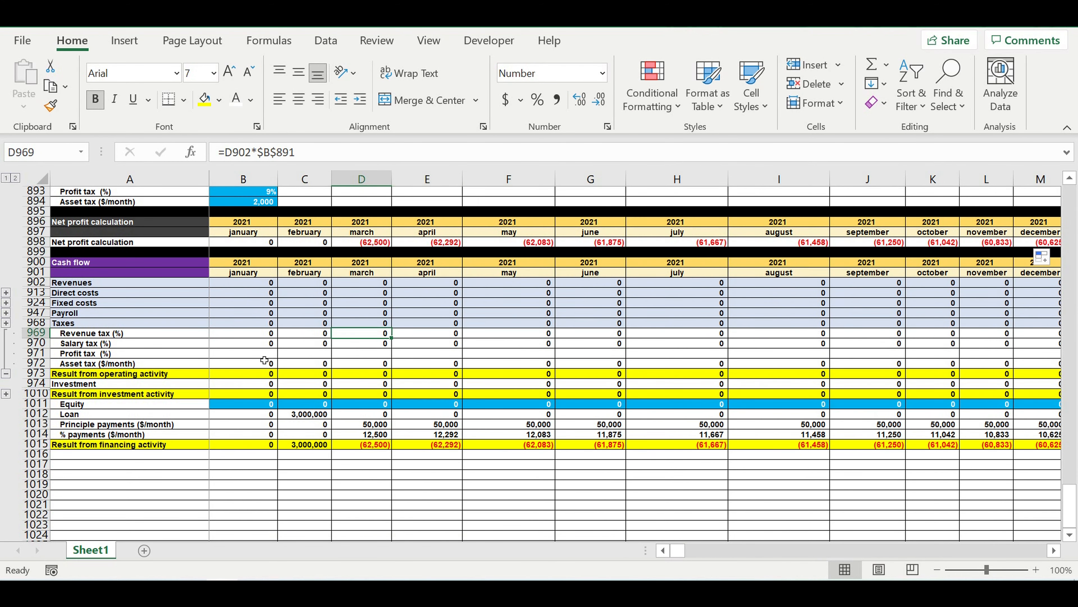
click(263, 355)
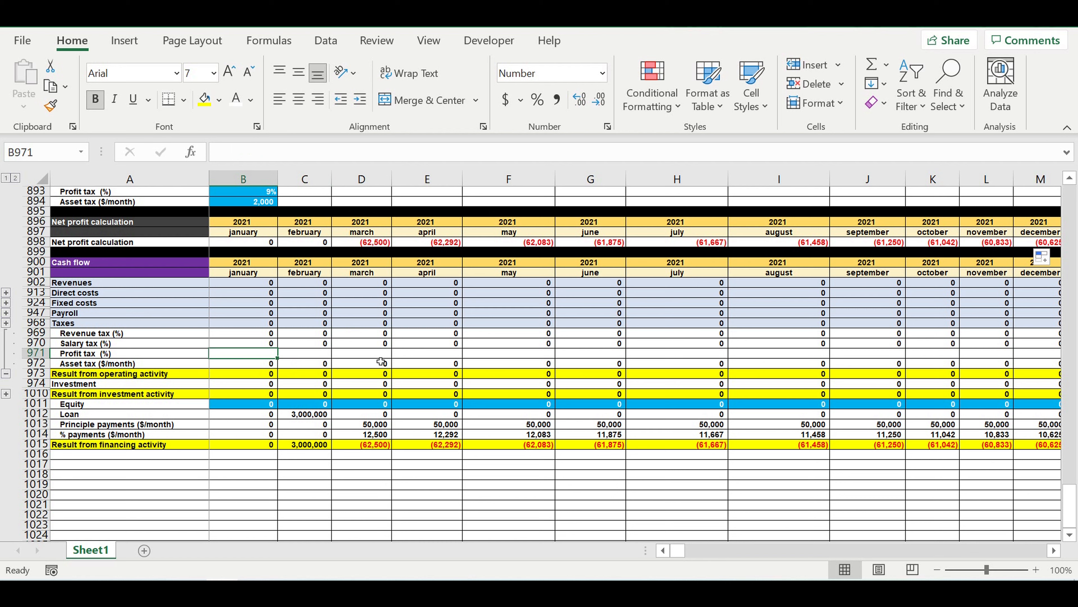
text(=)
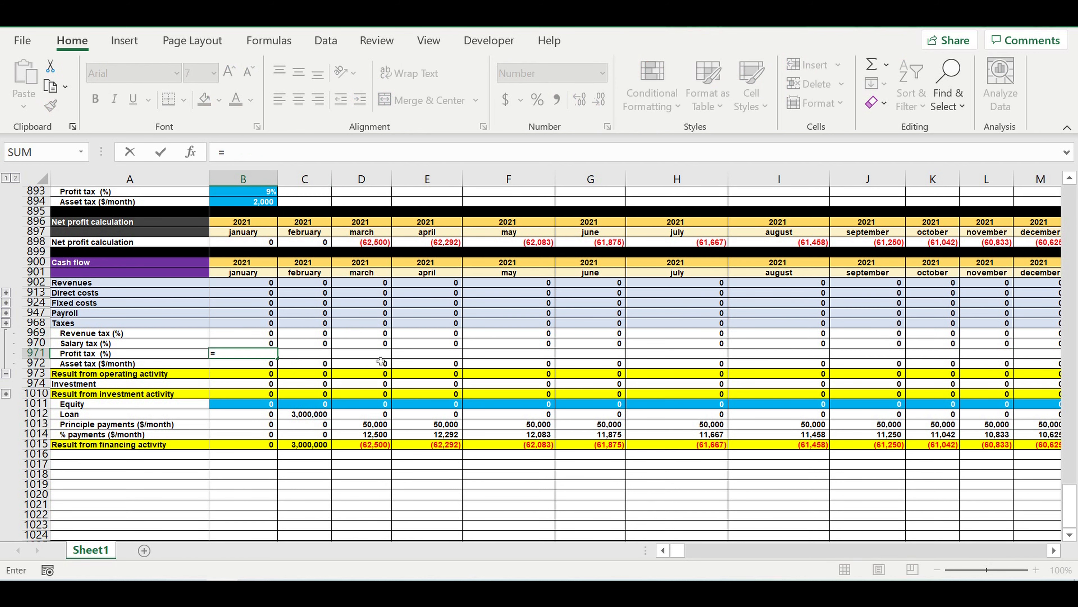
text(if()
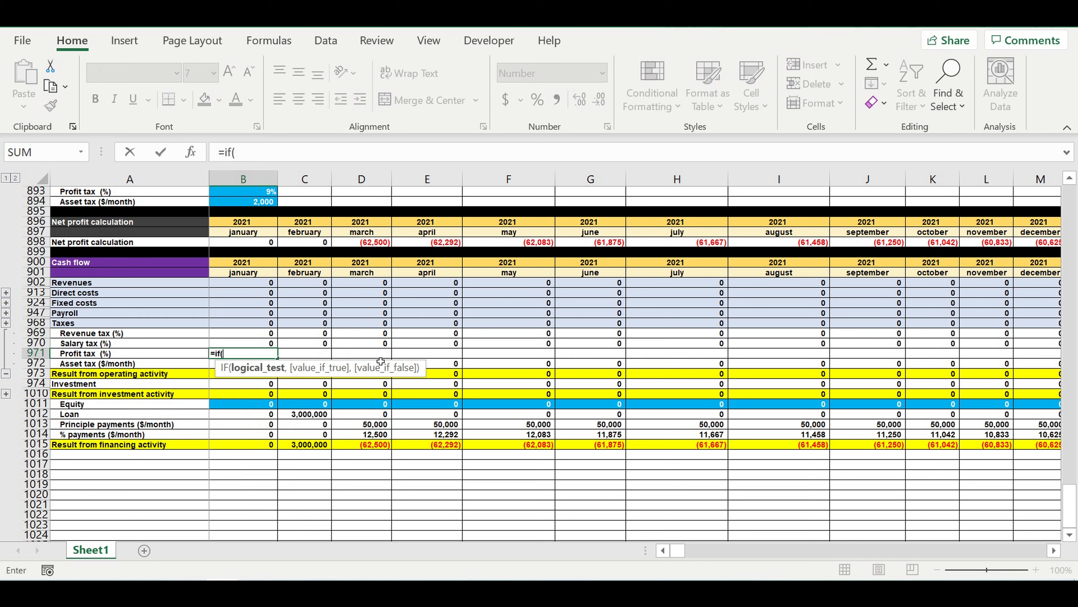
click(256, 243)
text(<0,0,)
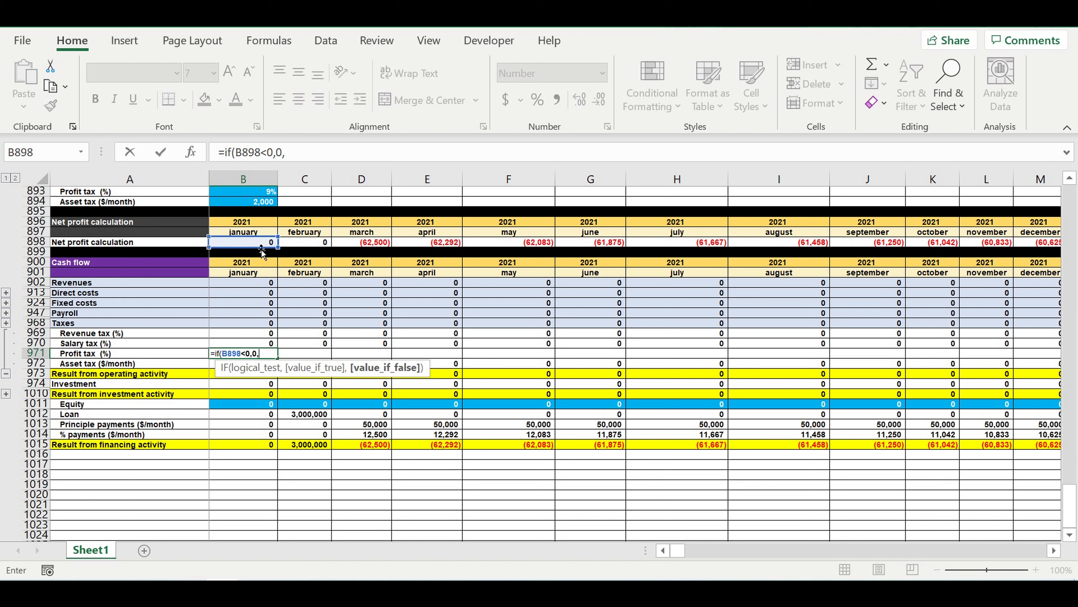
click(254, 246)
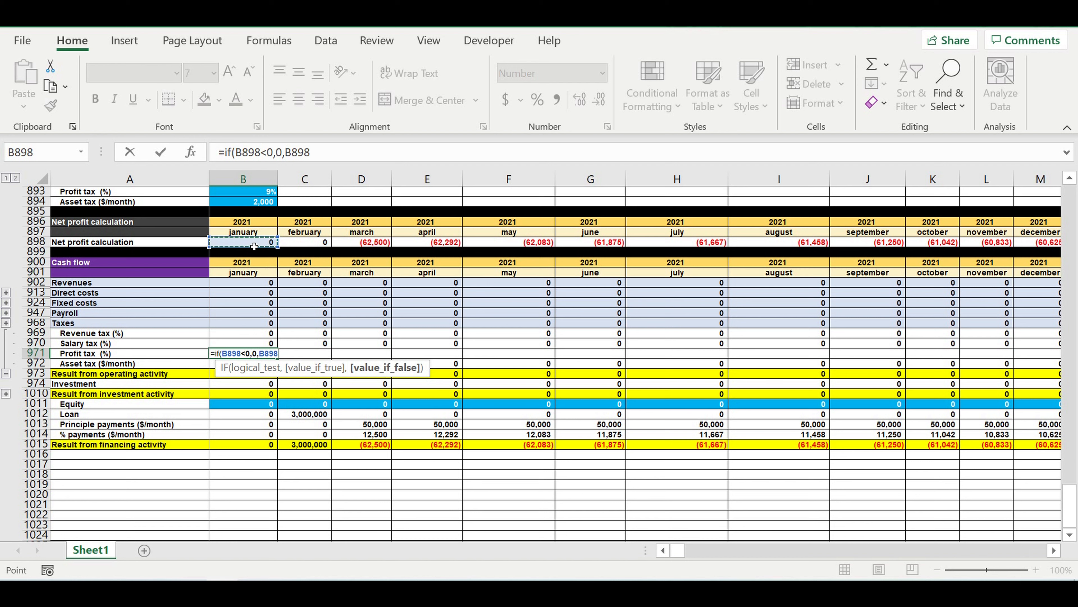
text(*)
click(256, 195)
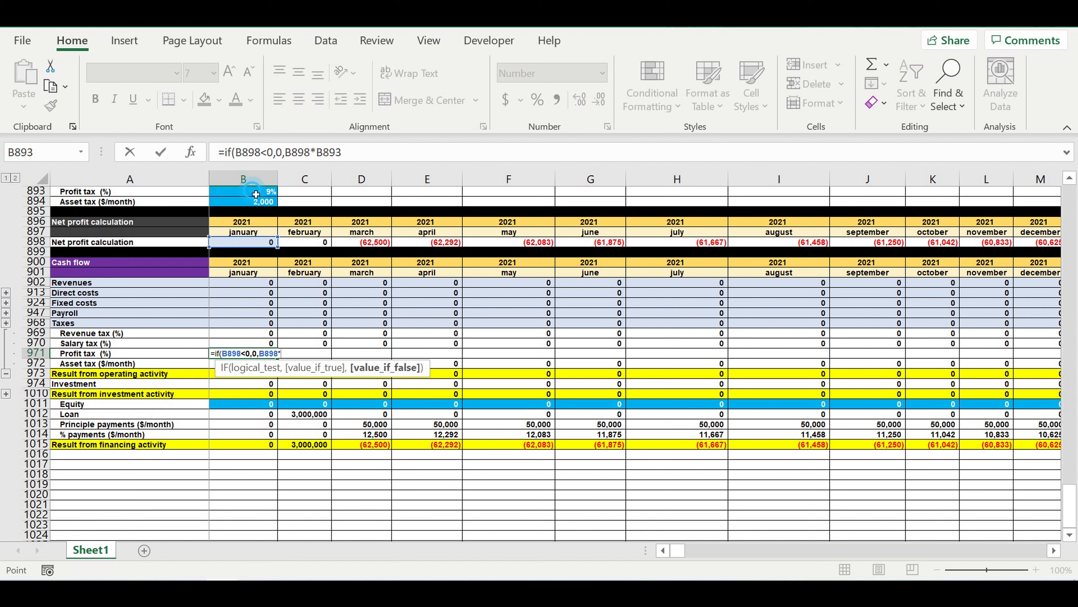
click(321, 153)
text($B)
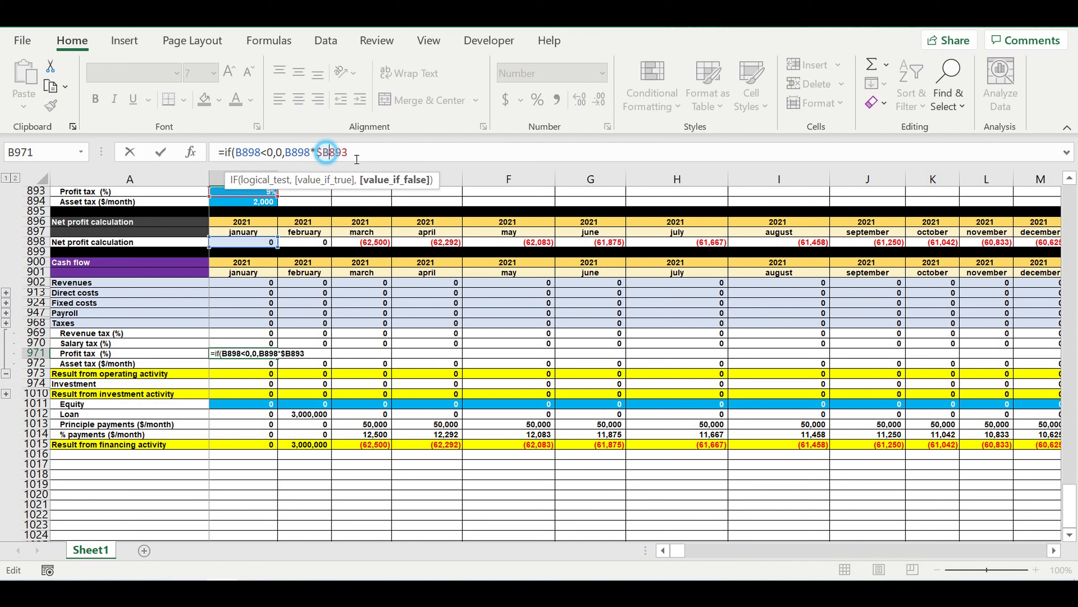
text($)
click(365, 154)
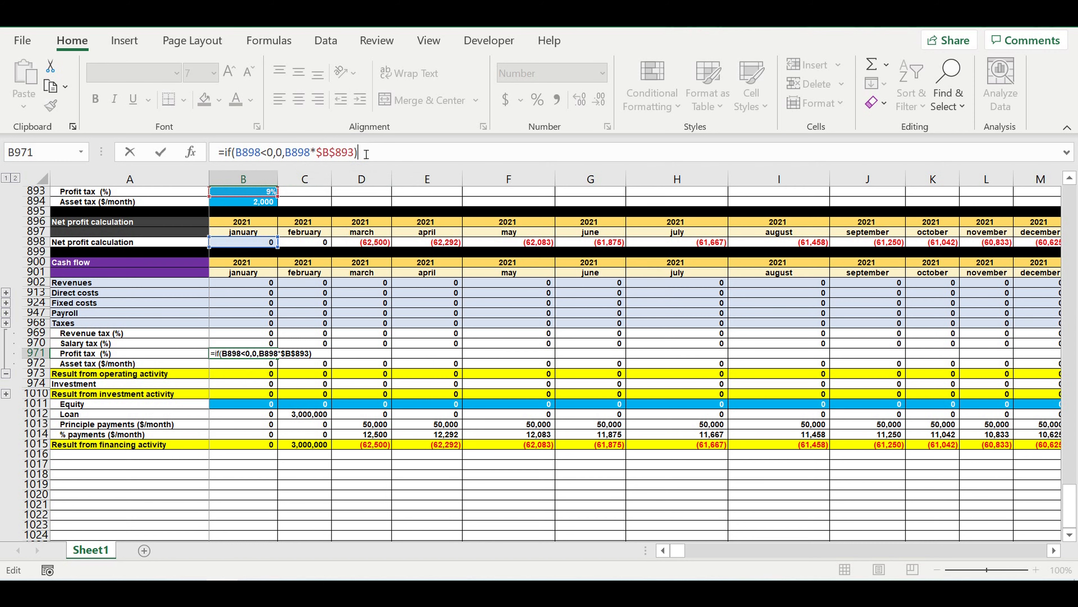
key(Return)
Step: Copy the January profit tax formula in B971 across row 971 through December 2030 in column DQ
click(263, 354)
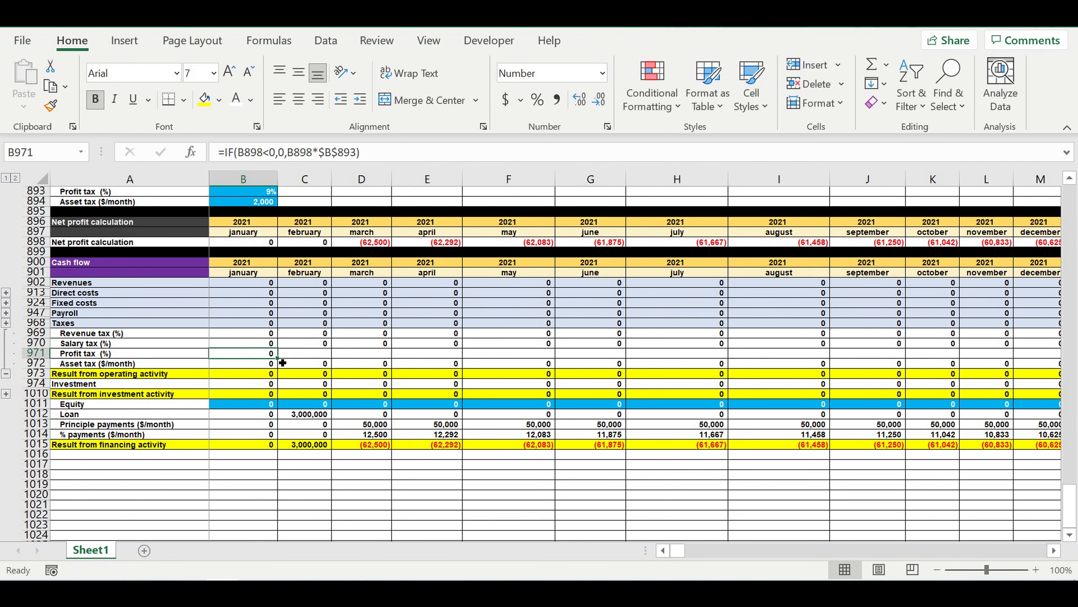
drag(280, 360, 955, 342)
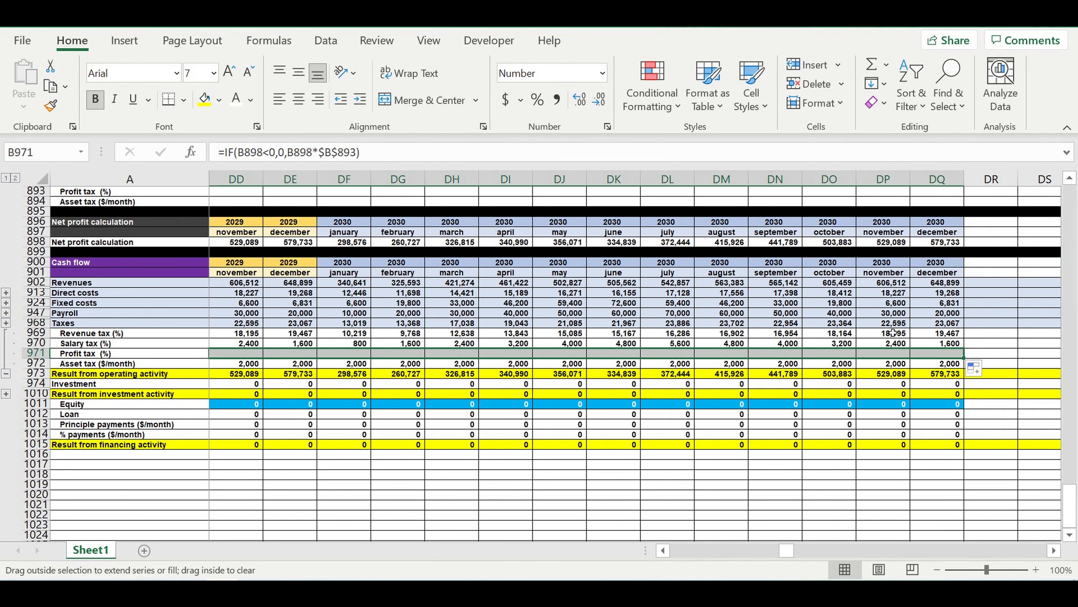
click(764, 316)
Step: Enter the label "Cash balance at the beginning of the period" in A1016 and widen column A to fit it on one line
drag(786, 550, 539, 553)
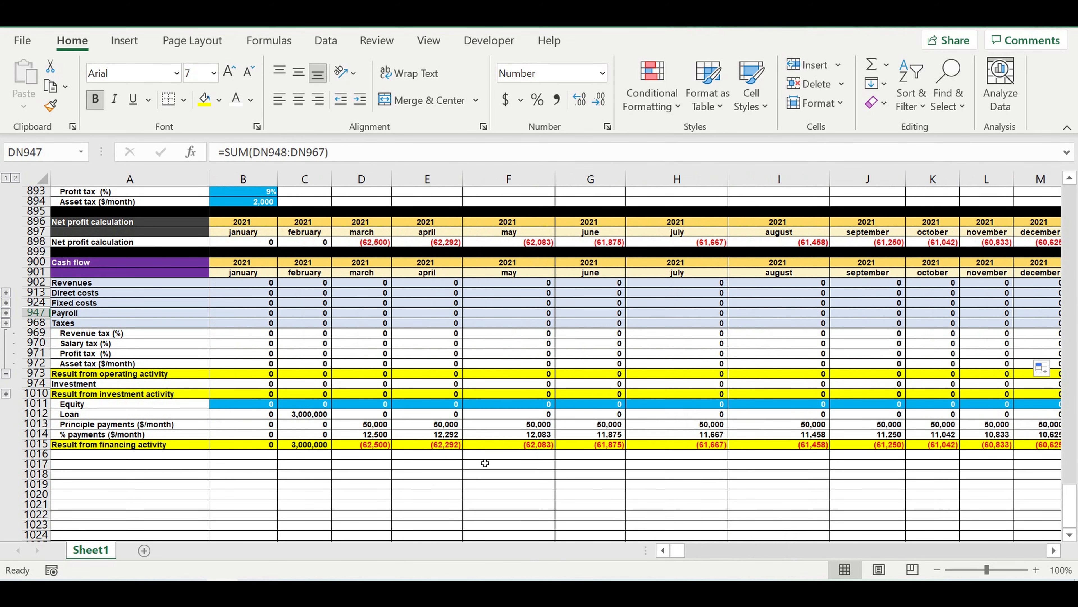
click(432, 486)
click(88, 458)
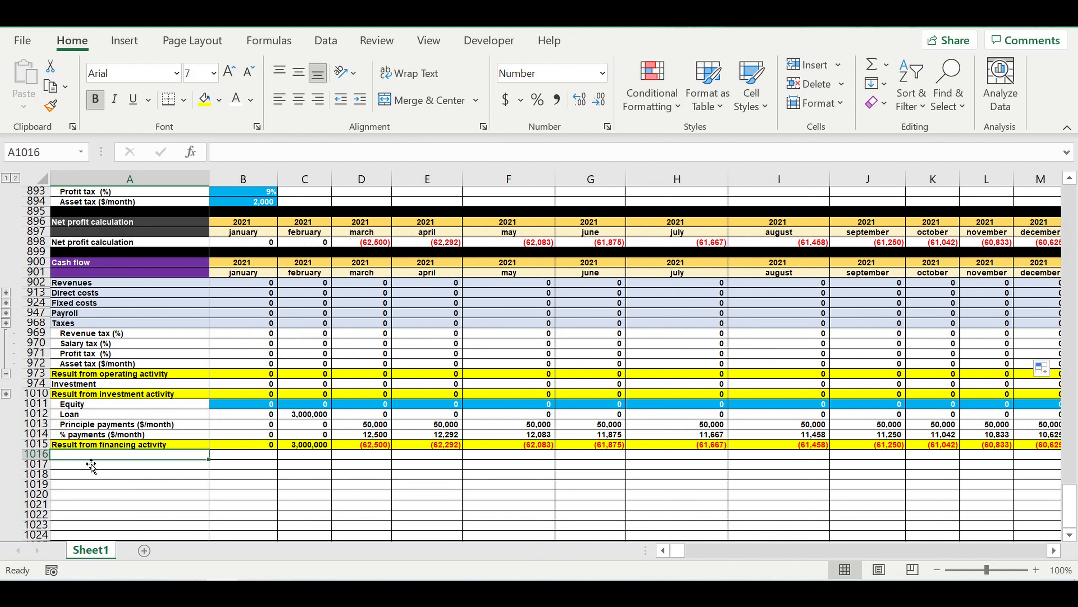
text(Cash)
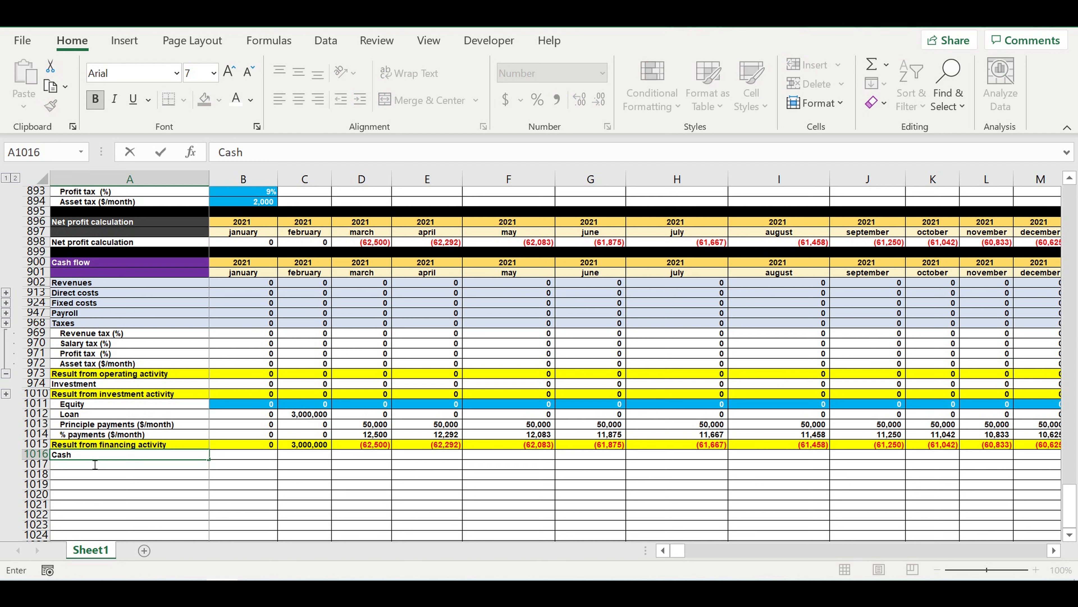
text(balance at th)
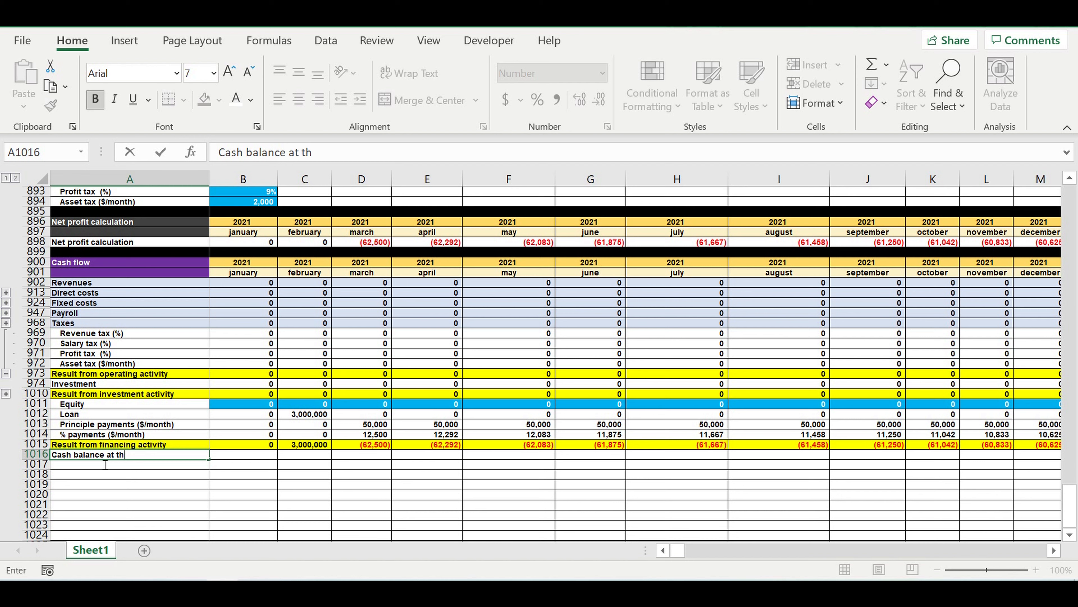
text(e beginning of the period)
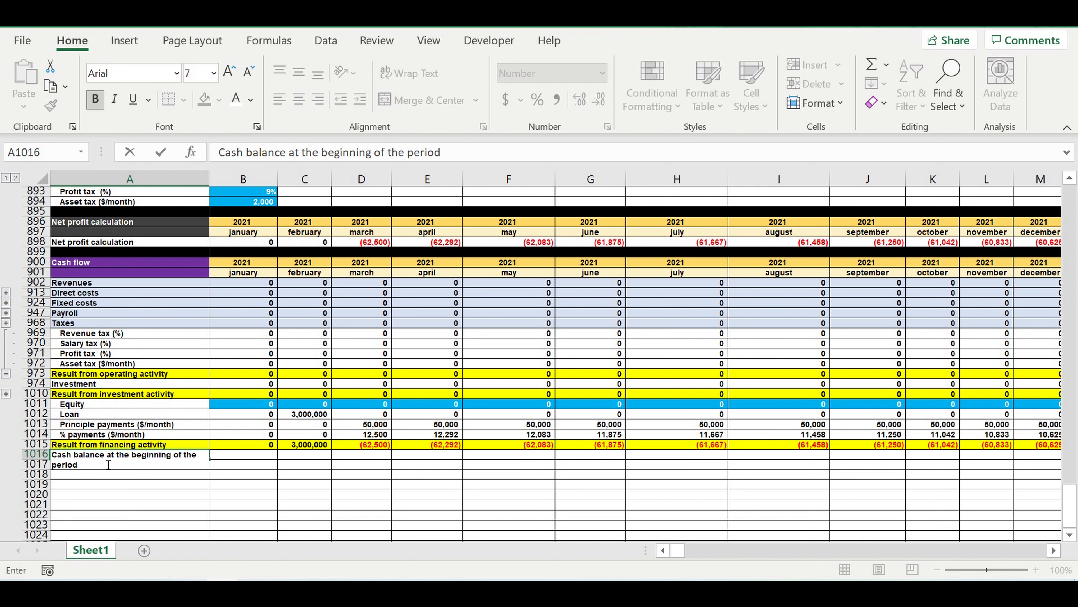
click(150, 499)
drag(216, 187, 237, 187)
Step: Copy the A1016 label down to A1017 and change it to "Cash balance at the end of the period"
click(206, 458)
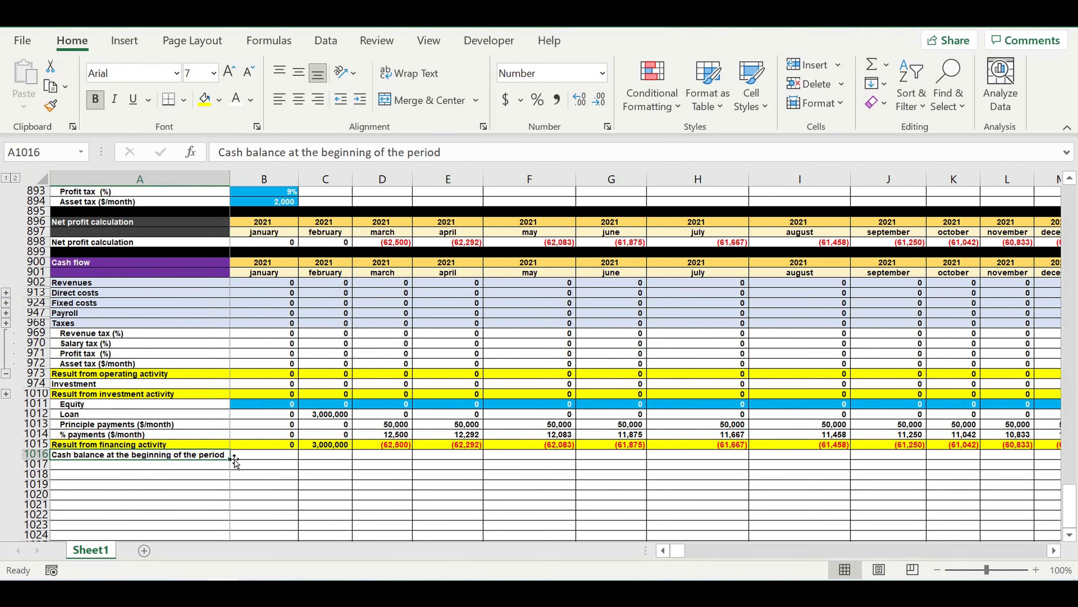
drag(234, 459, 229, 468)
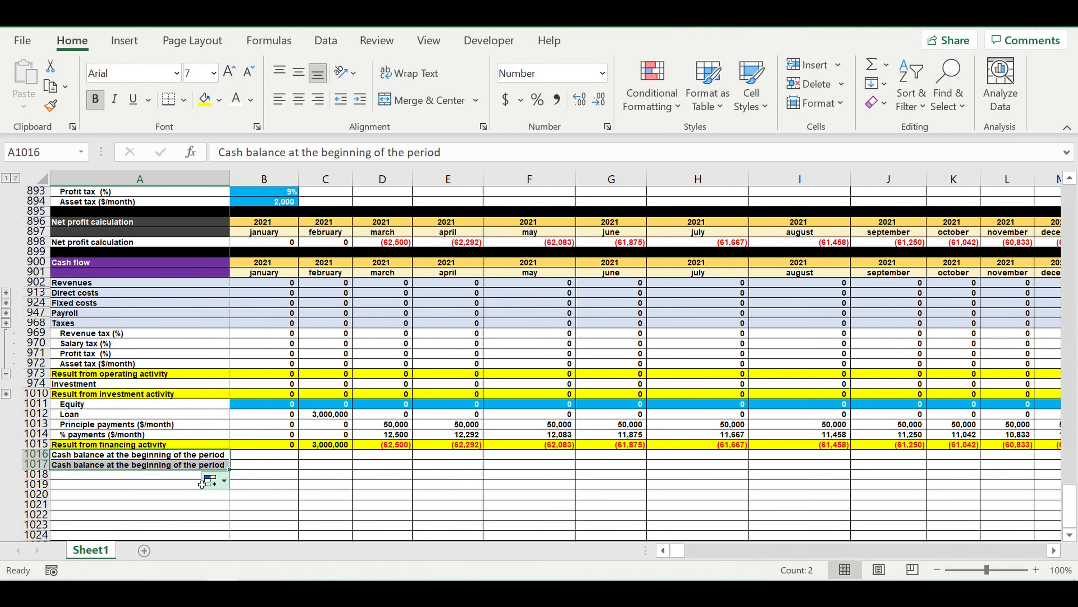
click(150, 485)
click(146, 465)
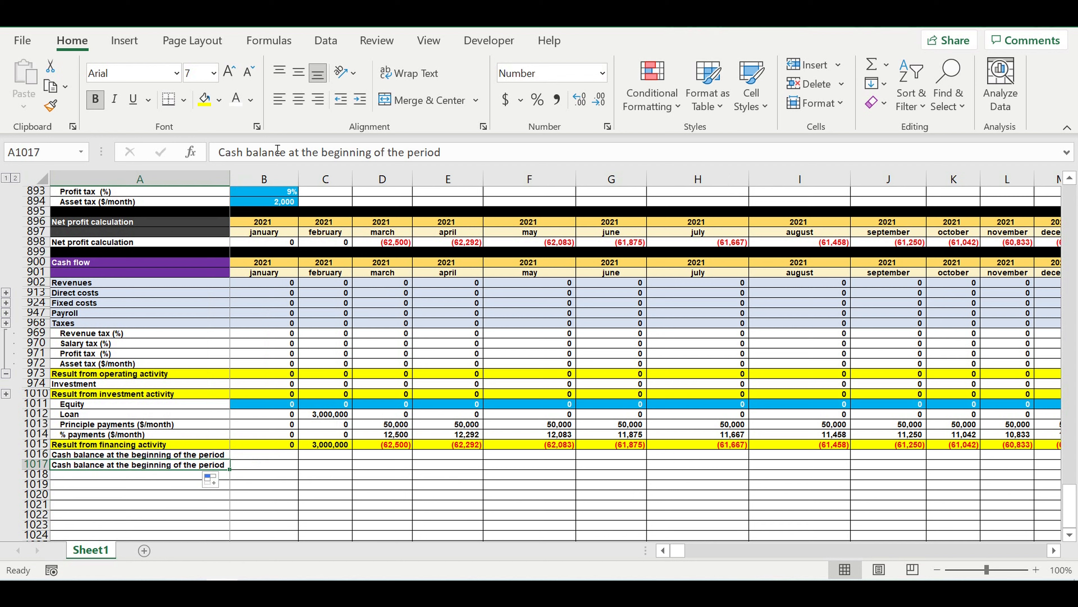
drag(321, 154, 378, 158)
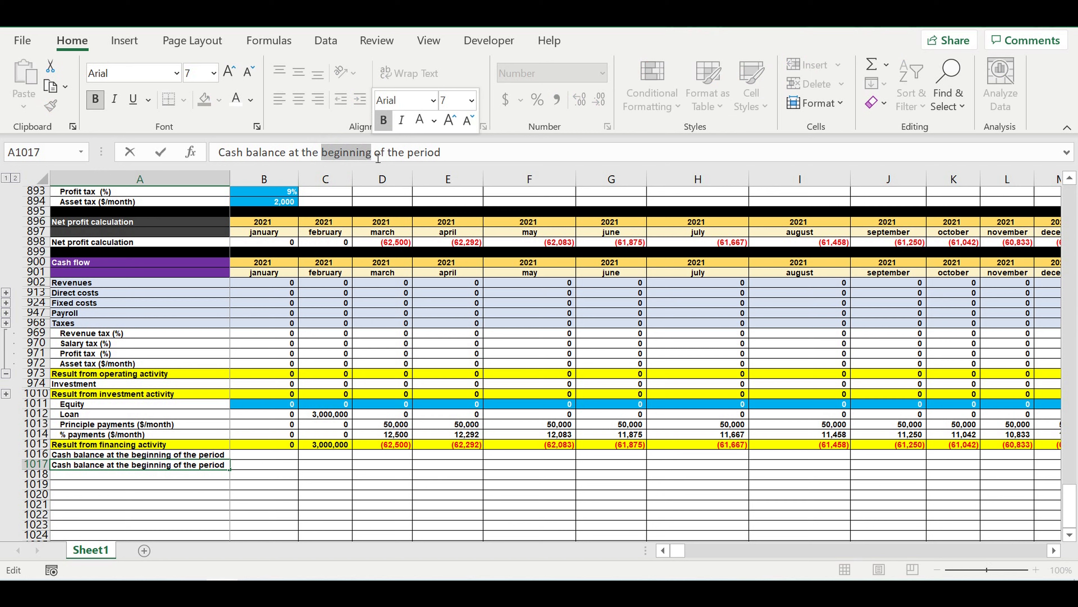
text(end)
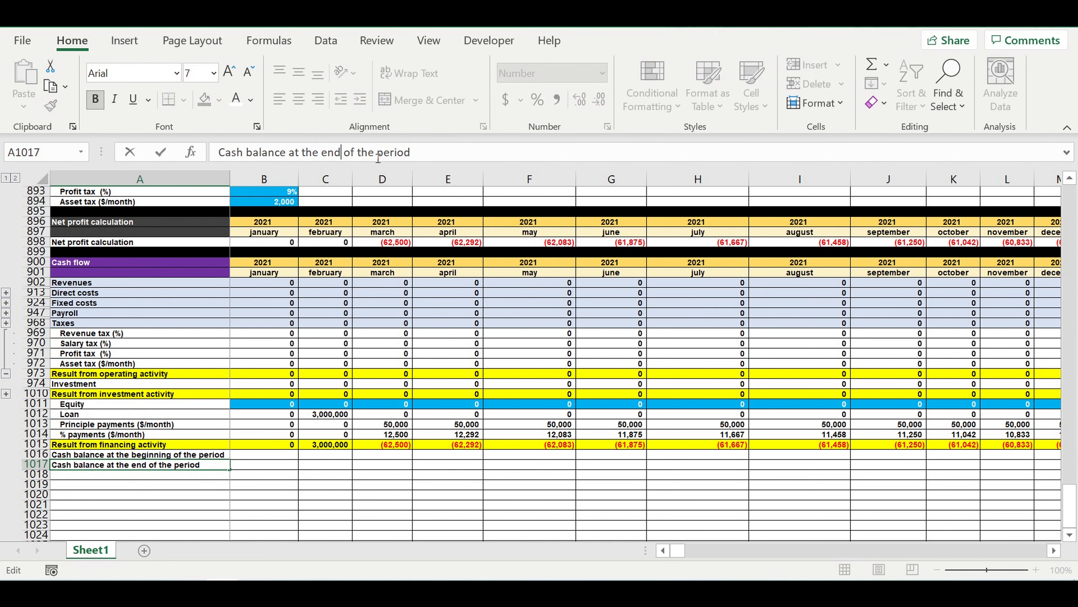
key(Return)
Step: Fill the entire Cash balance at the end of the period row 1017 with light gold
click(163, 492)
click(53, 465)
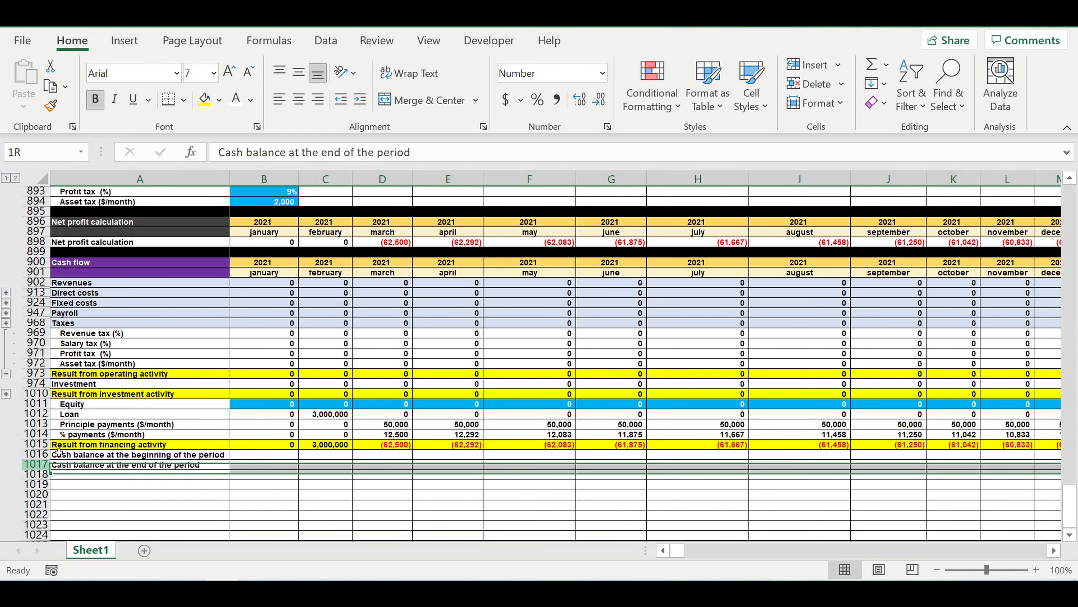
click(219, 101)
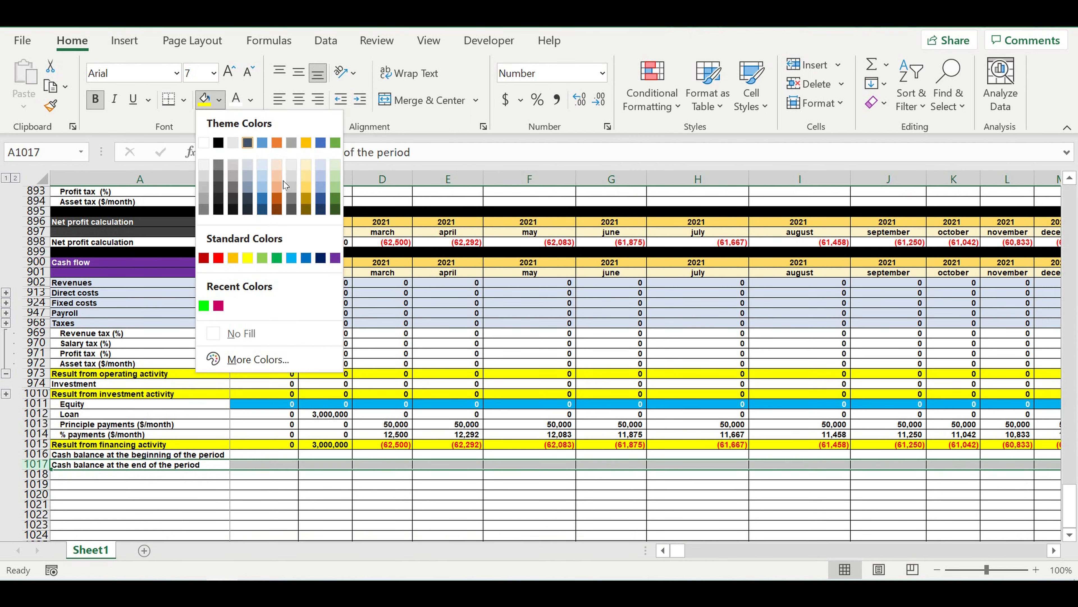
click(306, 188)
click(406, 333)
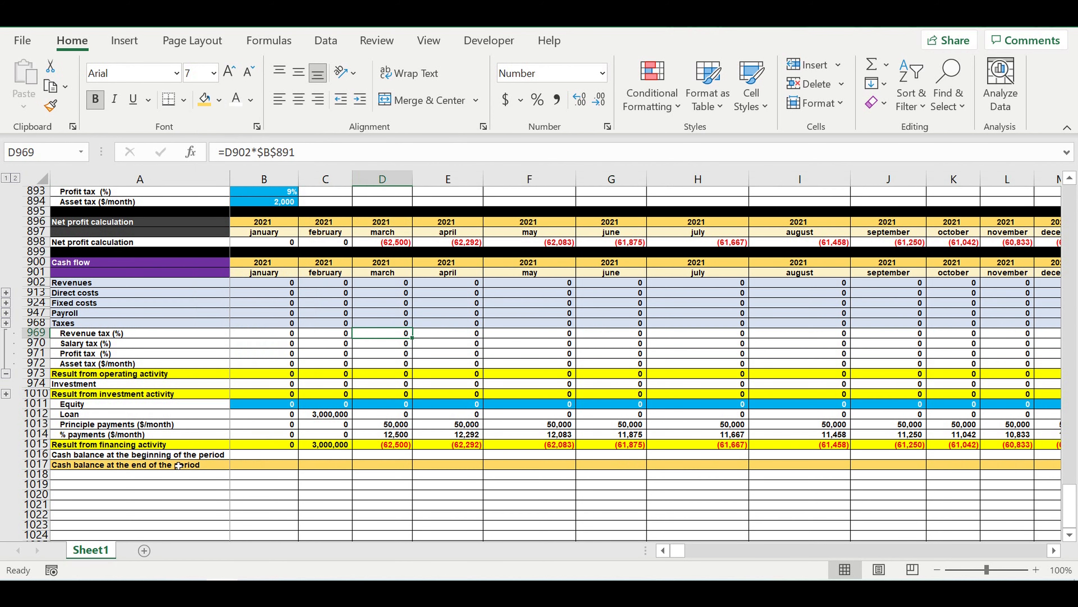
Step: Indent the "Cash balance at the beginning of the period" label in A1016 by one level
click(132, 454)
click(360, 99)
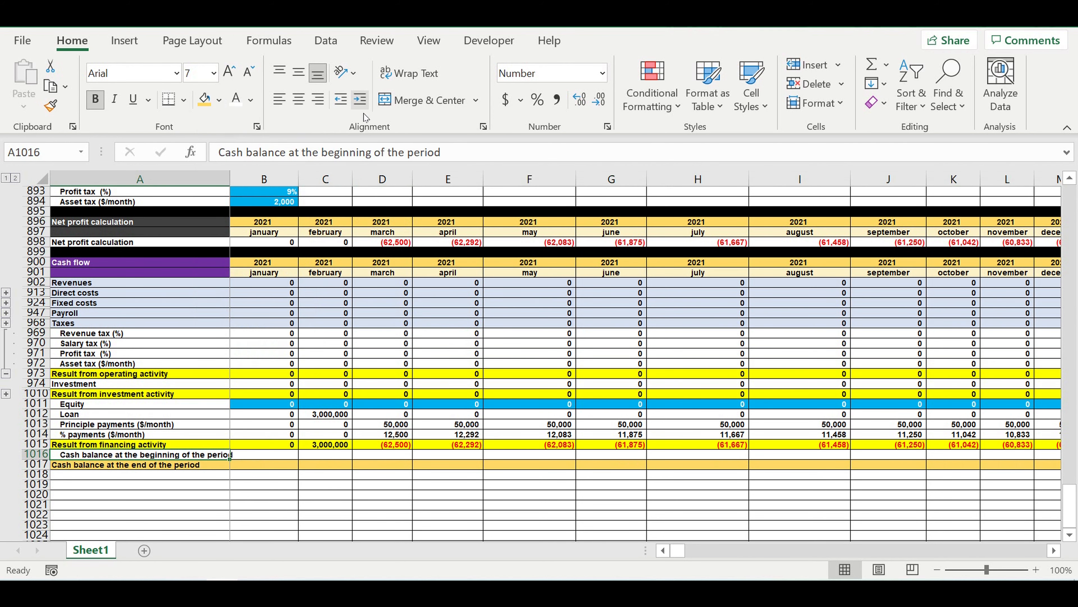
Step: Widen column A to fit the beginning-of-period cash balance label and fill the entire row 1018 with black
click(202, 495)
drag(230, 187, 238, 187)
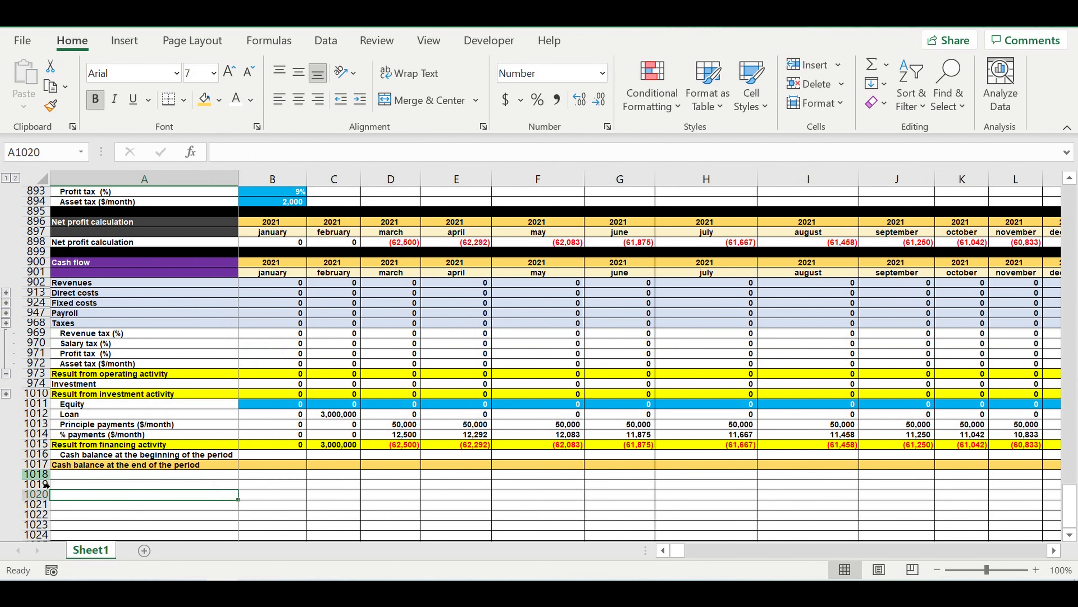
click(42, 474)
click(219, 100)
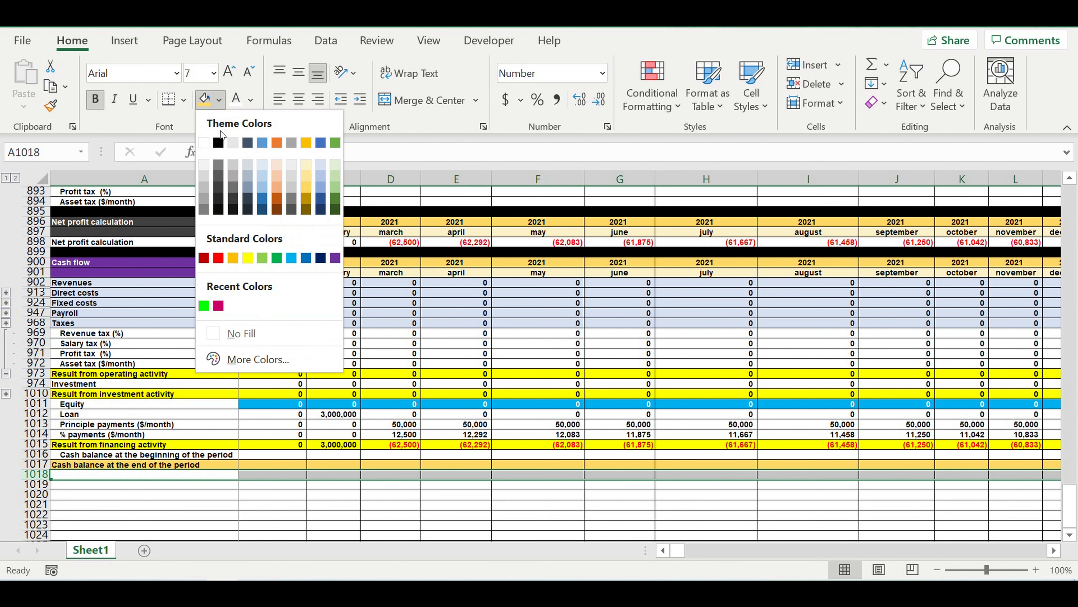
click(219, 142)
click(348, 386)
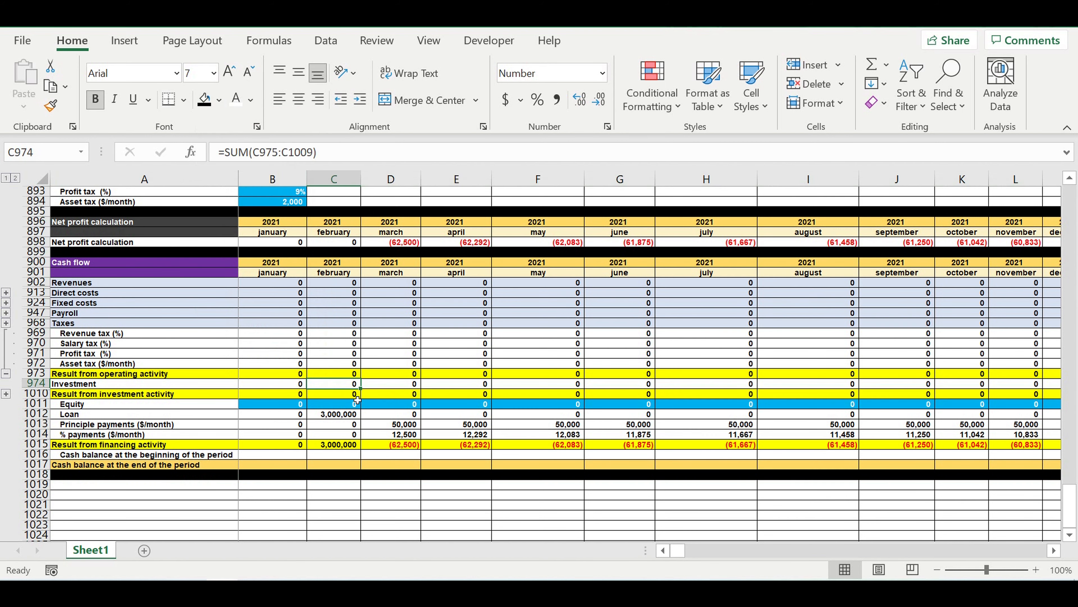
Step: Enter 0 as the January cash balance at the beginning of the period in B1016
click(273, 458)
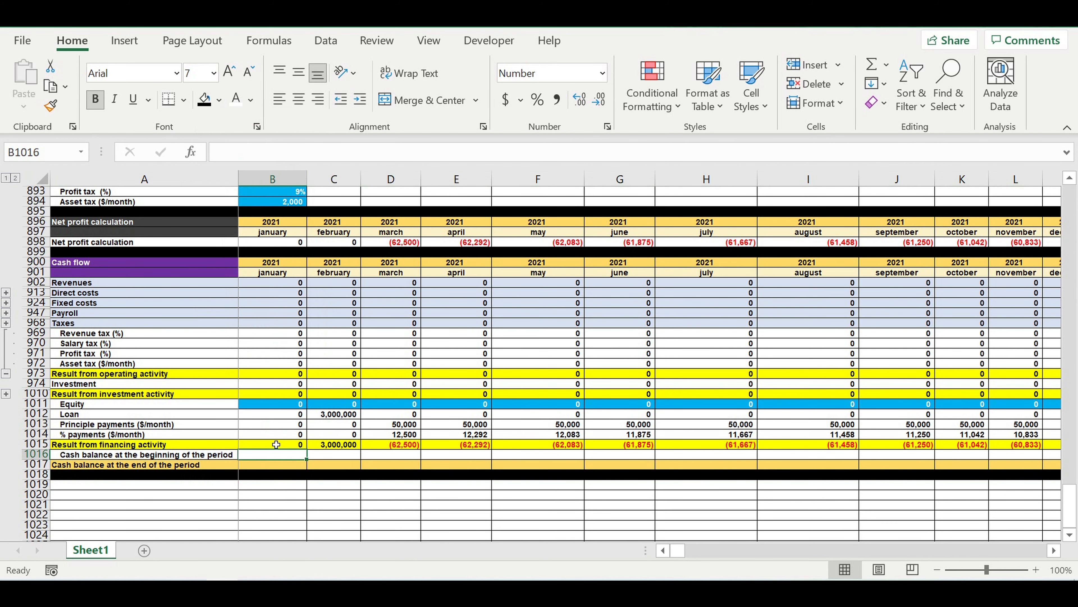
text(0)
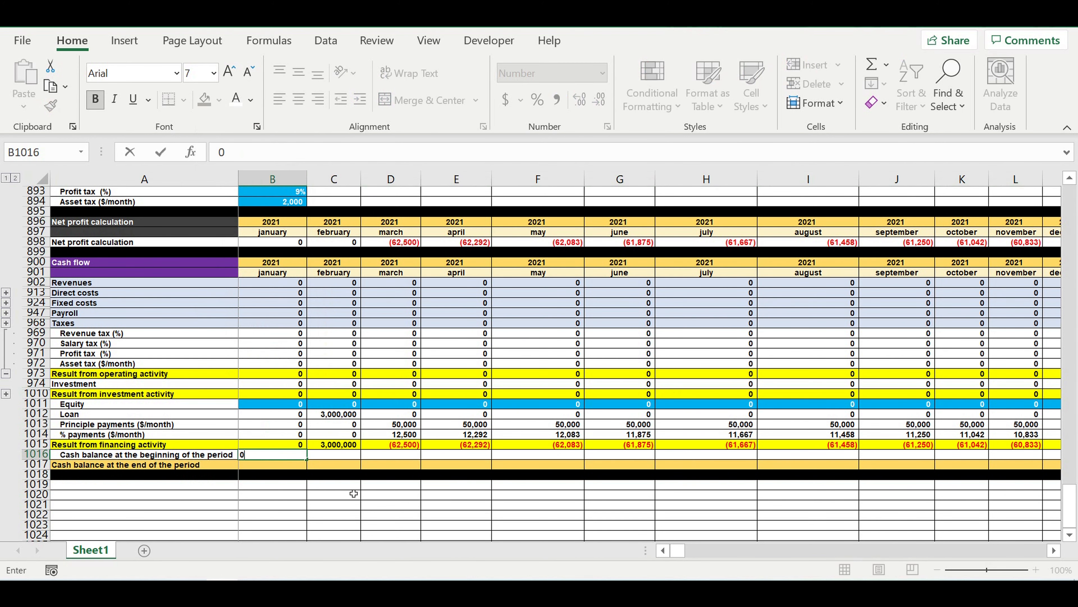
key(Return)
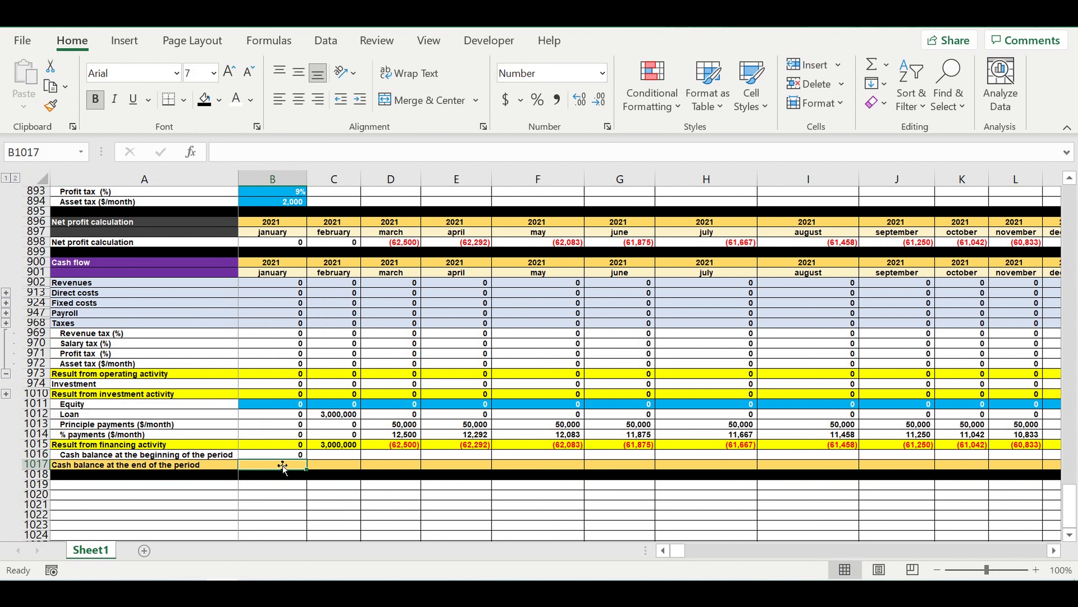
Step: Calculate January's cash balance at the end of the period in B1017 with =B973+B1010+B1015+B1016
text(=)
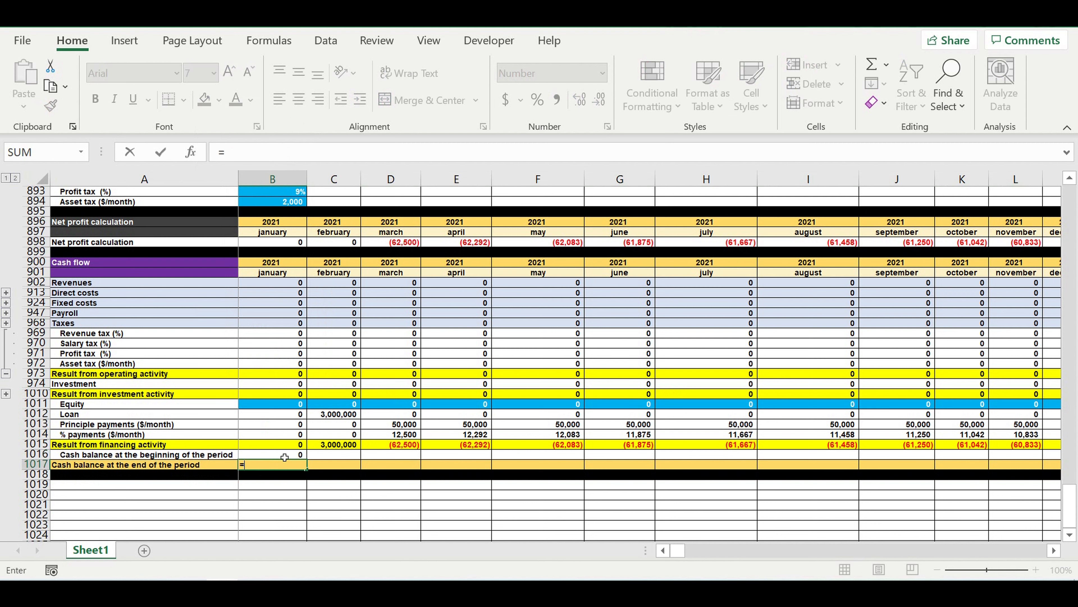
click(267, 375)
text(+)
click(270, 395)
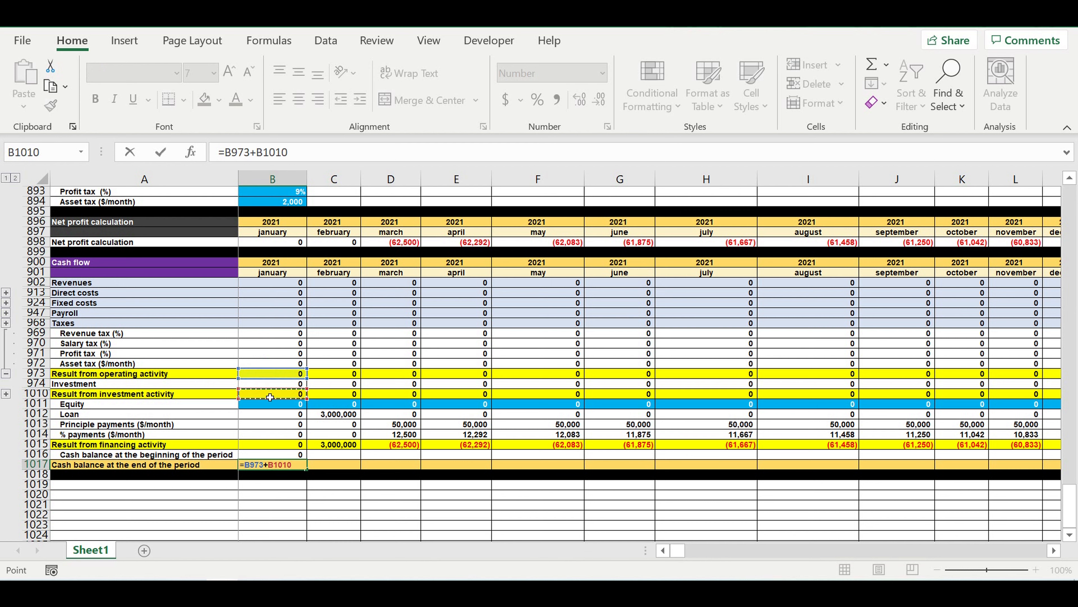
text(+)
click(276, 445)
text(+)
click(288, 457)
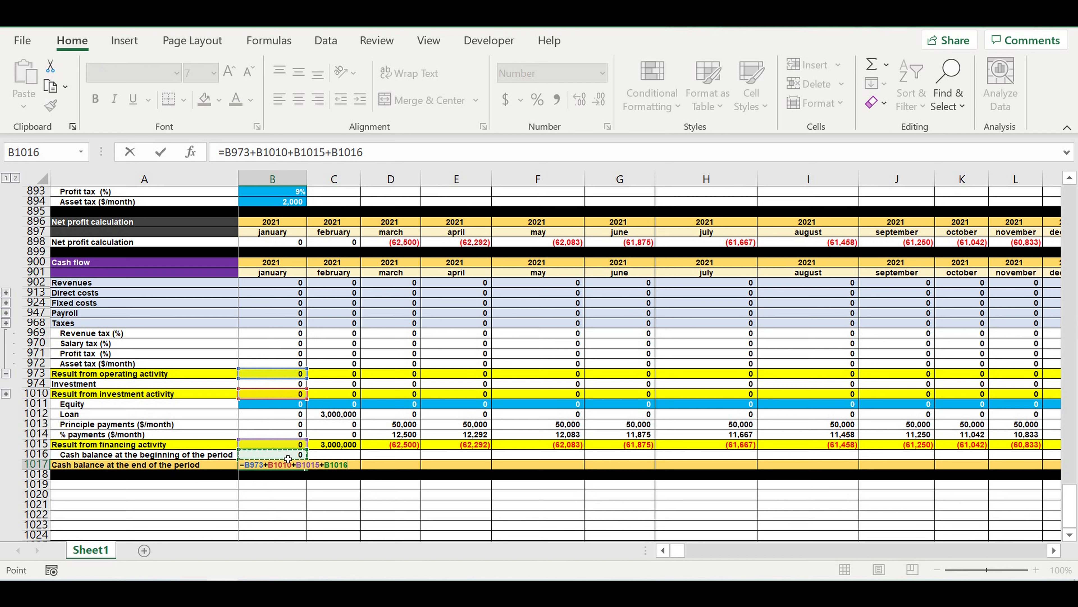
key(Return)
click(281, 466)
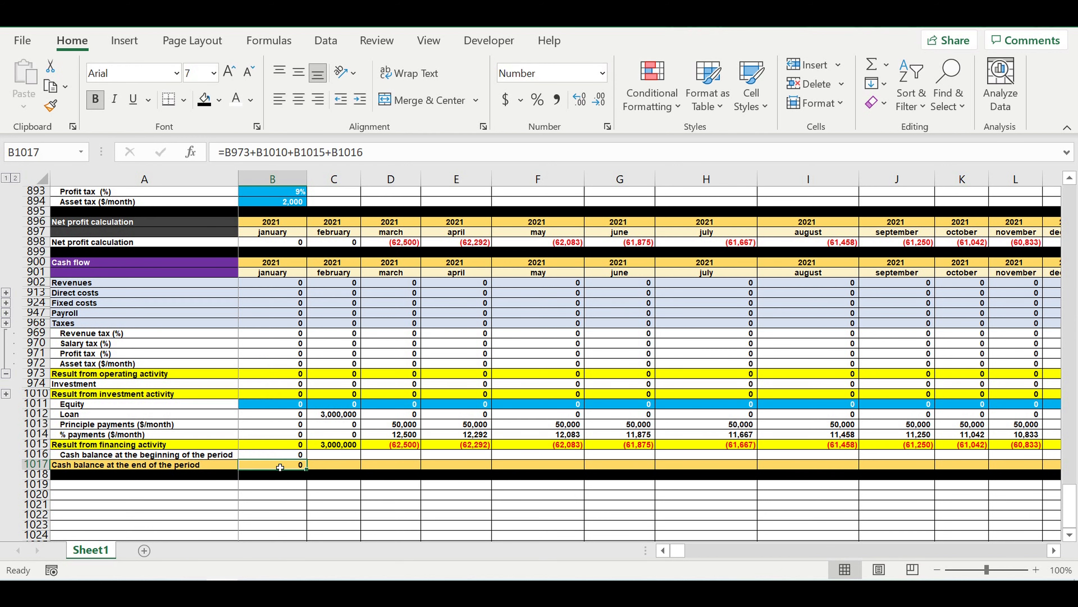
Step: Link February's beginning cash balance in C1016 to January's ending balance with =B1017
click(332, 458)
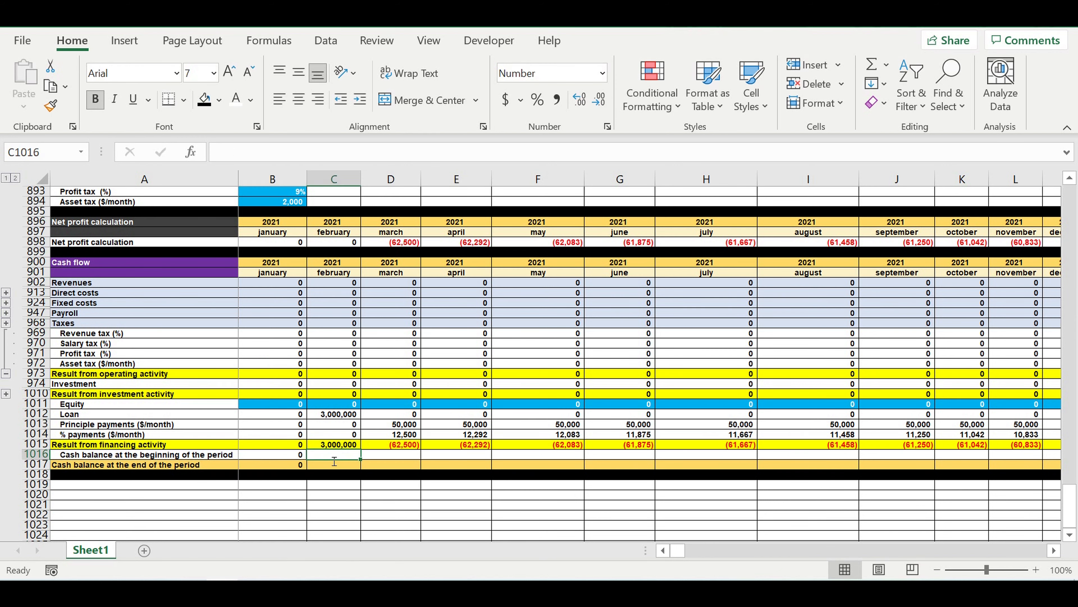
text(=)
click(283, 469)
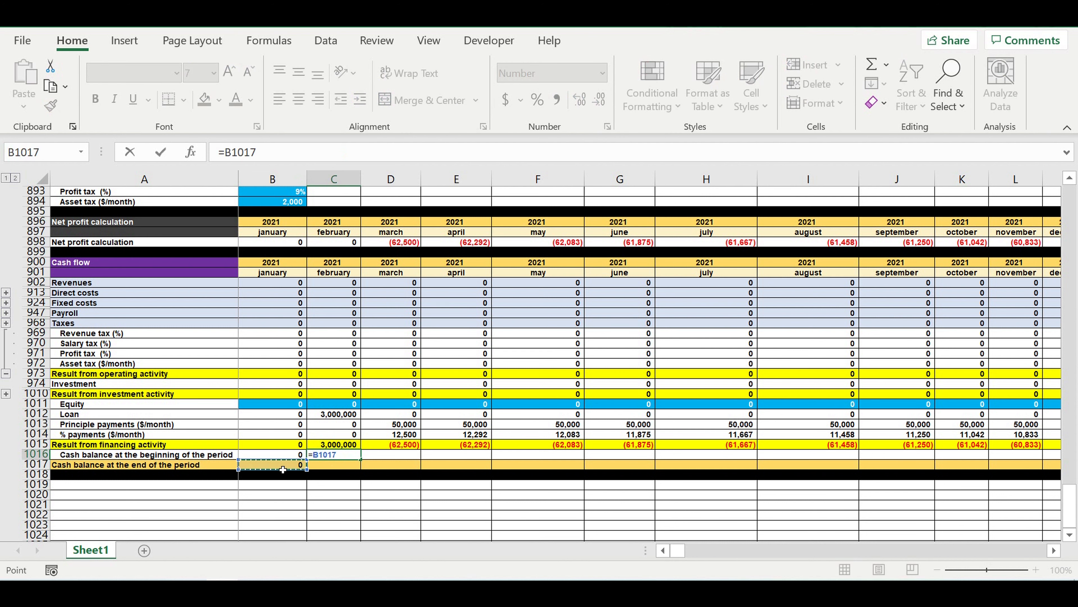
key(Return)
Step: Copy the end-of-period cash balance formula from B1017 to February in C1017
click(286, 469)
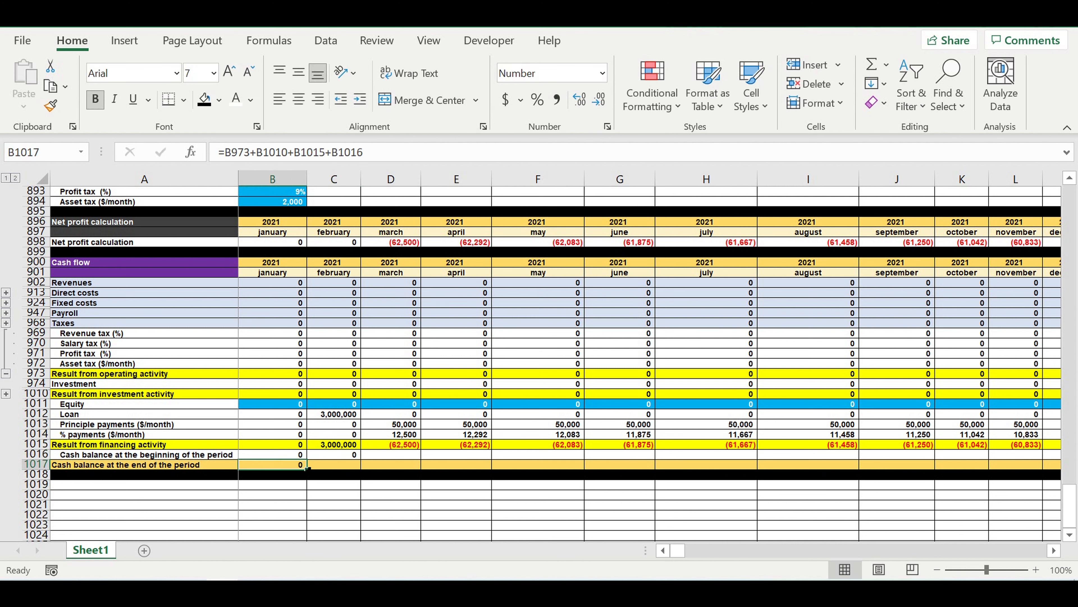
drag(306, 469, 339, 468)
click(333, 495)
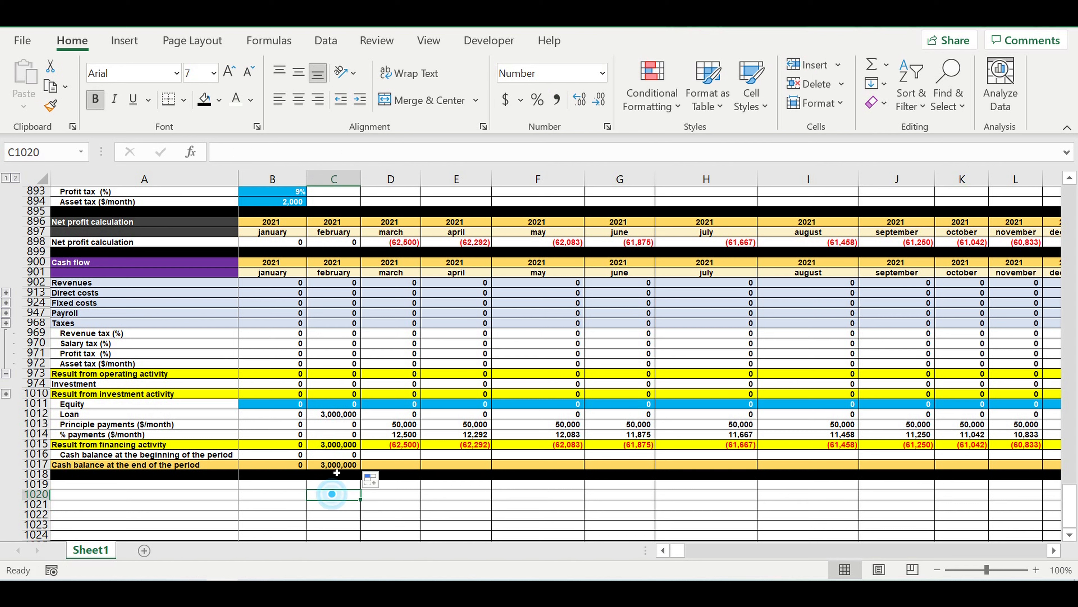
click(339, 467)
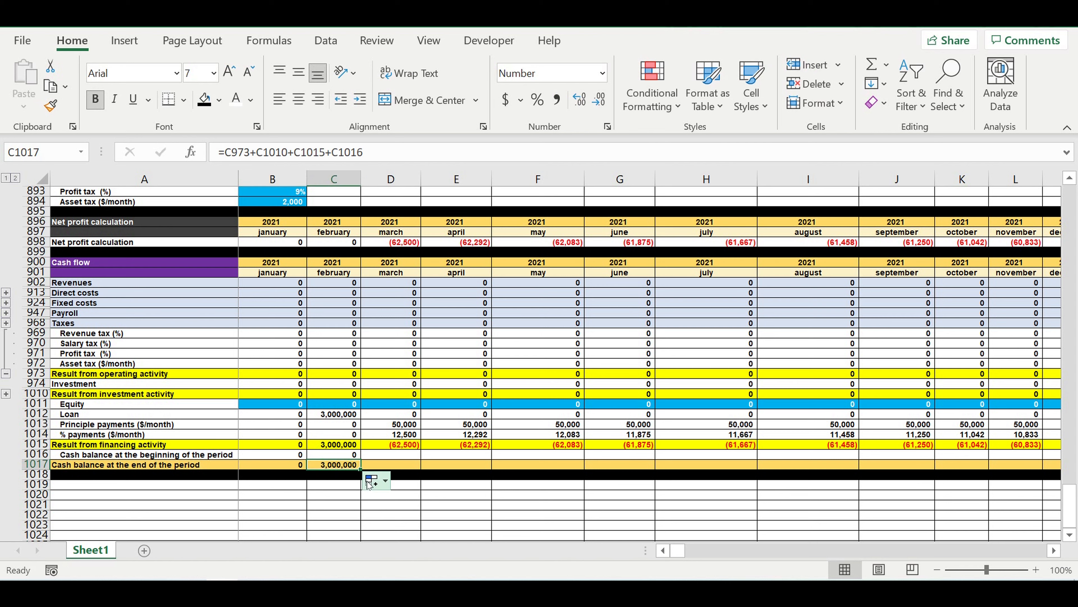
Step: Fill both February cash balance formulas in C1016:C1017 across all months through December 2030 in column DQ
drag(339, 454, 945, 432)
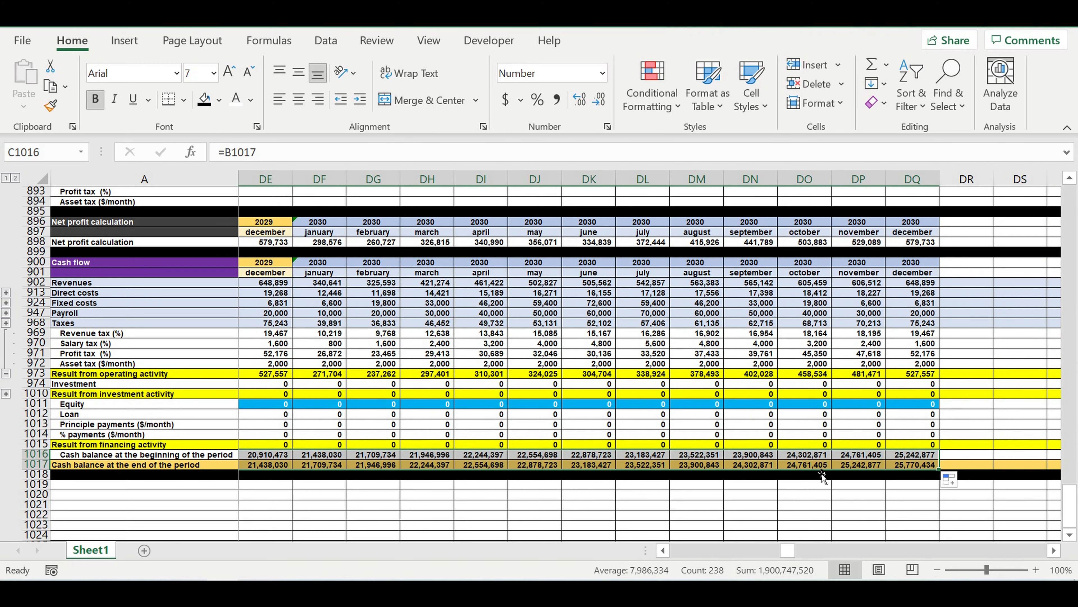
click(822, 484)
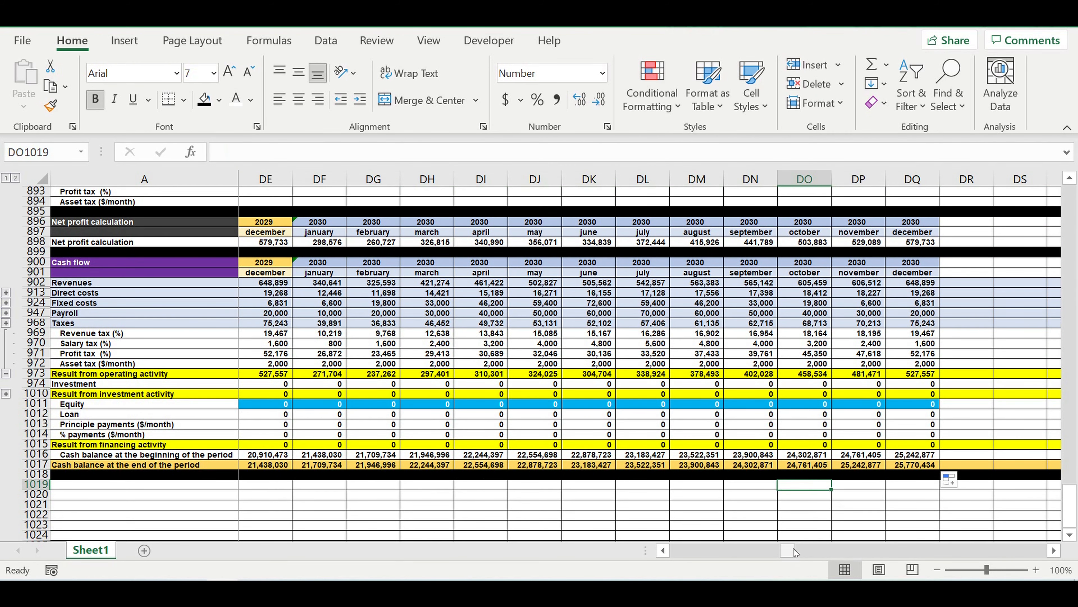
drag(792, 548, 665, 551)
click(195, 506)
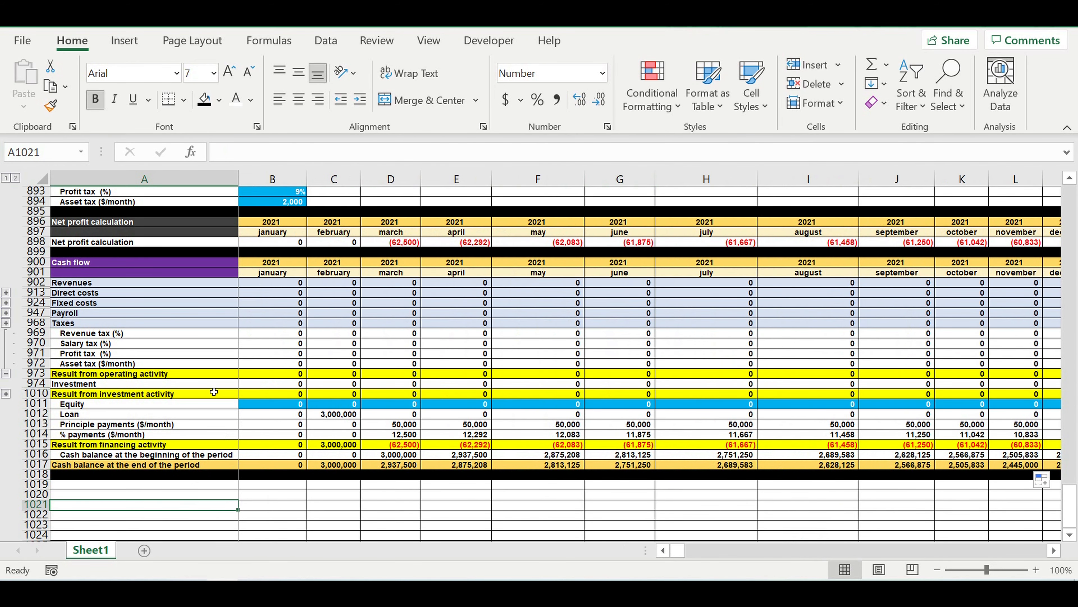
Step: Collapse the grouped tax detail rows 969 to 972 in the Cash flow section
click(33, 404)
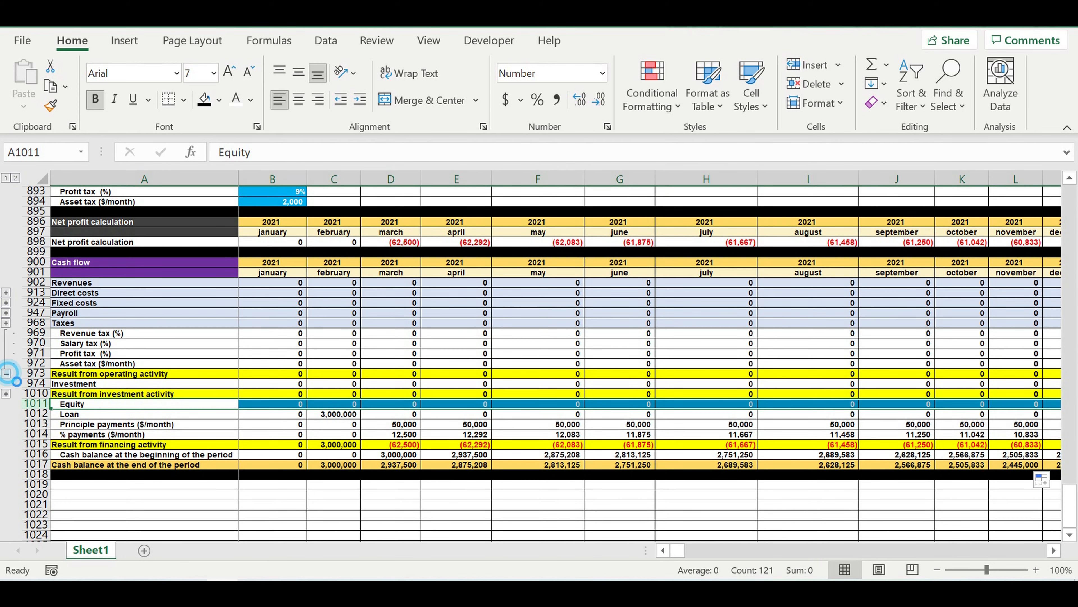
click(5, 374)
click(288, 424)
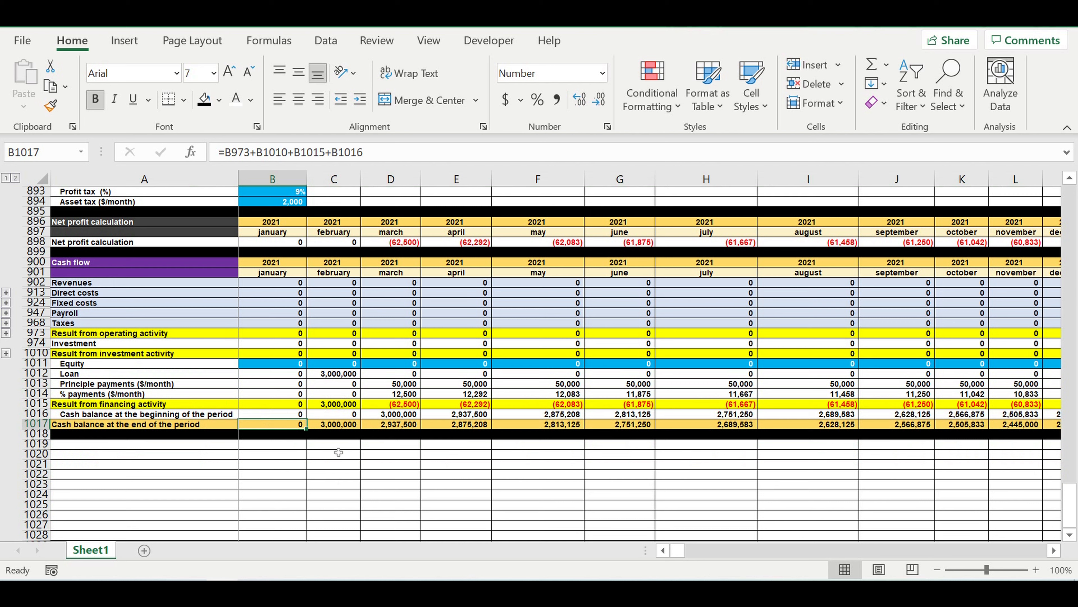
click(350, 455)
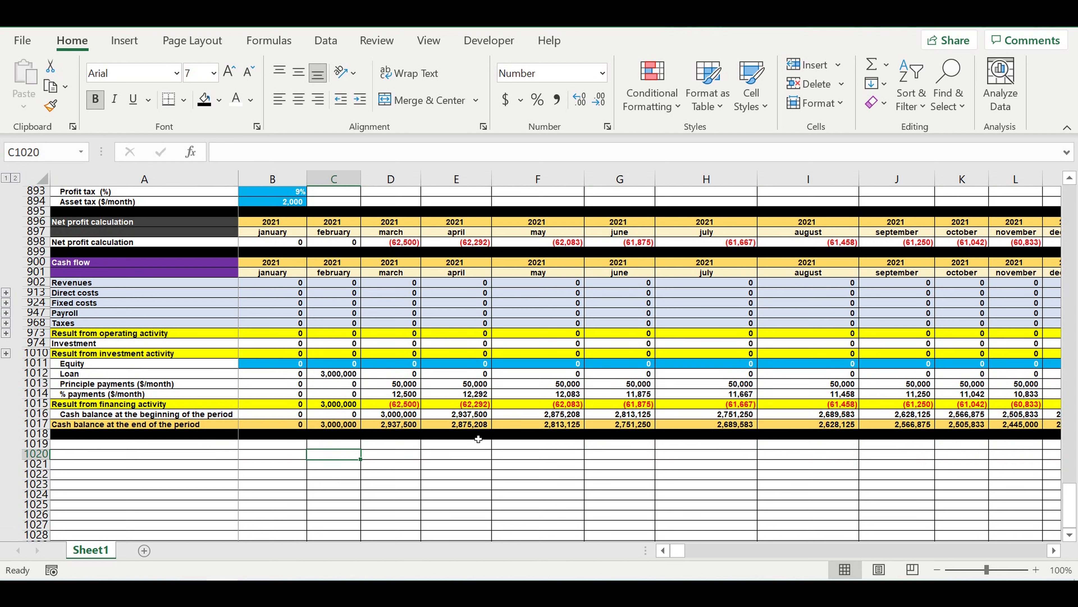
drag(243, 468, 236, 468)
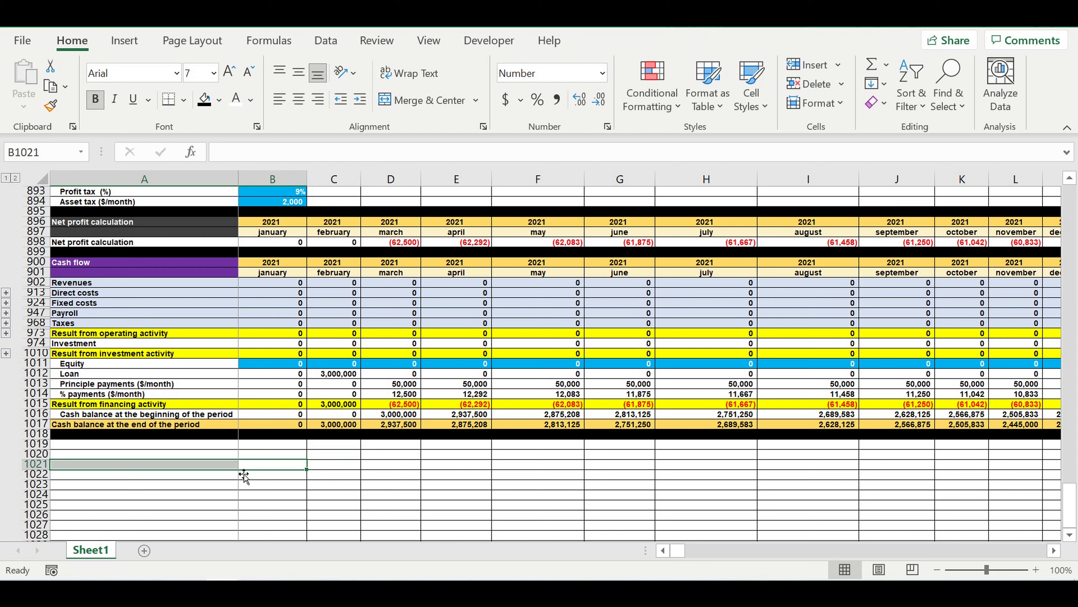
click(200, 454)
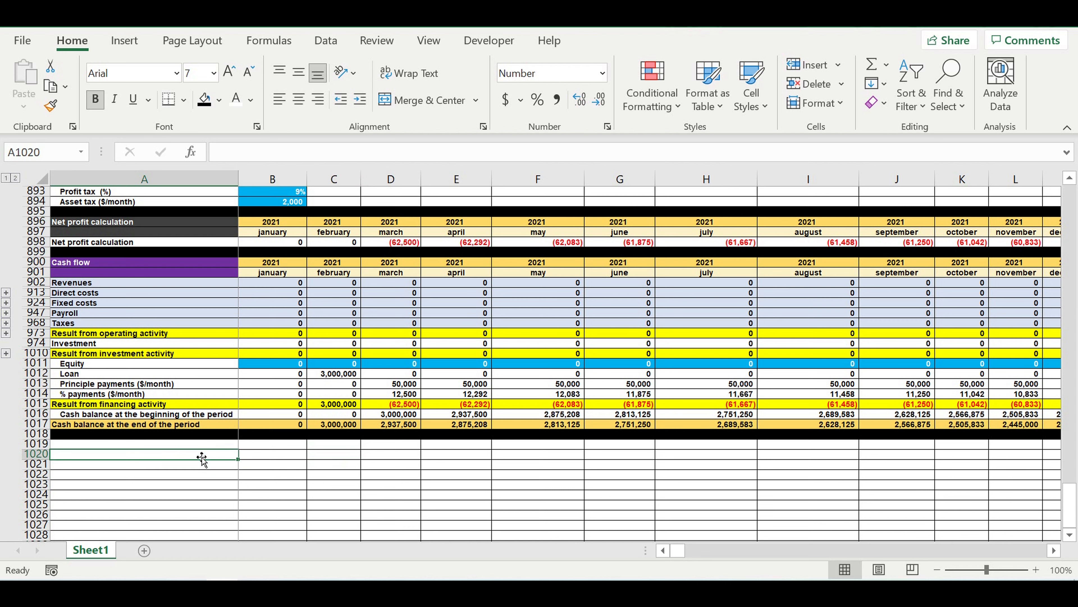